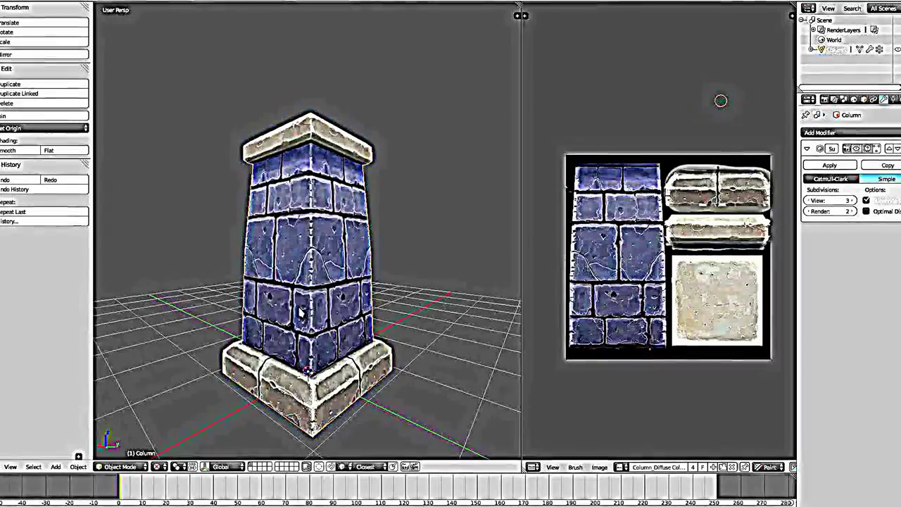
Orbit and zoom around the finished painted stone column to inspect it from front and corner views
{"action": "mouse_move", "coordinate": [305, 317]}
{"action": "middle_mouse_down"}
{"action": "mouse_move", "coordinate": [304, 282]}
{"action": "mouse_move", "coordinate": [328, 282]}
{"action": "mouse_move", "coordinate": [296, 296]}
{"action": "middle_mouse_up"}
{"action": "scroll", "coordinate": [304, 282], "scroll_direction": "up", "scroll_amount": 2}
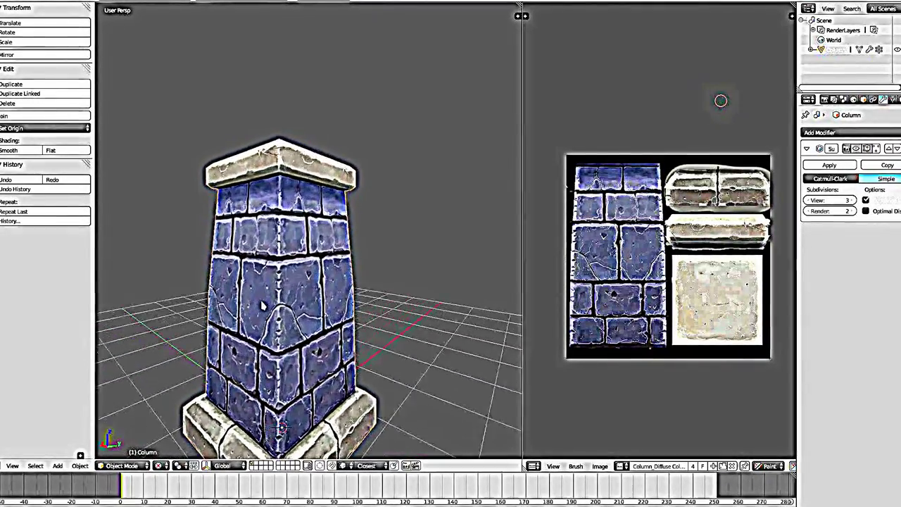
{"action": "mouse_move", "coordinate": [296, 296]}
{"action": "middle_mouse_down"}
{"action": "mouse_move", "coordinate": [309, 296]}
{"action": "mouse_move", "coordinate": [247, 339]}
{"action": "mouse_move", "coordinate": [223, 341]}
{"action": "middle_mouse_up"}
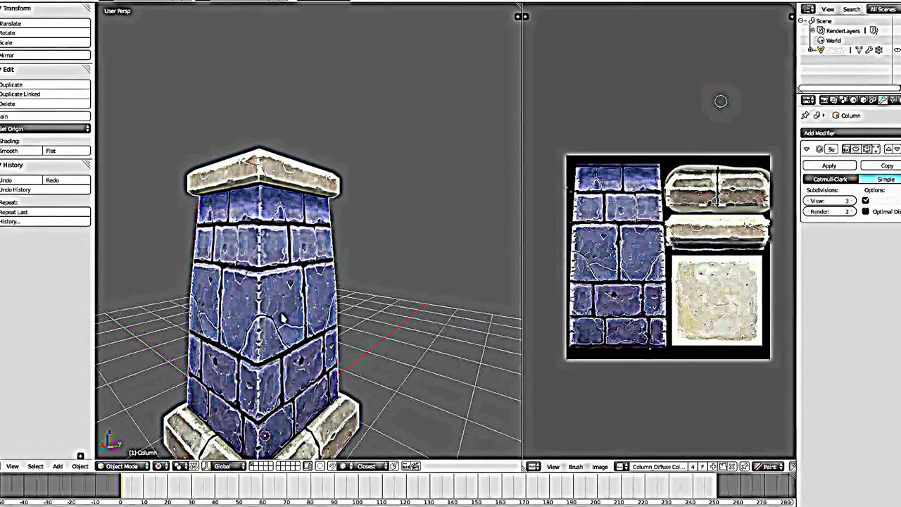
{"action": "mouse_move", "coordinate": [287, 317]}
{"action": "middle_mouse_down"}
{"action": "mouse_move", "coordinate": [317, 242]}
{"action": "mouse_move", "coordinate": [300, 262]}
{"action": "middle_mouse_up"}
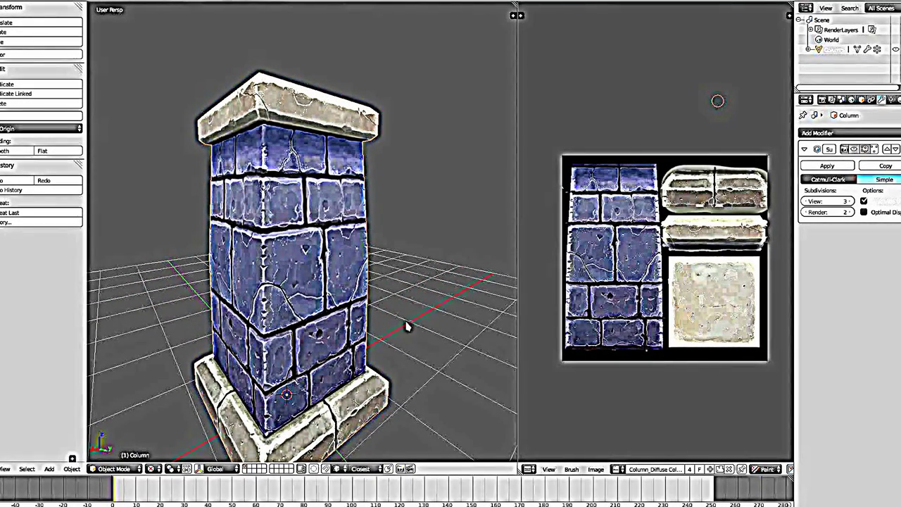
{"action": "middle_click_drag", "start_coordinate": [408, 326], "coordinate": [285, 298]}
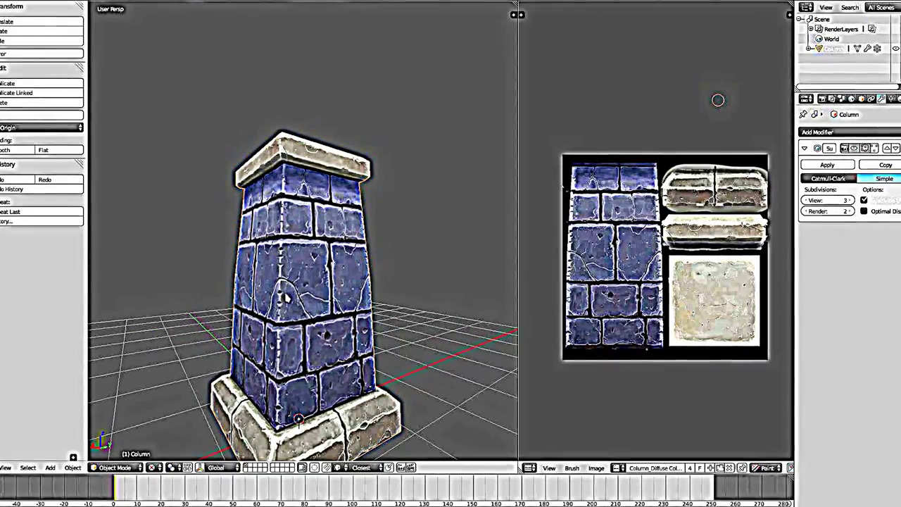
{"action": "mouse_move", "coordinate": [285, 297]}
{"action": "middle_mouse_down"}
{"action": "mouse_move", "coordinate": [253, 341]}
{"action": "mouse_move", "coordinate": [363, 331]}
{"action": "middle_mouse_up"}
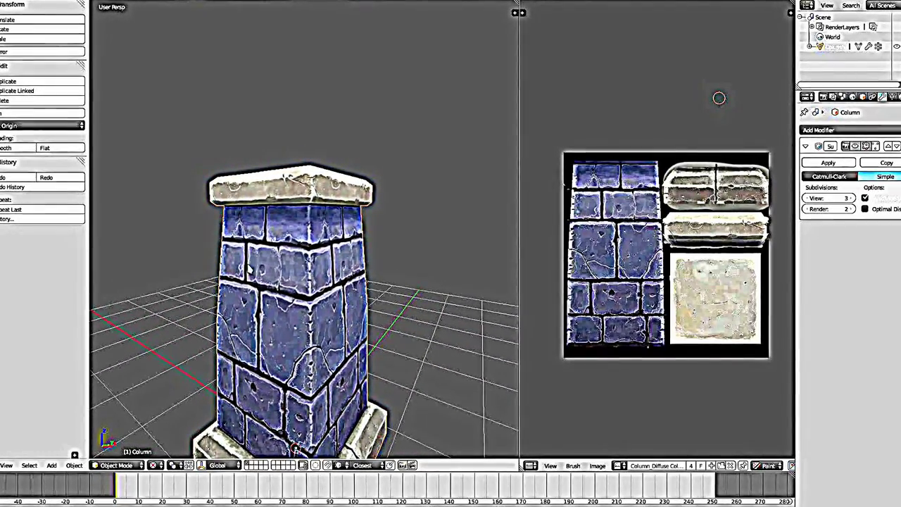
{"action": "middle_click_drag", "start_coordinate": [363, 331], "coordinate": [380, 330]}
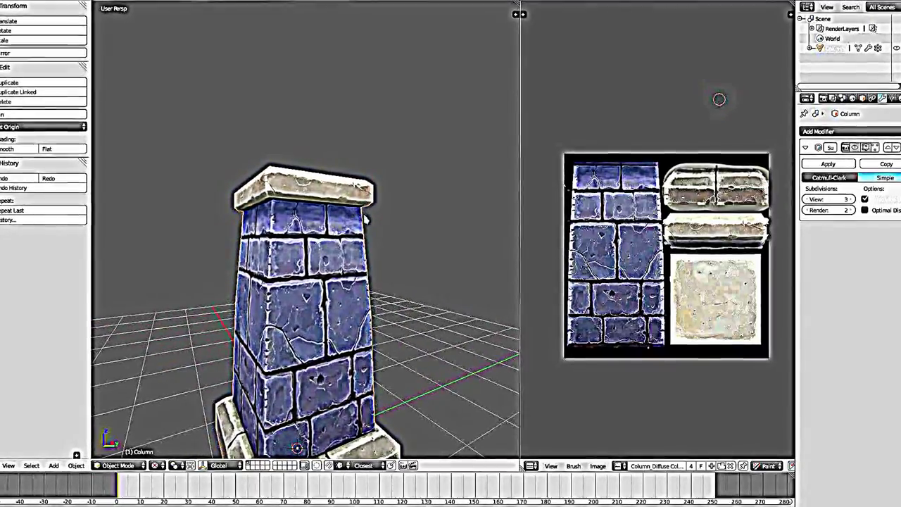
{"action": "mouse_move", "coordinate": [214, 265]}
{"action": "middle_mouse_down"}
{"action": "mouse_move", "coordinate": [276, 218]}
{"action": "mouse_move", "coordinate": [288, 184]}
{"action": "middle_mouse_up"}
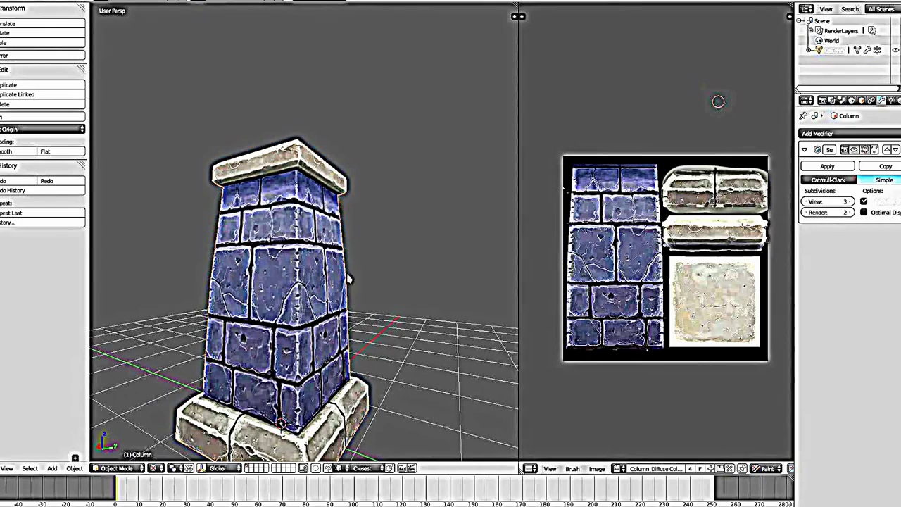
{"action": "middle_click_drag", "start_coordinate": [323, 301], "coordinate": [276, 255]}
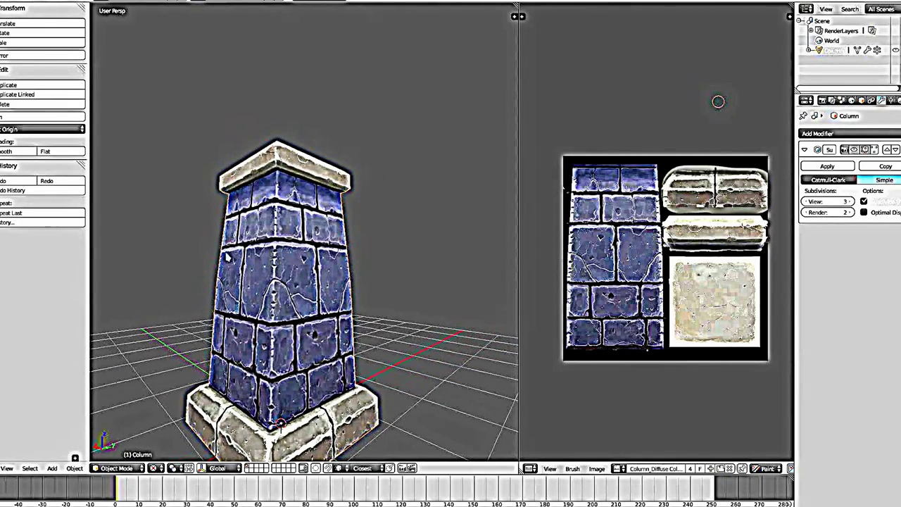
{"action": "middle_click_drag", "start_coordinate": [226, 300], "coordinate": [240, 286]}
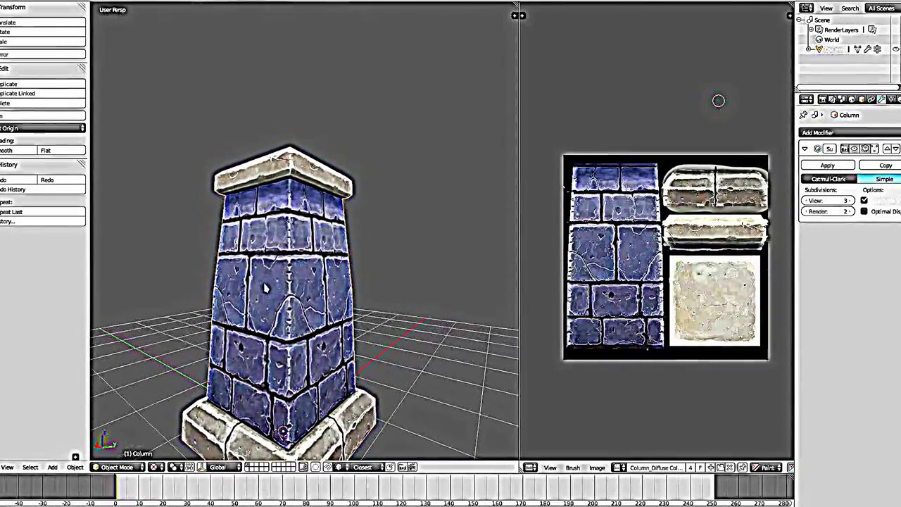
{"action": "mouse_move", "coordinate": [232, 289]}
{"action": "middle_mouse_down"}
{"action": "mouse_move", "coordinate": [295, 282]}
{"action": "mouse_move", "coordinate": [255, 458]}
{"action": "mouse_move", "coordinate": [286, 278]}
{"action": "middle_mouse_up"}
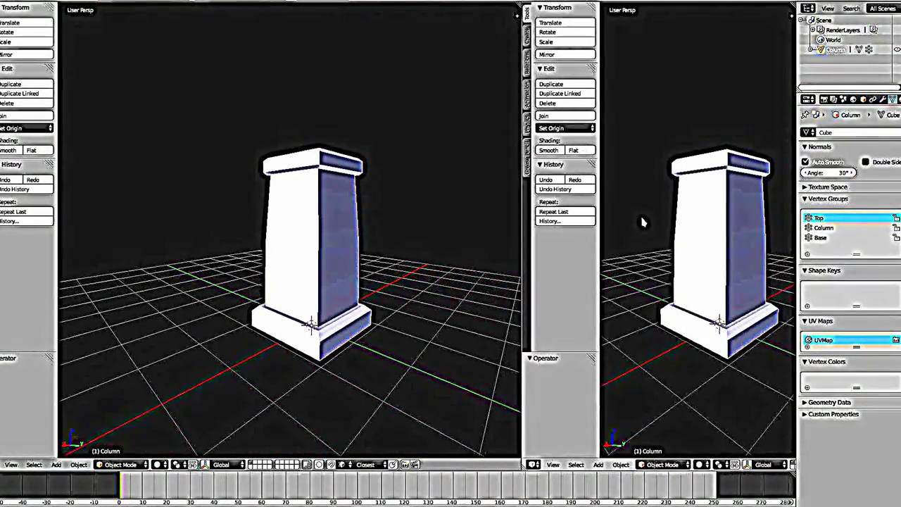
Make the right area a UV/Image Editor, show the UVs in Edit Mode, then enter Texture Paint mode
{"action": "key", "text": "shift+F10"}
{"action": "key", "text": "Tab"}
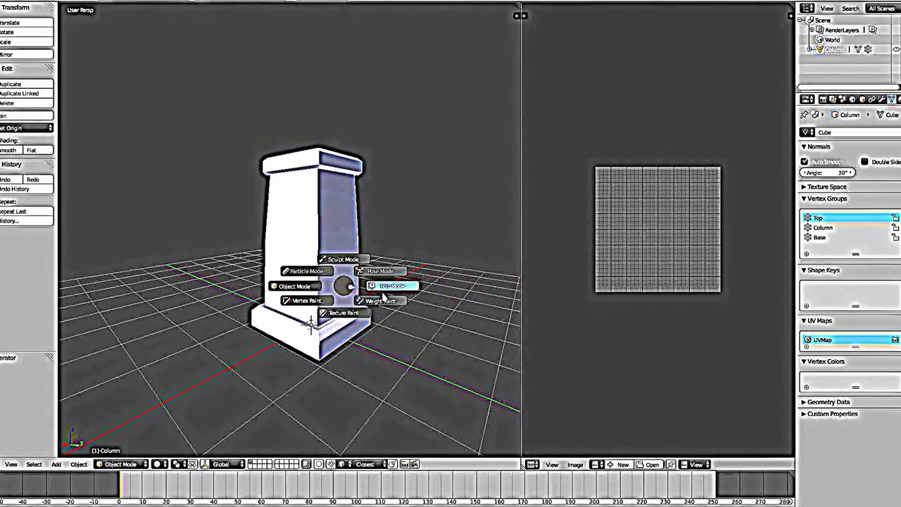
{"action": "left_click", "coordinate": [356, 288]}
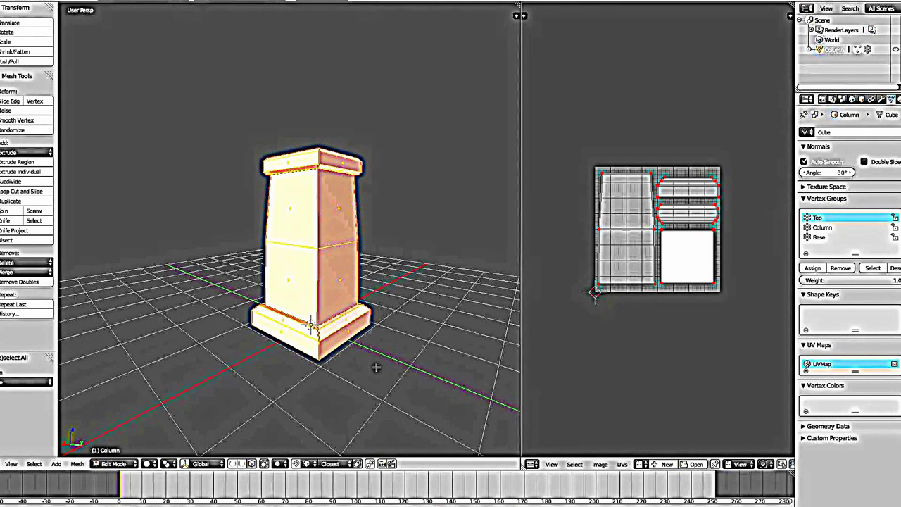
{"action": "key", "text": "Tab"}
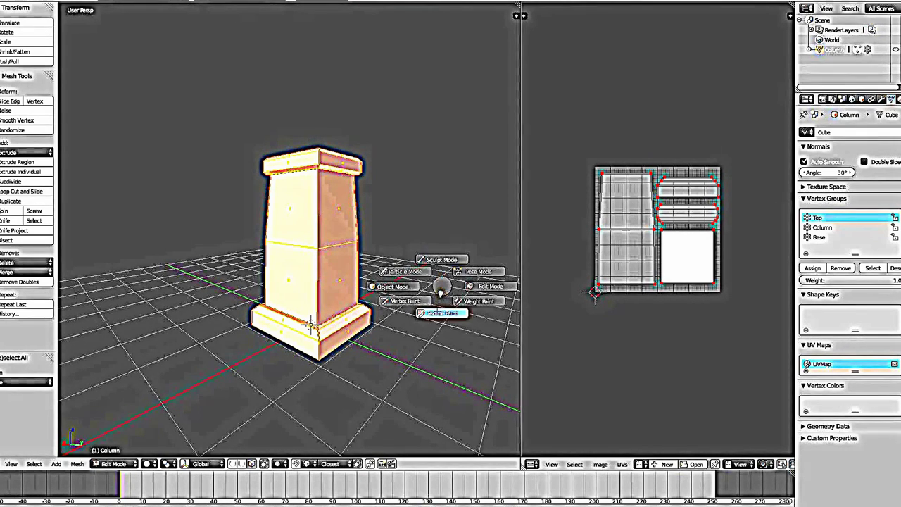
{"action": "left_click", "coordinate": [441, 314]}
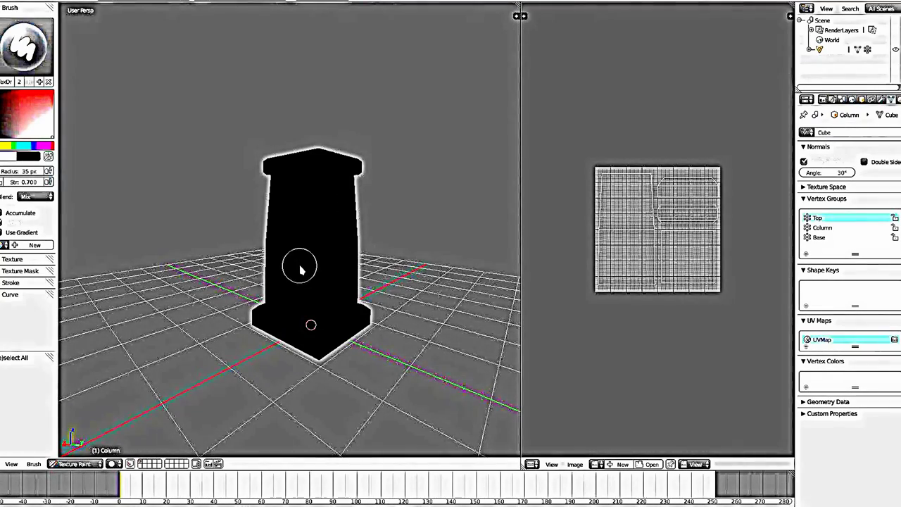
Paint and undo two trial strokes on the black column, then show its paint slots
{"action": "left_click_drag", "start_coordinate": [299, 262], "coordinate": [308, 258]}
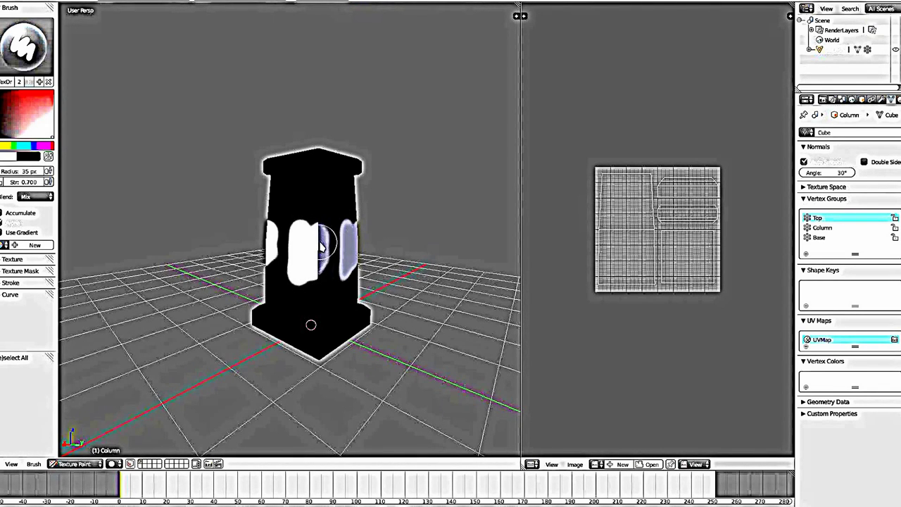
{"action": "key", "text": "ctrl+z"}
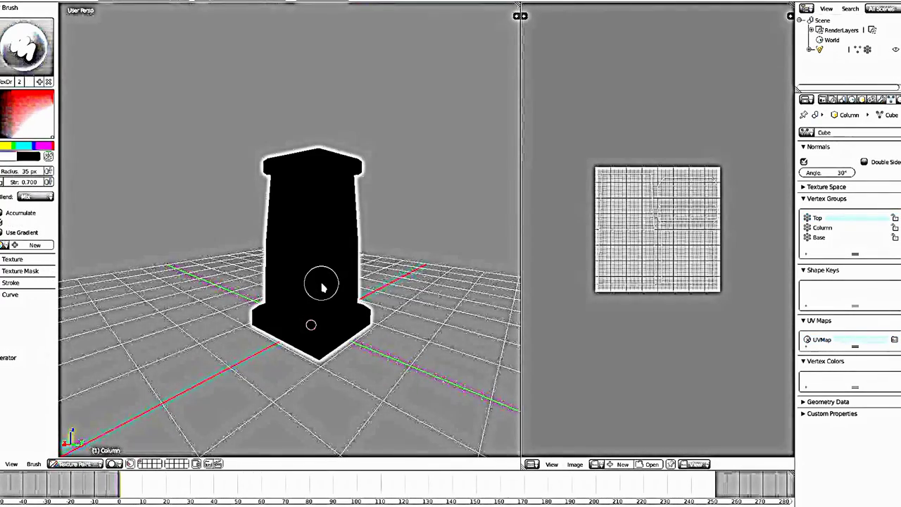
{"action": "left_click_drag", "start_coordinate": [326, 286], "coordinate": [352, 271]}
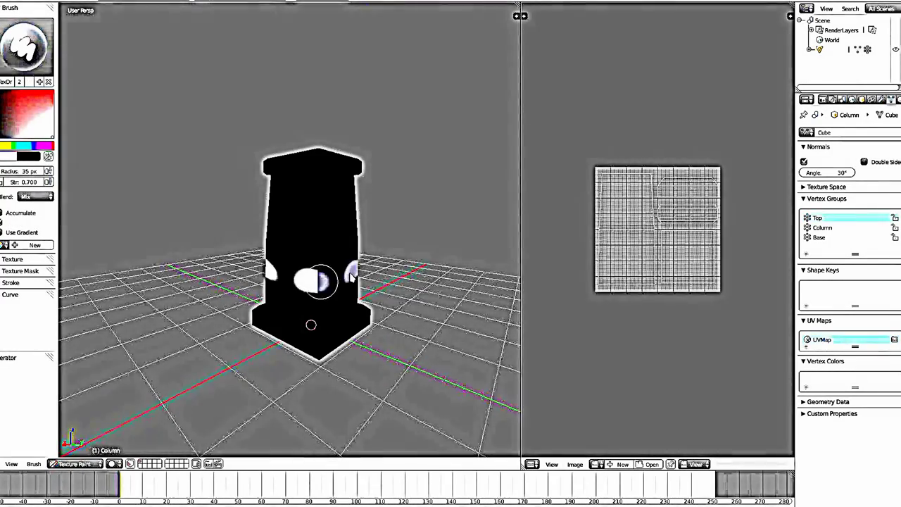
{"action": "key", "text": "ctrl+z"}
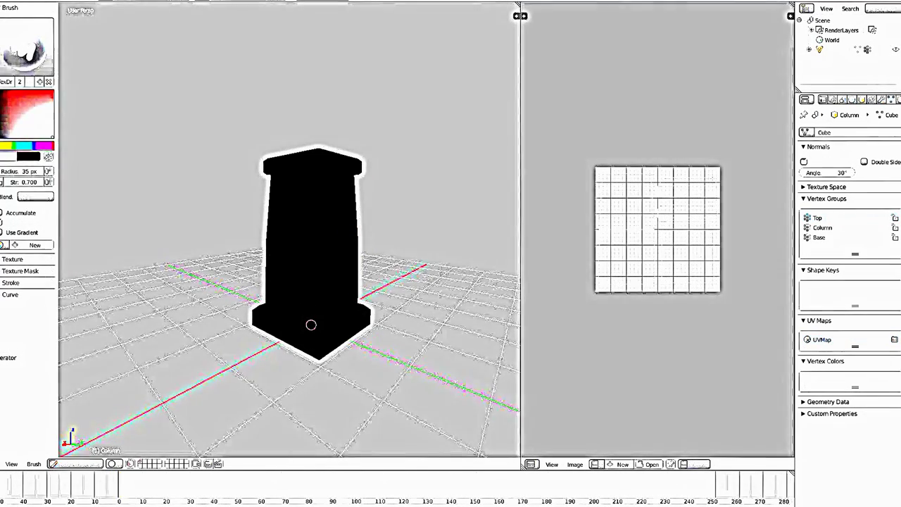
{"action": "left_click", "coordinate": [2, 85]}
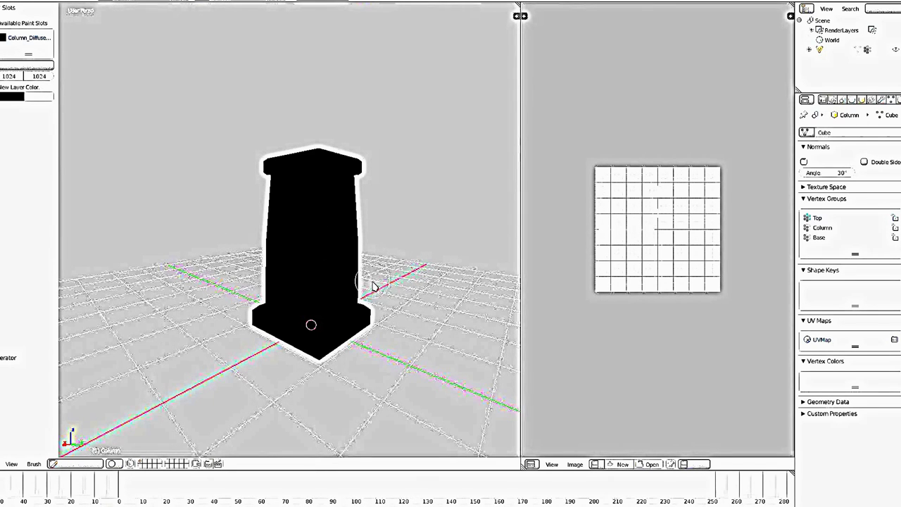
Check the paint slot types, view texture and material settings, and display the black Column_Diffuse Color image
{"action": "left_click", "coordinate": [21, 66]}
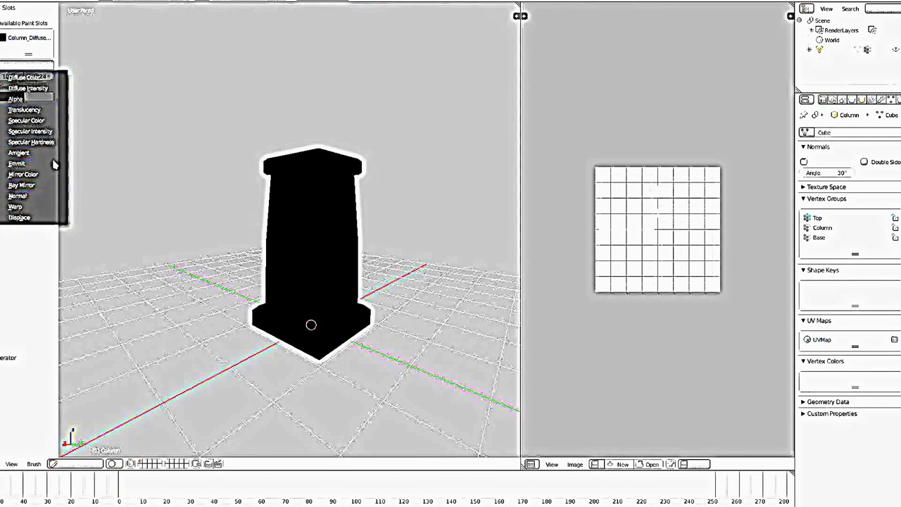
{"action": "left_click", "coordinate": [41, 192]}
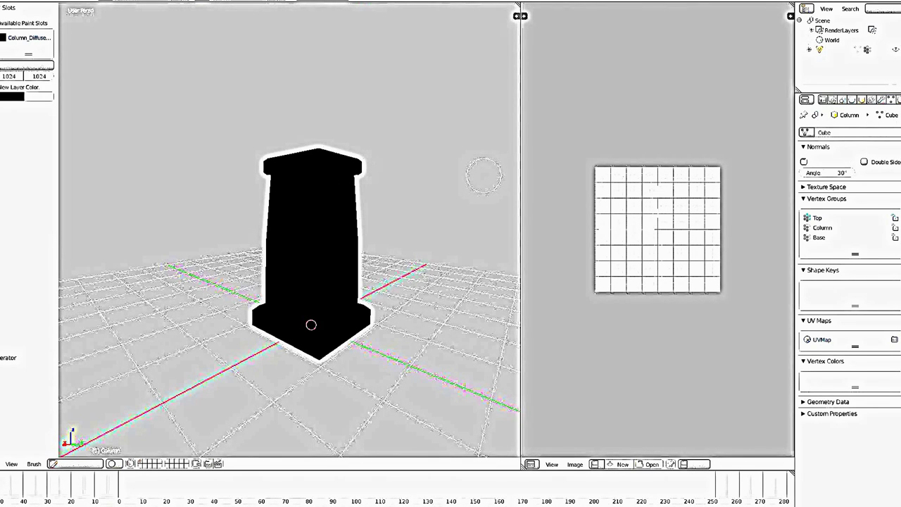
{"action": "left_click", "coordinate": [882, 99]}
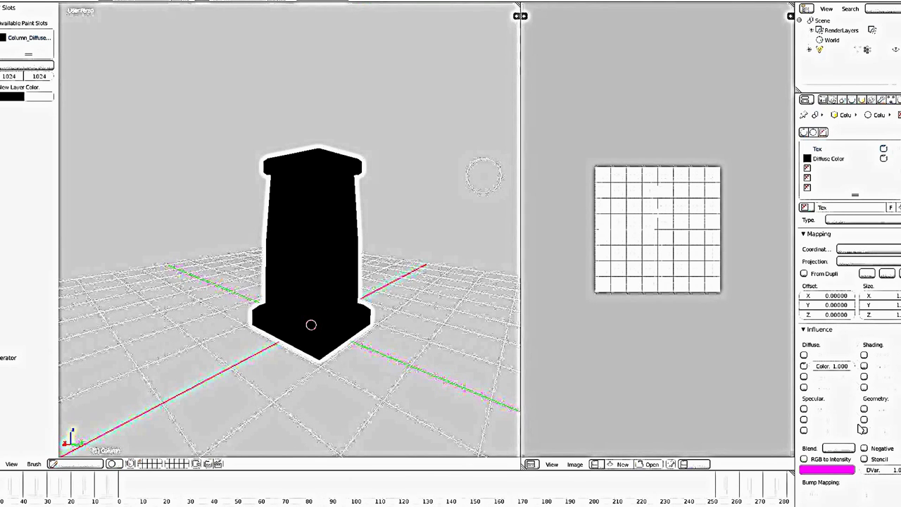
{"action": "left_click", "coordinate": [872, 99]}
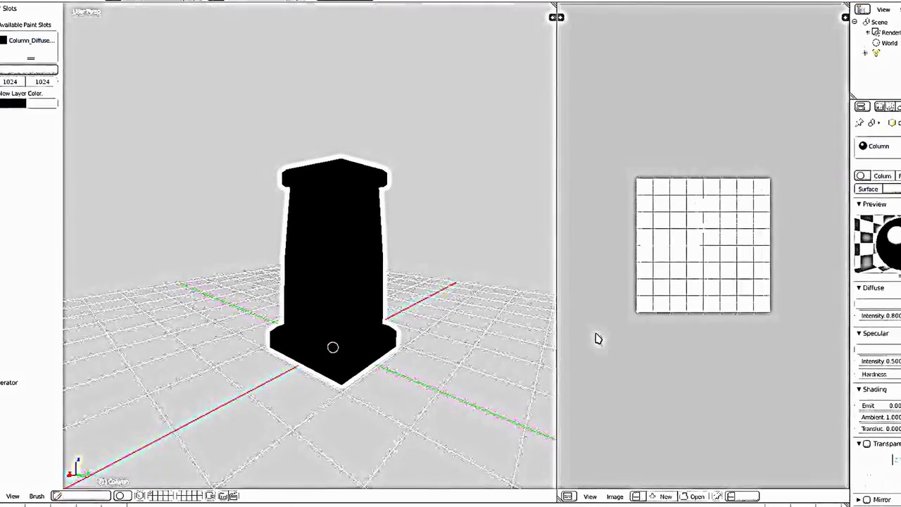
{"action": "left_click", "coordinate": [6, 52]}
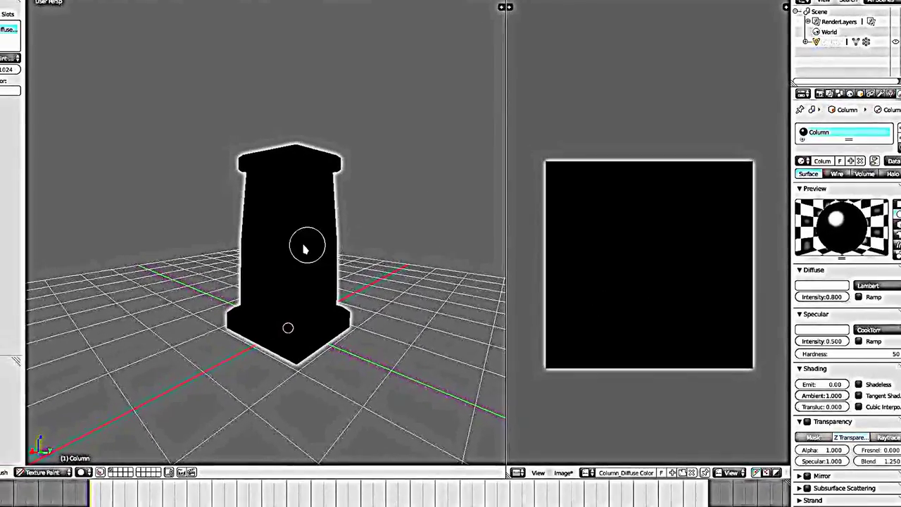
Show the column's UVs over the Column_Diffuse Color image in Edit Mode, then return to Texture Paint
{"action": "key", "text": "Tab"}
{"action": "left_click", "coordinate": [331, 246]}
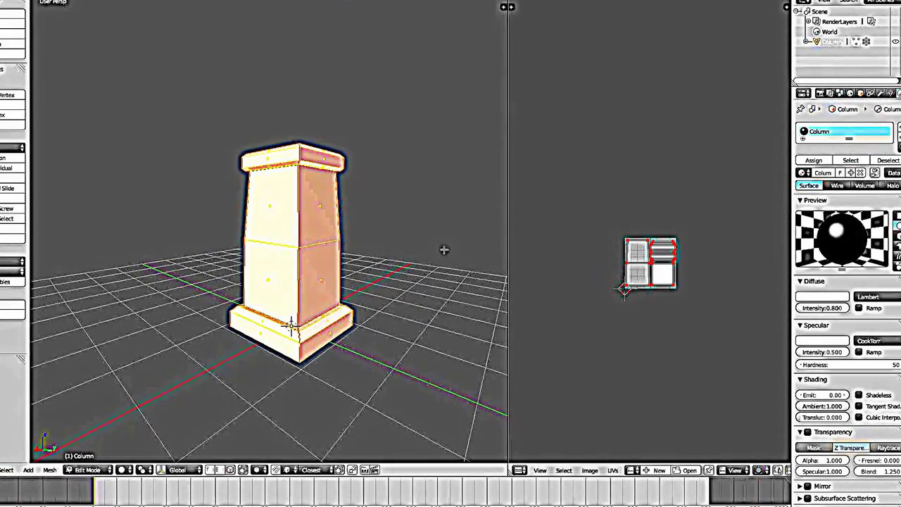
{"action": "left_click", "coordinate": [632, 473]}
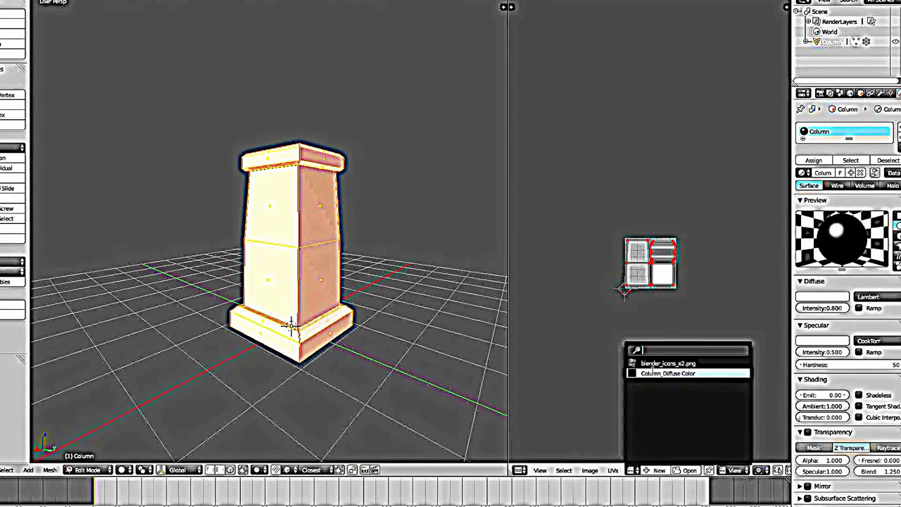
{"action": "left_click", "coordinate": [676, 373]}
{"action": "key", "text": "Tab"}
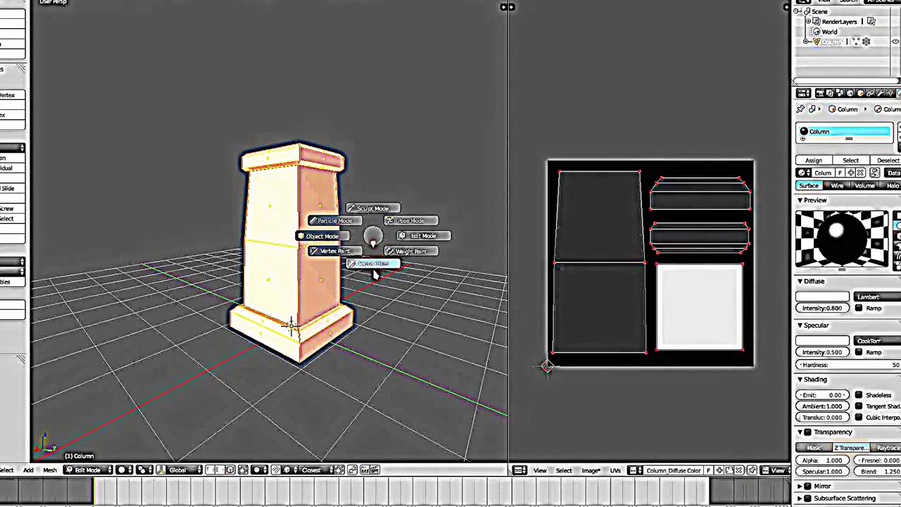
{"action": "left_click", "coordinate": [372, 262]}
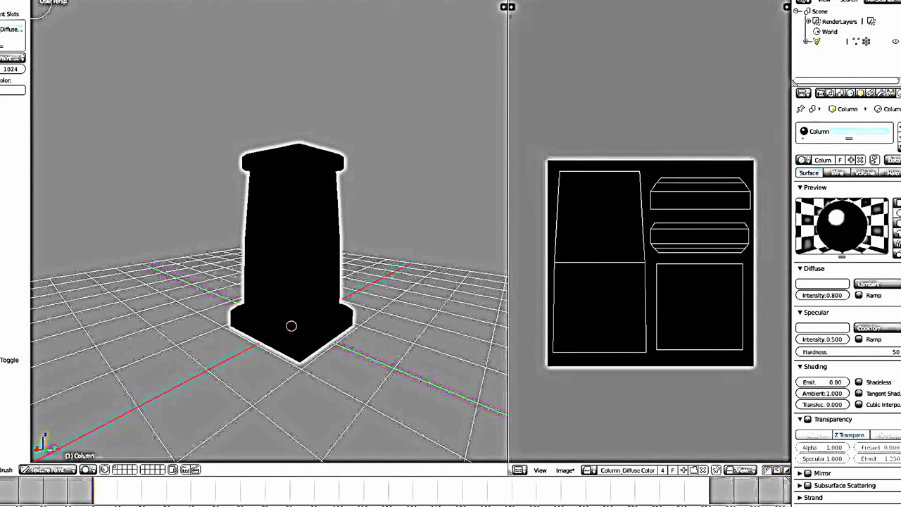
Widen the tool shelf and pick a different brush with 0.5 strength
{"action": "scroll", "coordinate": [14, 106], "scroll_direction": "up", "scroll_amount": 5}
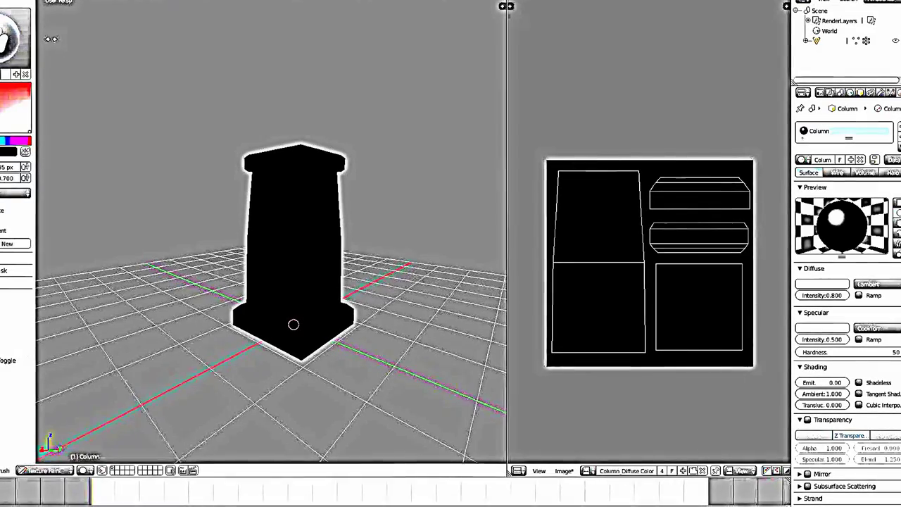
{"action": "left_click_drag", "start_coordinate": [51, 39], "coordinate": [62, 39]}
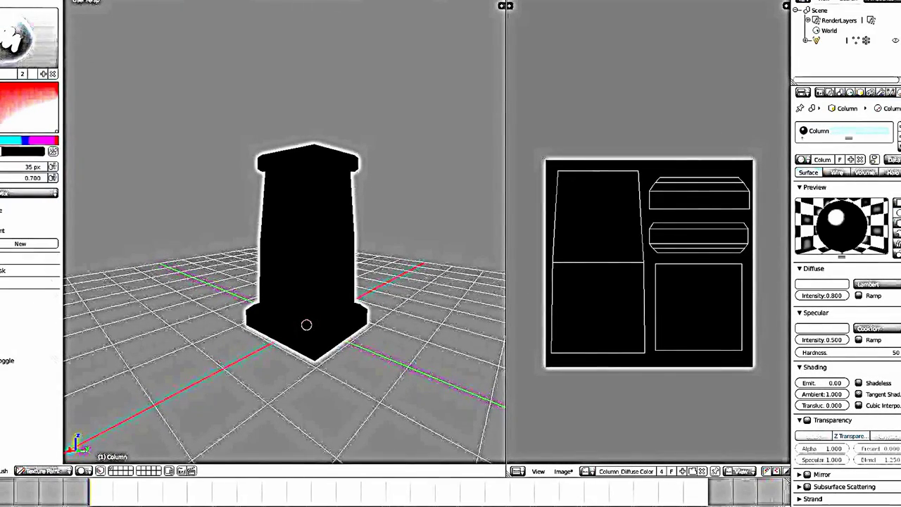
{"action": "left_click", "coordinate": [28, 31]}
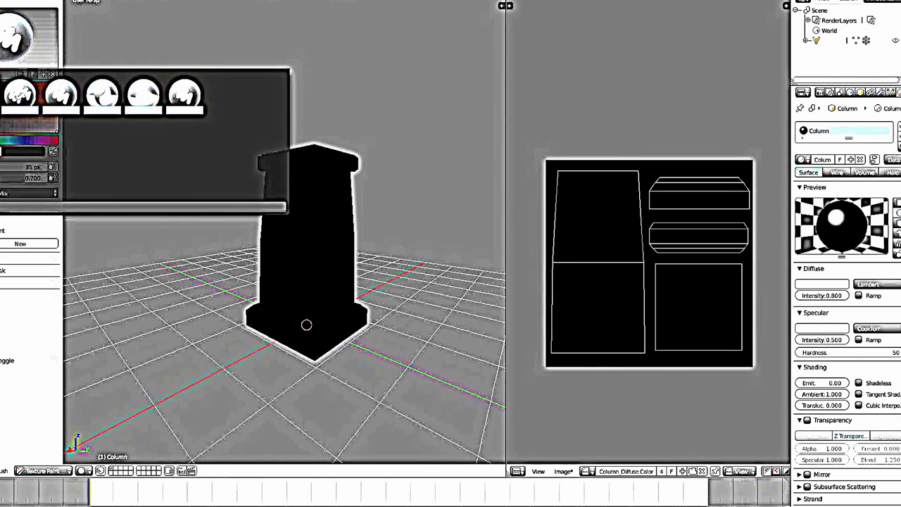
{"action": "left_click", "coordinate": [61, 96]}
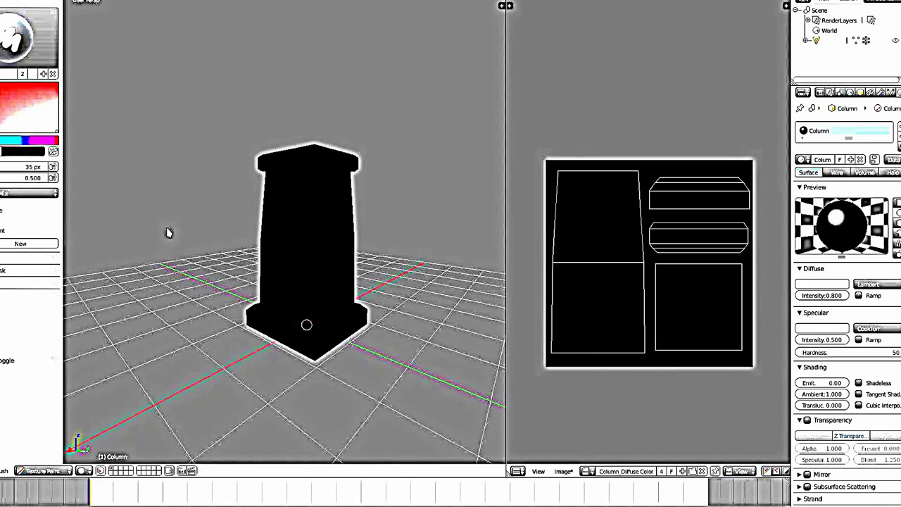
Paint test strokes down the shaft, enlarge the brush radius to 68 px, then undo the strokes
{"action": "mouse_move", "coordinate": [227, 242]}
{"action": "middle_mouse_down"}
{"action": "mouse_move", "coordinate": [257, 253]}
{"action": "mouse_move", "coordinate": [302, 221]}
{"action": "middle_mouse_up"}
{"action": "scroll", "coordinate": [302, 221], "scroll_direction": "up", "scroll_amount": 2}
{"action": "mouse_move", "coordinate": [272, 204]}
{"action": "left_mouse_down"}
{"action": "mouse_move", "coordinate": [308, 238]}
{"action": "mouse_move", "coordinate": [341, 310]}
{"action": "left_mouse_up"}
{"action": "scroll", "coordinate": [342, 310], "scroll_direction": "up", "scroll_amount": 2}
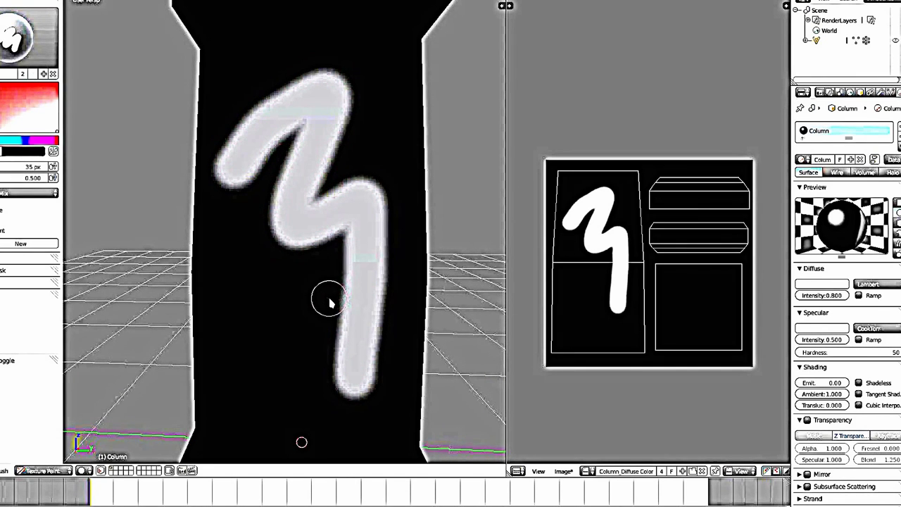
{"action": "key", "text": "f"}
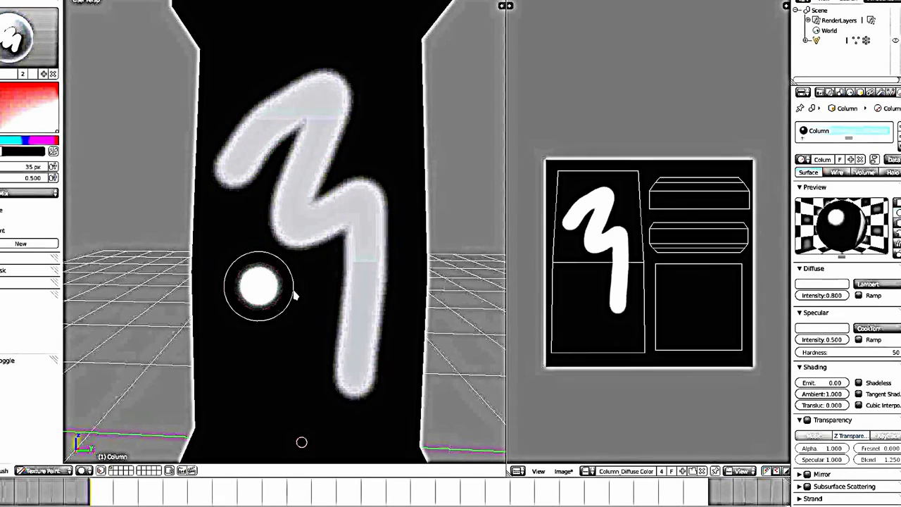
{"action": "left_click", "coordinate": [289, 292]}
{"action": "mouse_move", "coordinate": [236, 306]}
{"action": "left_mouse_down"}
{"action": "mouse_move", "coordinate": [317, 285]}
{"action": "mouse_move", "coordinate": [239, 314]}
{"action": "mouse_move", "coordinate": [258, 334]}
{"action": "mouse_move", "coordinate": [329, 312]}
{"action": "mouse_move", "coordinate": [276, 348]}
{"action": "mouse_move", "coordinate": [274, 265]}
{"action": "mouse_move", "coordinate": [299, 320]}
{"action": "left_mouse_up"}
{"action": "key", "text": "ctrl+z"}
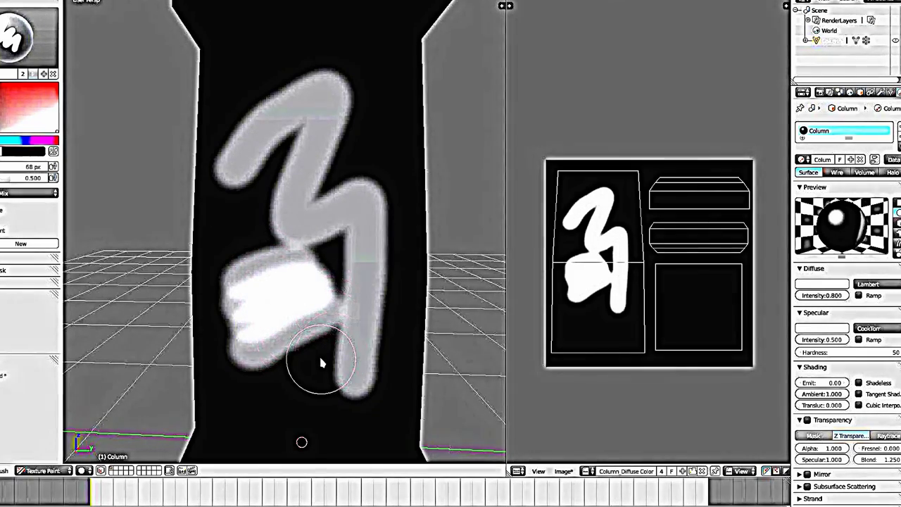
{"action": "key", "text": "ctrl+z"}
{"action": "key", "text": "ctrl+z"}
{"action": "key", "text": "ctrl+z"}
{"action": "key", "text": "ctrl+z"}
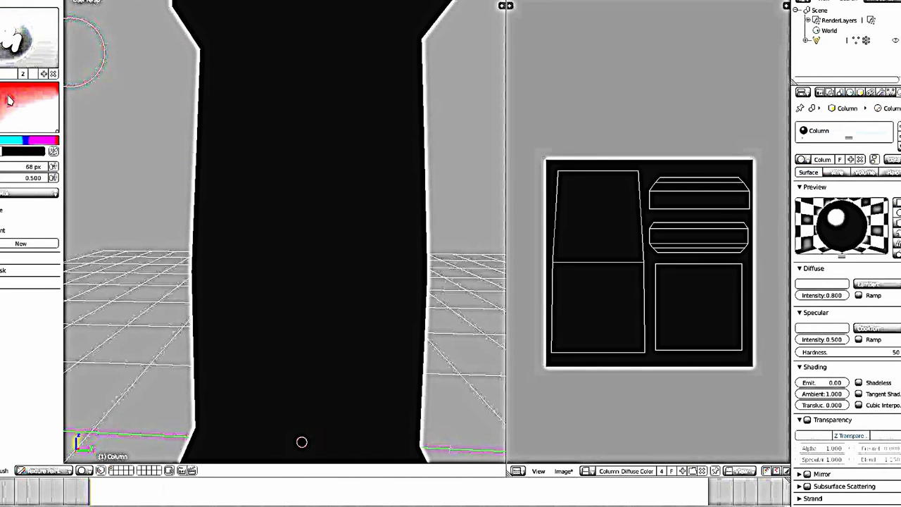
Set the brush falloff curve to a flat constant preset and shrink the radius to 25 px
{"action": "left_click", "coordinate": [21, 270]}
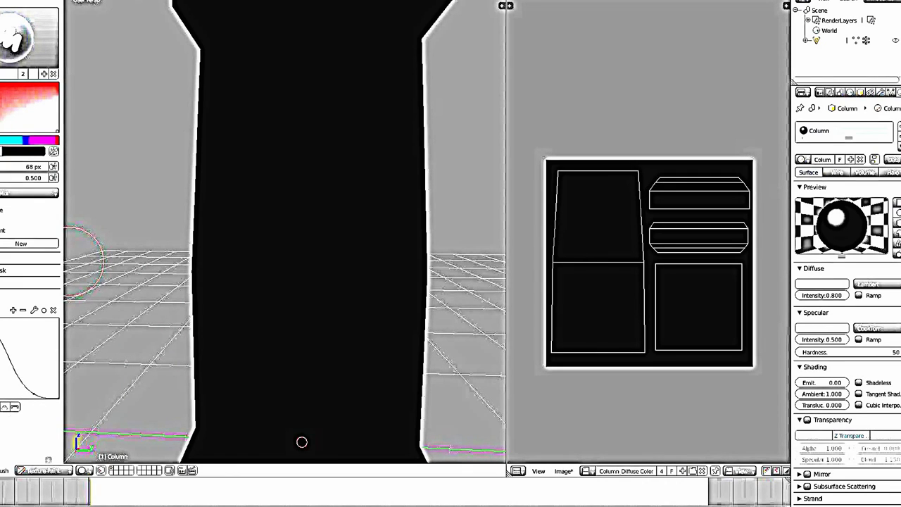
{"action": "left_click", "coordinate": [5, 409]}
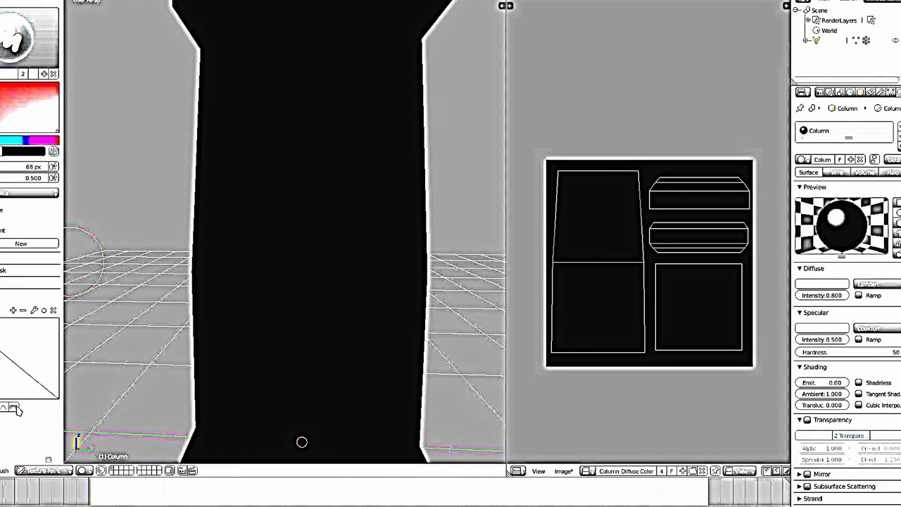
{"action": "left_click", "coordinate": [13, 408]}
{"action": "left_click", "coordinate": [5, 409]}
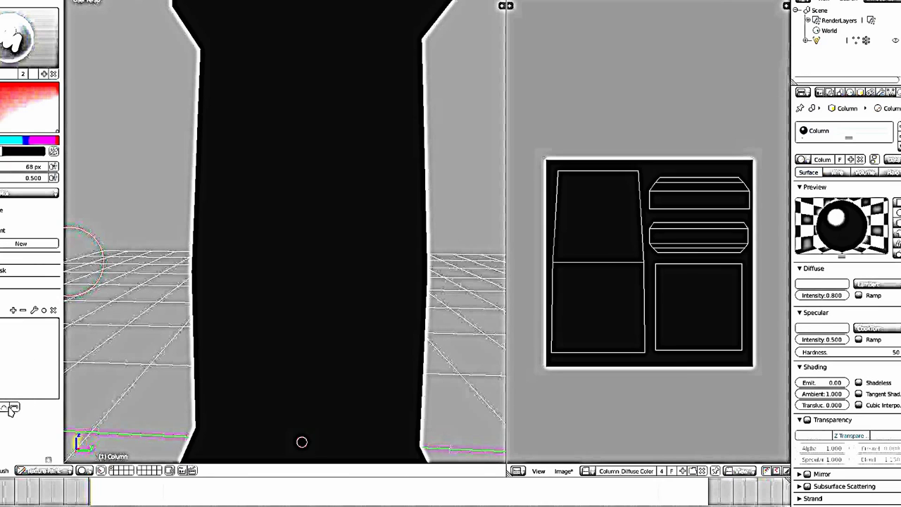
{"action": "left_click", "coordinate": [14, 409]}
{"action": "left_click", "coordinate": [6, 408]}
{"action": "left_click", "coordinate": [3, 408]}
{"action": "left_click", "coordinate": [13, 409]}
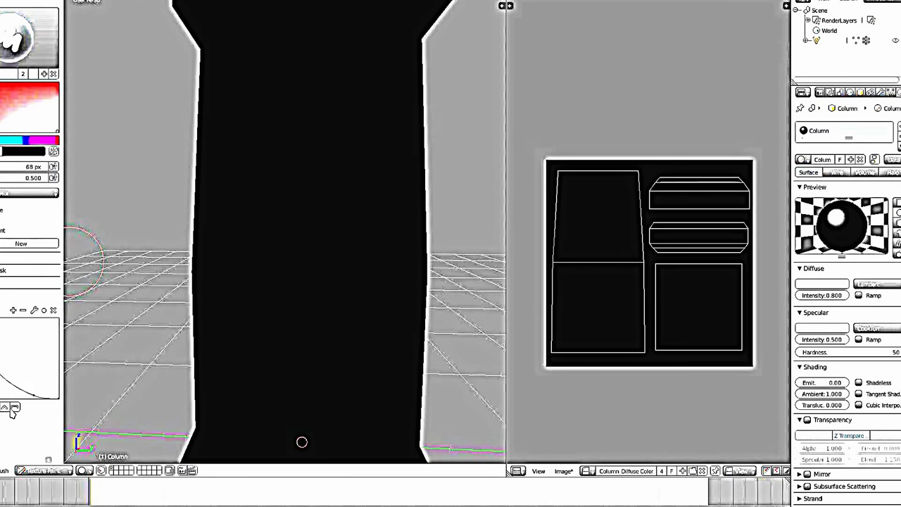
{"action": "left_click", "coordinate": [6, 408]}
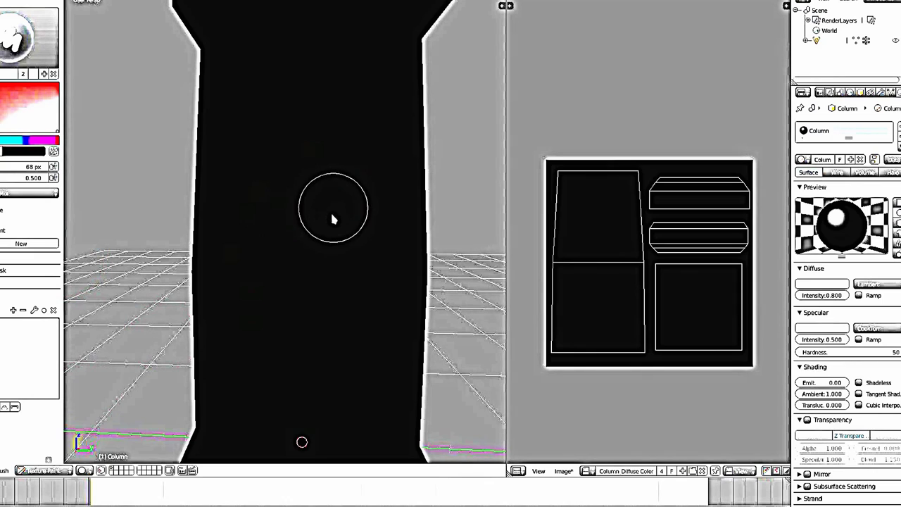
{"action": "key", "text": "f"}
{"action": "left_click", "coordinate": [298, 223]}
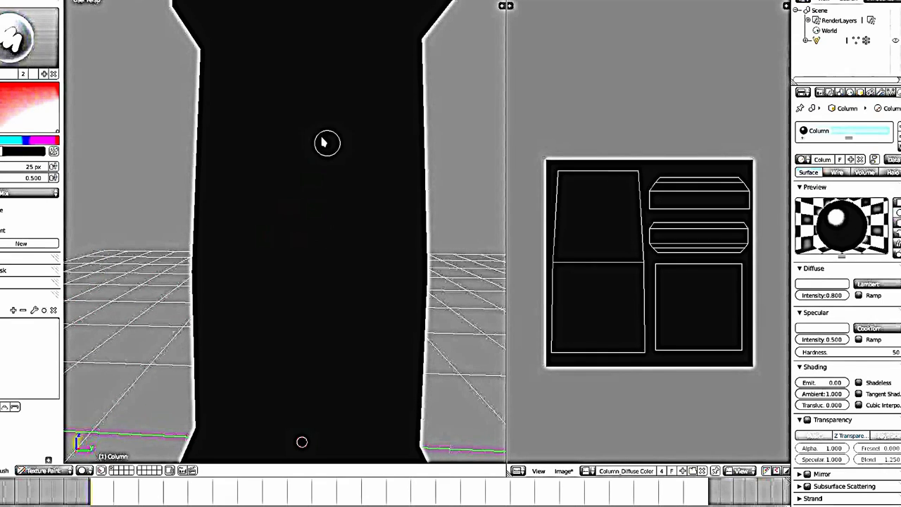
{"action": "left_click_drag", "start_coordinate": [307, 131], "coordinate": [247, 273]}
{"action": "scroll", "coordinate": [597, 250], "scroll_direction": "up", "scroll_amount": 4}
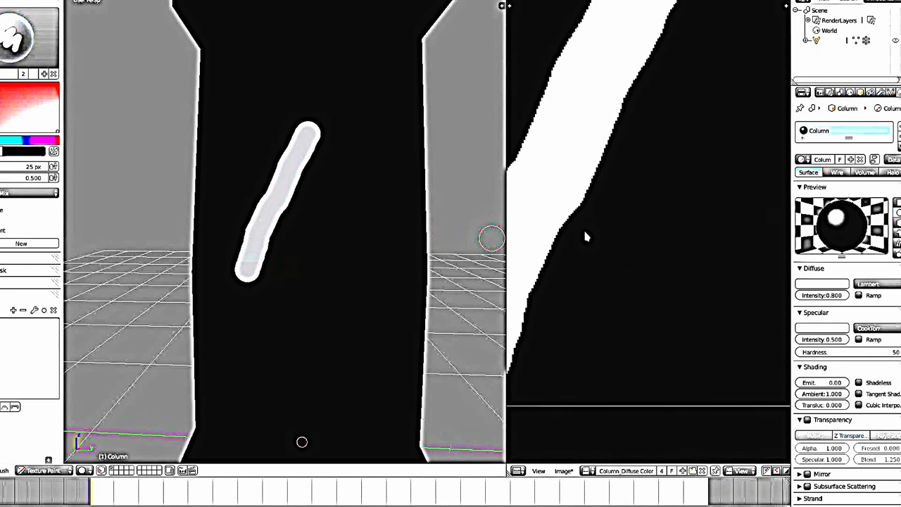
{"action": "scroll", "coordinate": [584, 227], "scroll_direction": "up", "scroll_amount": 3}
{"action": "scroll", "coordinate": [676, 234], "scroll_direction": "up", "scroll_amount": 2}
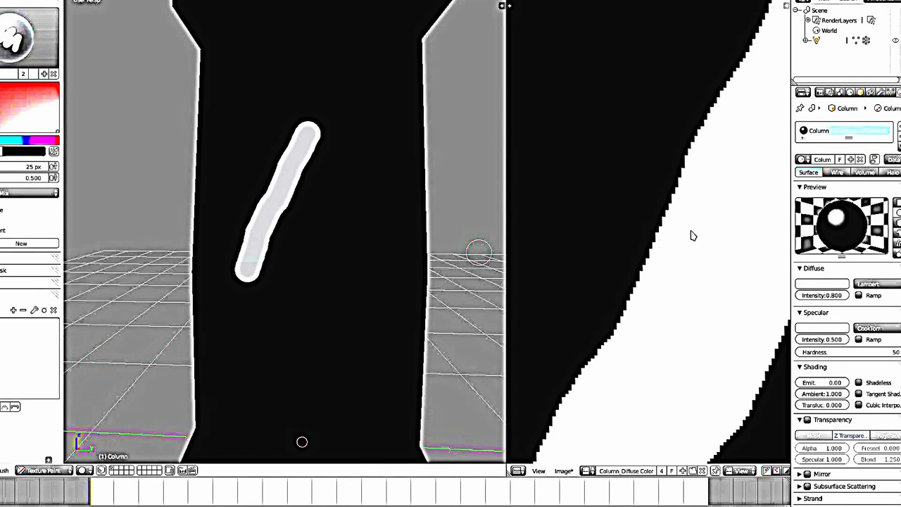
{"action": "scroll", "coordinate": [653, 182], "scroll_direction": "down", "scroll_amount": 3}
{"action": "scroll", "coordinate": [653, 181], "scroll_direction": "down", "scroll_amount": 1}
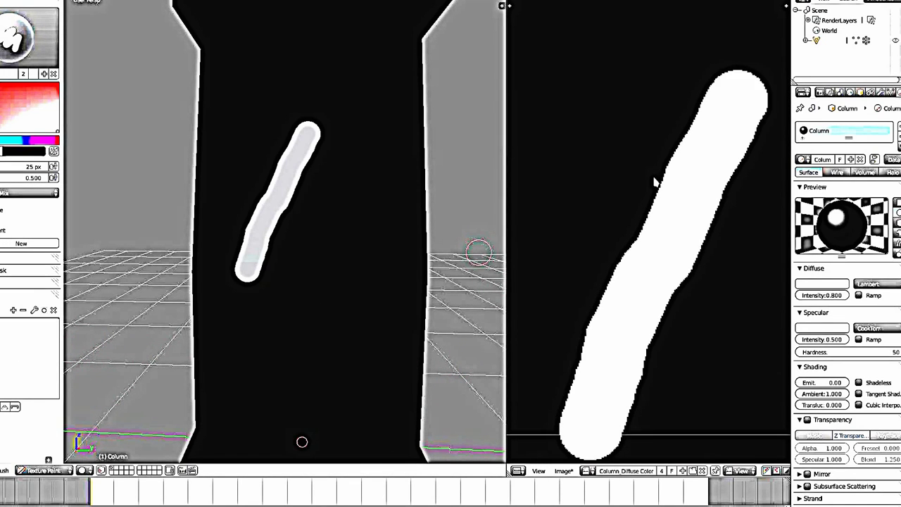
{"action": "key", "text": "ctrl+z"}
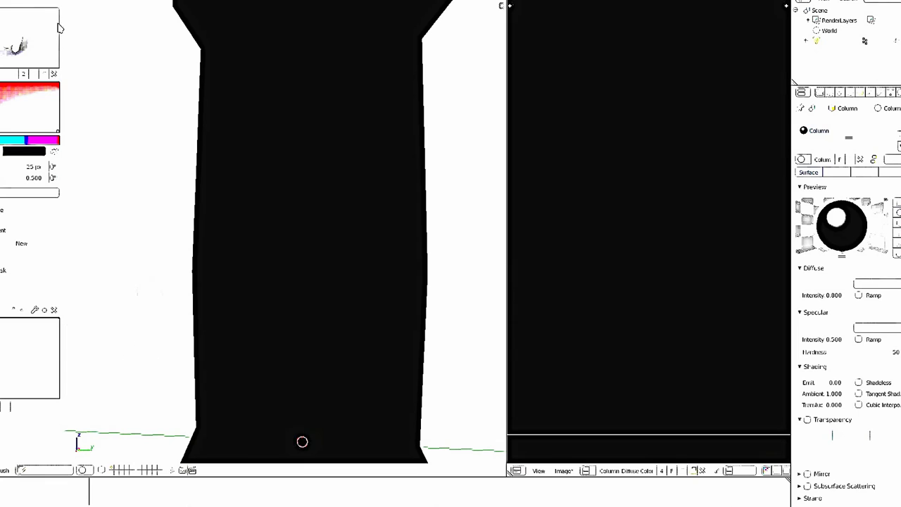
{"action": "left_click", "coordinate": [42, 49]}
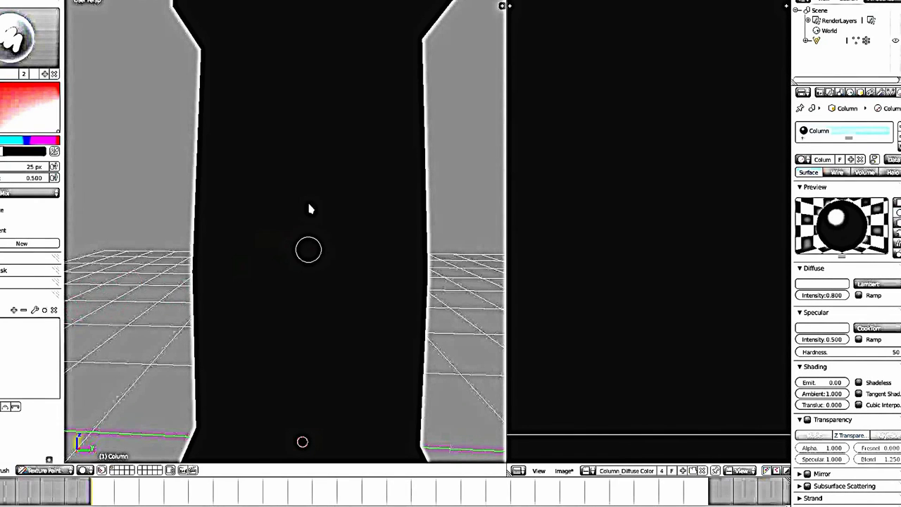
Paint two diagonal test strokes while experimenting with falloff curve points and presets
{"action": "left_click_drag", "start_coordinate": [318, 186], "coordinate": [229, 269]}
{"action": "left_click_drag", "start_coordinate": [211, 298], "coordinate": [210, 299]}
{"action": "scroll", "coordinate": [700, 235], "scroll_direction": "up", "scroll_amount": 2}
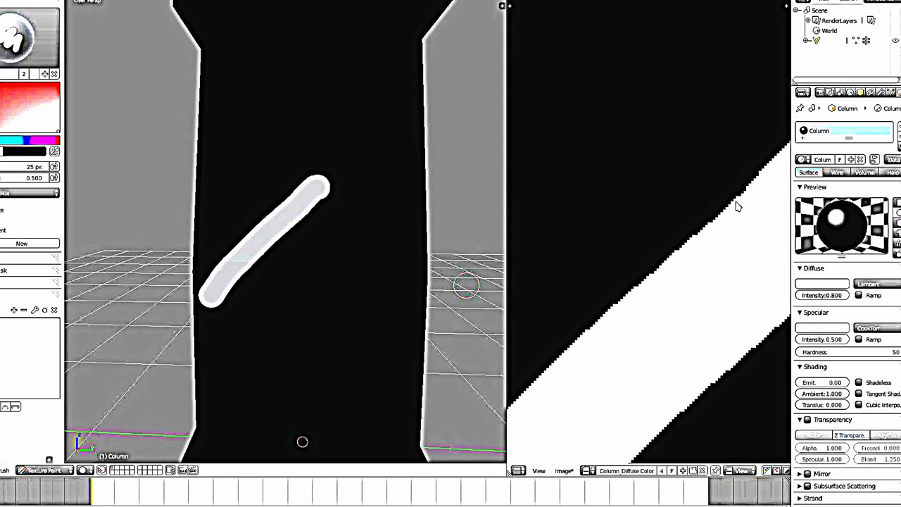
{"action": "left_click", "coordinate": [48, 318]}
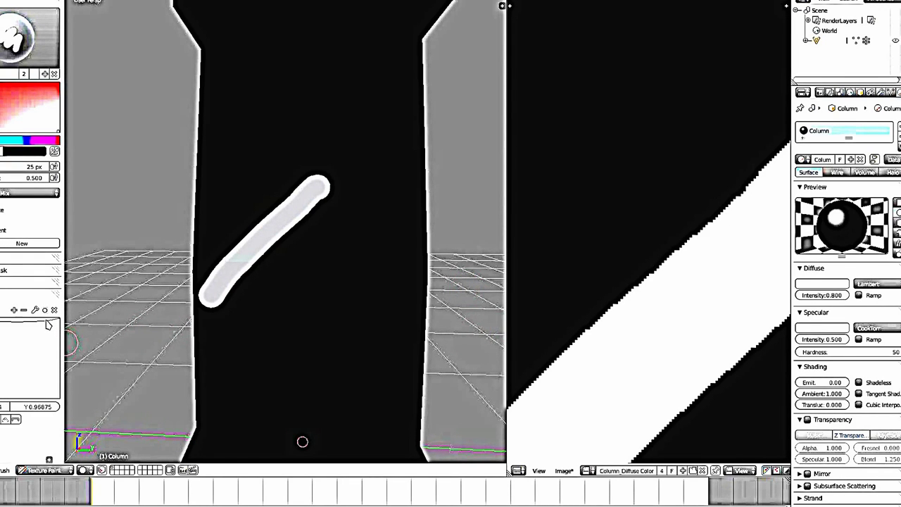
{"action": "left_click_drag", "start_coordinate": [62, 327], "coordinate": [44, 323]}
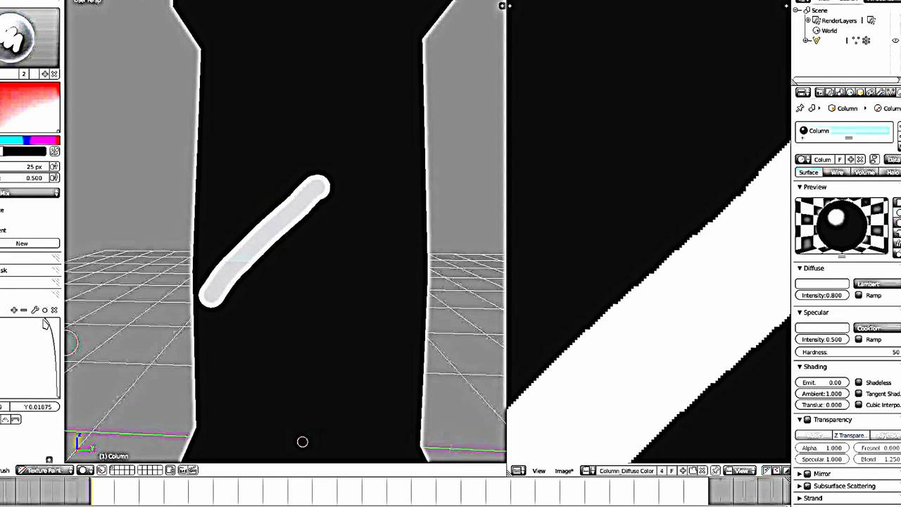
{"action": "left_click", "coordinate": [36, 312]}
{"action": "left_click", "coordinate": [52, 325]}
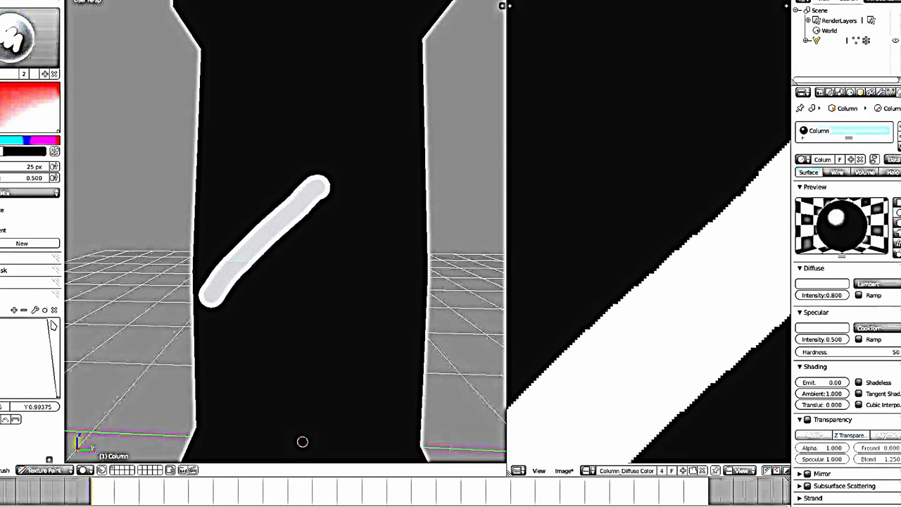
{"action": "left_click_drag", "start_coordinate": [51, 325], "coordinate": [52, 323]}
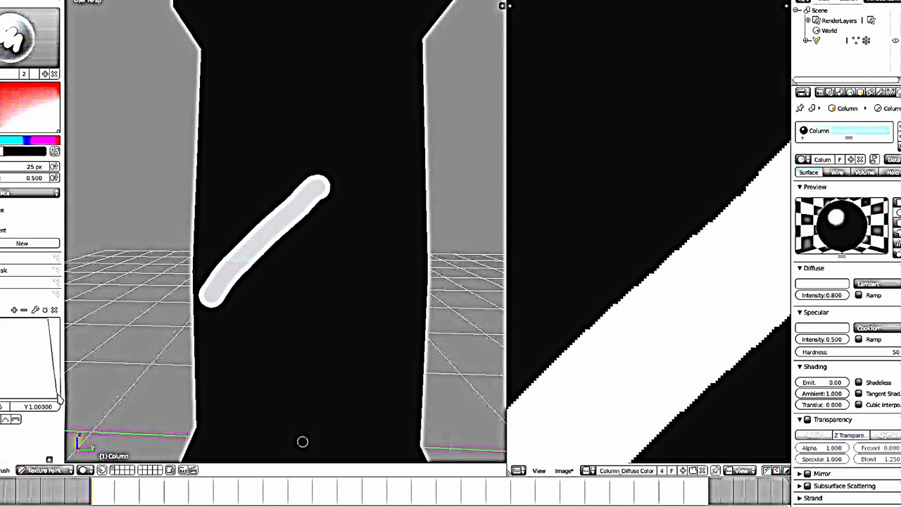
{"action": "scroll", "coordinate": [271, 195], "scroll_direction": "up", "scroll_amount": 2}
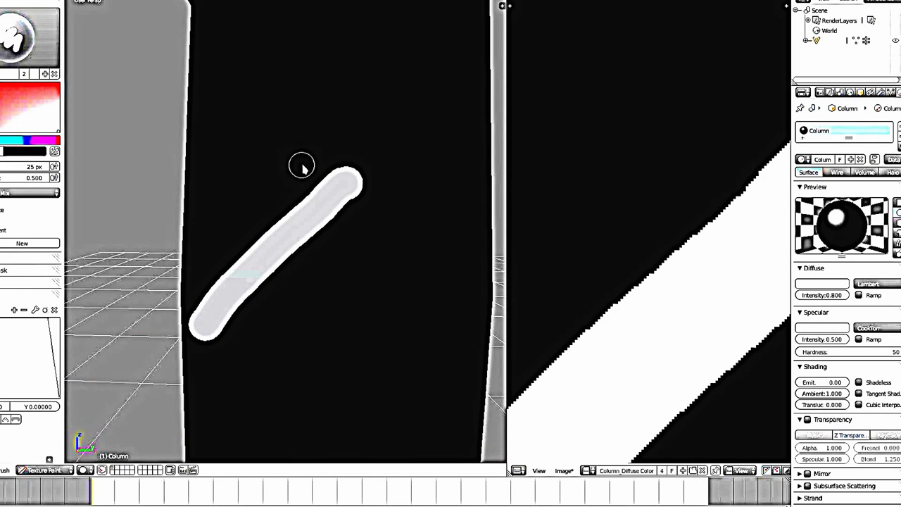
{"action": "left_click_drag", "start_coordinate": [302, 165], "coordinate": [260, 190]}
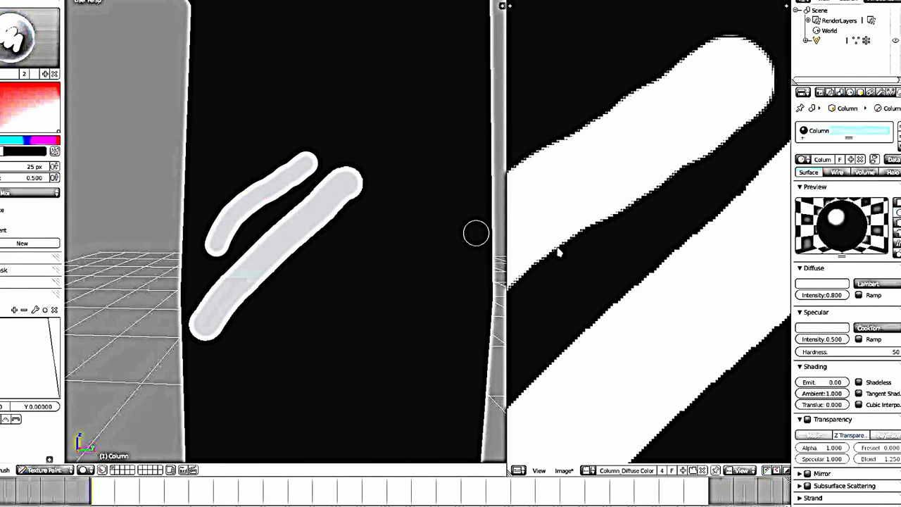
Return to the Draw tool and make the falloff a straight ramp by deleting a point and lowering its left end
{"action": "left_click", "coordinate": [30, 36]}
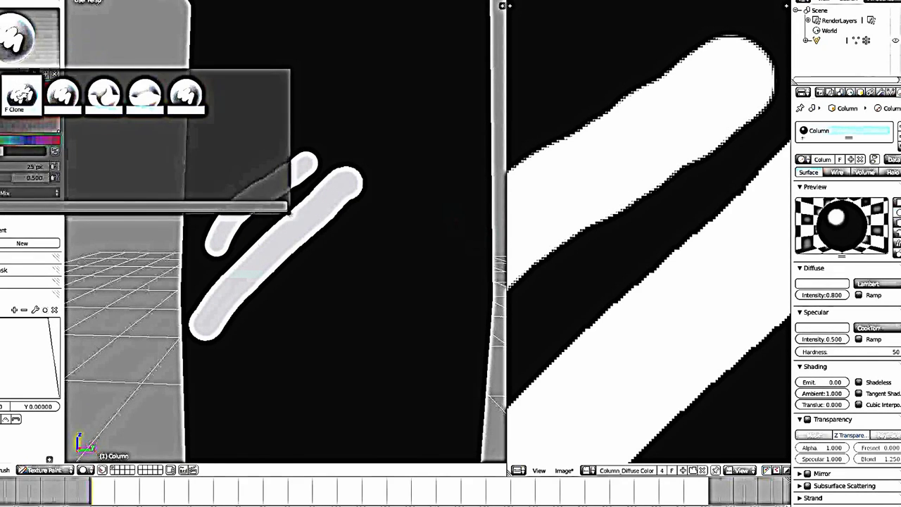
{"action": "left_click", "coordinate": [21, 93]}
{"action": "left_click", "coordinate": [9, 469]}
{"action": "mouse_move", "coordinate": [28, 422]}
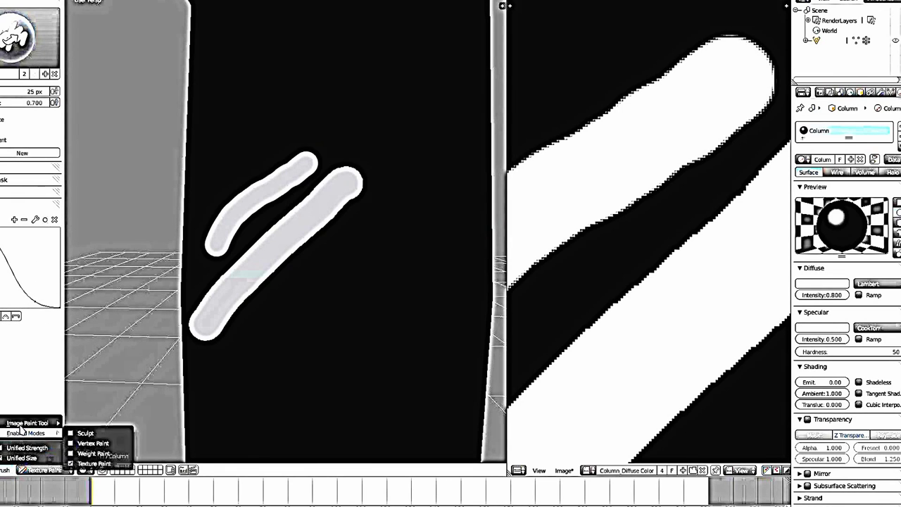
{"action": "left_click", "coordinate": [112, 426]}
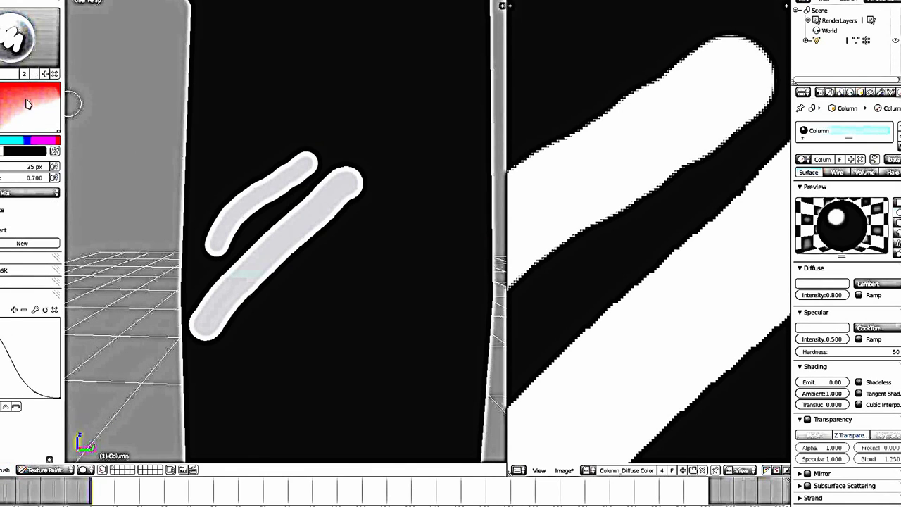
{"action": "left_click", "coordinate": [36, 334]}
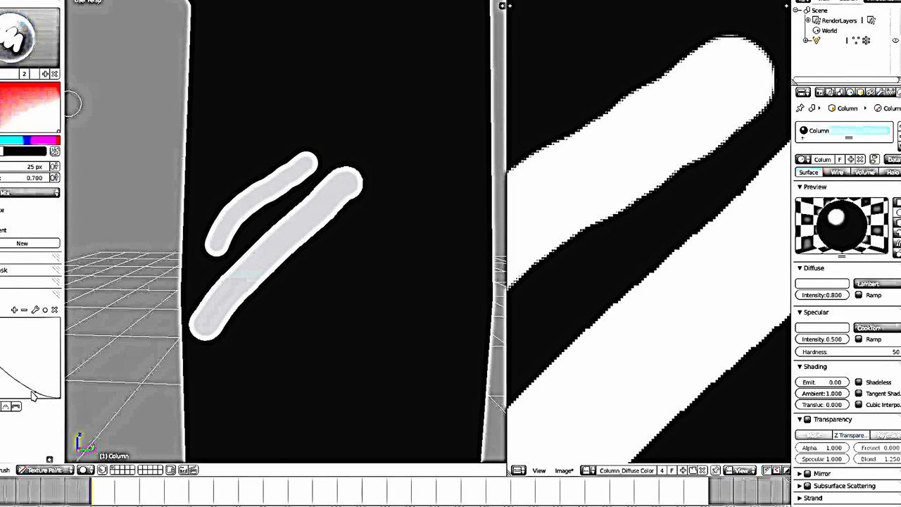
{"action": "left_click", "coordinate": [54, 309]}
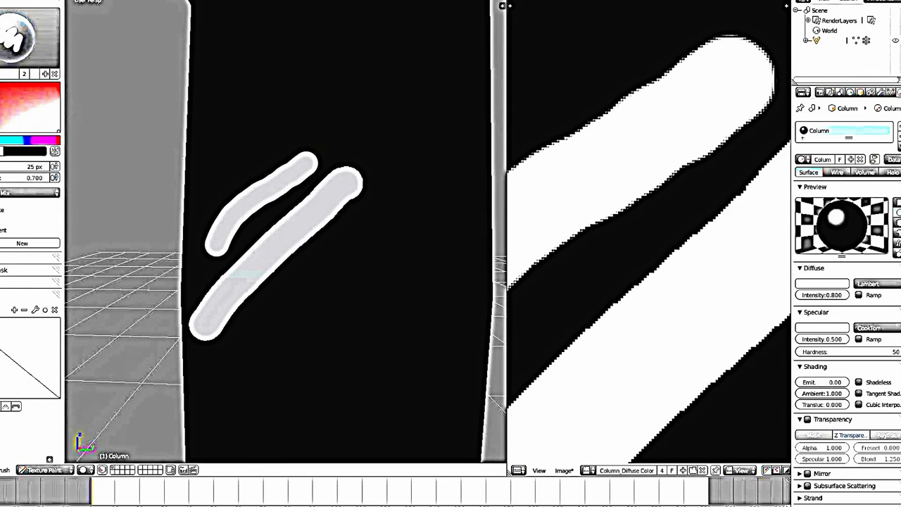
{"action": "left_click_drag", "start_coordinate": [1, 331], "coordinate": [1, 388]}
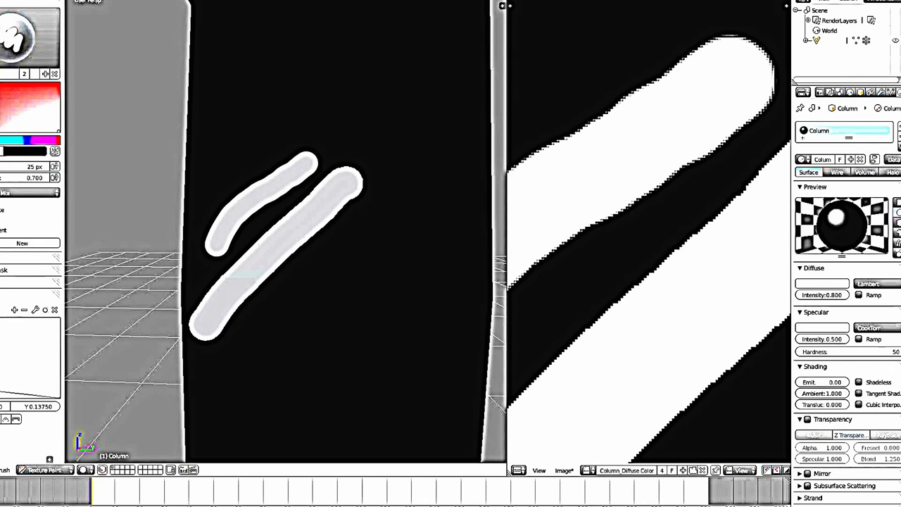
Undo the test strokes, set the brush radius to 120 px, then paint and undo a soft white stroke
{"action": "key", "text": "ctrl+z"}
{"action": "key", "text": "ctrl+z"}
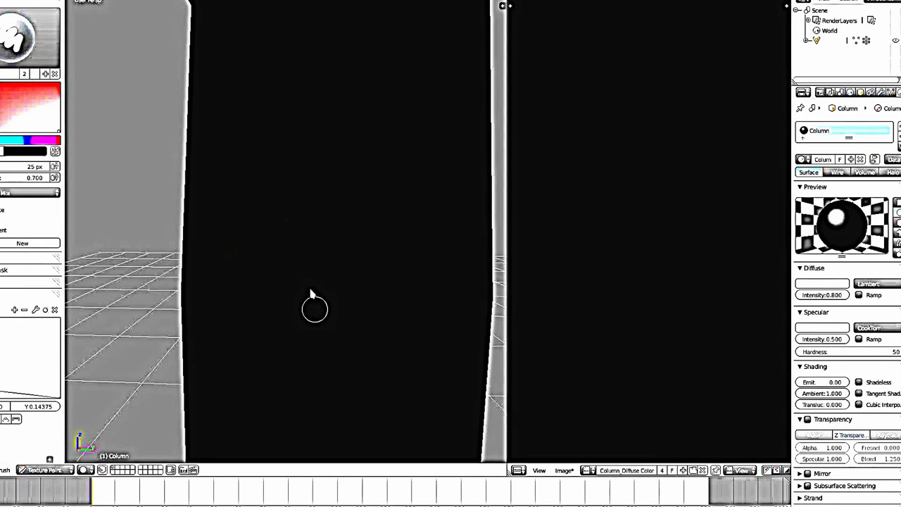
{"action": "key", "text": "f"}
{"action": "left_click", "coordinate": [324, 252]}
{"action": "mouse_move", "coordinate": [274, 289]}
{"action": "left_mouse_down"}
{"action": "mouse_move", "coordinate": [321, 312]}
{"action": "mouse_move", "coordinate": [422, 115]}
{"action": "mouse_move", "coordinate": [374, 277]}
{"action": "mouse_move", "coordinate": [397, 258]}
{"action": "mouse_move", "coordinate": [382, 308]}
{"action": "mouse_move", "coordinate": [438, 127]}
{"action": "mouse_move", "coordinate": [381, 322]}
{"action": "mouse_move", "coordinate": [441, 155]}
{"action": "mouse_move", "coordinate": [434, 244]}
{"action": "mouse_move", "coordinate": [402, 165]}
{"action": "mouse_move", "coordinate": [315, 296]}
{"action": "left_mouse_up"}
{"action": "key", "text": "ctrl+z"}
{"action": "key", "text": "ctrl+z"}
{"action": "key", "text": "ctrl+z"}
{"action": "key", "text": "ctrl+z"}
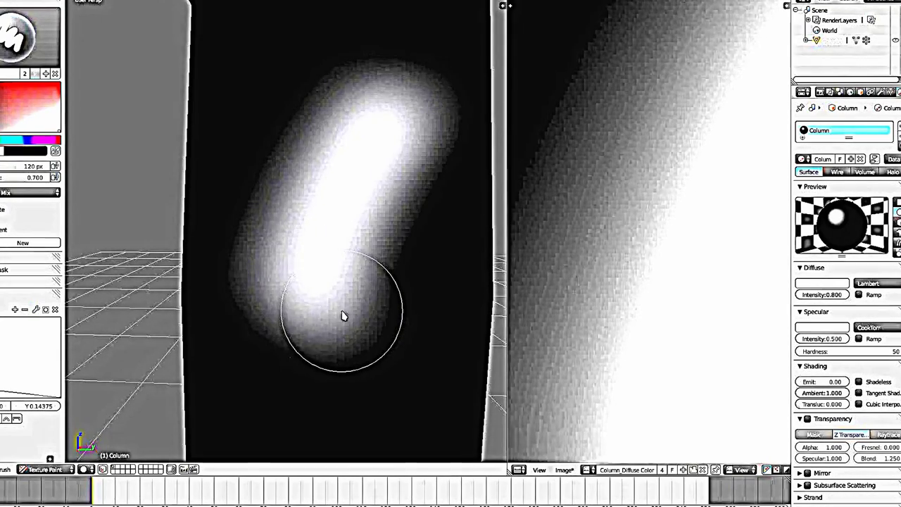
{"action": "key", "text": "ctrl+z"}
{"action": "key", "text": "ctrl+z"}
{"action": "key", "text": "ctrl+z"}
{"action": "key", "text": "ctrl+z"}
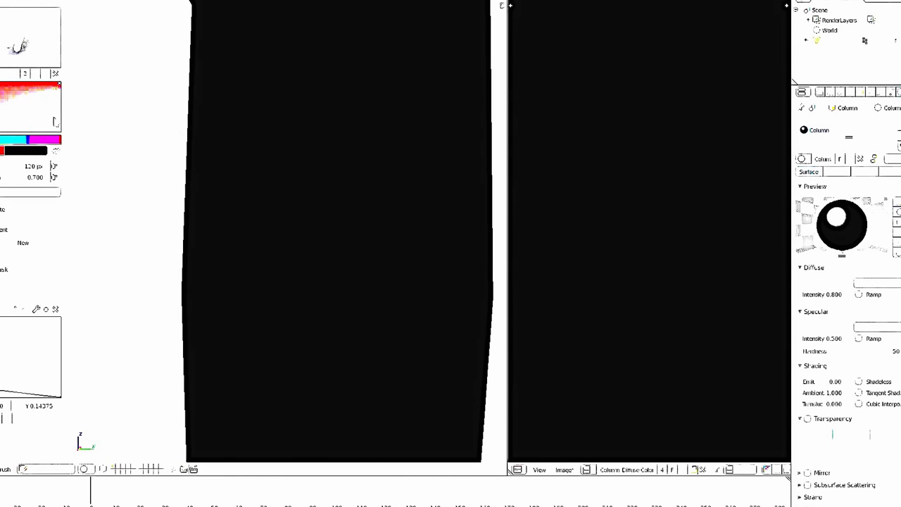
Paint and undo soft red and white blobs, then set the paint colour to purple-magenta
{"action": "left_click_drag", "start_coordinate": [326, 232], "coordinate": [354, 238]}
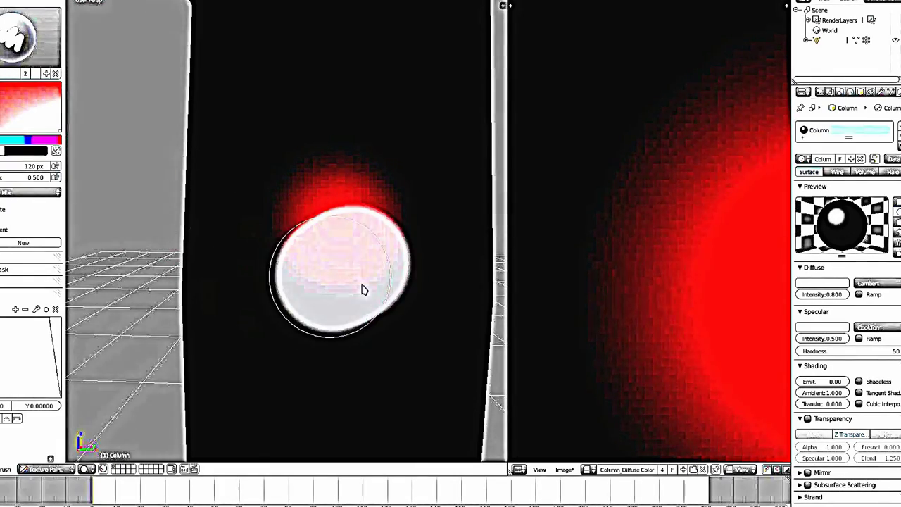
{"action": "left_click_drag", "start_coordinate": [365, 290], "coordinate": [314, 258]}
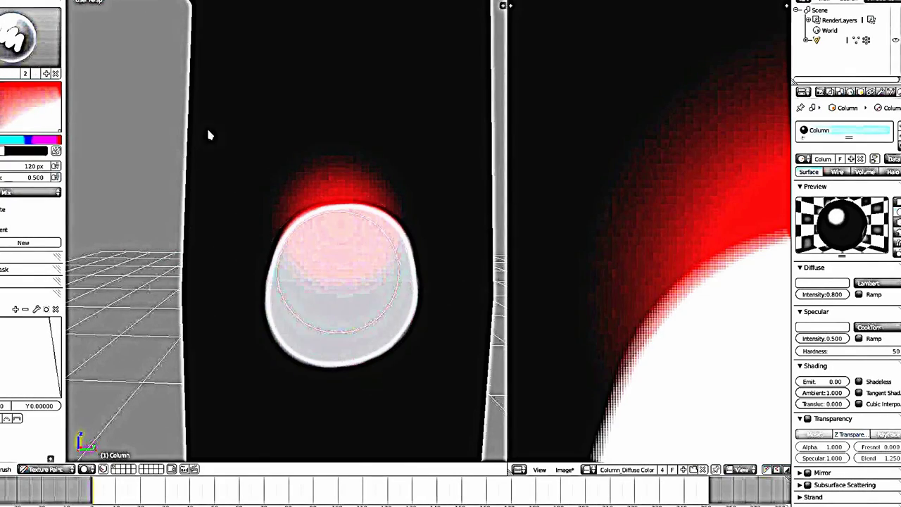
{"action": "key", "text": "ctrl+z"}
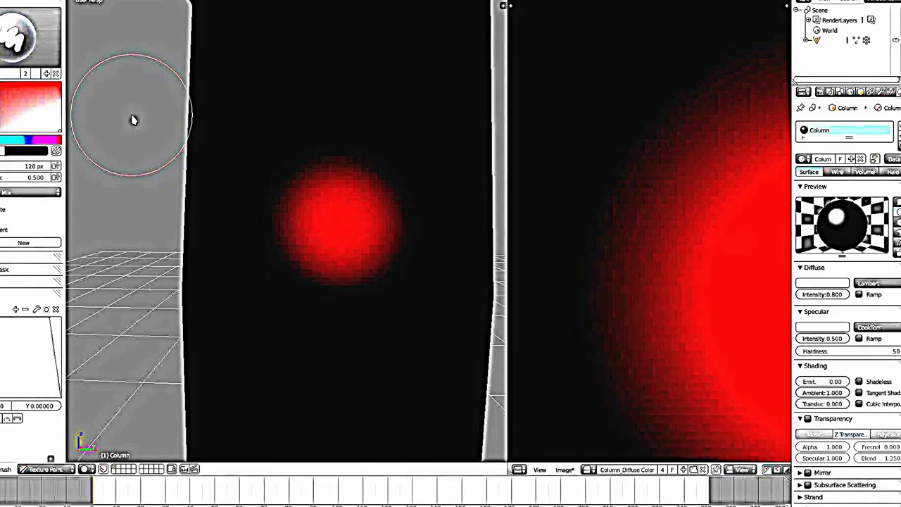
{"action": "key", "text": "ctrl+z"}
{"action": "left_click", "coordinate": [31, 142]}
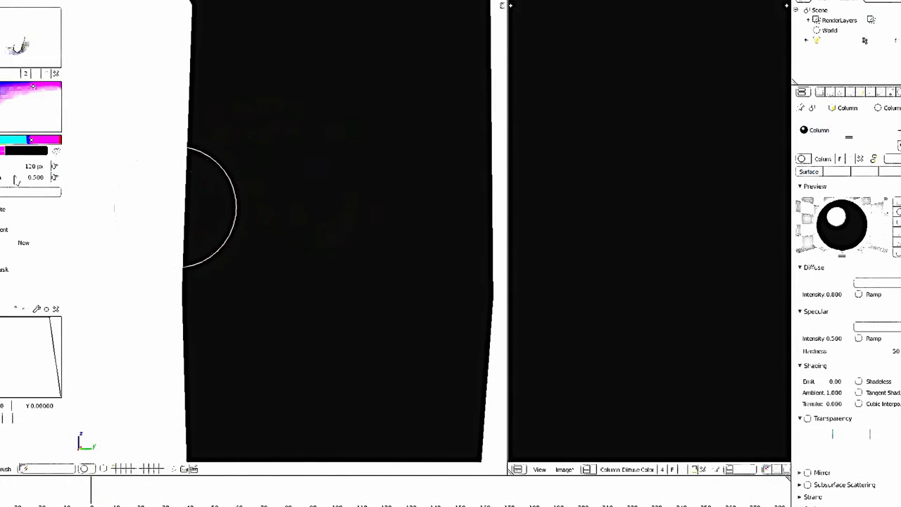
Paint a purple block at 1.000 strength and 21 px radius, then pick a softer 0.700-strength brush
{"action": "left_click_drag", "start_coordinate": [32, 177], "coordinate": [61, 177]}
{"action": "left_click", "coordinate": [285, 213]}
{"action": "mouse_move", "coordinate": [264, 95]}
{"action": "left_mouse_down"}
{"action": "mouse_move", "coordinate": [318, 114]}
{"action": "mouse_move", "coordinate": [255, 135]}
{"action": "mouse_move", "coordinate": [298, 205]}
{"action": "mouse_move", "coordinate": [302, 171]}
{"action": "mouse_move", "coordinate": [370, 189]}
{"action": "mouse_move", "coordinate": [280, 228]}
{"action": "mouse_move", "coordinate": [308, 189]}
{"action": "mouse_move", "coordinate": [387, 171]}
{"action": "mouse_move", "coordinate": [403, 156]}
{"action": "left_mouse_up"}
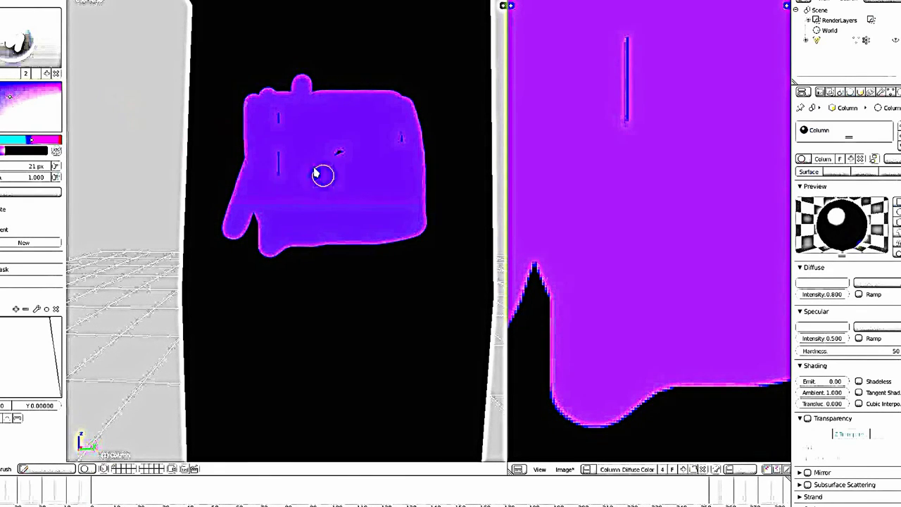
{"action": "left_click", "coordinate": [56, 62]}
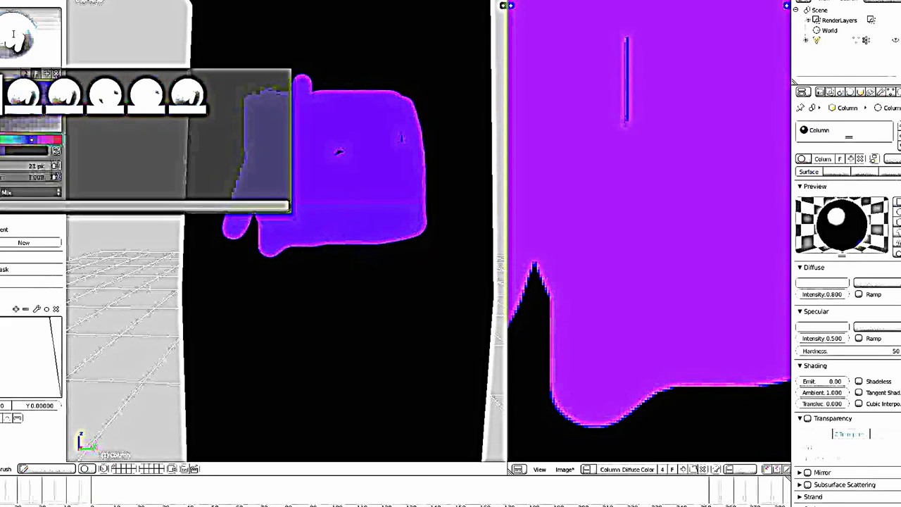
{"action": "left_click", "coordinate": [24, 90]}
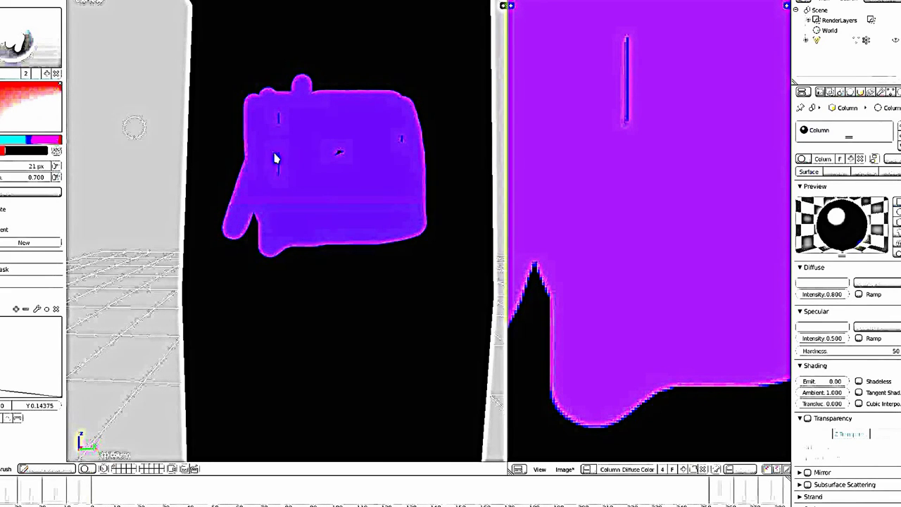
Sample the purple, resize the brush to 108 px, lighten the block's lower half, then undo all the painting
{"action": "key", "text": "s"}
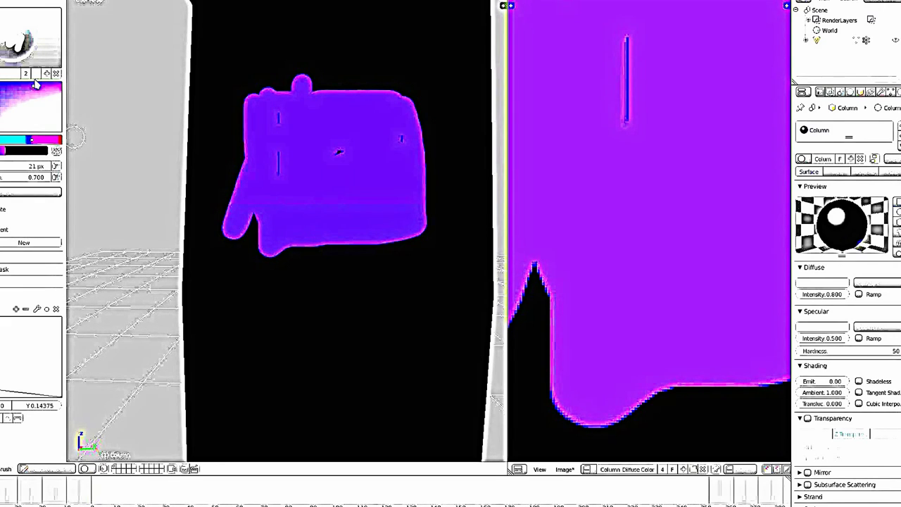
{"action": "key", "text": "f"}
{"action": "left_click", "coordinate": [291, 205]}
{"action": "left_click_drag", "start_coordinate": [268, 227], "coordinate": [351, 236]}
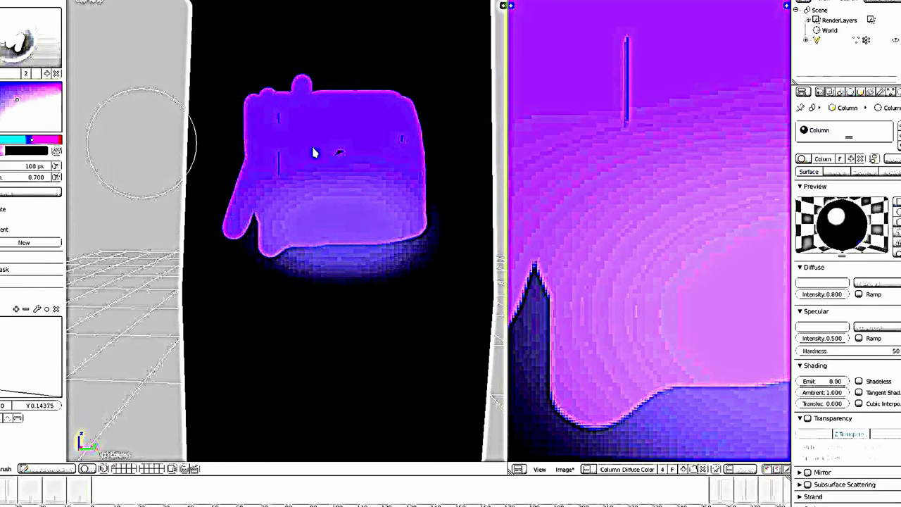
{"action": "left_click_drag", "start_coordinate": [272, 191], "coordinate": [285, 207]}
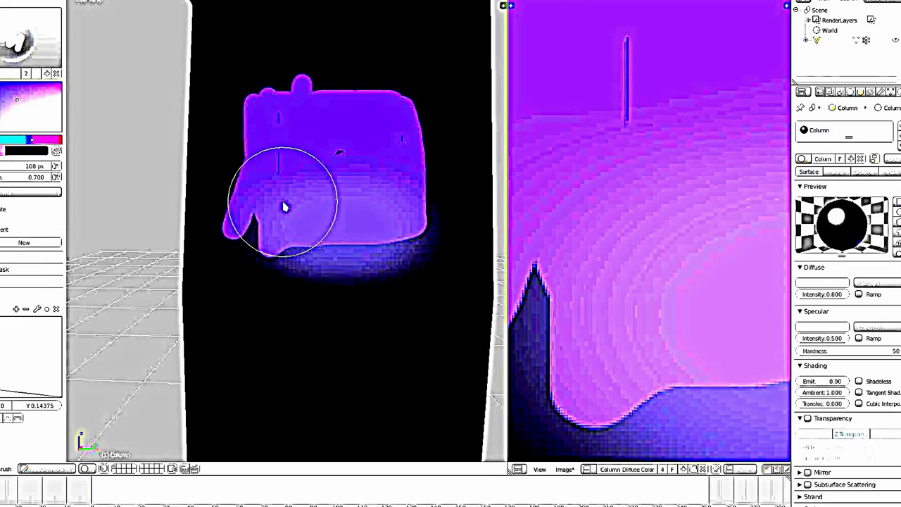
{"action": "left_click_drag", "start_coordinate": [285, 206], "coordinate": [298, 218]}
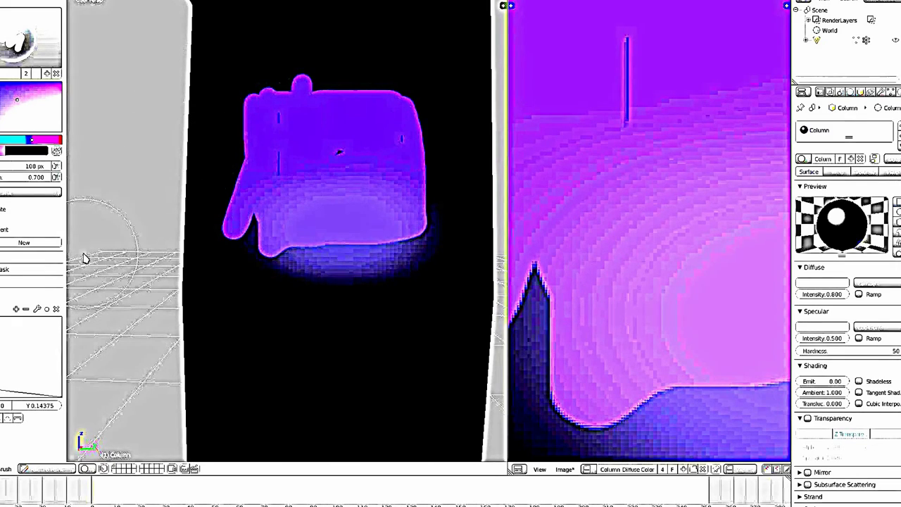
{"action": "left_click_drag", "start_coordinate": [347, 241], "coordinate": [431, 228]}
{"action": "key", "text": "ctrl+z"}
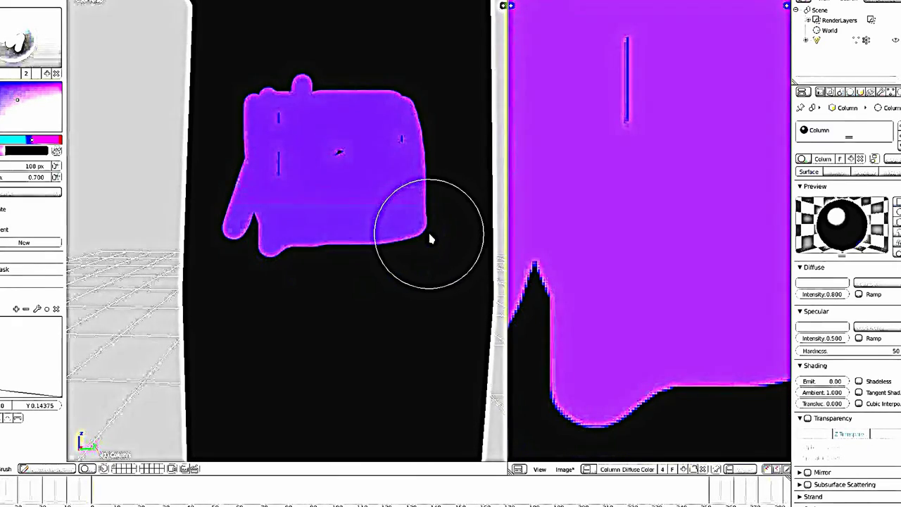
{"action": "key", "text": "ctrl+z"}
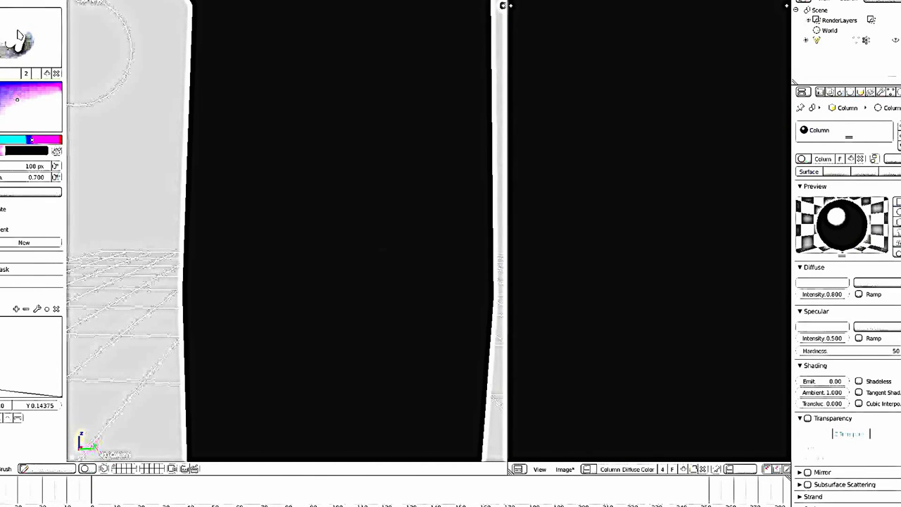
Choose the F Draw brush and switch its Image Paint Tool to Fill
{"action": "left_click", "coordinate": [20, 36]}
{"action": "left_click", "coordinate": [64, 99]}
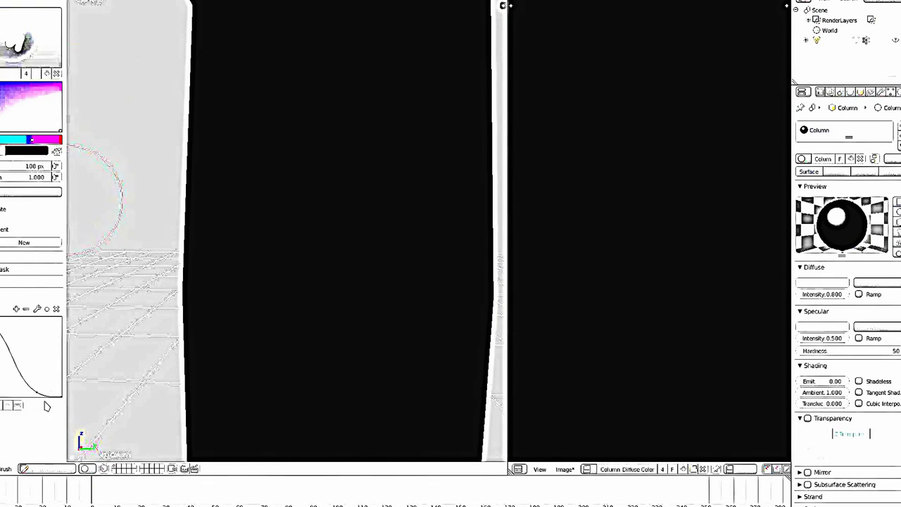
{"action": "mouse_move", "coordinate": [30, 432]}
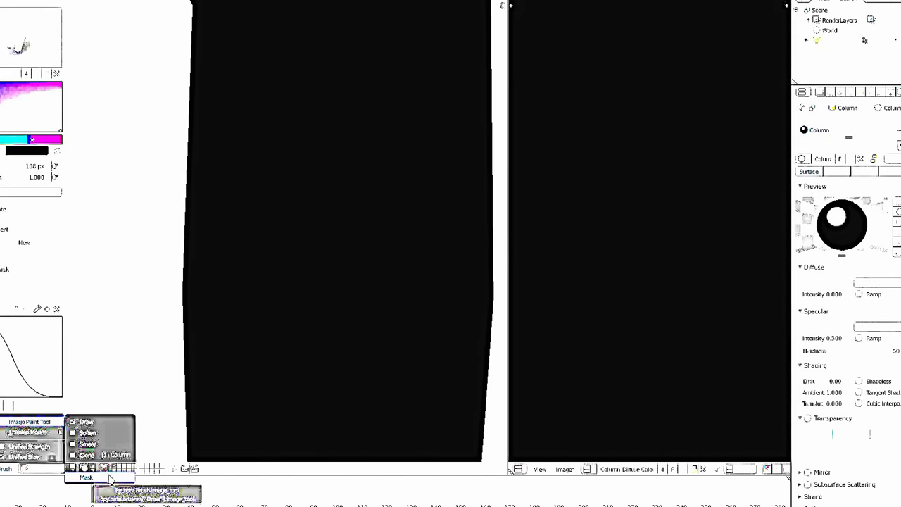
{"action": "left_click", "coordinate": [110, 468]}
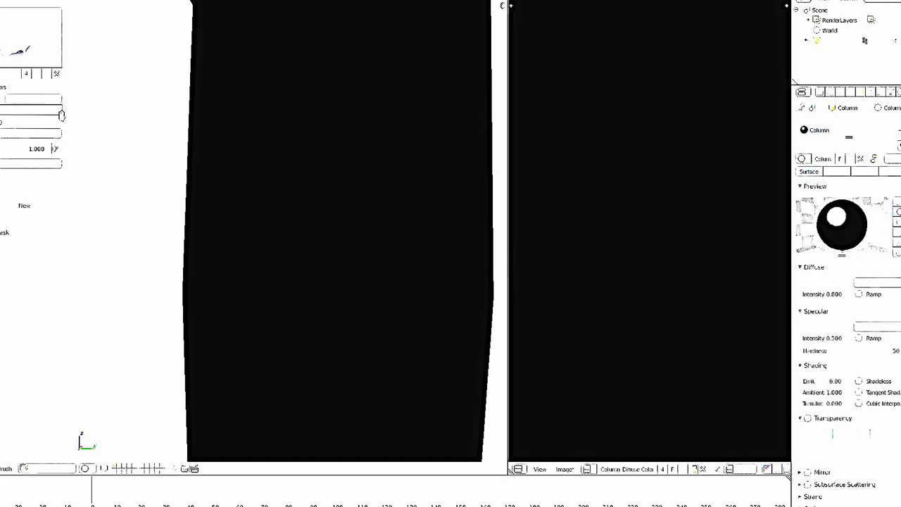
Set the paint colour to a muted blue (R 0.131, G 0.111, B 0.198) and check the black second colour
{"action": "left_click", "coordinate": [45, 130]}
{"action": "left_click_drag", "start_coordinate": [85, 215], "coordinate": [76, 215]}
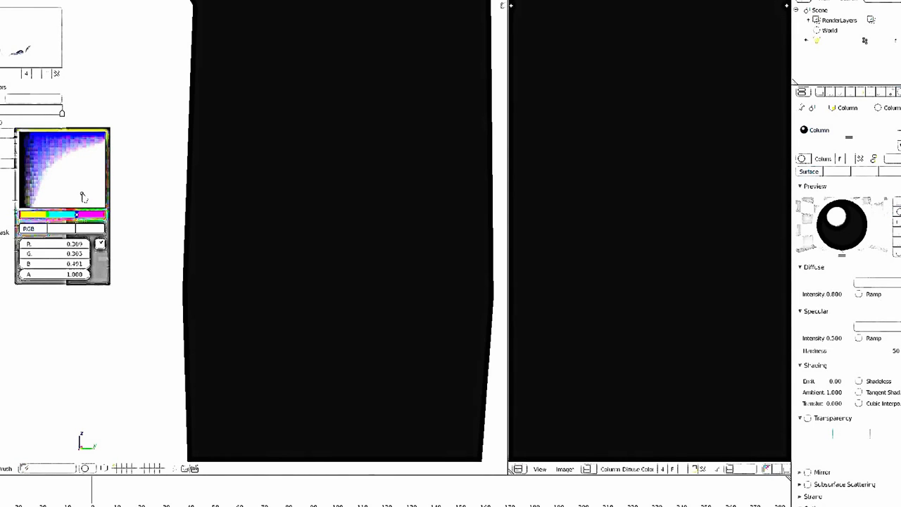
{"action": "left_click_drag", "start_coordinate": [78, 215], "coordinate": [75, 219]}
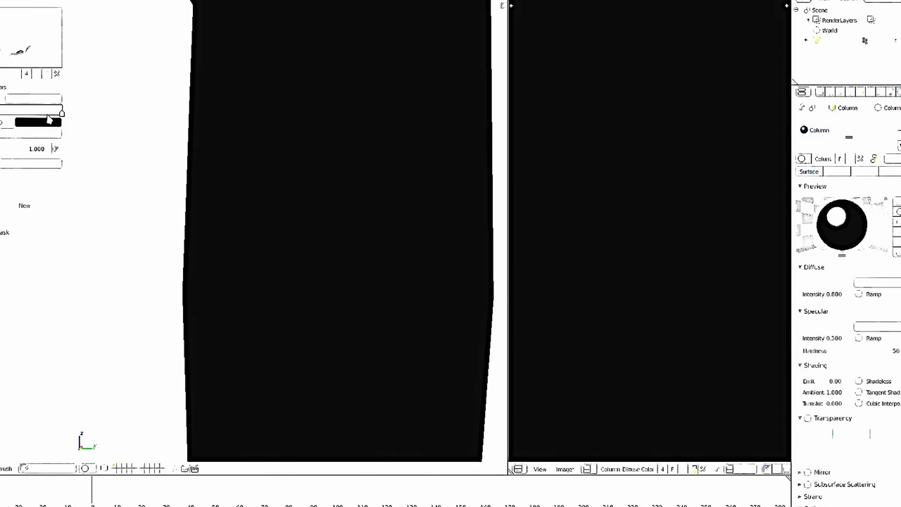
{"action": "left_click", "coordinate": [49, 121]}
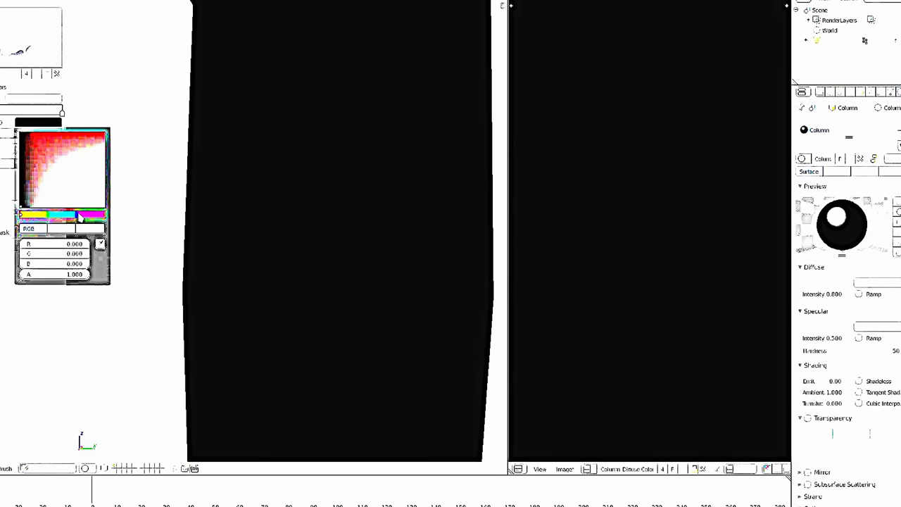
{"action": "left_click_drag", "start_coordinate": [80, 217], "coordinate": [81, 220]}
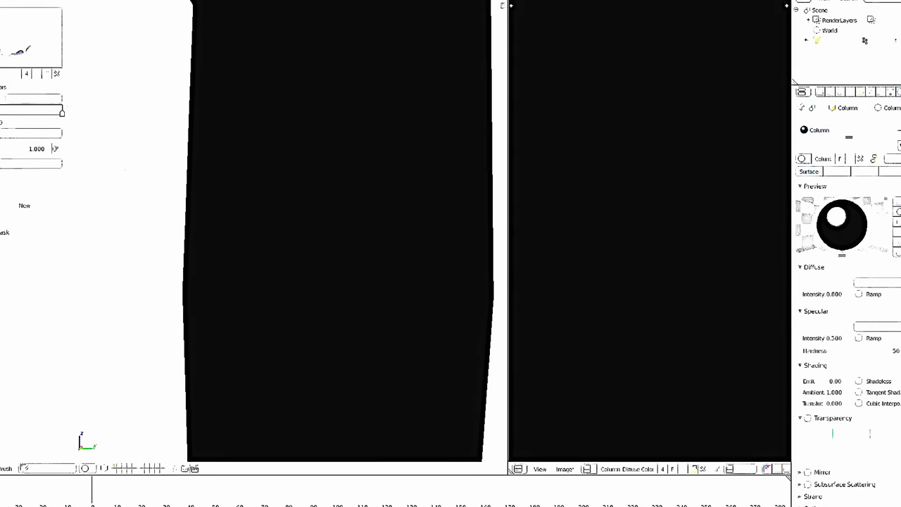
{"action": "scroll", "coordinate": [31, 176], "scroll_direction": "down", "scroll_amount": 5}
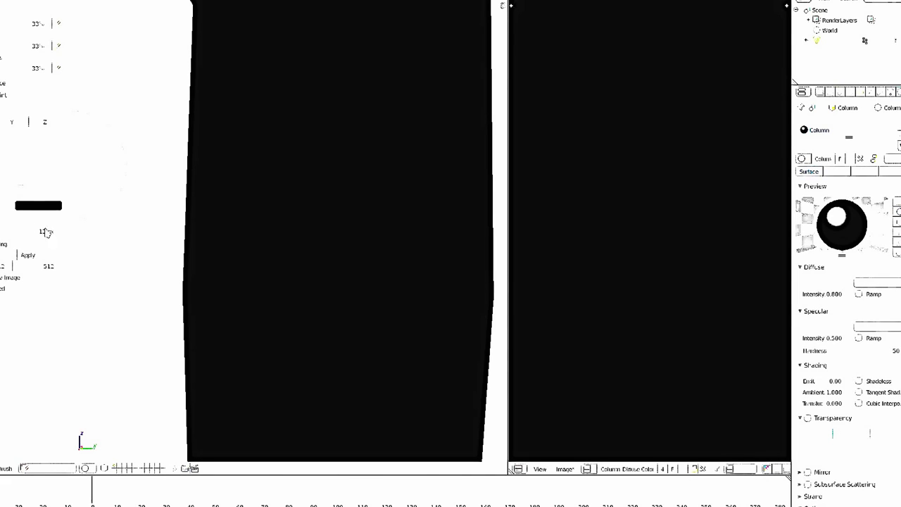
Flood-fill the column texture from base to capital
{"action": "scroll", "coordinate": [330, 200], "scroll_direction": "down", "scroll_amount": 2}
{"action": "scroll", "coordinate": [300, 223], "scroll_direction": "down", "scroll_amount": 1}
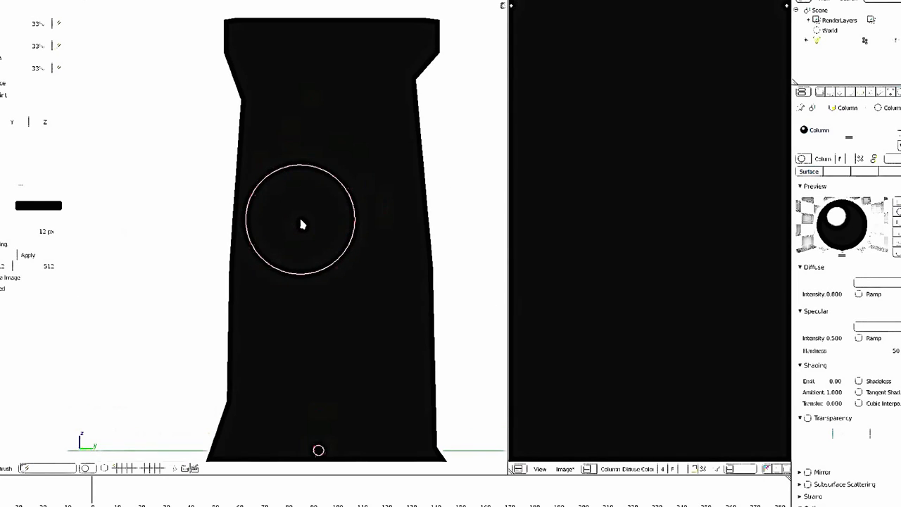
{"action": "scroll", "coordinate": [300, 223], "scroll_direction": "up", "scroll_amount": 1}
{"action": "scroll", "coordinate": [301, 224], "scroll_direction": "down", "scroll_amount": 3}
{"action": "scroll", "coordinate": [314, 296], "scroll_direction": "down", "scroll_amount": 1}
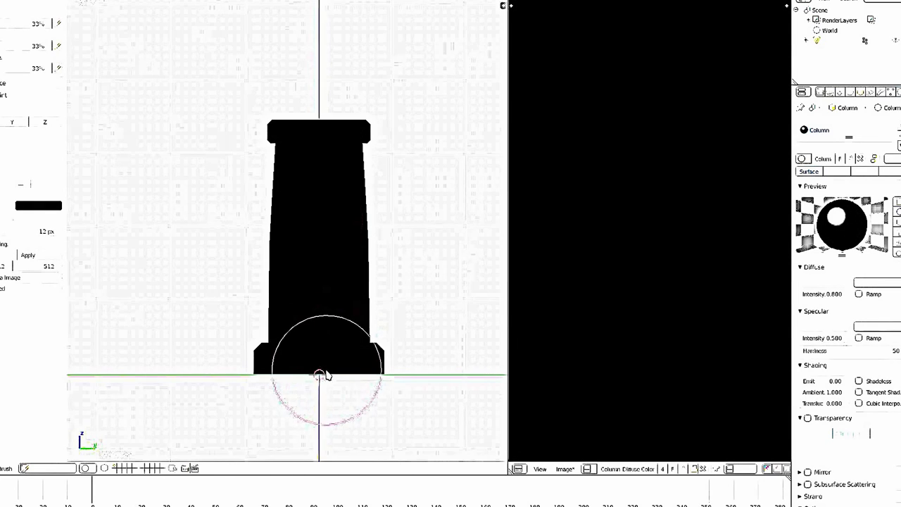
{"action": "left_click_drag", "start_coordinate": [319, 374], "coordinate": [318, 124]}
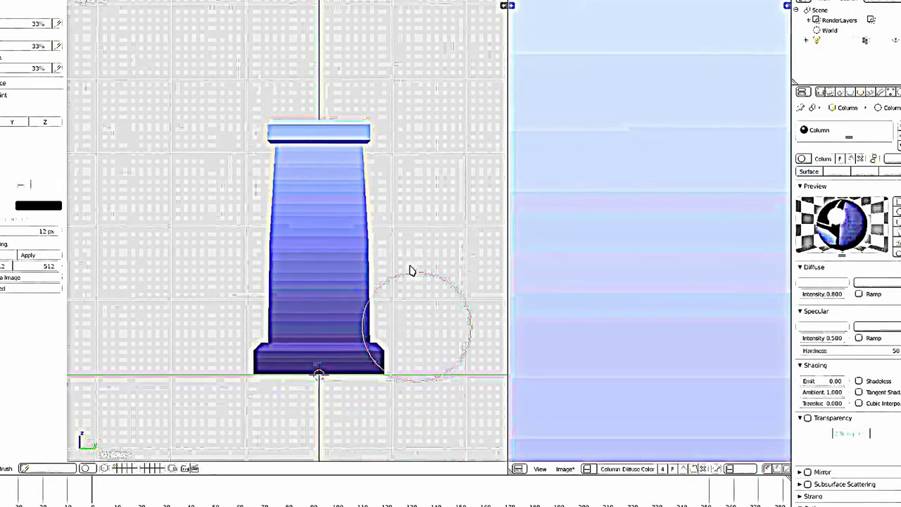
Orbit around the column, undo the stray dark strokes and return to the front view
{"action": "middle_click_drag", "start_coordinate": [412, 267], "coordinate": [409, 252]}
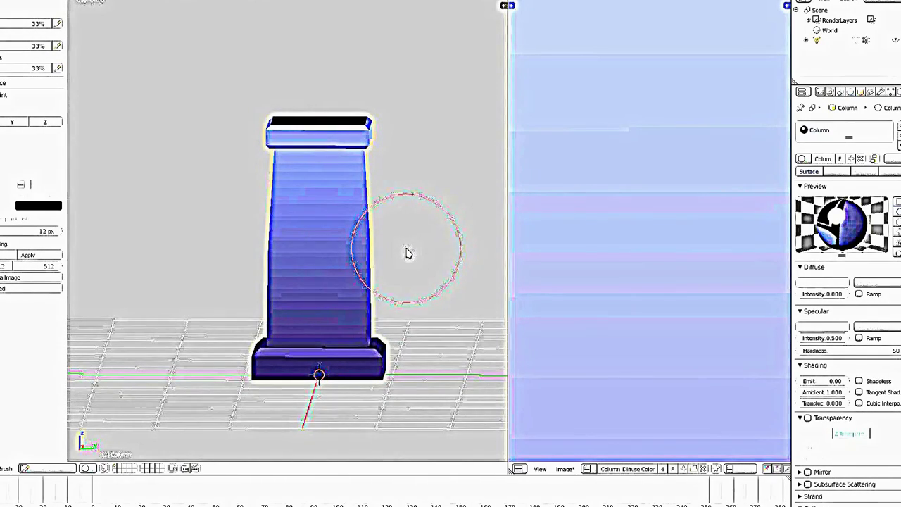
{"action": "mouse_move", "coordinate": [407, 254]}
{"action": "middle_mouse_down"}
{"action": "mouse_move", "coordinate": [398, 288]}
{"action": "mouse_move", "coordinate": [362, 101]}
{"action": "middle_mouse_up"}
{"action": "left_click_drag", "start_coordinate": [367, 70], "coordinate": [346, 222]}
{"action": "middle_click_drag", "start_coordinate": [346, 221], "coordinate": [362, 372]}
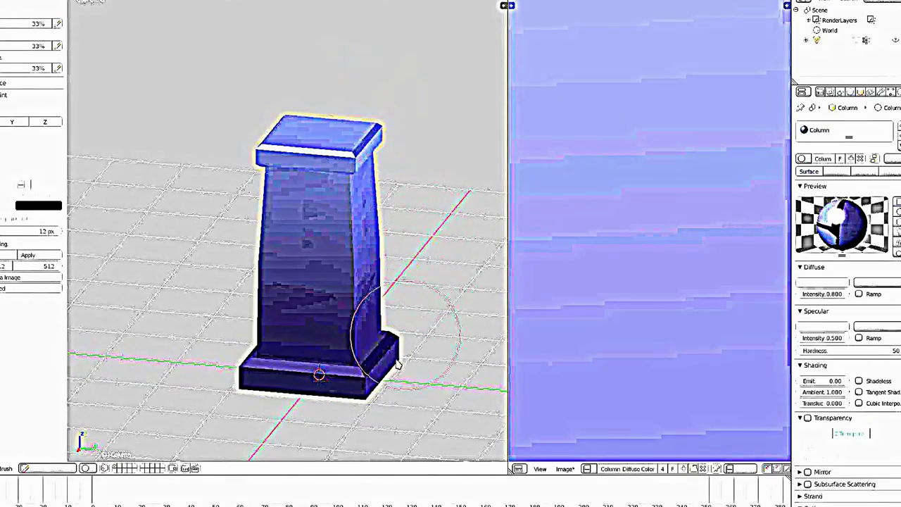
{"action": "middle_click_drag", "start_coordinate": [360, 312], "coordinate": [261, 373]}
{"action": "key", "text": "KP_1"}
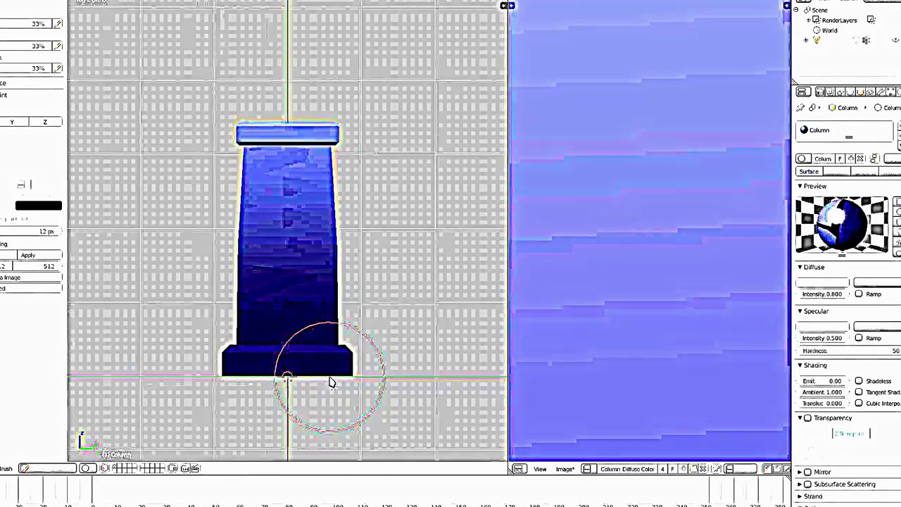
{"action": "key", "text": "ctrl+z"}
Paint a straight line up from the base to blacken the column's top, then zoom out the UV image
{"action": "mouse_move", "coordinate": [288, 377]}
{"action": "left_mouse_down"}
{"action": "mouse_move", "coordinate": [294, 109]}
{"action": "mouse_move", "coordinate": [298, 199]}
{"action": "left_mouse_up"}
{"action": "middle_click_drag", "start_coordinate": [298, 199], "coordinate": [279, 347]}
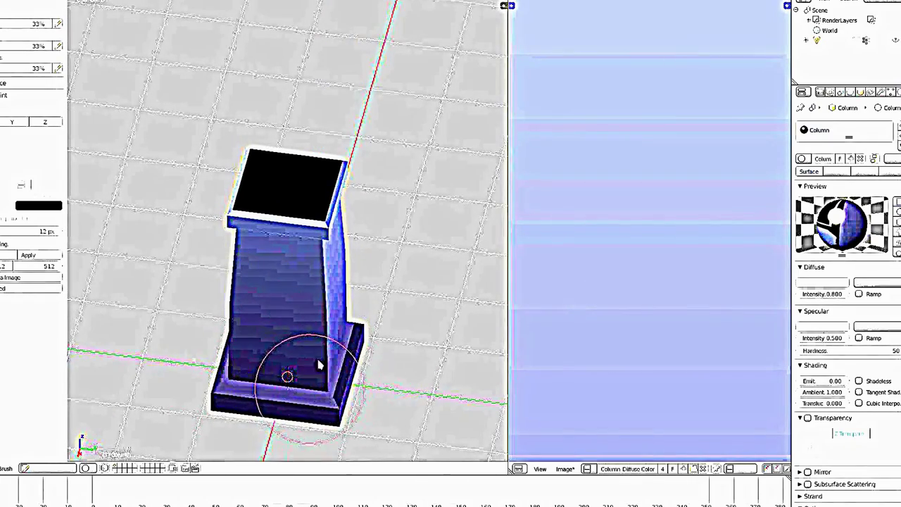
{"action": "middle_click_drag", "start_coordinate": [372, 368], "coordinate": [231, 373]}
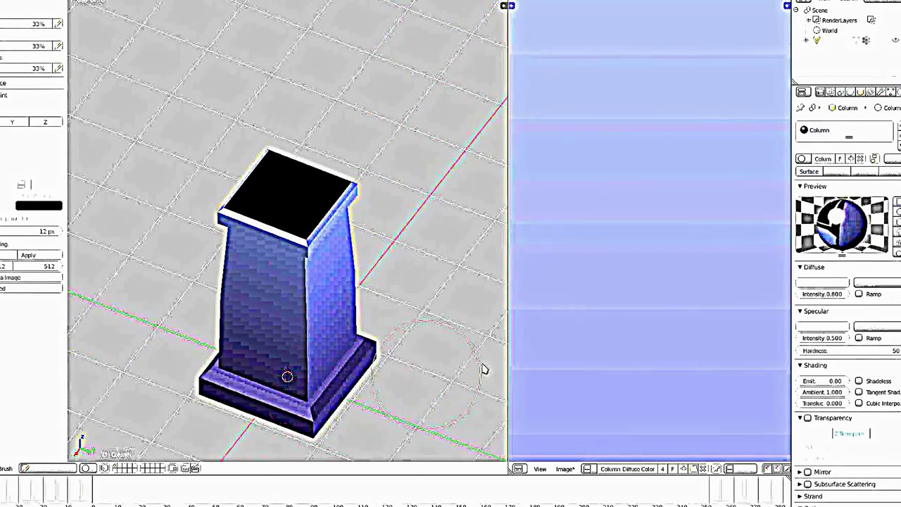
{"action": "scroll", "coordinate": [634, 331], "scroll_direction": "down", "scroll_amount": 2}
{"action": "scroll", "coordinate": [669, 321], "scroll_direction": "down", "scroll_amount": 2}
Switch the Image Editor to Paint mode and turn off Use Gradient on the Fill brush
{"action": "scroll", "coordinate": [670, 326], "scroll_direction": "down", "scroll_amount": 1}
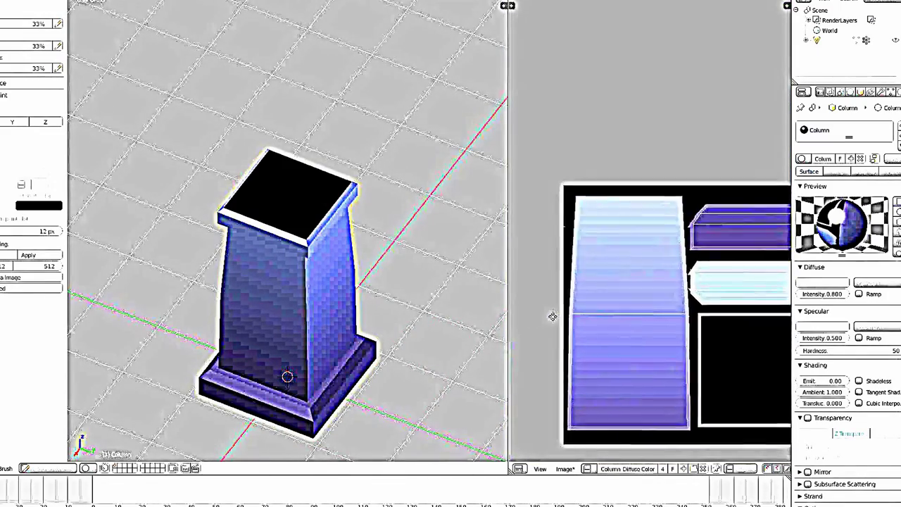
{"action": "scroll", "coordinate": [648, 345], "scroll_direction": "down", "scroll_amount": 1}
{"action": "middle_click_drag", "start_coordinate": [632, 361], "coordinate": [666, 367]}
{"action": "left_click", "coordinate": [743, 469]}
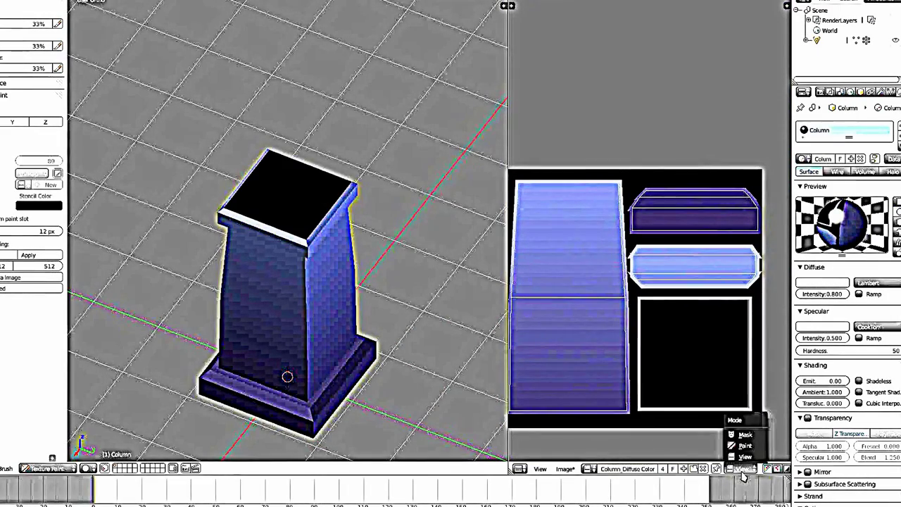
{"action": "left_click", "coordinate": [751, 448]}
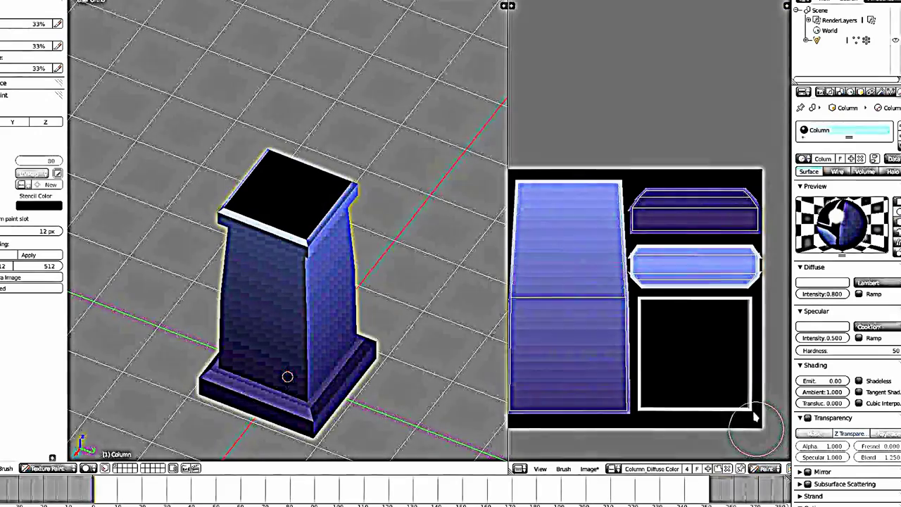
{"action": "key", "text": "t"}
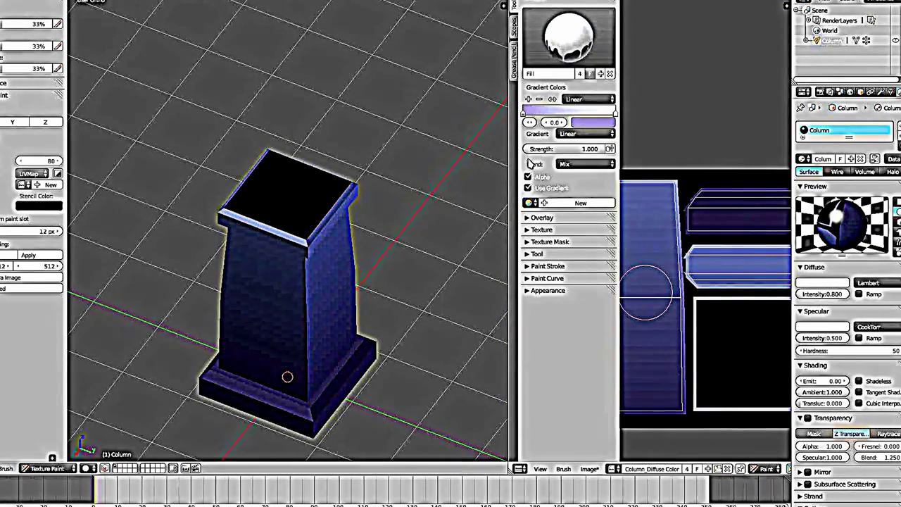
{"action": "left_click", "coordinate": [528, 187]}
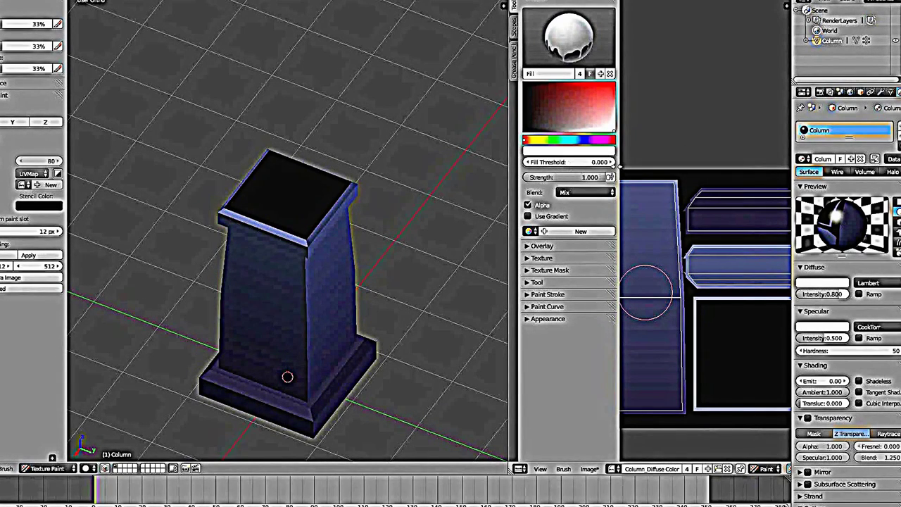
Sample the light blue from the texture and fill the black top-face square with it
{"action": "scroll", "coordinate": [714, 346], "scroll_direction": "up", "scroll_amount": 2}
{"action": "scroll", "coordinate": [714, 346], "scroll_direction": "up", "scroll_amount": 2}
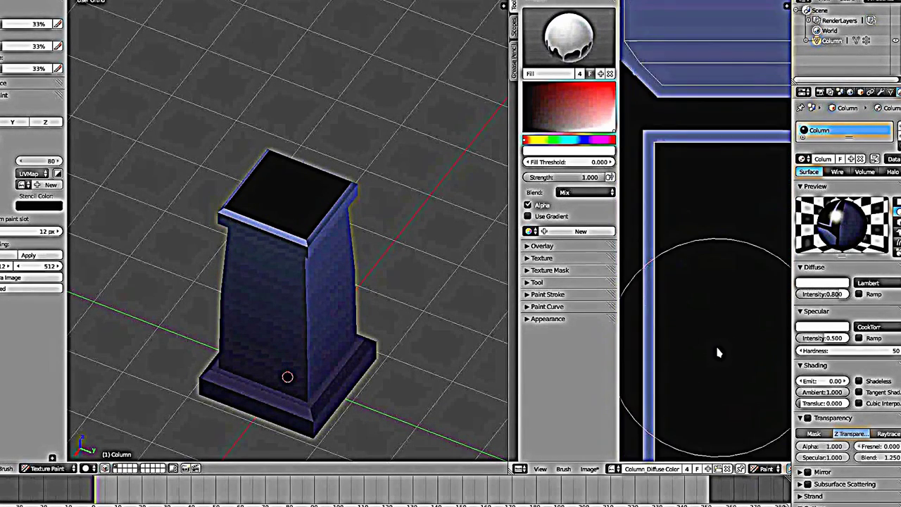
{"action": "scroll", "coordinate": [704, 276], "scroll_direction": "up", "scroll_amount": 2}
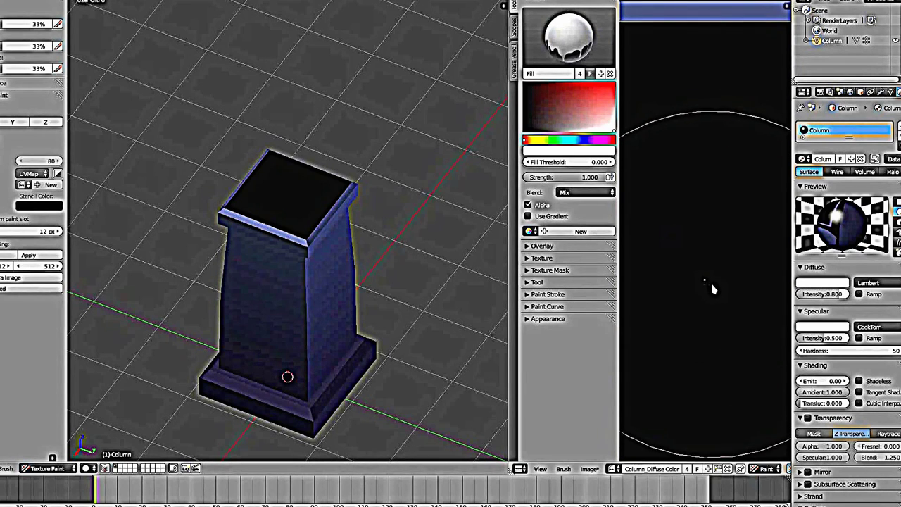
{"action": "scroll", "coordinate": [710, 288], "scroll_direction": "down", "scroll_amount": 3}
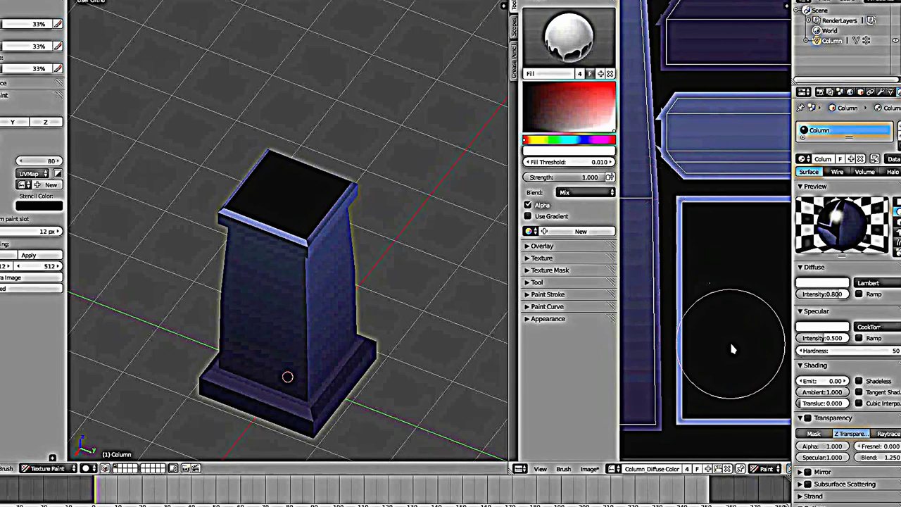
{"action": "scroll", "coordinate": [739, 338], "scroll_direction": "down", "scroll_amount": 1}
{"action": "middle_click_drag", "start_coordinate": [744, 362], "coordinate": [683, 363]}
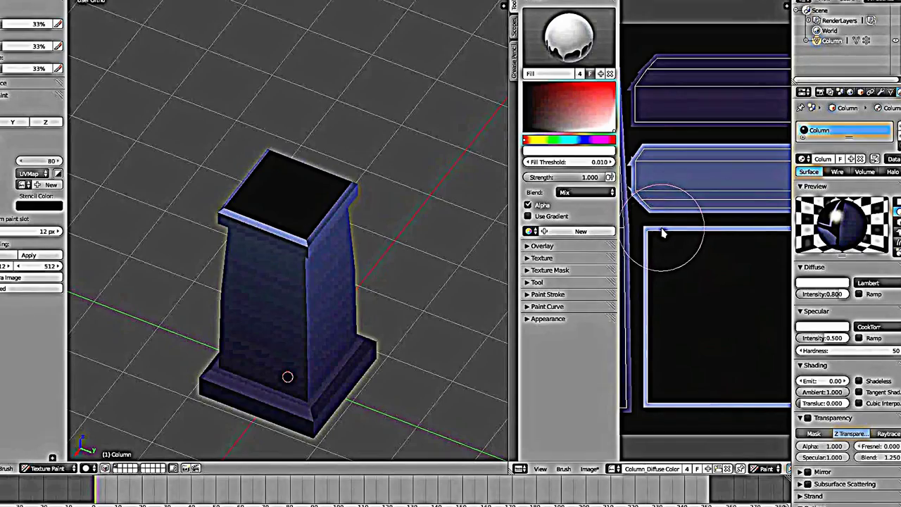
{"action": "key", "text": "s"}
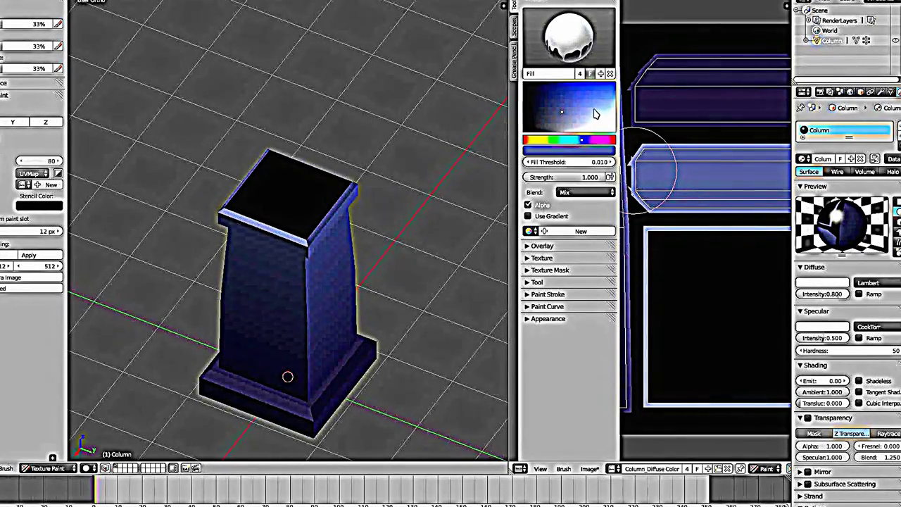
{"action": "left_click", "coordinate": [717, 312]}
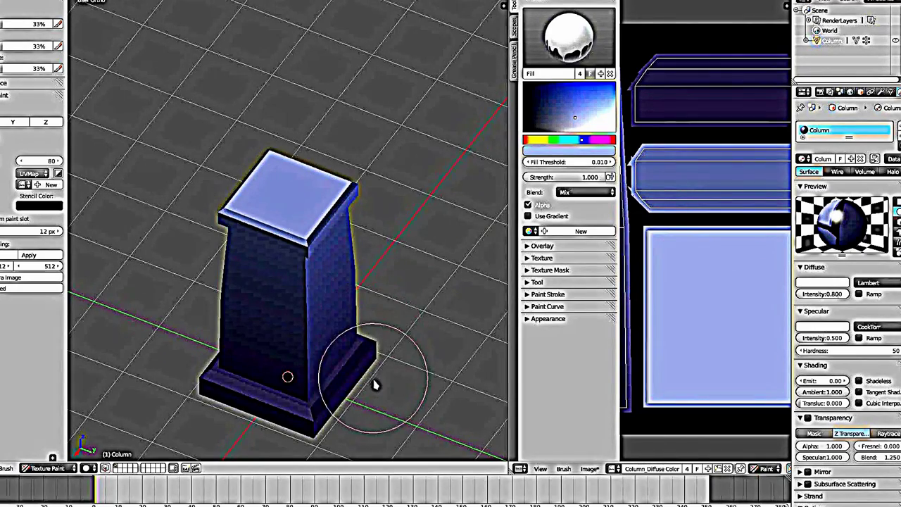
{"action": "scroll", "coordinate": [352, 372], "scroll_direction": "up", "scroll_amount": 1}
{"action": "scroll", "coordinate": [331, 373], "scroll_direction": "up", "scroll_amount": 2}
{"action": "scroll", "coordinate": [324, 352], "scroll_direction": "up", "scroll_amount": 1}
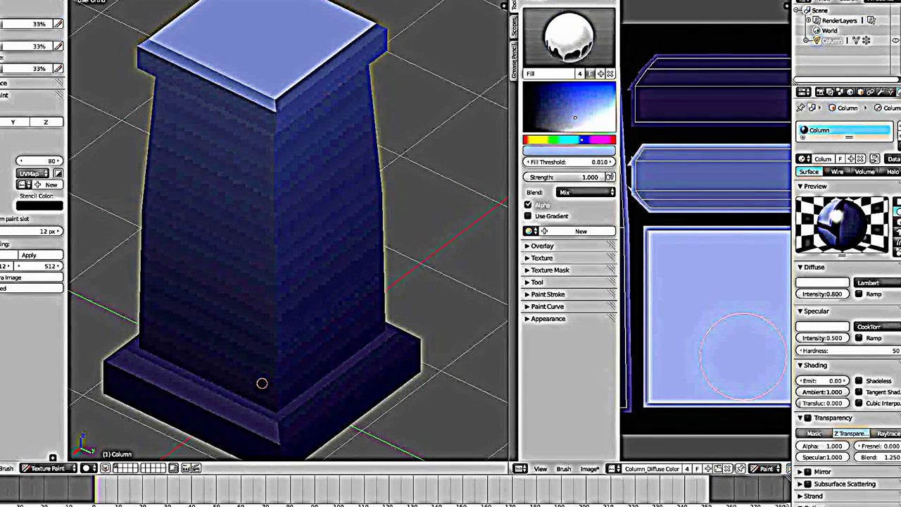
Switch to the Brush Hard brush with a yellow colour and Color blend mode
{"action": "scroll", "coordinate": [32, 141], "scroll_direction": "up", "scroll_amount": 5}
{"action": "left_click", "coordinate": [32, 35]}
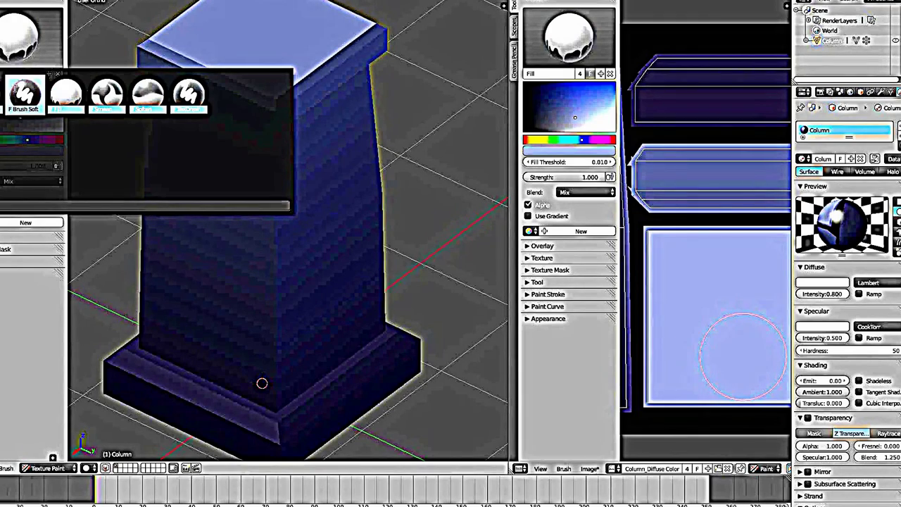
{"action": "left_click", "coordinate": [189, 95]}
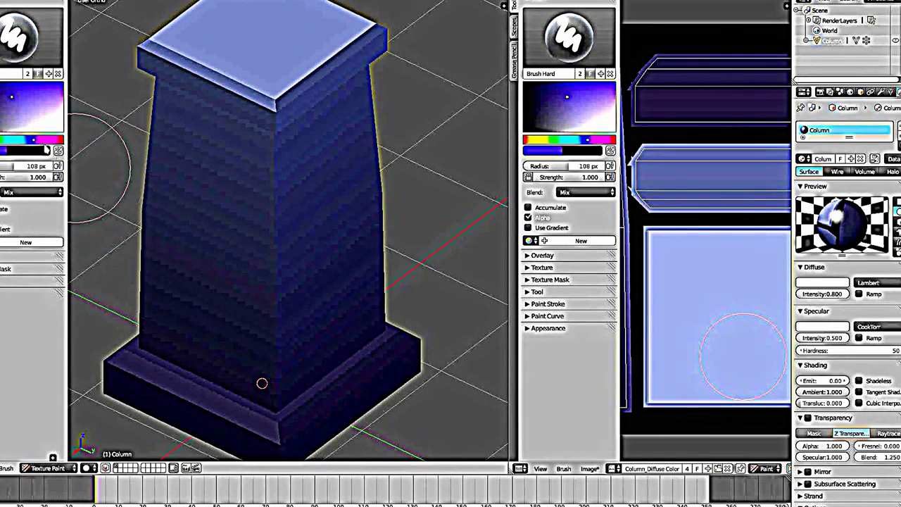
{"action": "left_click_drag", "start_coordinate": [35, 140], "coordinate": [1, 140]}
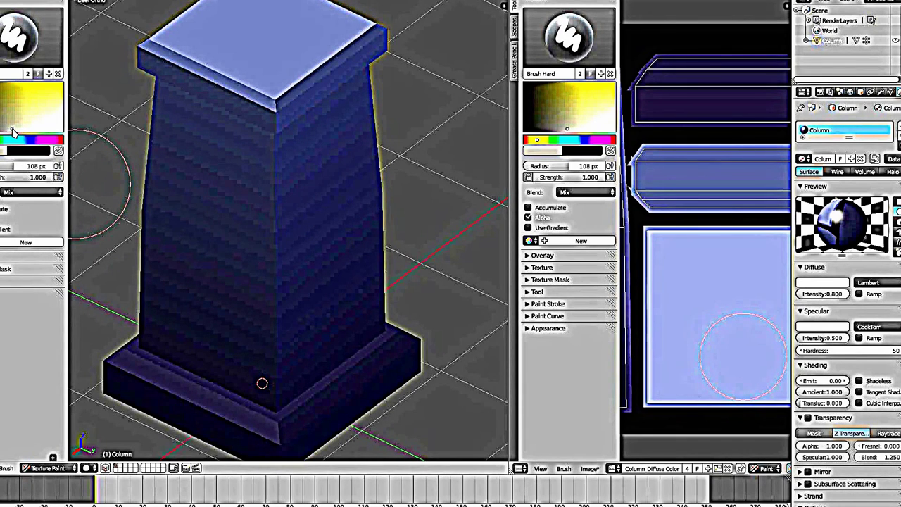
{"action": "left_click", "coordinate": [53, 196]}
{"action": "left_click", "coordinate": [110, 64]}
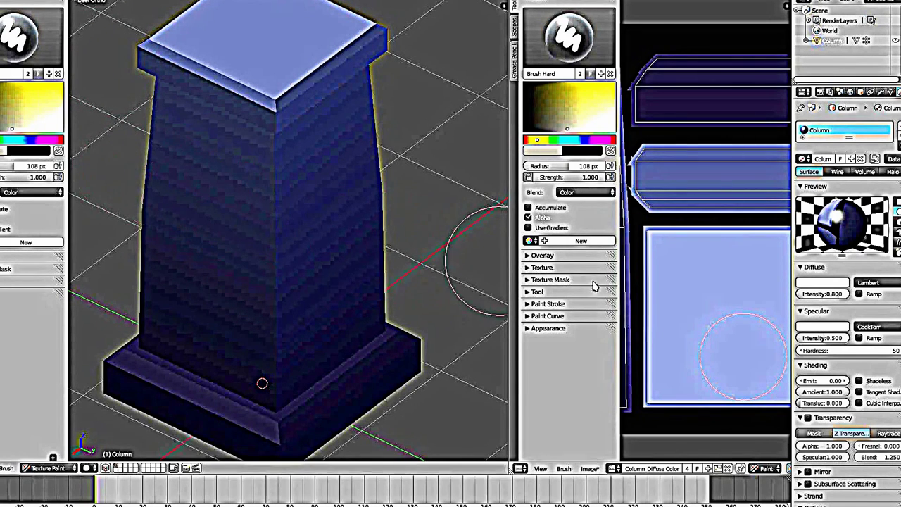
Paint over the capital and base UV islands to tint them pale
{"action": "scroll", "coordinate": [720, 272], "scroll_direction": "down", "scroll_amount": 2}
{"action": "middle_click_drag", "start_coordinate": [720, 272], "coordinate": [664, 316]}
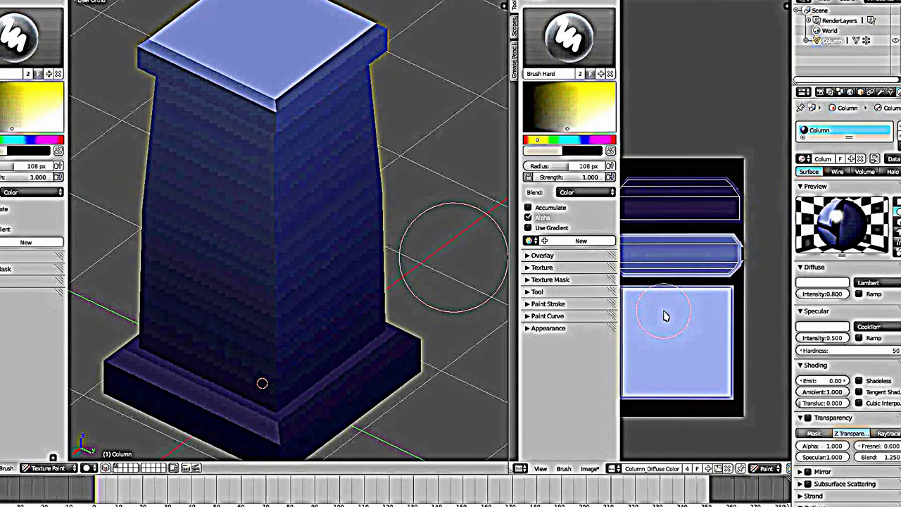
{"action": "scroll", "coordinate": [709, 258], "scroll_direction": "up", "scroll_amount": 1}
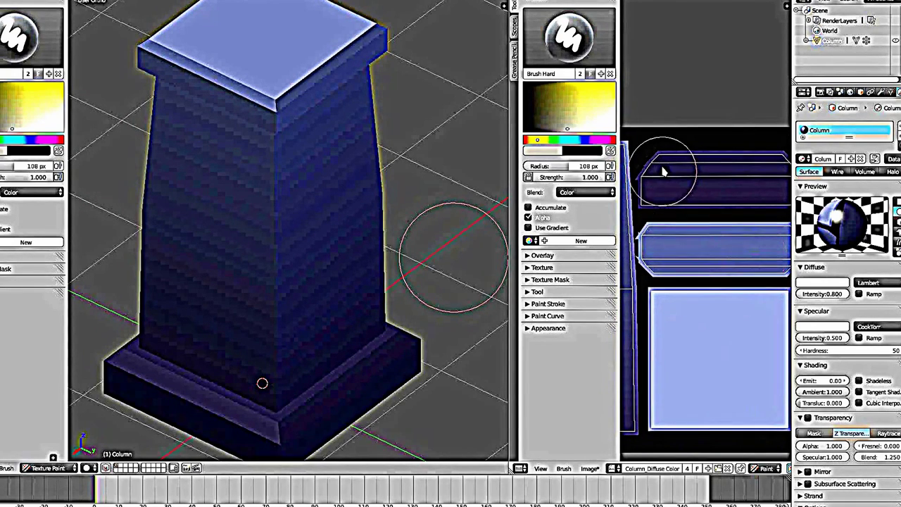
{"action": "mouse_move", "coordinate": [665, 171]}
{"action": "left_mouse_down"}
{"action": "mouse_move", "coordinate": [676, 421]}
{"action": "mouse_move", "coordinate": [761, 151]}
{"action": "mouse_move", "coordinate": [766, 443]}
{"action": "left_mouse_up"}
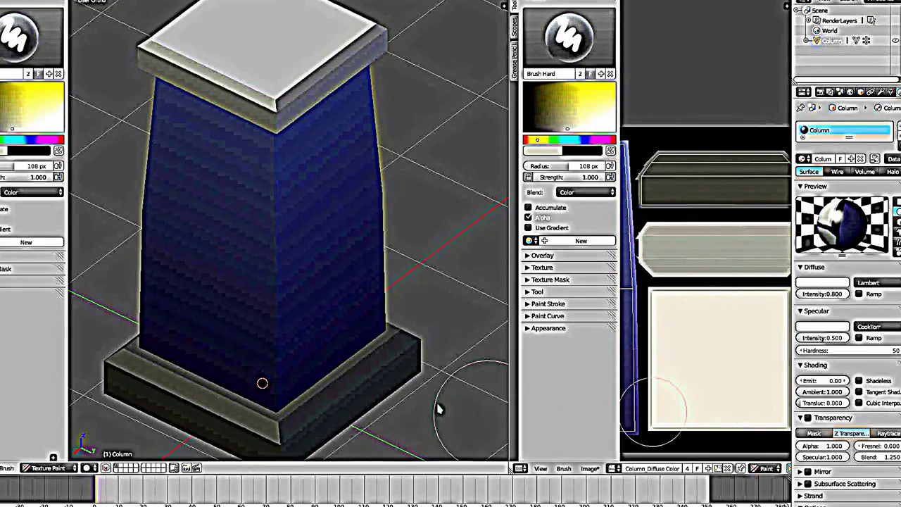
{"action": "scroll", "coordinate": [429, 384], "scroll_direction": "down", "scroll_amount": 1}
{"action": "scroll", "coordinate": [419, 366], "scroll_direction": "down", "scroll_amount": 1}
{"action": "scroll", "coordinate": [412, 370], "scroll_direction": "down", "scroll_amount": 1}
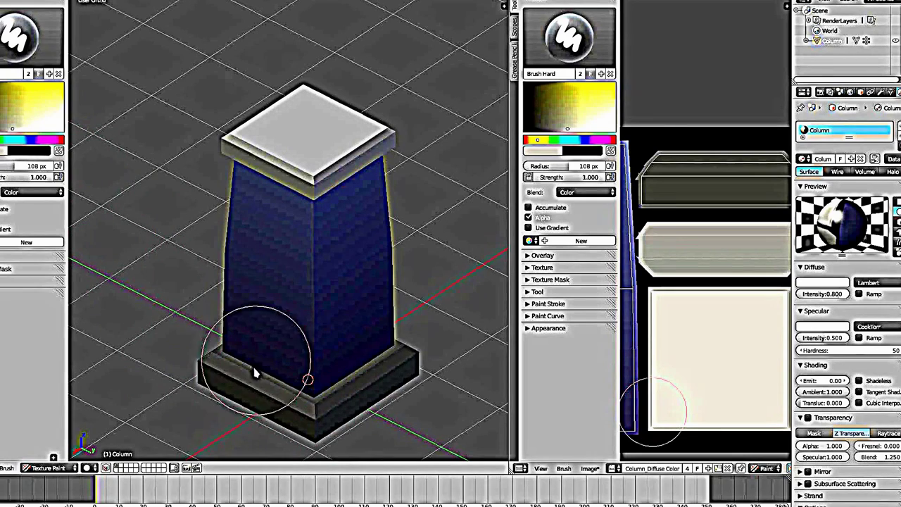
Set the brush blend back to Mix and paint lighter patches along the base UV strip
{"action": "left_click", "coordinate": [49, 192]}
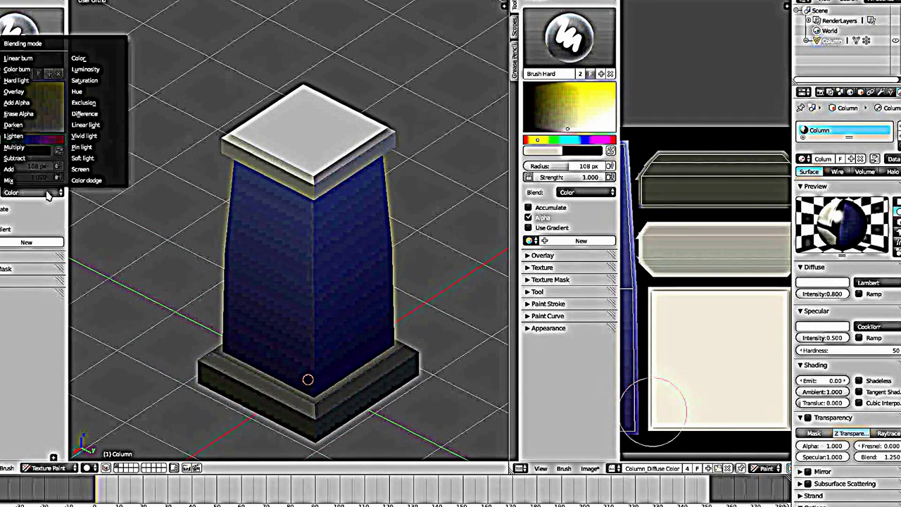
{"action": "left_click", "coordinate": [25, 182]}
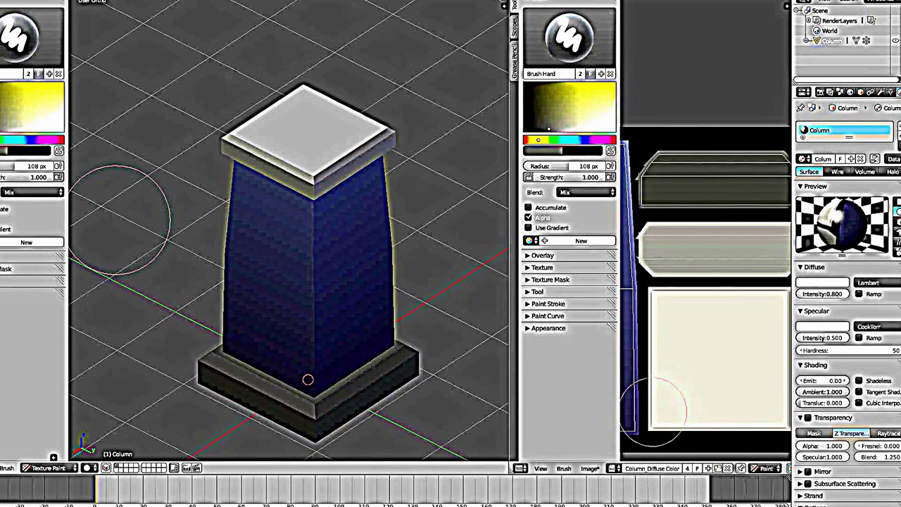
{"action": "mouse_move", "coordinate": [704, 191]}
{"action": "left_mouse_down"}
{"action": "mouse_move", "coordinate": [668, 195]}
{"action": "mouse_move", "coordinate": [787, 183]}
{"action": "left_mouse_up"}
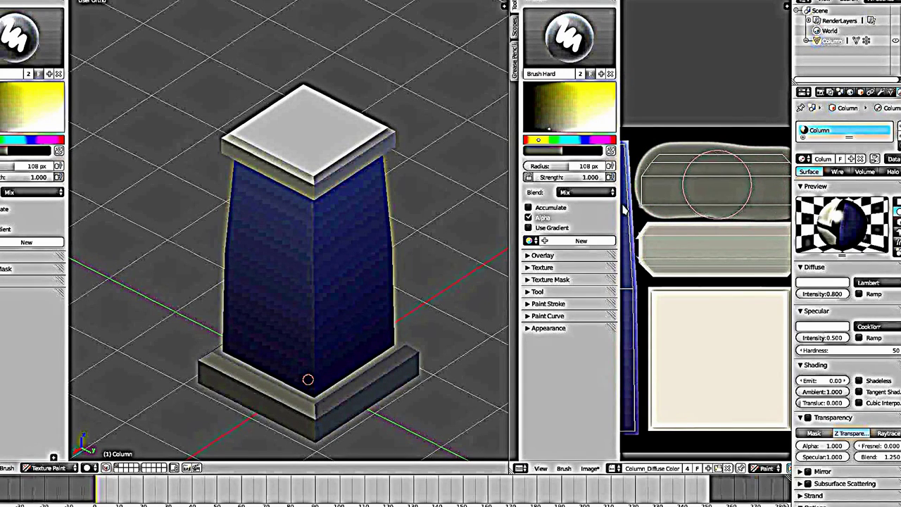
{"action": "middle_click_drag", "start_coordinate": [703, 299], "coordinate": [707, 305]}
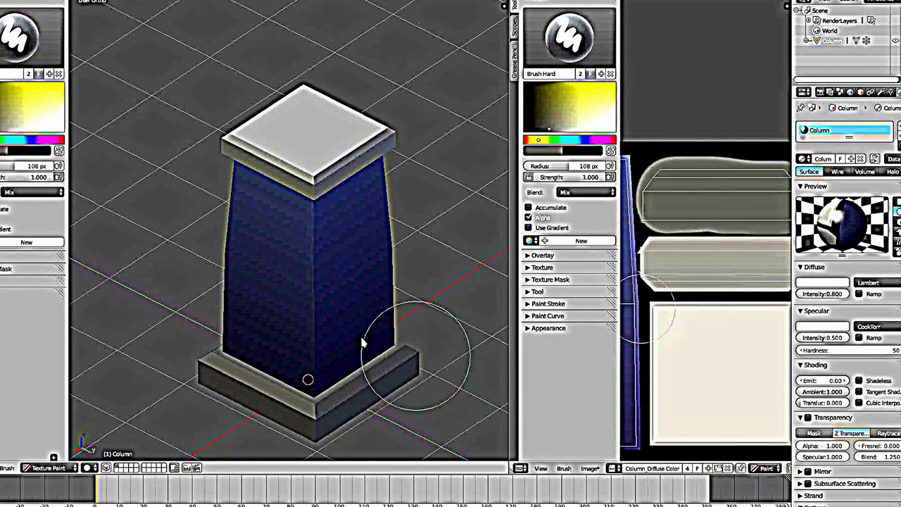
{"action": "middle_click_drag", "start_coordinate": [343, 248], "coordinate": [316, 268]}
{"action": "mouse_move", "coordinate": [329, 133]}
{"action": "middle_mouse_down"}
{"action": "mouse_move", "coordinate": [346, 258]}
{"action": "mouse_move", "coordinate": [370, 177]}
{"action": "middle_mouse_up"}
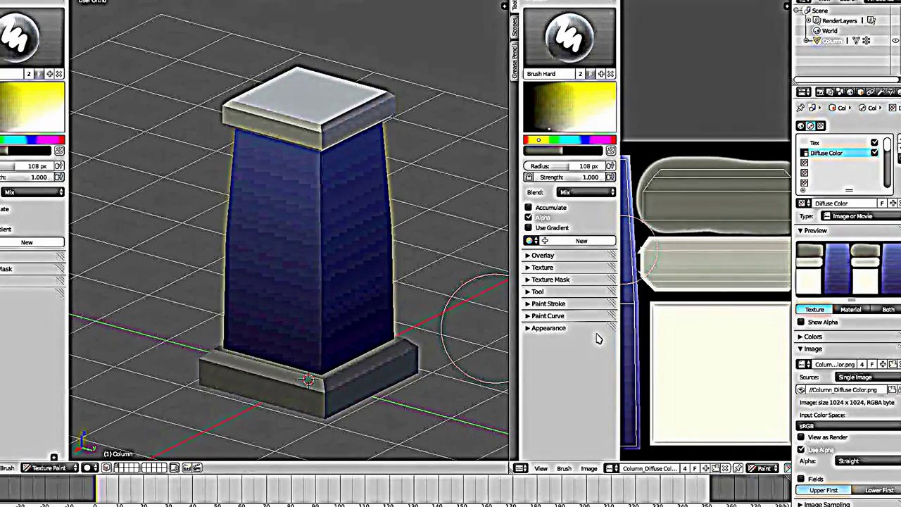
Hide the image editor's tool shelf and set the viewport shading to Texture
{"action": "key", "text": "t"}
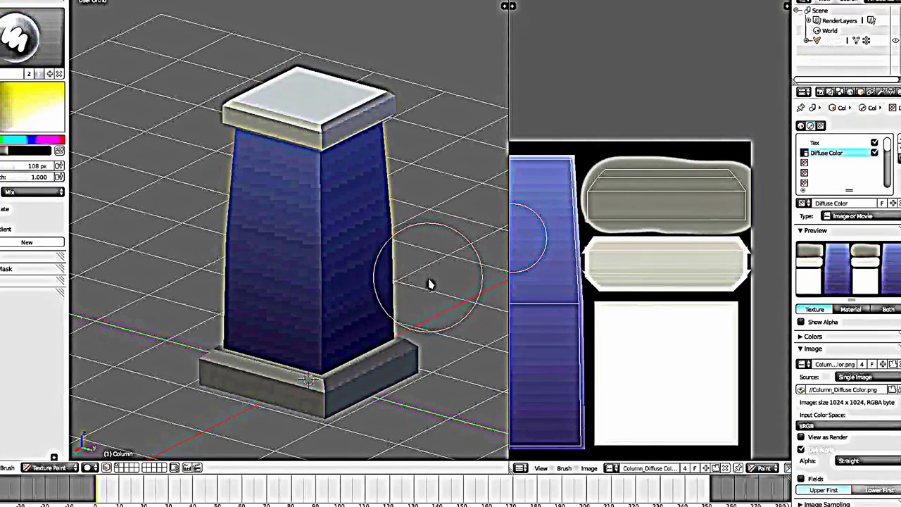
{"action": "mouse_move", "coordinate": [348, 298]}
{"action": "middle_mouse_down"}
{"action": "mouse_move", "coordinate": [329, 321]}
{"action": "mouse_move", "coordinate": [343, 317]}
{"action": "middle_mouse_up"}
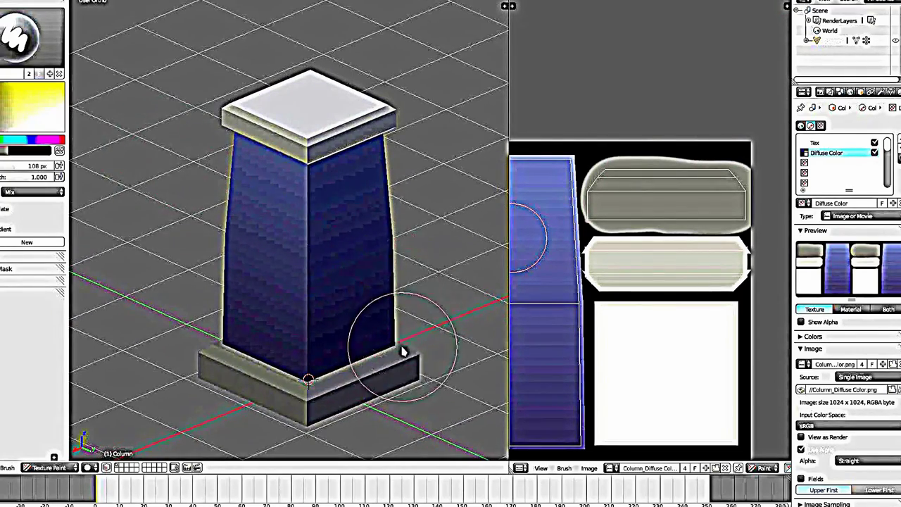
{"action": "middle_click_drag", "start_coordinate": [237, 343], "coordinate": [230, 367]}
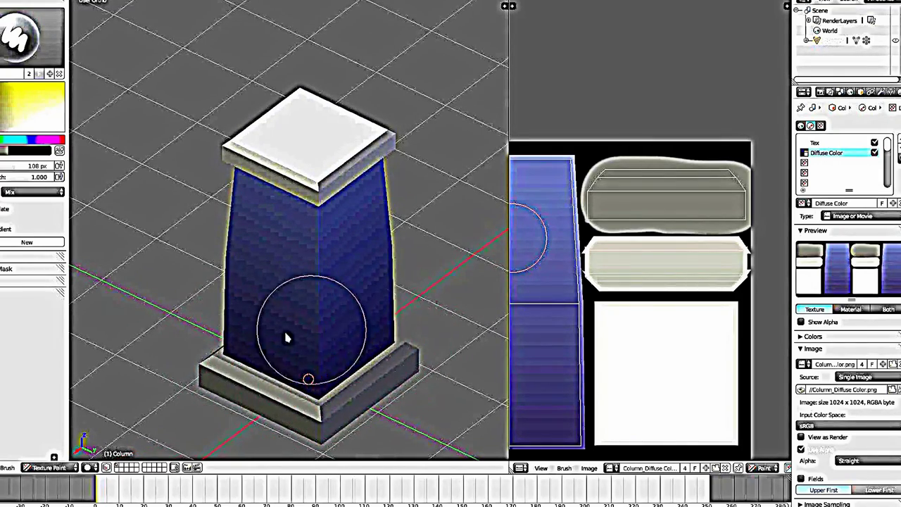
{"action": "middle_click_drag", "start_coordinate": [252, 362], "coordinate": [233, 394]}
{"action": "left_click", "coordinate": [88, 467]}
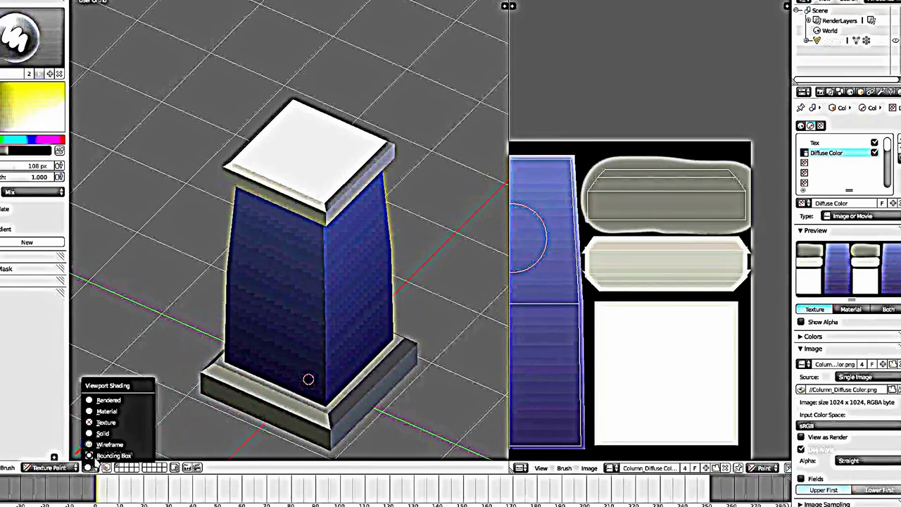
{"action": "left_click", "coordinate": [106, 423]}
Orbit and zoom around the column to inspect its textured top, faces and base
{"action": "middle_click_drag", "start_coordinate": [277, 331], "coordinate": [272, 345]}
{"action": "scroll", "coordinate": [272, 346], "scroll_direction": "up", "scroll_amount": 3}
{"action": "mouse_move", "coordinate": [282, 278]}
{"action": "middle_mouse_down"}
{"action": "mouse_move", "coordinate": [298, 308]}
{"action": "mouse_move", "coordinate": [268, 312]}
{"action": "mouse_move", "coordinate": [252, 267]}
{"action": "mouse_move", "coordinate": [222, 272]}
{"action": "middle_mouse_up"}
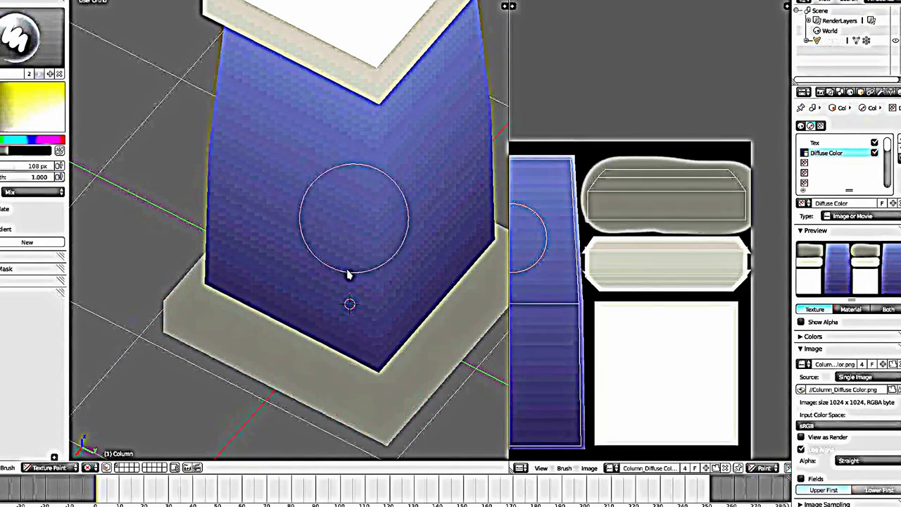
{"action": "mouse_move", "coordinate": [308, 350]}
{"action": "middle_mouse_down"}
{"action": "mouse_move", "coordinate": [304, 283]}
{"action": "mouse_move", "coordinate": [253, 257]}
{"action": "mouse_move", "coordinate": [230, 297]}
{"action": "middle_mouse_up"}
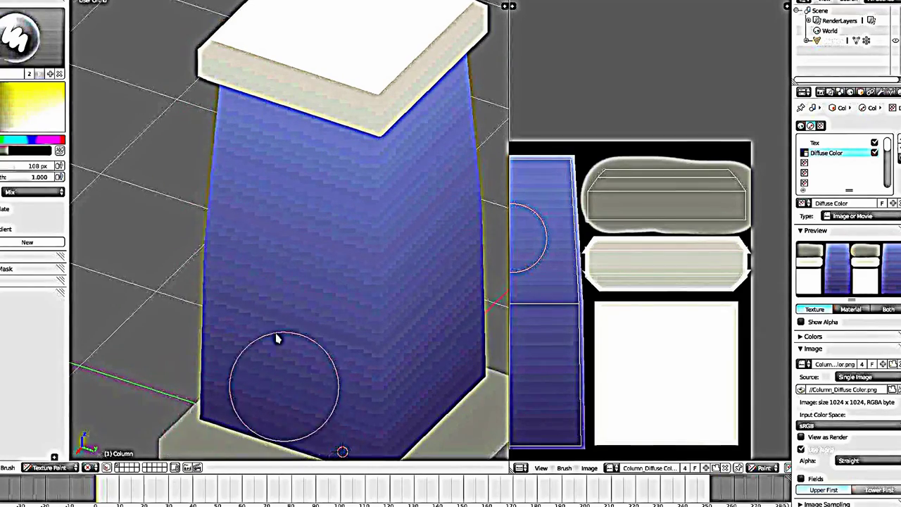
{"action": "mouse_move", "coordinate": [277, 339]}
{"action": "middle_mouse_down"}
{"action": "mouse_move", "coordinate": [296, 253]}
{"action": "mouse_move", "coordinate": [288, 329]}
{"action": "mouse_move", "coordinate": [172, 151]}
{"action": "middle_mouse_up"}
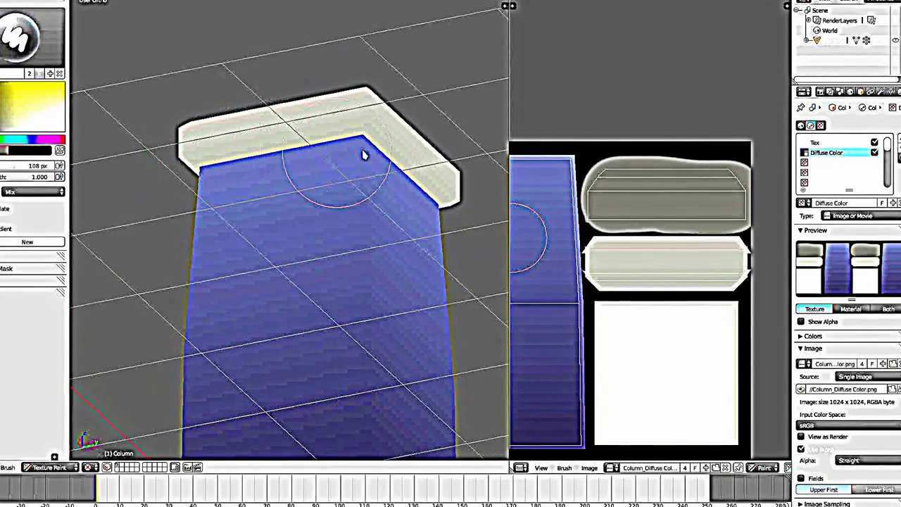
{"action": "mouse_move", "coordinate": [439, 217]}
{"action": "middle_mouse_down"}
{"action": "mouse_move", "coordinate": [348, 305]}
{"action": "mouse_move", "coordinate": [388, 272]}
{"action": "middle_mouse_up"}
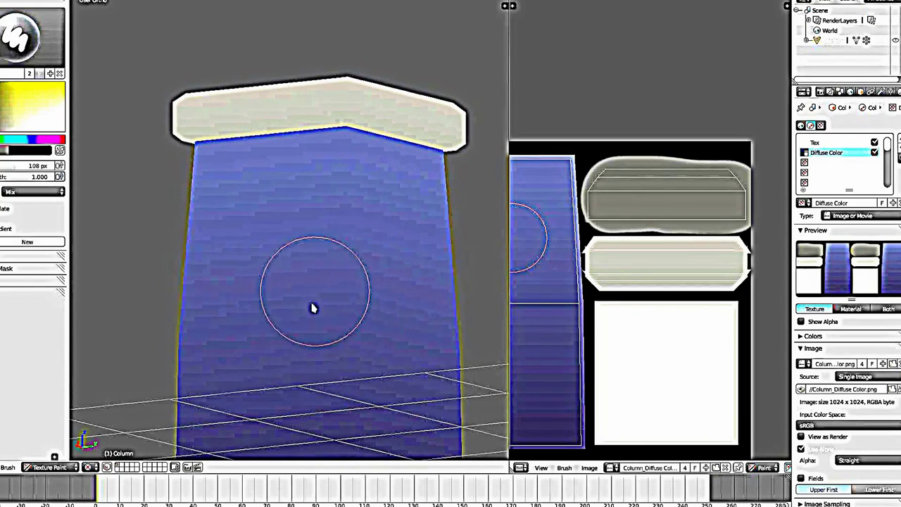
{"action": "scroll", "coordinate": [314, 309], "scroll_direction": "down", "scroll_amount": 1}
{"action": "scroll", "coordinate": [306, 328], "scroll_direction": "down", "scroll_amount": 1}
{"action": "mouse_move", "coordinate": [292, 295]}
{"action": "middle_mouse_down"}
{"action": "mouse_move", "coordinate": [297, 235]}
{"action": "mouse_move", "coordinate": [300, 263]}
{"action": "middle_mouse_up"}
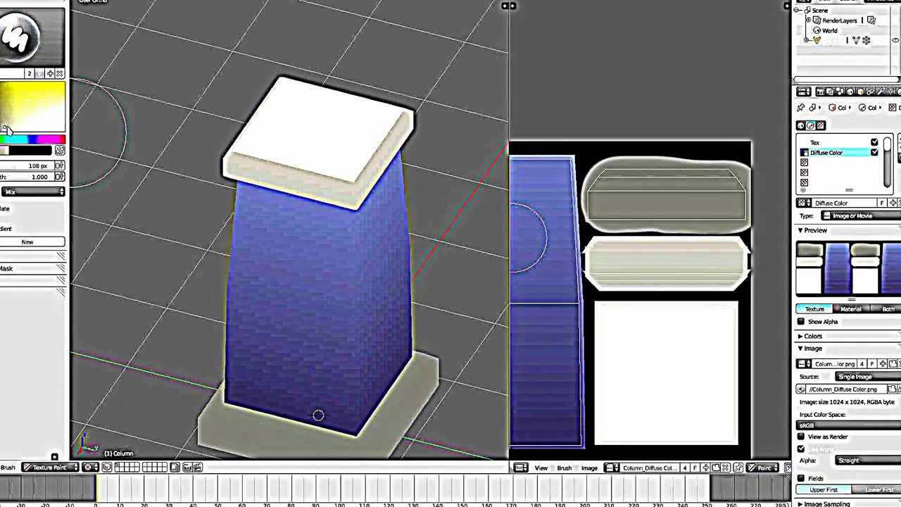
{"action": "scroll", "coordinate": [660, 127], "scroll_direction": "up", "scroll_amount": 1}
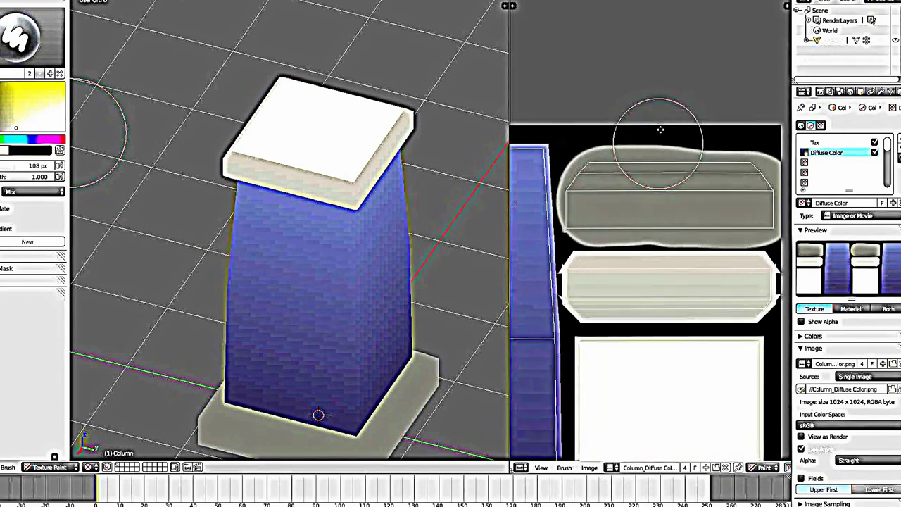
{"action": "scroll", "coordinate": [624, 171], "scroll_direction": "up", "scroll_amount": 1}
Set the brush radius to 10 px, paint a white band across the base UV island, and undo it
{"action": "scroll", "coordinate": [643, 166], "scroll_direction": "up", "scroll_amount": 3}
{"action": "mouse_move", "coordinate": [643, 166]}
{"action": "middle_mouse_down"}
{"action": "mouse_move", "coordinate": [650, 244]}
{"action": "mouse_move", "coordinate": [624, 260]}
{"action": "mouse_move", "coordinate": [580, 265]}
{"action": "middle_mouse_up"}
{"action": "left_click", "coordinate": [569, 262]}
{"action": "left_click_drag", "start_coordinate": [561, 203], "coordinate": [736, 205]}
{"action": "middle_click_drag", "start_coordinate": [754, 205], "coordinate": [667, 204]}
{"action": "left_click_drag", "start_coordinate": [658, 203], "coordinate": [766, 209]}
{"action": "mouse_move", "coordinate": [655, 204]}
{"action": "left_mouse_down"}
{"action": "mouse_move", "coordinate": [700, 207]}
{"action": "mouse_move", "coordinate": [543, 204]}
{"action": "left_mouse_up"}
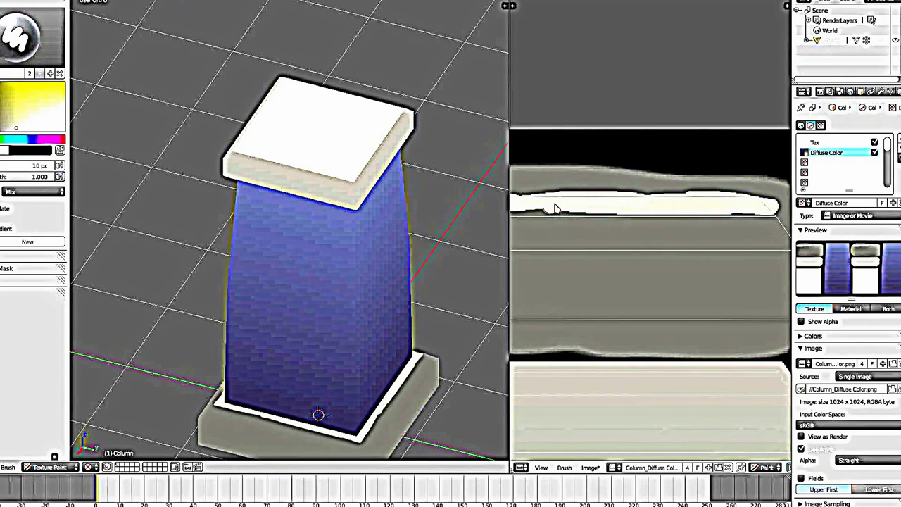
{"action": "middle_click_drag", "start_coordinate": [680, 207], "coordinate": [687, 215]}
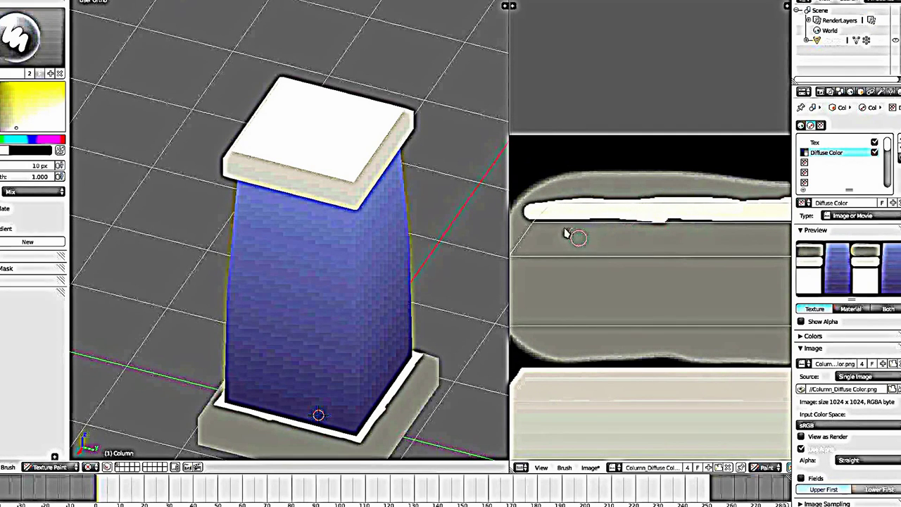
{"action": "key", "text": "ctrl+z"}
{"action": "key", "text": "ctrl+z"}
{"action": "key", "text": "ctrl+z"}
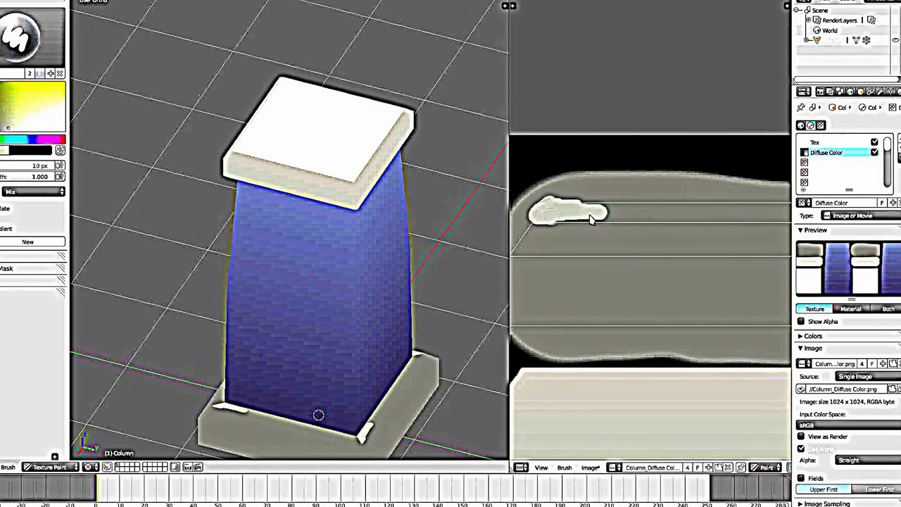
Repaint white strokes along the base UV island
{"action": "mouse_move", "coordinate": [591, 219]}
{"action": "left_mouse_down"}
{"action": "mouse_move", "coordinate": [741, 216]}
{"action": "mouse_move", "coordinate": [591, 206]}
{"action": "left_mouse_up"}
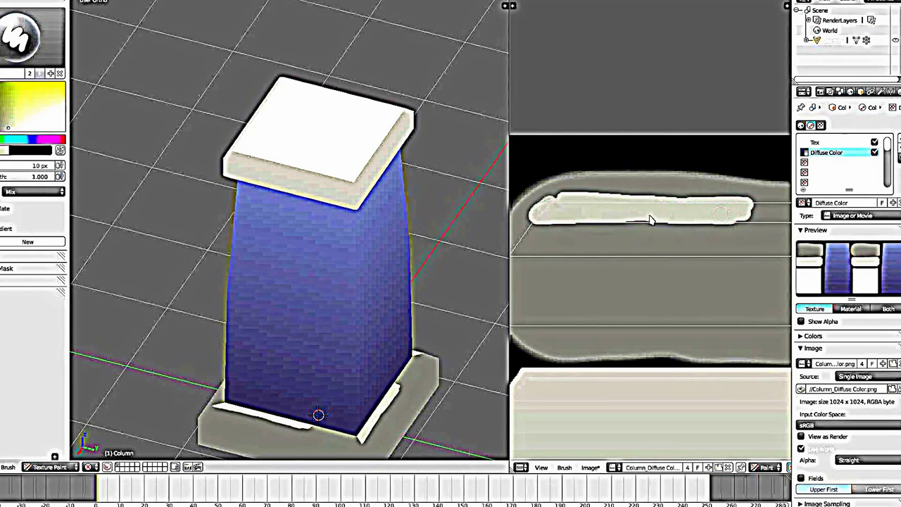
{"action": "middle_click_drag", "start_coordinate": [732, 196], "coordinate": [697, 228]}
{"action": "left_click_drag", "start_coordinate": [696, 227], "coordinate": [664, 224]}
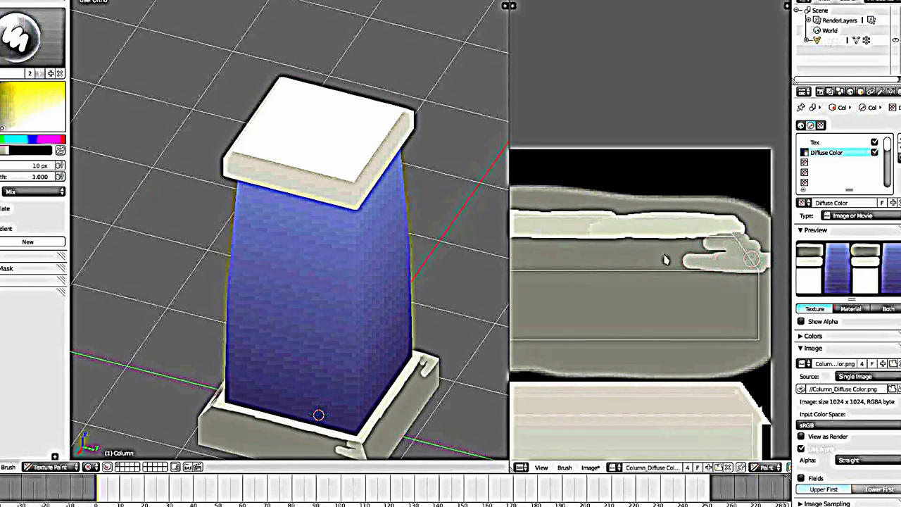
{"action": "left_click_drag", "start_coordinate": [666, 260], "coordinate": [603, 249]}
{"action": "left_click_drag", "start_coordinate": [524, 264], "coordinate": [542, 265]}
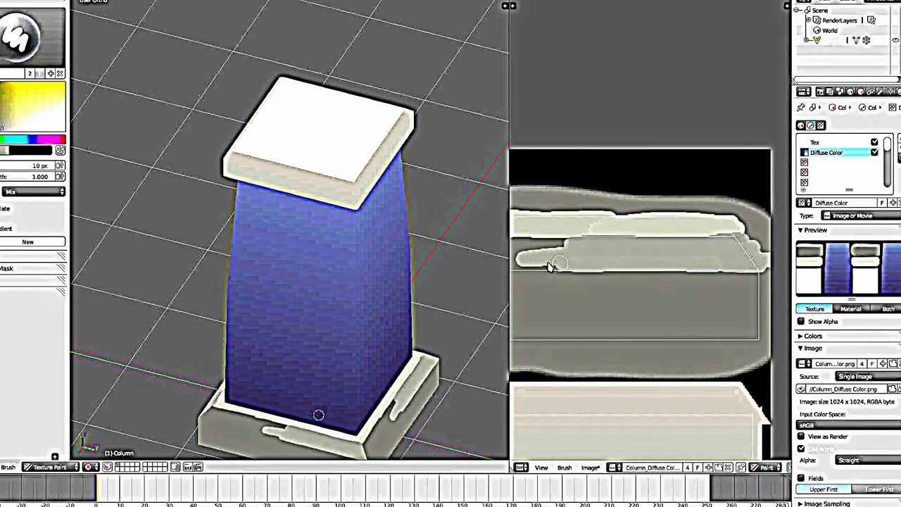
Add more white paint along the base island's edge and top, checking the column frontally
{"action": "scroll", "coordinate": [542, 265], "scroll_direction": "up", "scroll_amount": 2}
{"action": "mouse_move", "coordinate": [676, 275]}
{"action": "left_mouse_down"}
{"action": "mouse_move", "coordinate": [562, 272]}
{"action": "mouse_move", "coordinate": [690, 288]}
{"action": "left_mouse_up"}
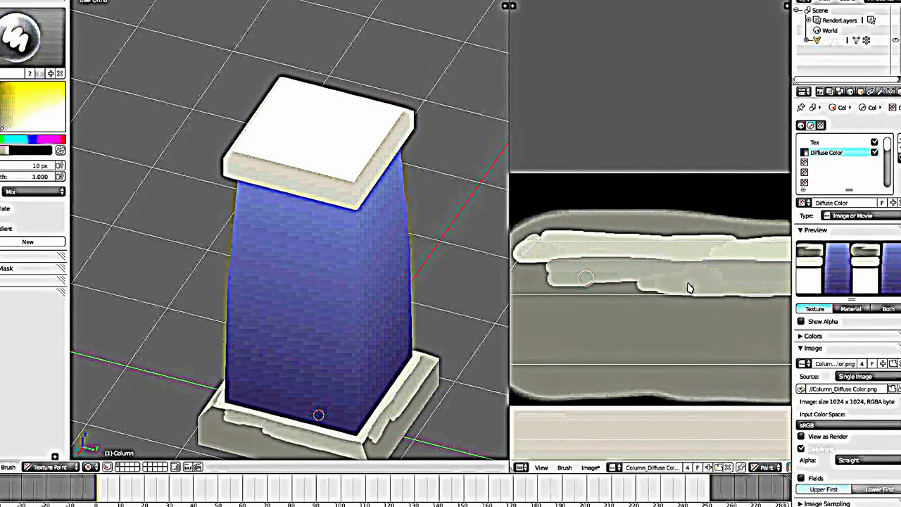
{"action": "scroll", "coordinate": [585, 287], "scroll_direction": "left", "scroll_amount": 2, "text": "ctrl"}
{"action": "scroll", "coordinate": [589, 282], "scroll_direction": "left", "scroll_amount": 2, "text": "ctrl"}
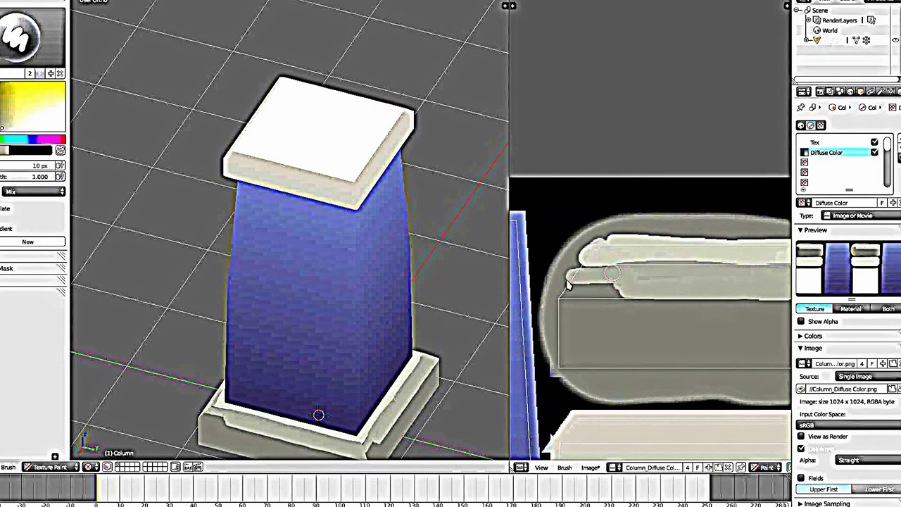
{"action": "left_click_drag", "start_coordinate": [591, 280], "coordinate": [629, 290]}
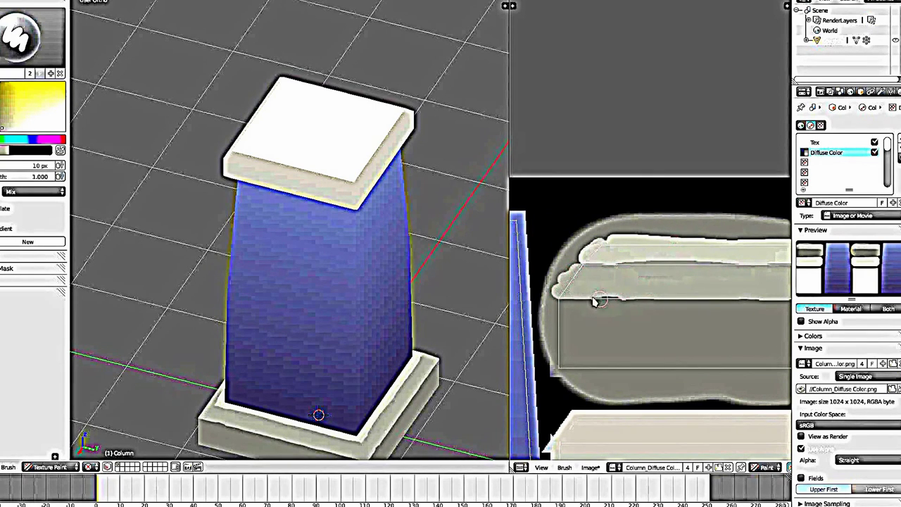
{"action": "scroll", "coordinate": [664, 250], "scroll_direction": "down", "scroll_amount": 1}
{"action": "scroll", "coordinate": [663, 250], "scroll_direction": "down", "scroll_amount": 2}
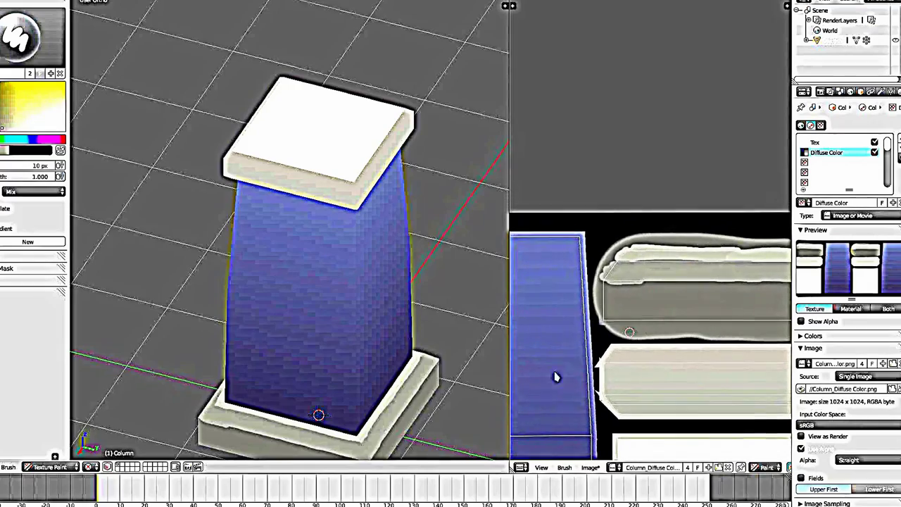
{"action": "mouse_move", "coordinate": [451, 310]}
{"action": "middle_mouse_down"}
{"action": "mouse_move", "coordinate": [372, 292]}
{"action": "mouse_move", "coordinate": [380, 288]}
{"action": "middle_mouse_up"}
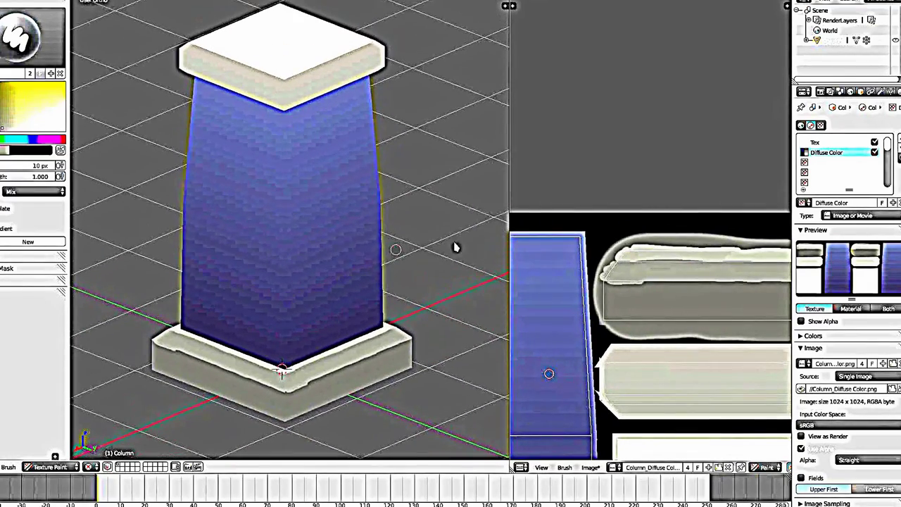
{"action": "left_click_drag", "start_coordinate": [648, 294], "coordinate": [655, 288]}
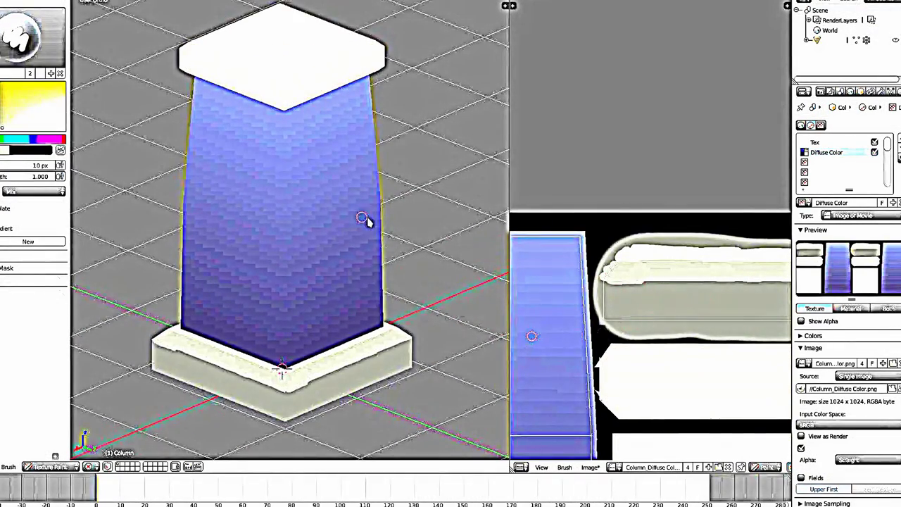
{"action": "middle_click_drag", "start_coordinate": [361, 219], "coordinate": [394, 232]}
{"action": "middle_click_drag", "start_coordinate": [689, 356], "coordinate": [680, 345]}
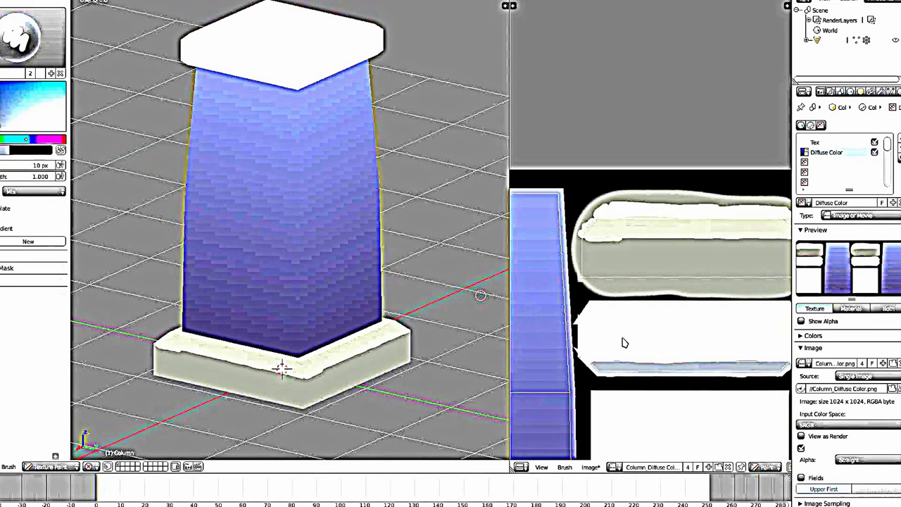
Sample a yellow colour and paint a short yellowish stroke on the base
{"action": "key", "text": "s"}
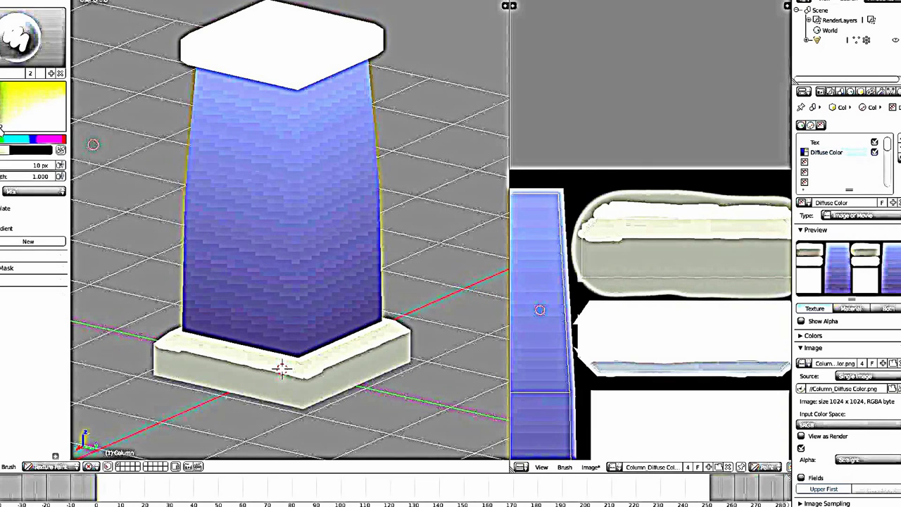
{"action": "left_click_drag", "start_coordinate": [586, 356], "coordinate": [591, 358]}
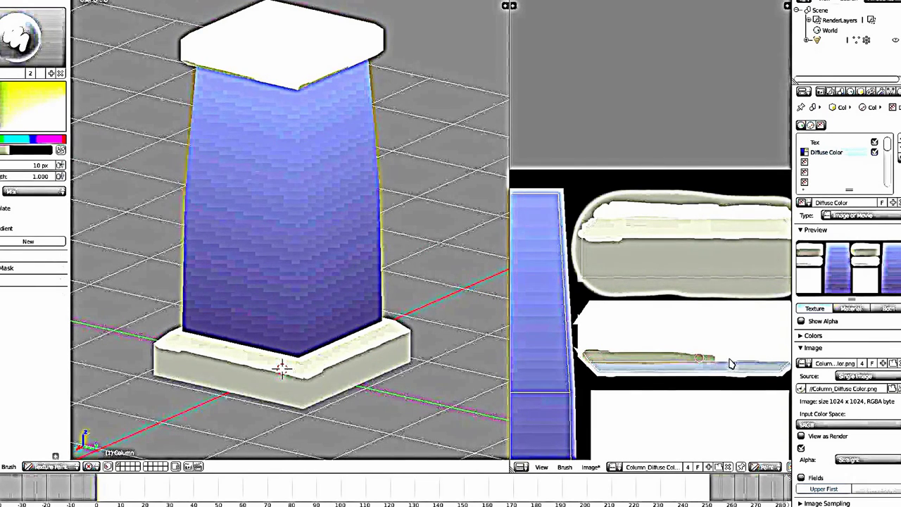
{"action": "middle_click_drag", "start_coordinate": [768, 348], "coordinate": [709, 363]}
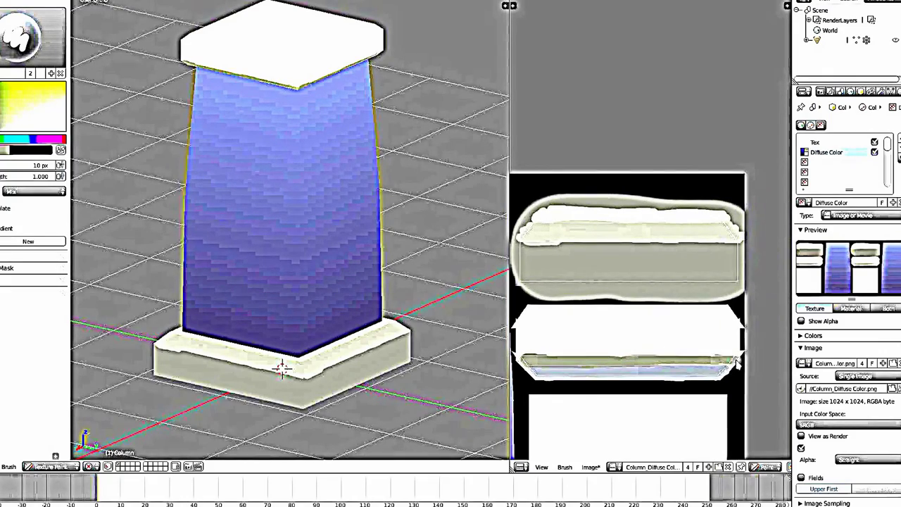
{"action": "mouse_move", "coordinate": [394, 253]}
{"action": "middle_mouse_down"}
{"action": "mouse_move", "coordinate": [357, 209]}
{"action": "mouse_move", "coordinate": [376, 186]}
{"action": "mouse_move", "coordinate": [496, 253]}
{"action": "middle_mouse_up"}
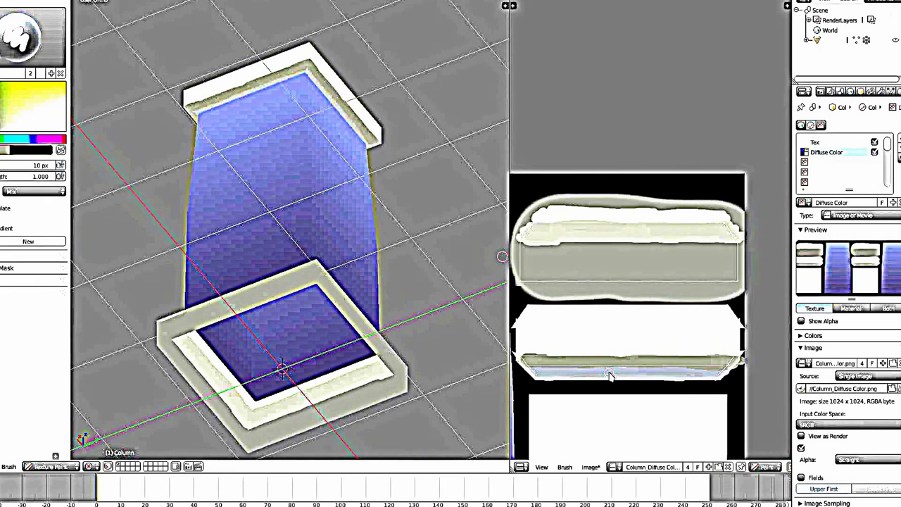
Sample the shaft's blue and paint a darker blue-grey band along the lower base strip's bottom edge
{"action": "key", "text": "s"}
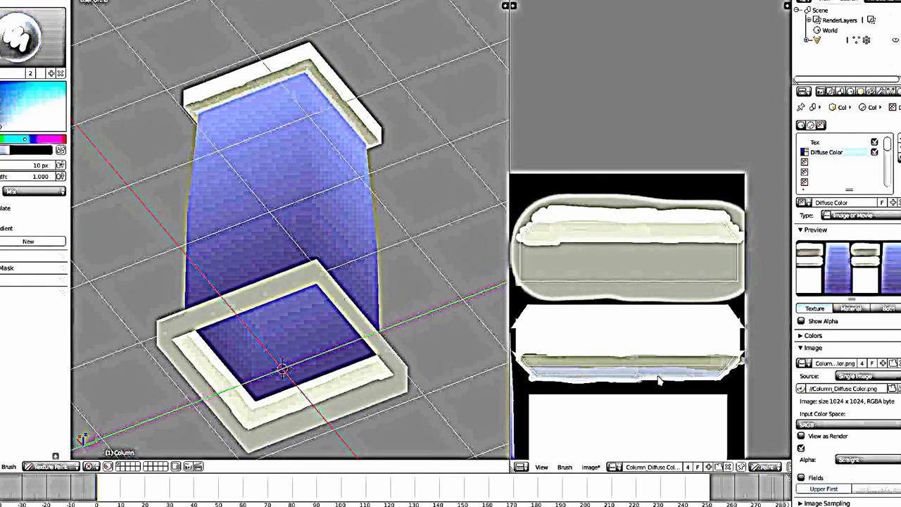
{"action": "left_click_drag", "start_coordinate": [660, 379], "coordinate": [680, 379]}
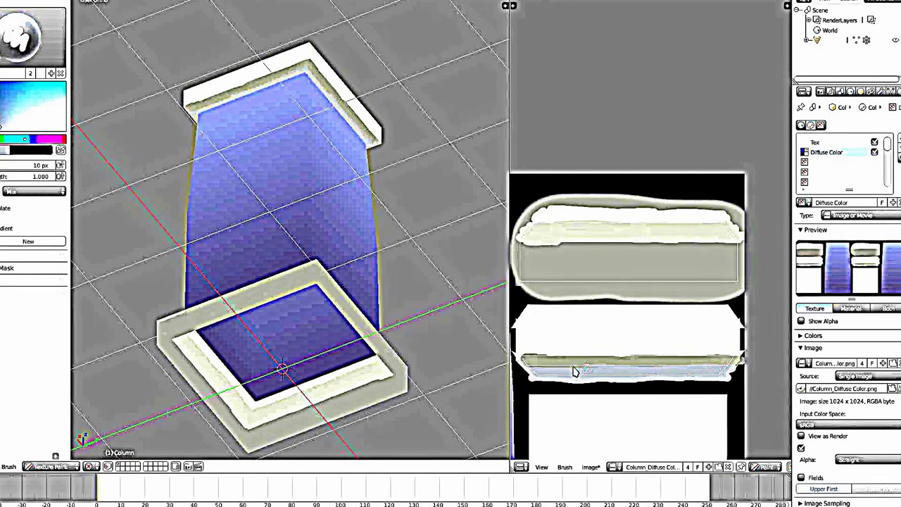
{"action": "mouse_move", "coordinate": [320, 195]}
{"action": "middle_mouse_down"}
{"action": "mouse_move", "coordinate": [308, 223]}
{"action": "mouse_move", "coordinate": [312, 210]}
{"action": "mouse_move", "coordinate": [472, 275]}
{"action": "middle_mouse_up"}
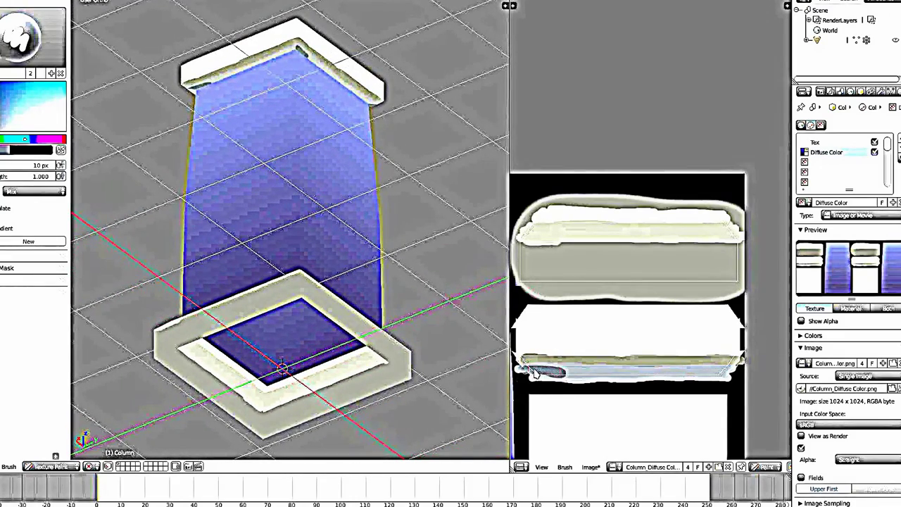
{"action": "left_click_drag", "start_coordinate": [642, 374], "coordinate": [722, 373]}
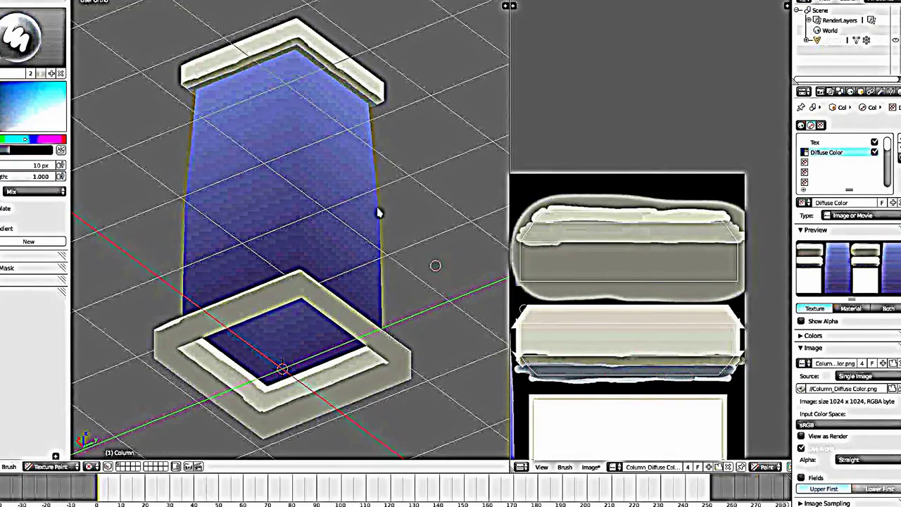
{"action": "mouse_move", "coordinate": [378, 211]}
{"action": "middle_mouse_down"}
{"action": "mouse_move", "coordinate": [321, 242]}
{"action": "mouse_move", "coordinate": [331, 282]}
{"action": "mouse_move", "coordinate": [326, 331]}
{"action": "mouse_move", "coordinate": [348, 294]}
{"action": "middle_mouse_up"}
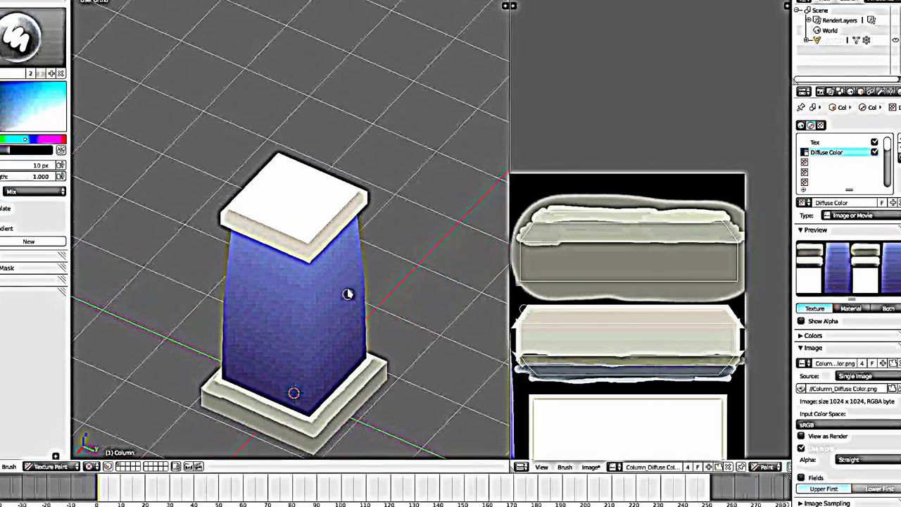
Sample the pale cream colour and brush a first cream band across the lower UV island
{"action": "middle_click_drag", "start_coordinate": [635, 408], "coordinate": [640, 307]}
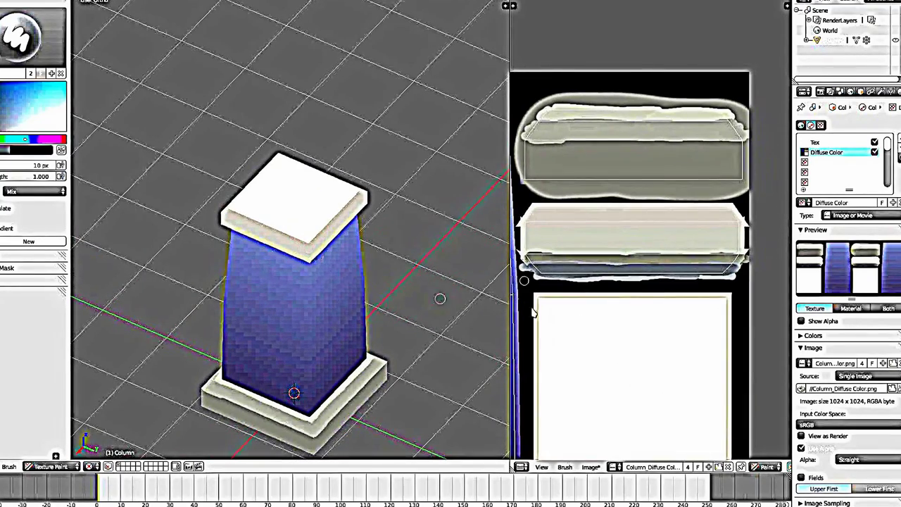
{"action": "scroll", "coordinate": [533, 312], "scroll_direction": "up", "scroll_amount": 1}
{"action": "scroll", "coordinate": [533, 313], "scroll_direction": "up", "scroll_amount": 2}
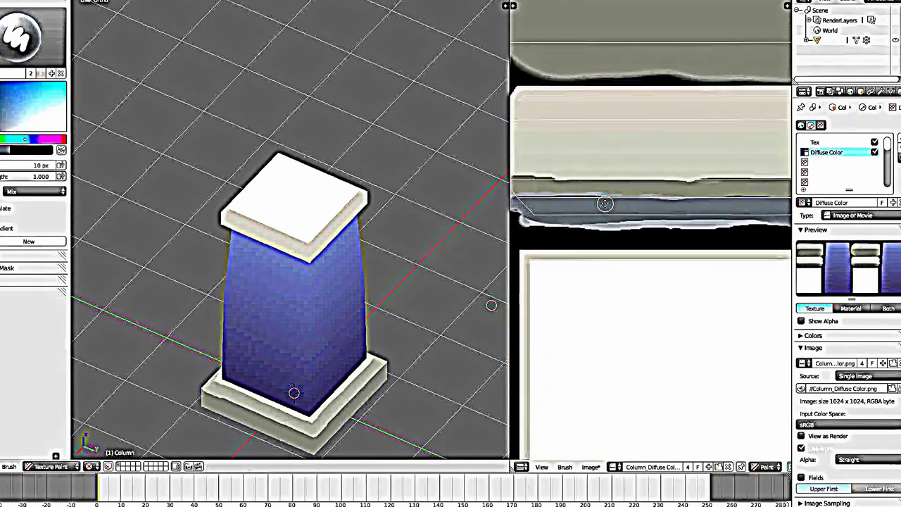
{"action": "scroll", "coordinate": [605, 204], "scroll_direction": "down", "scroll_amount": 1}
{"action": "middle_click_drag", "start_coordinate": [605, 211], "coordinate": [587, 374]}
{"action": "scroll", "coordinate": [594, 284], "scroll_direction": "up", "scroll_amount": 1}
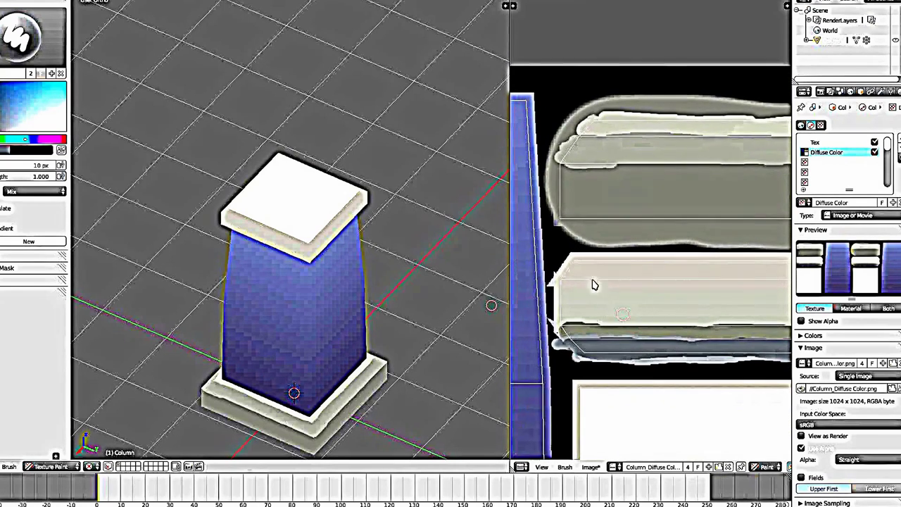
{"action": "scroll", "coordinate": [576, 279], "scroll_direction": "up", "scroll_amount": 1}
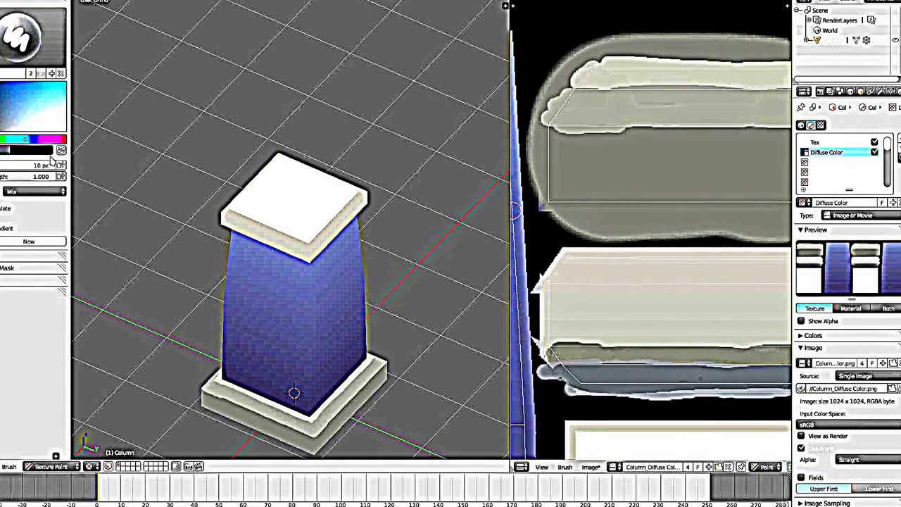
{"action": "key", "text": "s"}
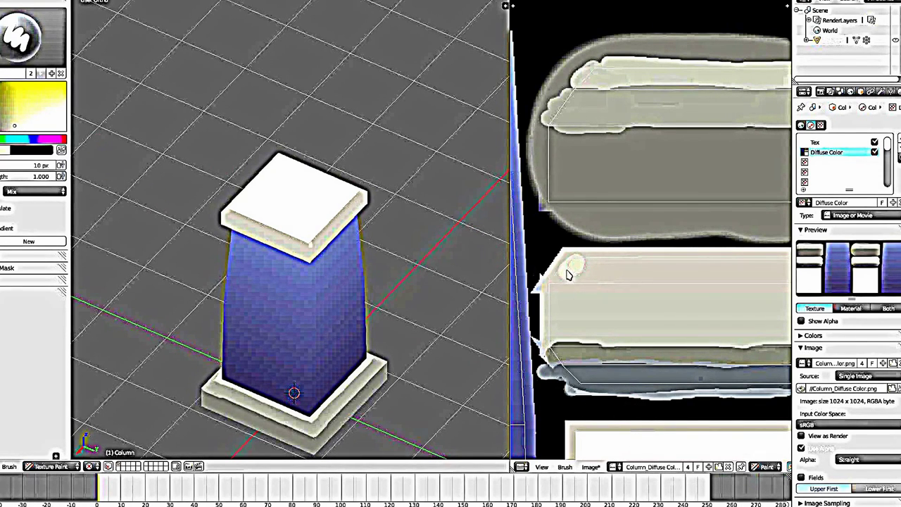
{"action": "left_click_drag", "start_coordinate": [574, 280], "coordinate": [786, 282]}
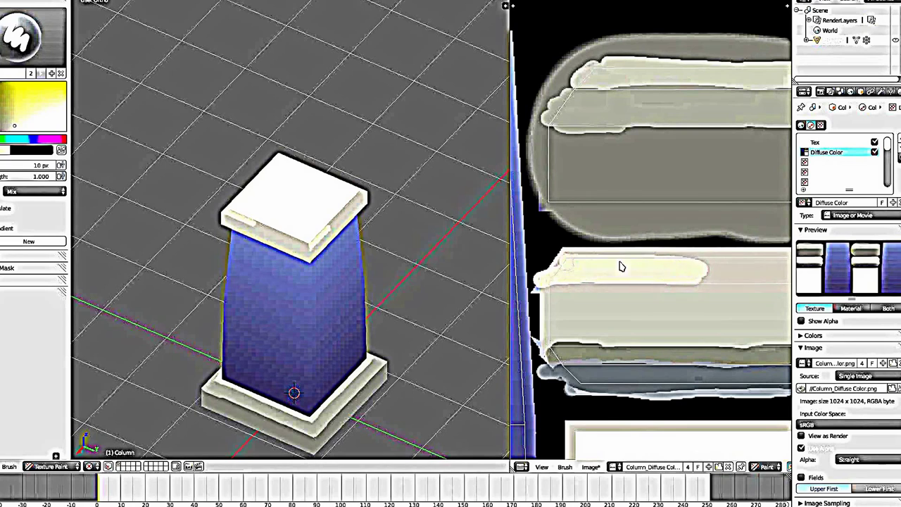
Brush further cream bands across the lower island out to its right end
{"action": "middle_click_drag", "start_coordinate": [632, 229], "coordinate": [613, 308]}
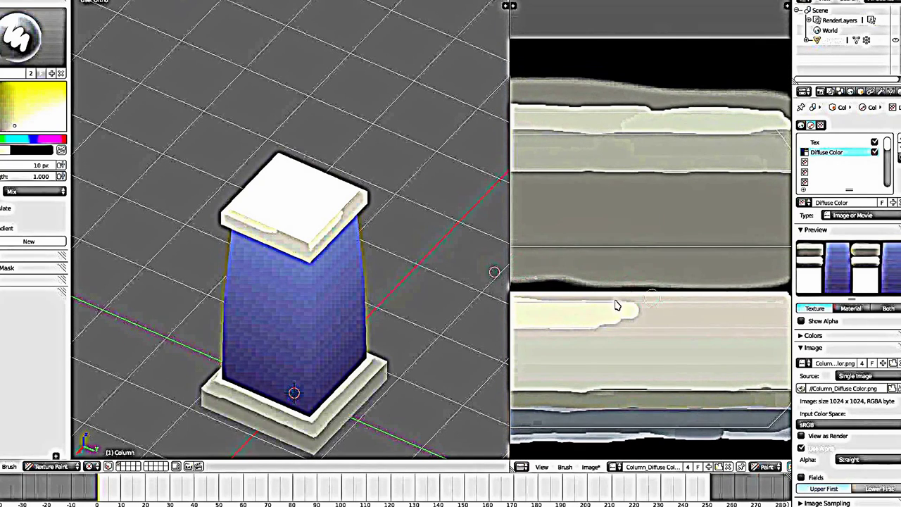
{"action": "mouse_move", "coordinate": [614, 308]}
{"action": "left_mouse_down"}
{"action": "mouse_move", "coordinate": [634, 308]}
{"action": "mouse_move", "coordinate": [580, 326]}
{"action": "mouse_move", "coordinate": [690, 326]}
{"action": "mouse_move", "coordinate": [785, 307]}
{"action": "left_mouse_up"}
{"action": "middle_click_drag", "start_coordinate": [766, 327], "coordinate": [689, 339]}
{"action": "left_click_drag", "start_coordinate": [689, 340], "coordinate": [705, 331]}
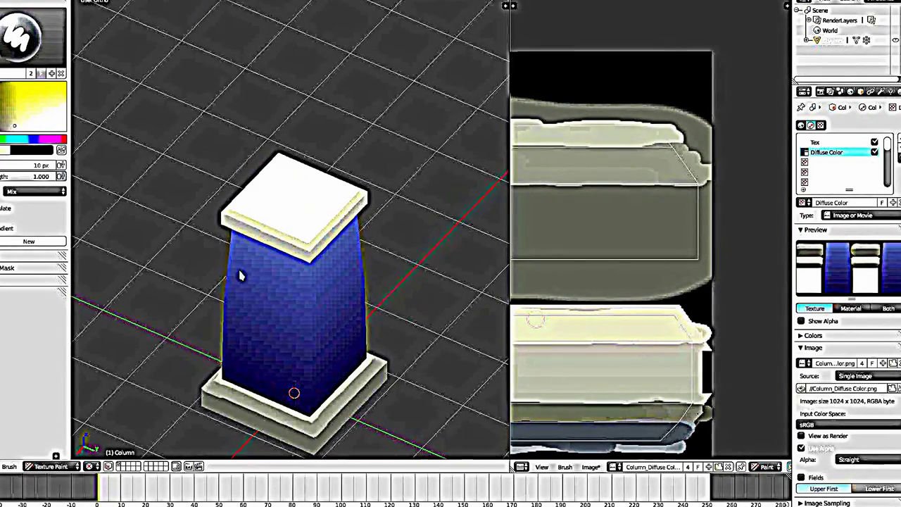
{"action": "middle_click_drag", "start_coordinate": [238, 275], "coordinate": [284, 312]}
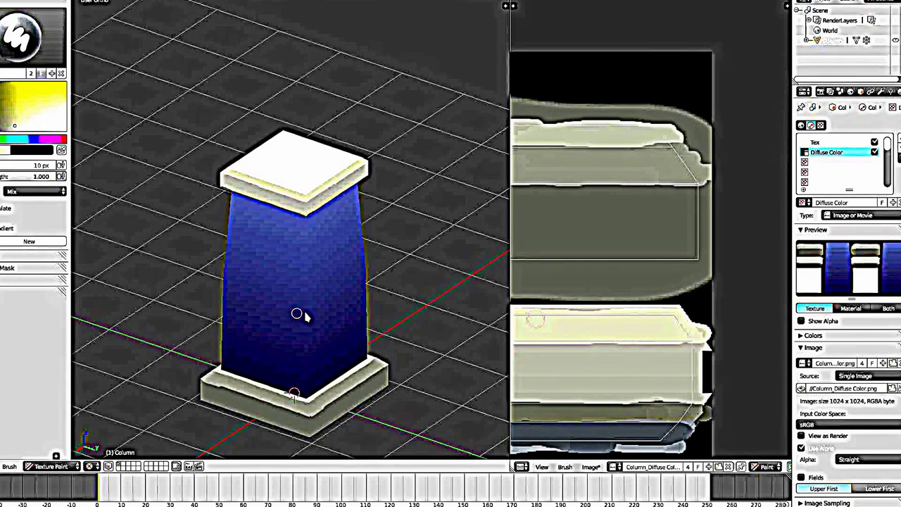
Sample the column's blue and lighten it, with brush Radius 26 px and Strength 0.700
{"action": "key", "text": "s"}
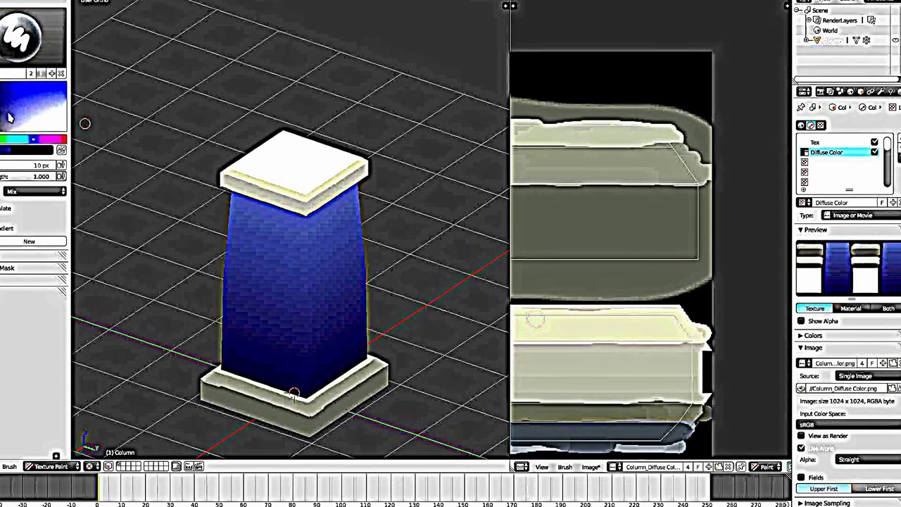
{"action": "middle_click_drag", "start_coordinate": [251, 218], "coordinate": [306, 246]}
{"action": "scroll", "coordinate": [296, 196], "scroll_direction": "up", "scroll_amount": 1}
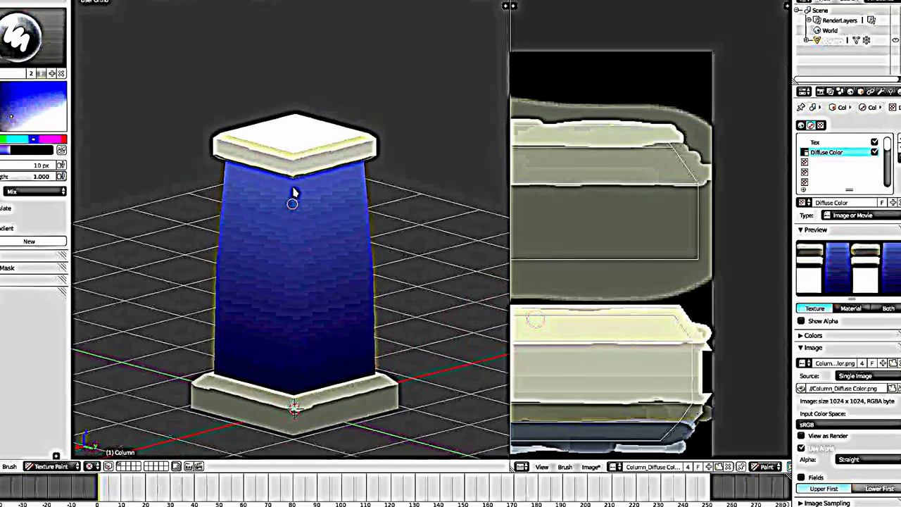
{"action": "scroll", "coordinate": [296, 175], "scroll_direction": "up", "scroll_amount": 2}
{"action": "middle_click_drag", "start_coordinate": [296, 175], "coordinate": [303, 440]}
{"action": "middle_click_drag", "start_coordinate": [289, 406], "coordinate": [288, 392]}
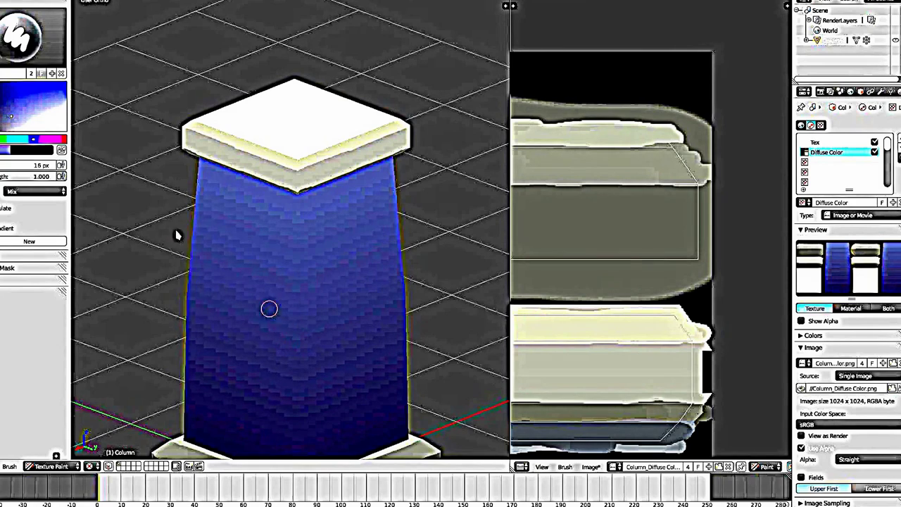
{"action": "left_click", "coordinate": [21, 35]}
{"action": "left_click", "coordinate": [25, 93]}
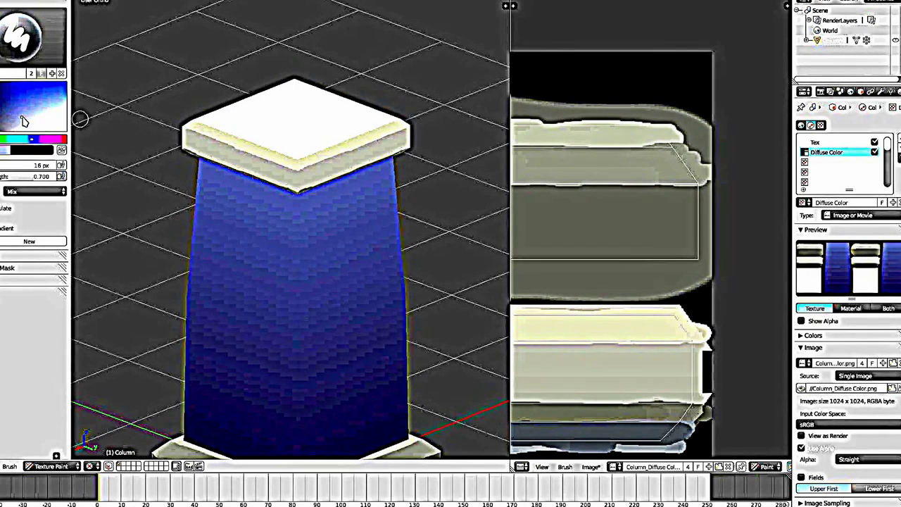
{"action": "key", "text": "f"}
{"action": "left_click", "coordinate": [296, 227]}
Paint pale blue highlight streaks down the shaft's vertical corner edges to the bottom
{"action": "middle_click_drag", "start_coordinate": [296, 227], "coordinate": [306, 162]}
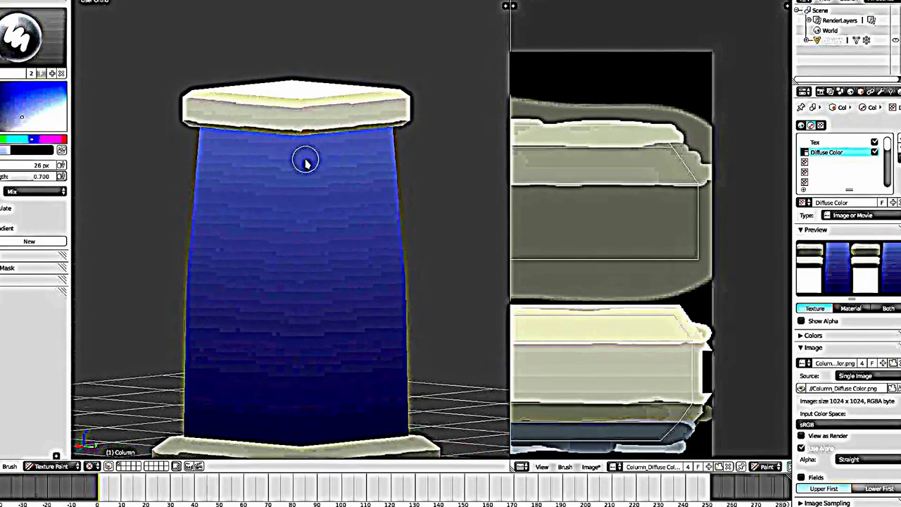
{"action": "left_click_drag", "start_coordinate": [302, 151], "coordinate": [302, 225]}
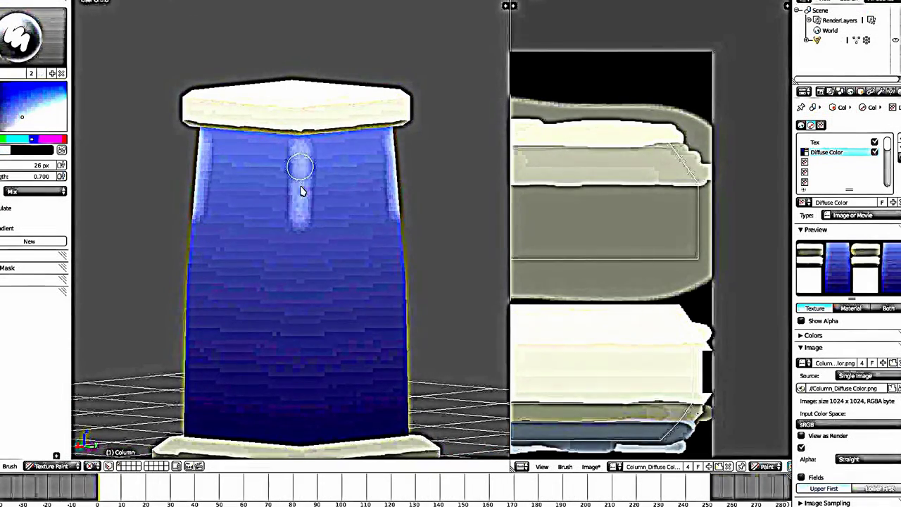
{"action": "left_click_drag", "start_coordinate": [300, 191], "coordinate": [301, 441]}
{"action": "mouse_move", "coordinate": [302, 432]}
{"action": "middle_mouse_down"}
{"action": "mouse_move", "coordinate": [268, 312]}
{"action": "mouse_move", "coordinate": [336, 280]}
{"action": "mouse_move", "coordinate": [342, 263]}
{"action": "mouse_move", "coordinate": [256, 142]}
{"action": "middle_mouse_up"}
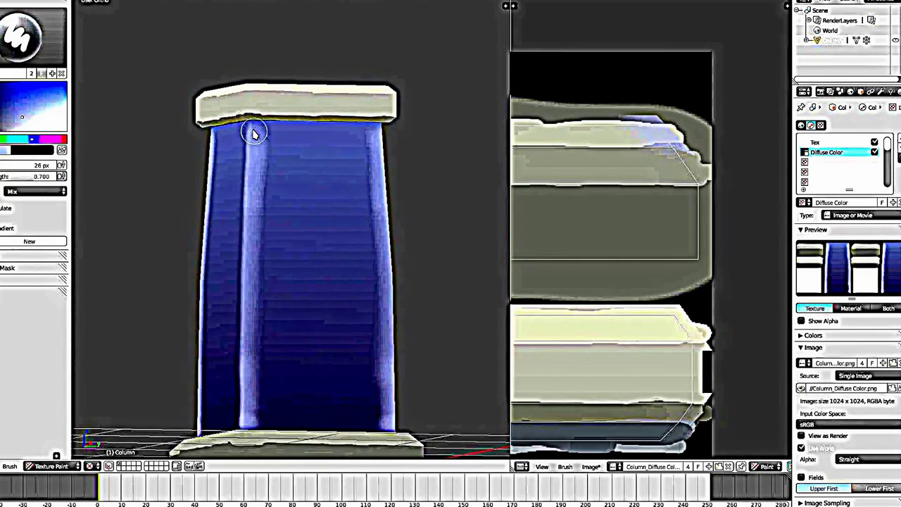
{"action": "mouse_move", "coordinate": [271, 197]}
{"action": "middle_mouse_down"}
{"action": "mouse_move", "coordinate": [246, 167]}
{"action": "mouse_move", "coordinate": [247, 213]}
{"action": "mouse_move", "coordinate": [308, 308]}
{"action": "mouse_move", "coordinate": [271, 337]}
{"action": "mouse_move", "coordinate": [252, 332]}
{"action": "mouse_move", "coordinate": [322, 316]}
{"action": "mouse_move", "coordinate": [305, 322]}
{"action": "mouse_move", "coordinate": [325, 407]}
{"action": "middle_mouse_up"}
{"action": "scroll", "coordinate": [309, 361], "scroll_direction": "up", "scroll_amount": 1}
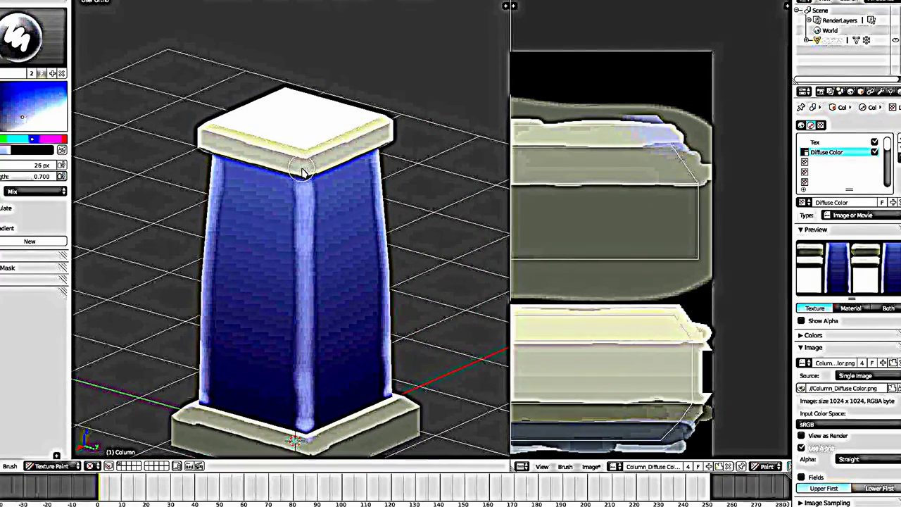
Sample the top cap's cream colour and shift it to a slightly different shade
{"action": "key", "text": "s"}
{"action": "left_click", "coordinate": [21, 128]}
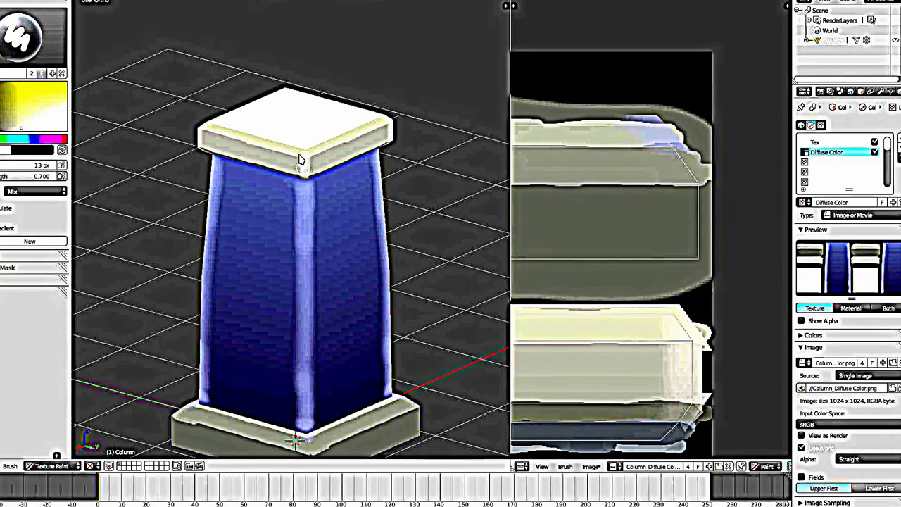
{"action": "mouse_move", "coordinate": [306, 161]}
{"action": "middle_mouse_down"}
{"action": "mouse_move", "coordinate": [296, 97]}
{"action": "mouse_move", "coordinate": [285, 376]}
{"action": "middle_mouse_up"}
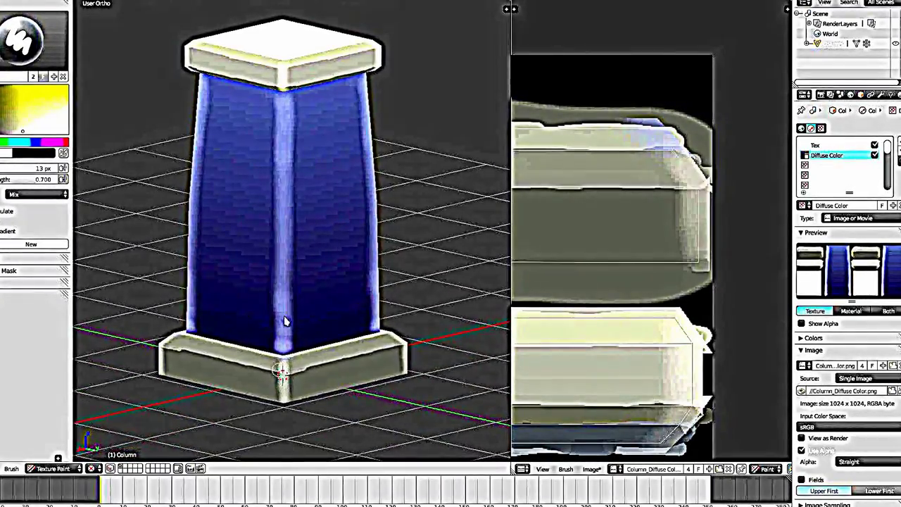
{"action": "mouse_move", "coordinate": [285, 376]}
{"action": "middle_mouse_down"}
{"action": "mouse_move", "coordinate": [326, 345]}
{"action": "mouse_move", "coordinate": [300, 431]}
{"action": "middle_mouse_up"}
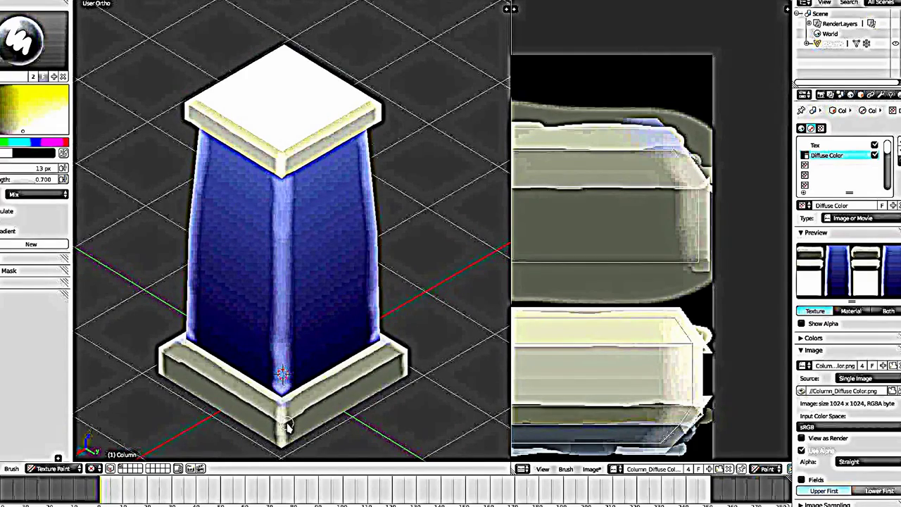
Brush cream over parts of the column base and the underside of the top cap
{"action": "left_click_drag", "start_coordinate": [288, 427], "coordinate": [316, 375]}
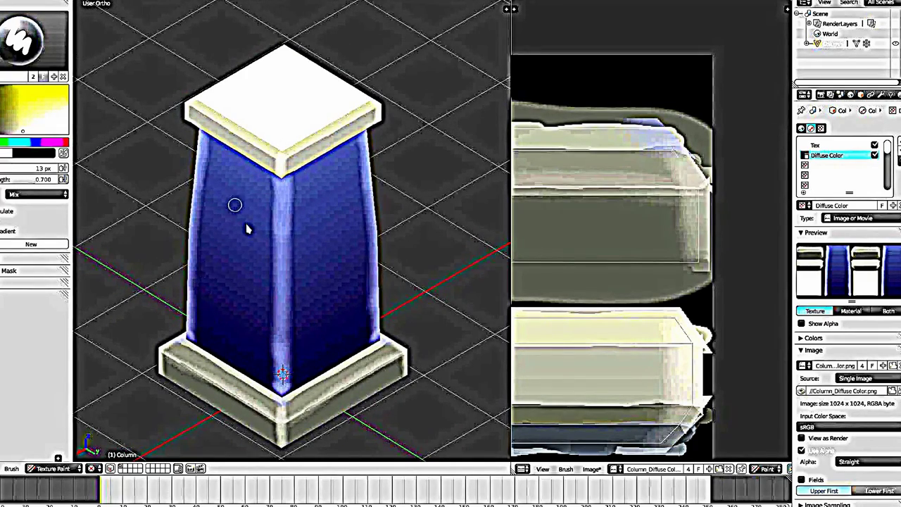
{"action": "middle_click_drag", "start_coordinate": [247, 229], "coordinate": [222, 238]}
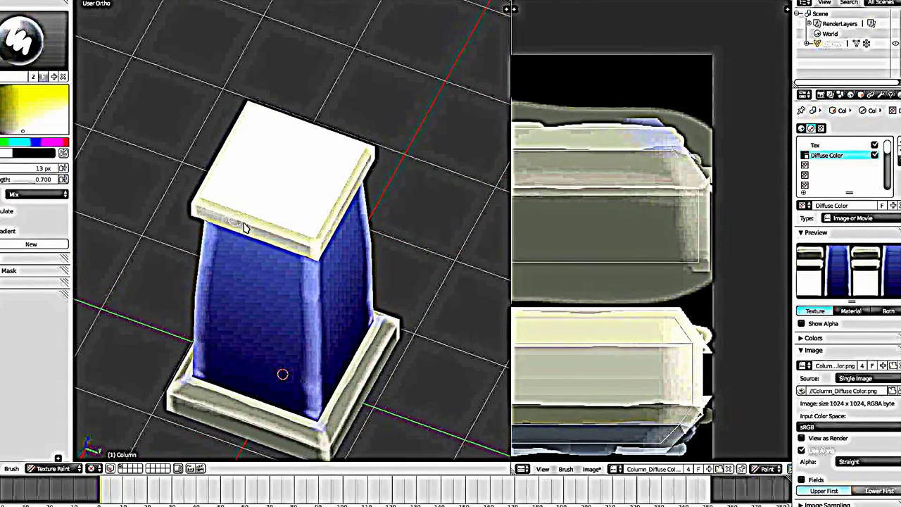
{"action": "left_click_drag", "start_coordinate": [245, 227], "coordinate": [285, 240]}
{"action": "middle_click_drag", "start_coordinate": [246, 169], "coordinate": [248, 95]}
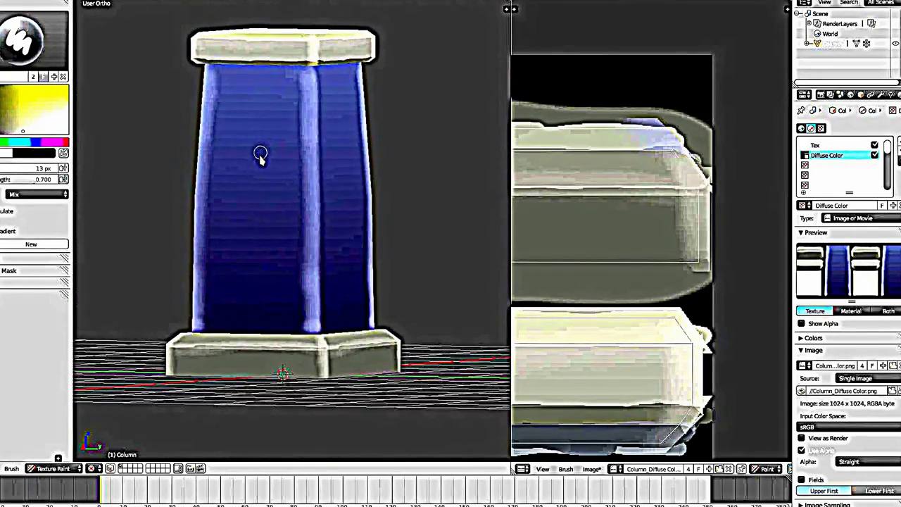
{"action": "mouse_move", "coordinate": [260, 153]}
{"action": "middle_mouse_down"}
{"action": "mouse_move", "coordinate": [261, 177]}
{"action": "mouse_move", "coordinate": [241, 140]}
{"action": "middle_mouse_up"}
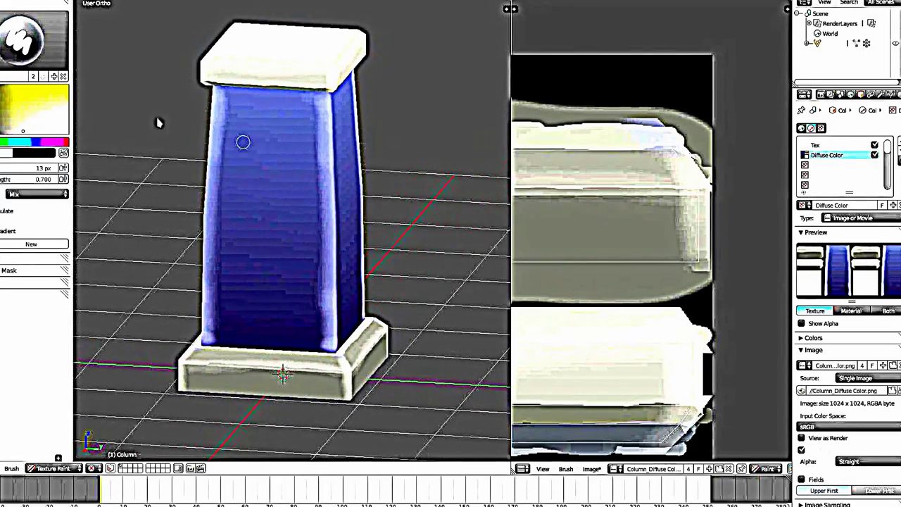
{"action": "left_click", "coordinate": [21, 39]}
{"action": "mouse_move", "coordinate": [120, 165]}
{"action": "middle_mouse_down"}
{"action": "mouse_move", "coordinate": [267, 252]}
{"action": "mouse_move", "coordinate": [332, 308]}
{"action": "middle_mouse_up"}
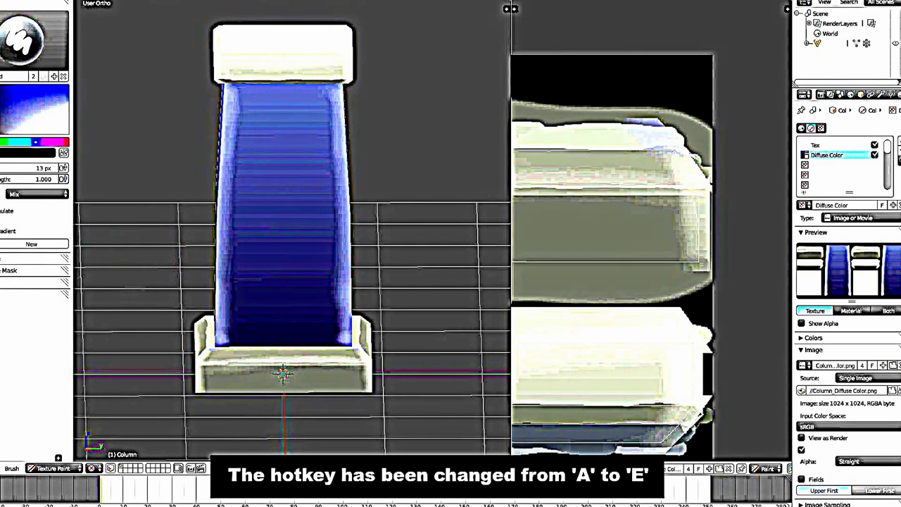
Set the Stroke Method to Line and view the column in Right Ortho
{"action": "left_click", "coordinate": [21, 243]}
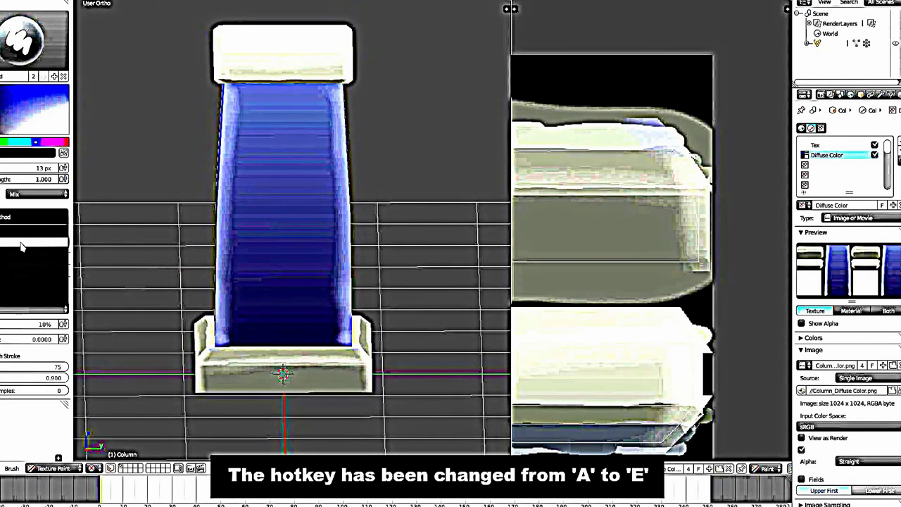
{"action": "left_click", "coordinate": [21, 243]}
{"action": "middle_click_drag", "start_coordinate": [197, 237], "coordinate": [345, 241]}
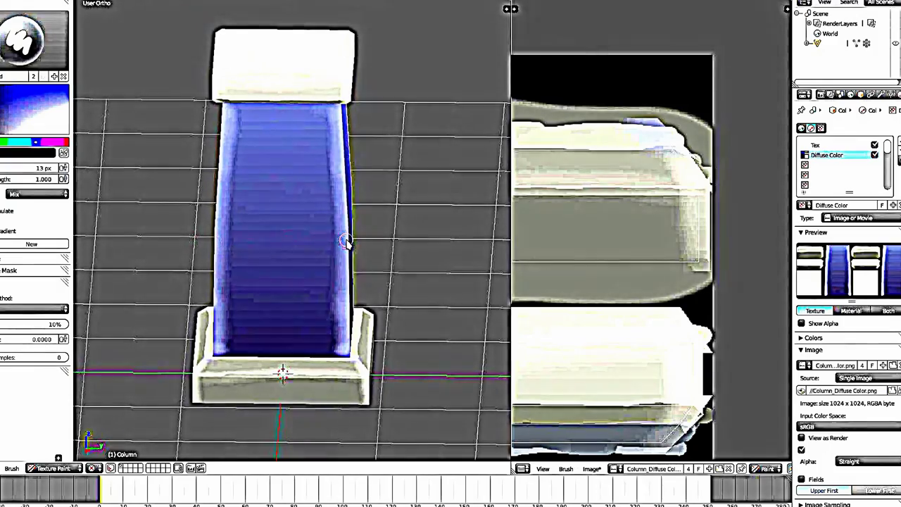
{"action": "key", "text": "KP_3"}
{"action": "key", "text": "KP_5"}
{"action": "key", "text": "KP_5"}
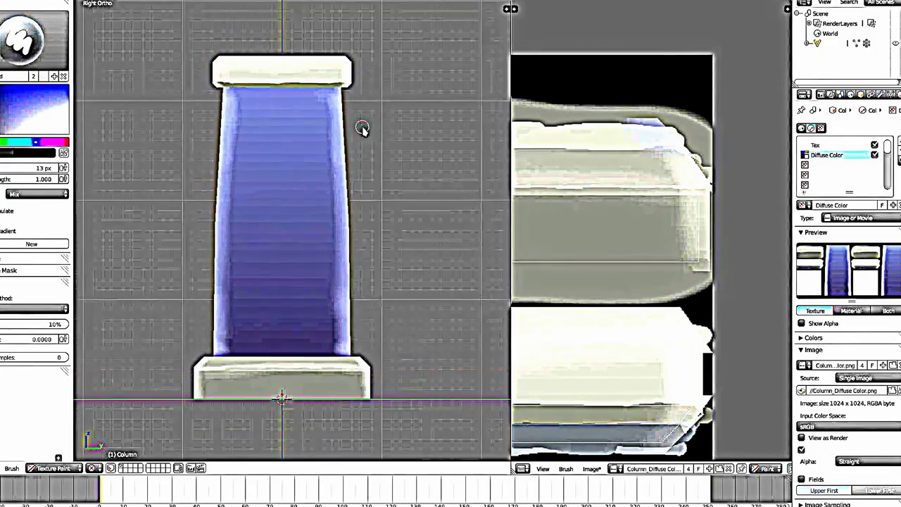
{"action": "scroll", "coordinate": [670, 213], "scroll_direction": "up", "scroll_amount": 2}
{"action": "scroll", "coordinate": [707, 282], "scroll_direction": "down", "scroll_amount": 3}
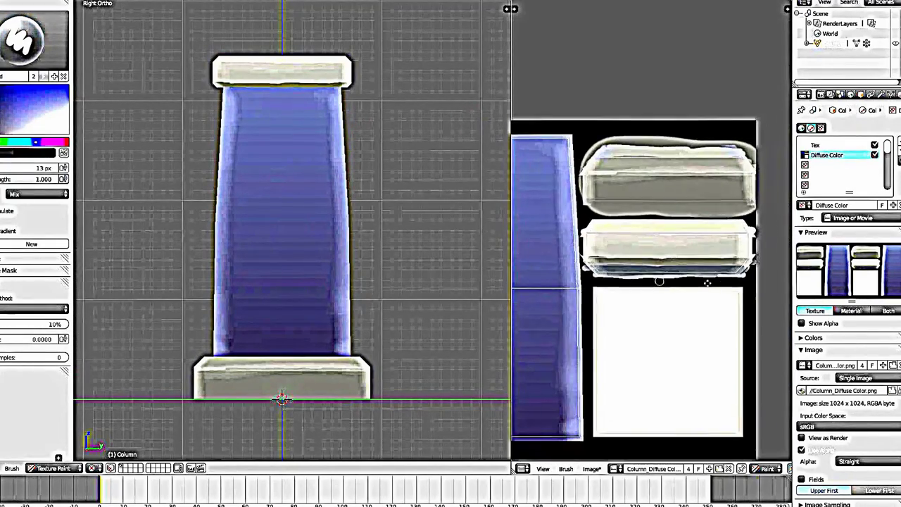
{"action": "scroll", "coordinate": [707, 283], "scroll_direction": "up", "scroll_amount": 4}
{"action": "scroll", "coordinate": [669, 283], "scroll_direction": "down", "scroll_amount": 1}
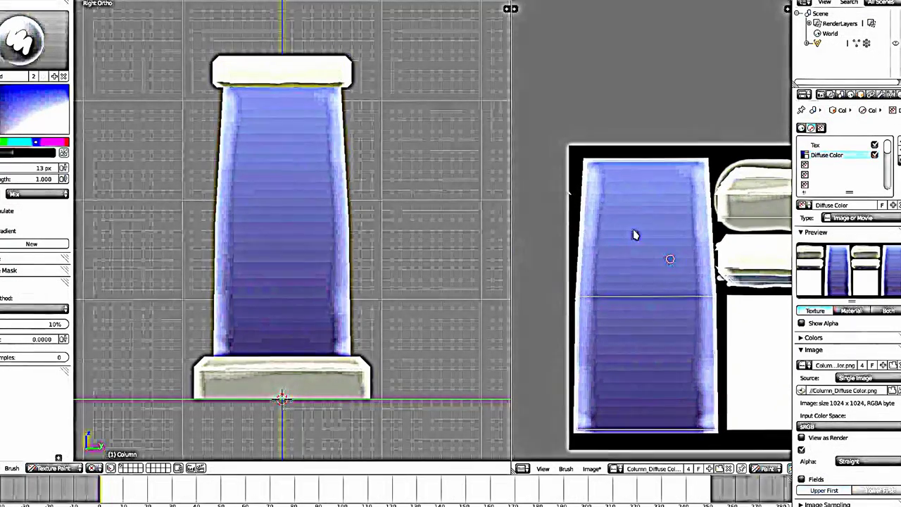
Draw horizontal and vertical joint lines dividing the top two block rows of the shaft
{"action": "mouse_move", "coordinate": [583, 211]}
{"action": "left_mouse_down"}
{"action": "mouse_move", "coordinate": [579, 202]}
{"action": "mouse_move", "coordinate": [716, 204]}
{"action": "left_mouse_up"}
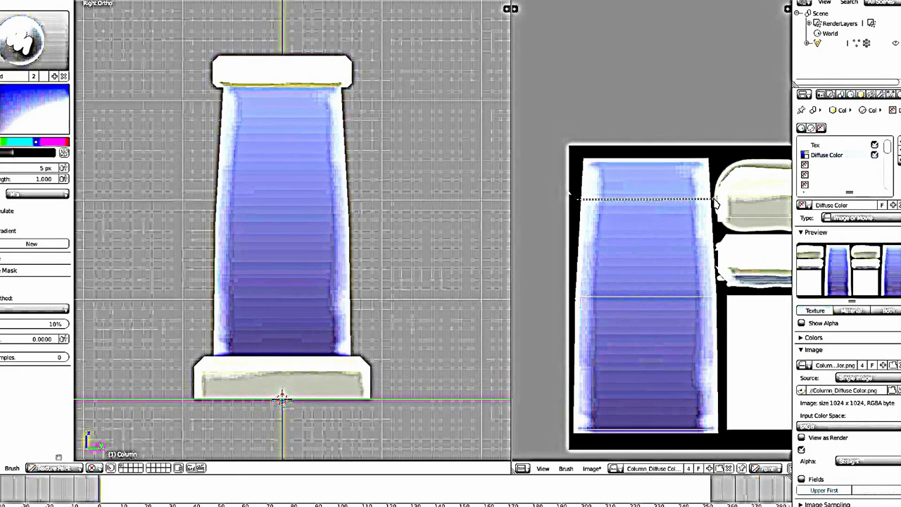
{"action": "left_click_drag", "start_coordinate": [717, 203], "coordinate": [716, 203]}
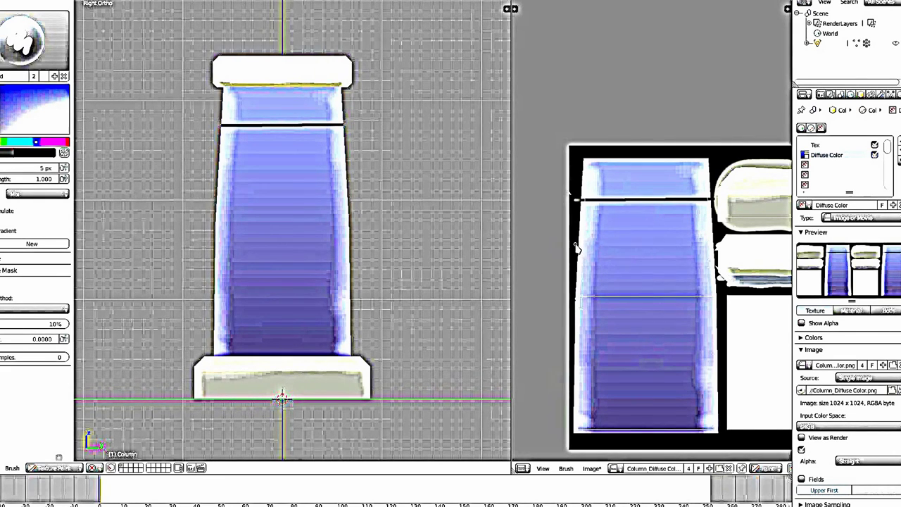
{"action": "left_click_drag", "start_coordinate": [575, 244], "coordinate": [643, 250]}
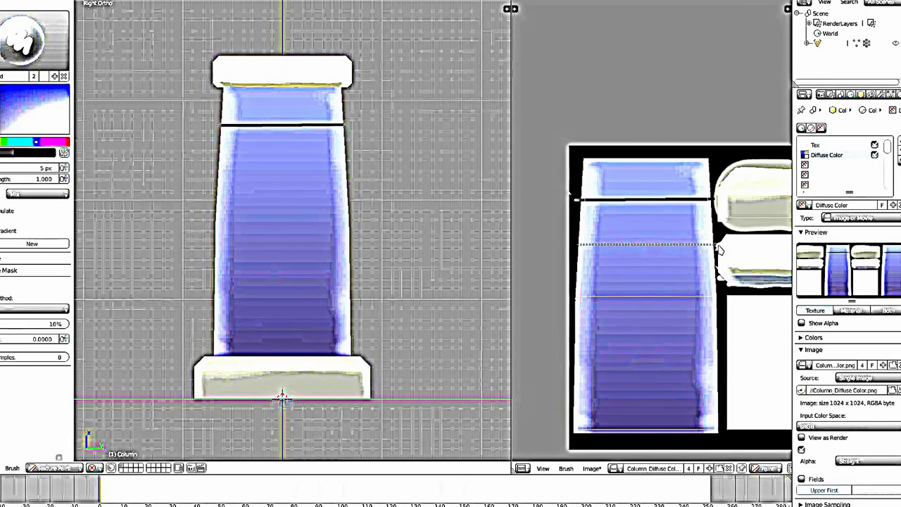
{"action": "left_click_drag", "start_coordinate": [720, 250], "coordinate": [719, 248]}
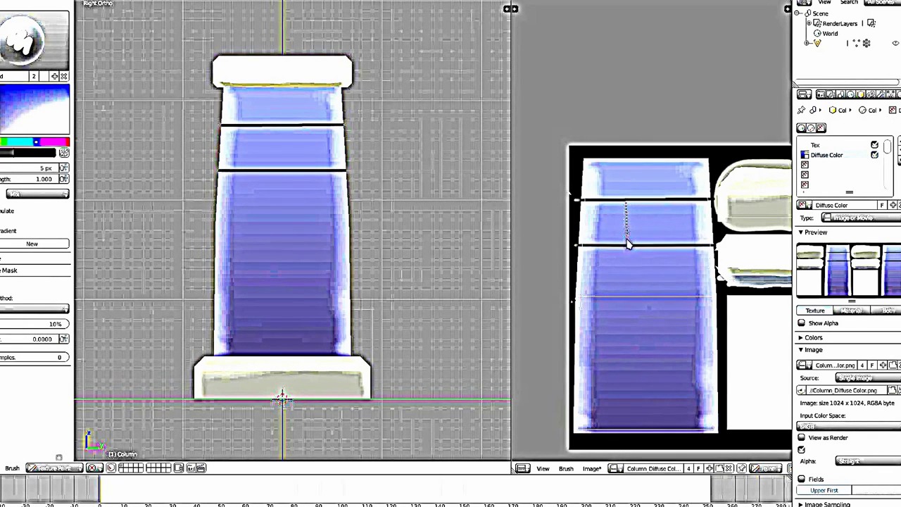
{"action": "left_click_drag", "start_coordinate": [628, 243], "coordinate": [627, 245]}
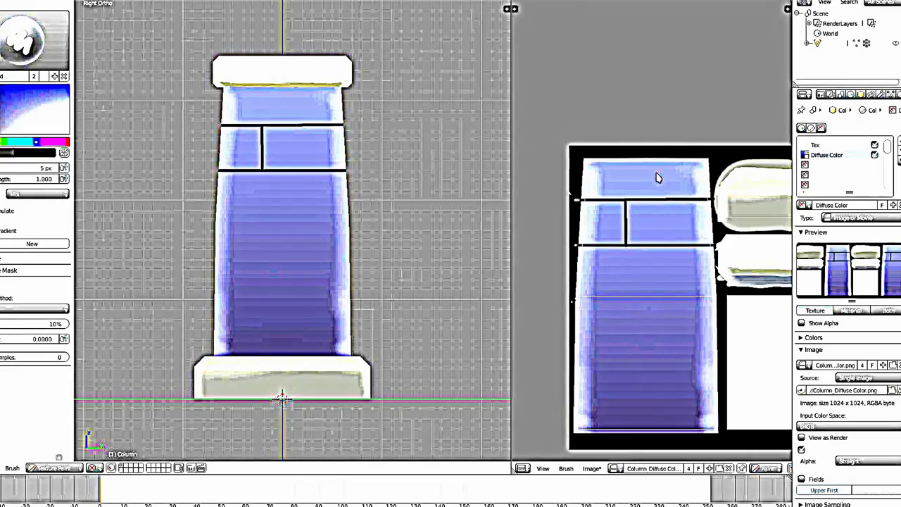
{"action": "left_click_drag", "start_coordinate": [654, 167], "coordinate": [655, 196]}
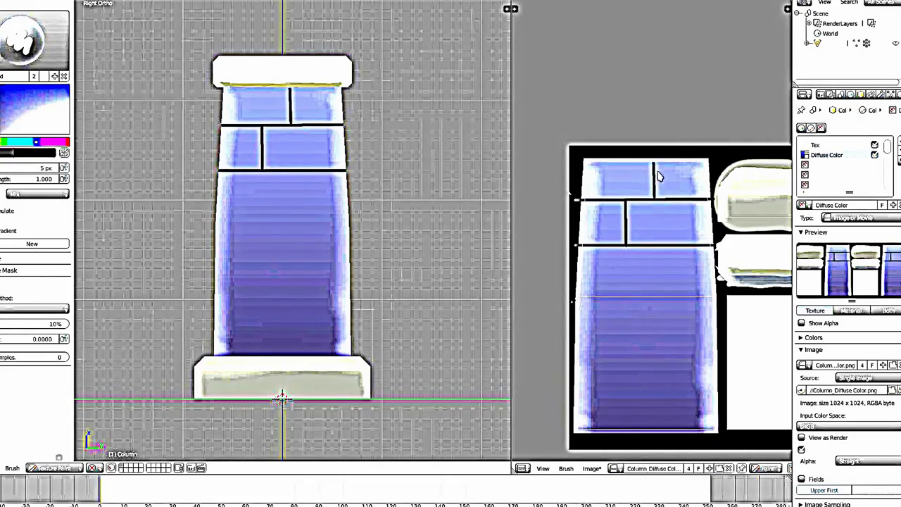
Add vertical and horizontal joints on the third block row, undoing the last horizontal line
{"action": "middle_click_drag", "start_coordinate": [378, 223], "coordinate": [342, 233]}
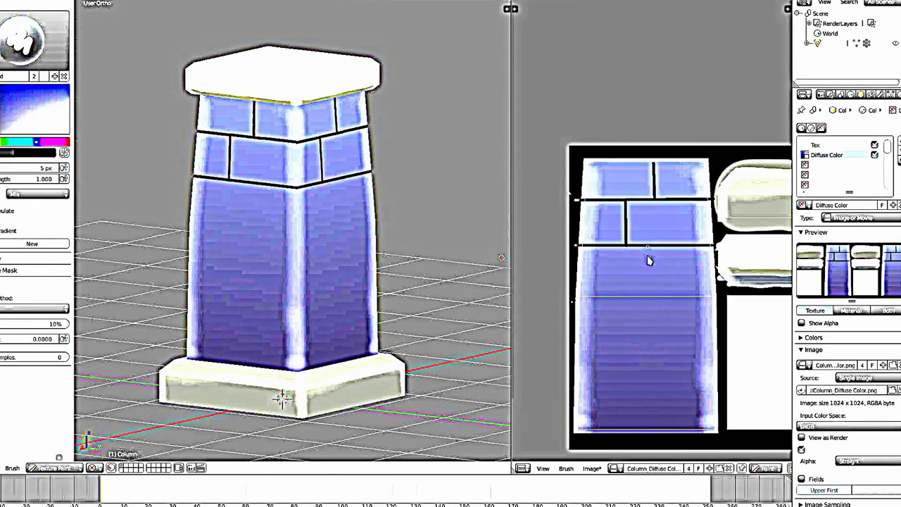
{"action": "mouse_move", "coordinate": [650, 261]}
{"action": "left_mouse_down"}
{"action": "mouse_move", "coordinate": [651, 341]}
{"action": "mouse_move", "coordinate": [576, 334]}
{"action": "left_mouse_up"}
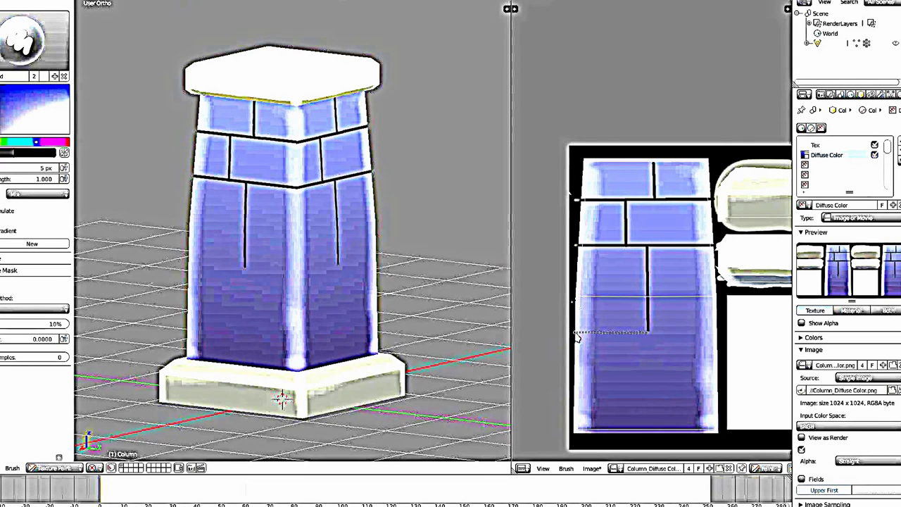
{"action": "left_click_drag", "start_coordinate": [650, 290], "coordinate": [719, 290]}
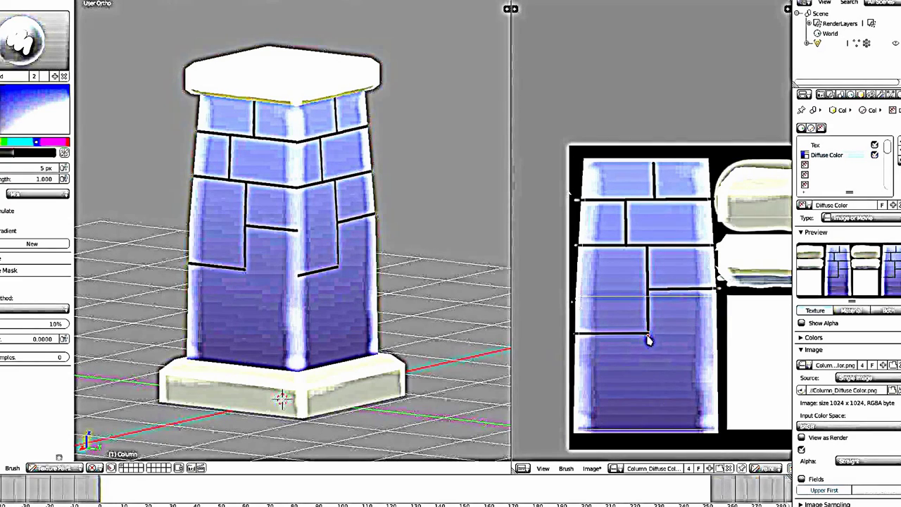
{"action": "middle_click_drag", "start_coordinate": [338, 261], "coordinate": [326, 266]}
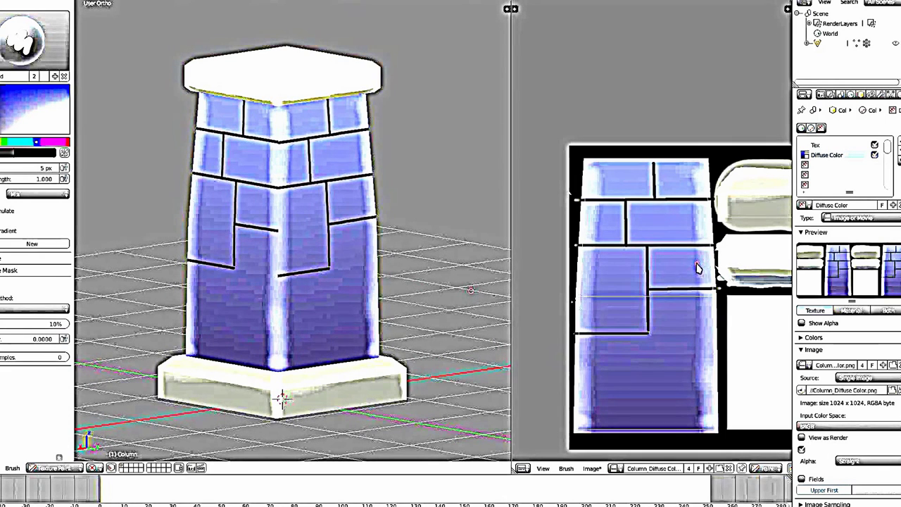
{"action": "key", "text": "ctrl+z"}
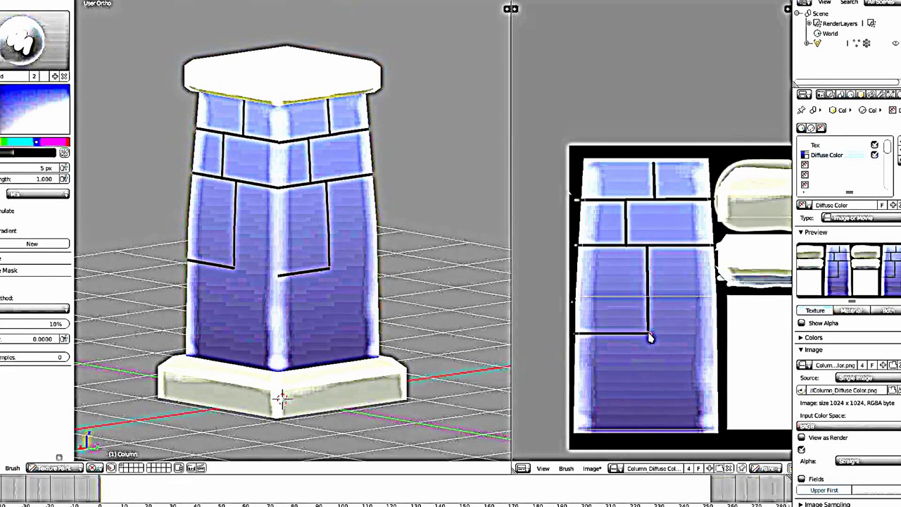
Paint a full-width horizontal joint and a vertical joint in the lower shaft
{"action": "left_click_drag", "start_coordinate": [719, 337], "coordinate": [720, 337]}
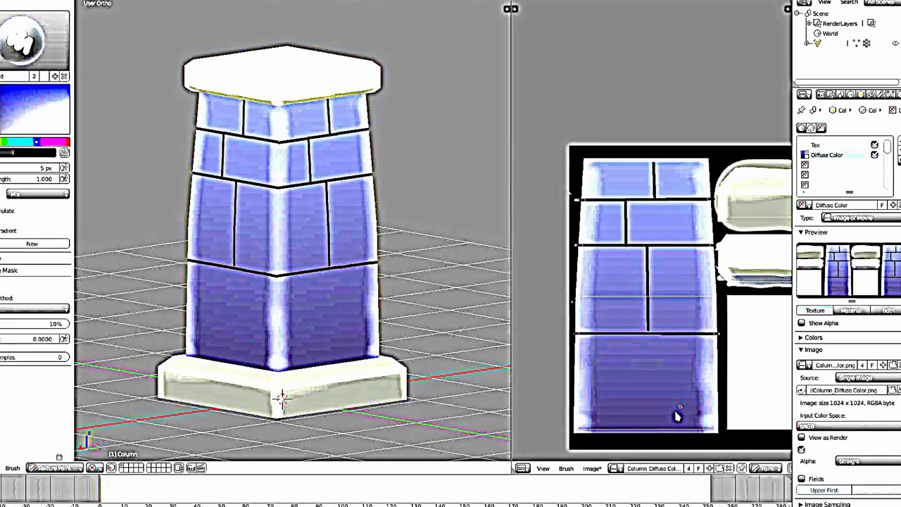
{"action": "middle_click_drag", "start_coordinate": [423, 336], "coordinate": [383, 308]}
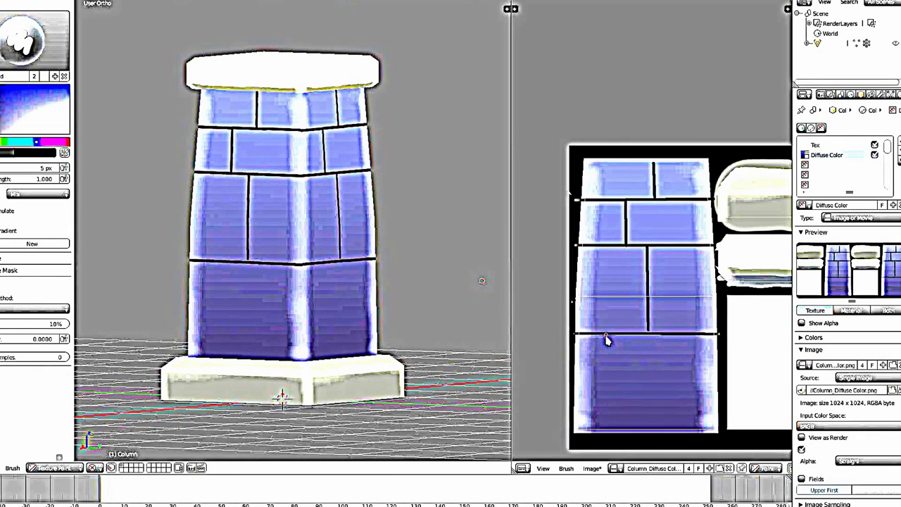
{"action": "mouse_move", "coordinate": [605, 336]}
{"action": "left_mouse_down"}
{"action": "mouse_move", "coordinate": [606, 403]}
{"action": "mouse_move", "coordinate": [686, 375]}
{"action": "left_mouse_up"}
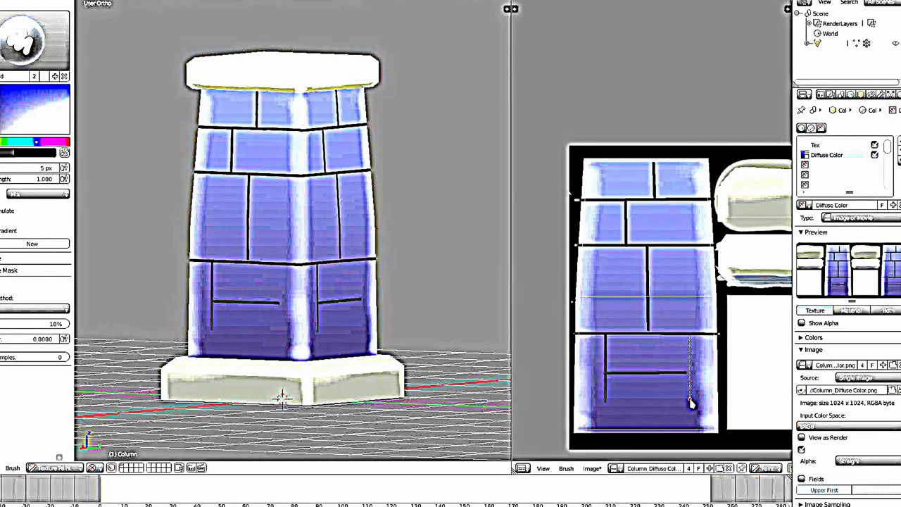
{"action": "mouse_move", "coordinate": [694, 408]}
{"action": "left_mouse_down"}
{"action": "mouse_move", "coordinate": [690, 402]}
{"action": "mouse_move", "coordinate": [717, 403]}
{"action": "left_mouse_up"}
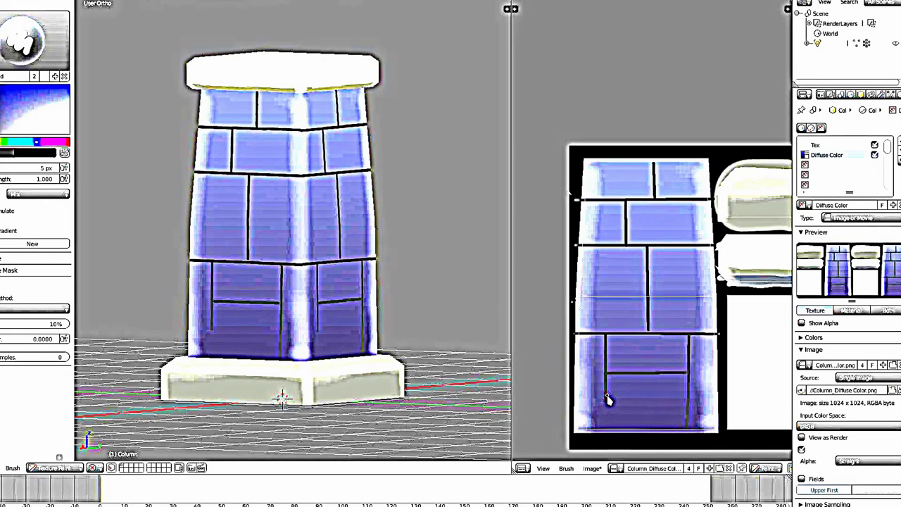
{"action": "left_click_drag", "start_coordinate": [610, 432], "coordinate": [612, 483]}
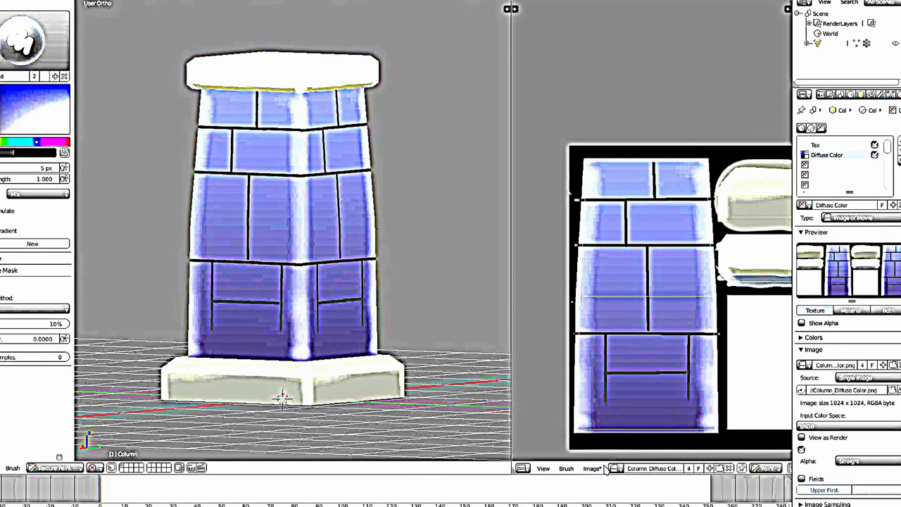
{"action": "left_click_drag", "start_coordinate": [605, 421], "coordinate": [620, 343]}
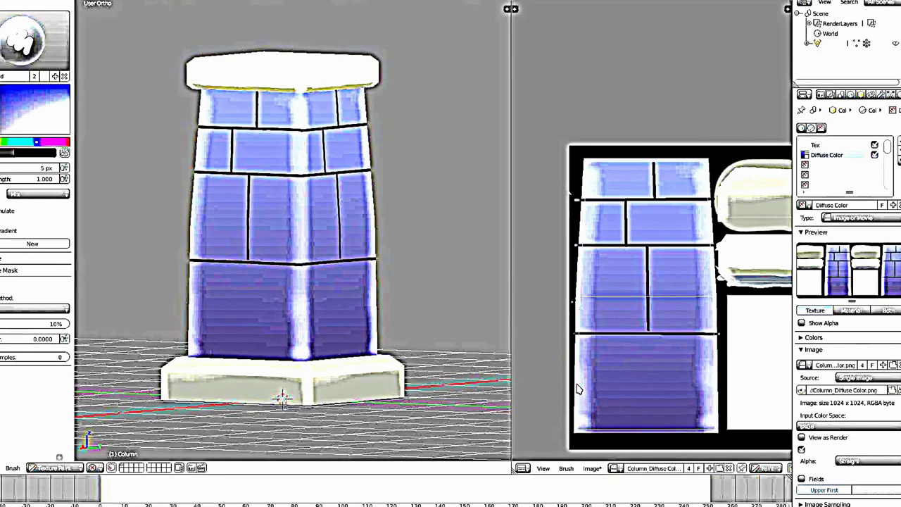
Add a horizontal joint and vertical joints in the bottom block rows, undoing a stray line
{"action": "left_click_drag", "start_coordinate": [643, 386], "coordinate": [672, 387]}
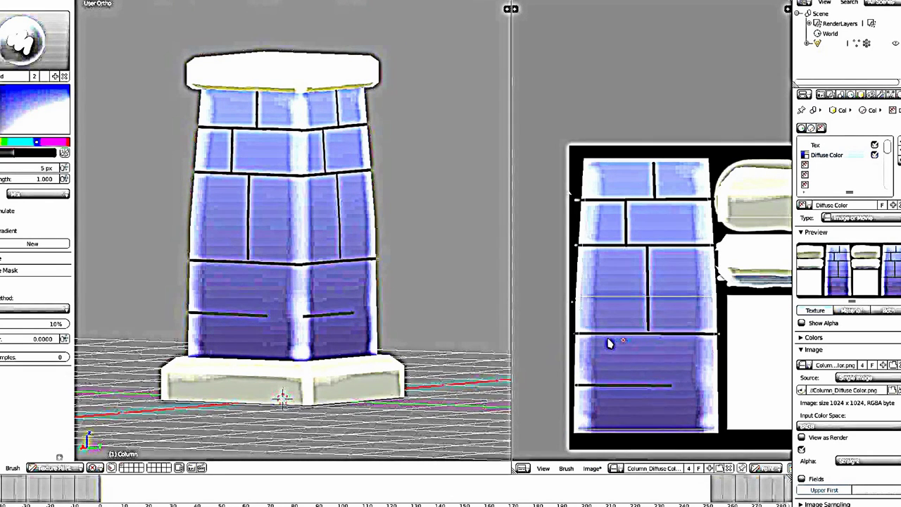
{"action": "left_click_drag", "start_coordinate": [607, 336], "coordinate": [608, 348]}
{"action": "left_click_drag", "start_coordinate": [611, 388], "coordinate": [610, 384]}
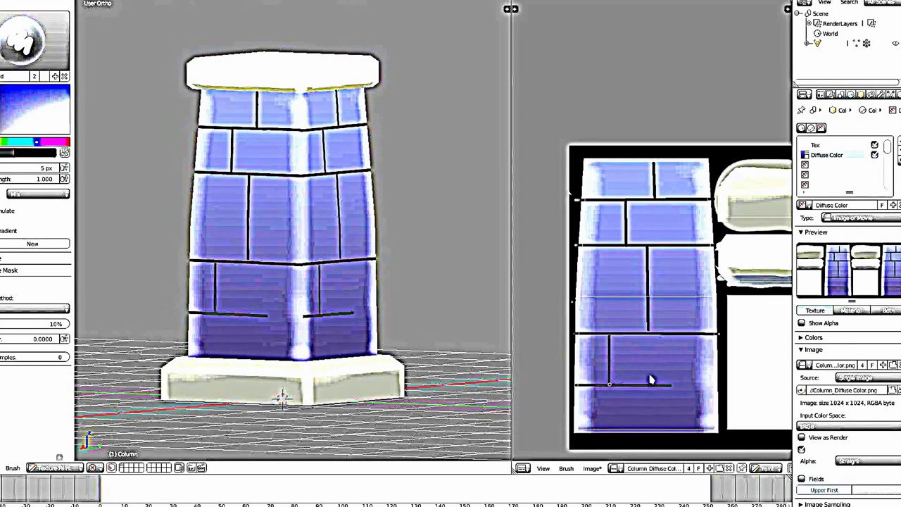
{"action": "left_click_drag", "start_coordinate": [722, 389], "coordinate": [722, 387]}
{"action": "key", "text": "ctrl+z"}
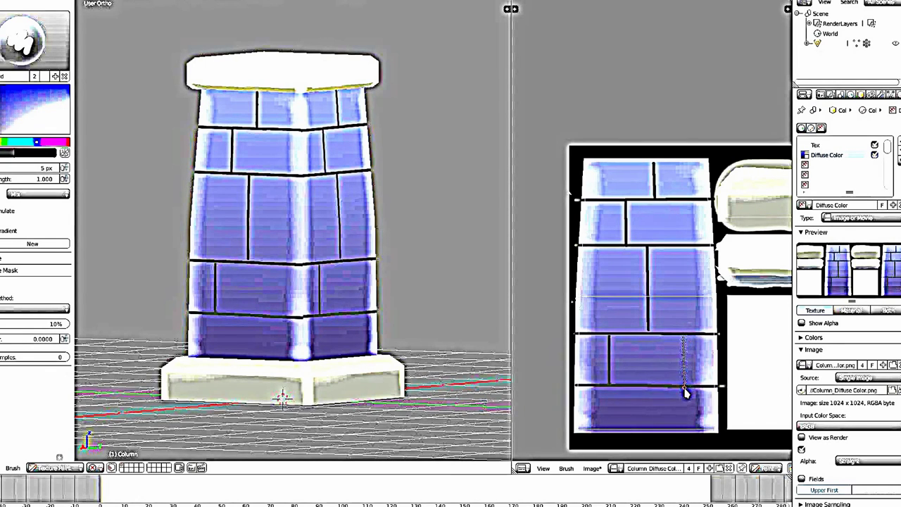
{"action": "left_click_drag", "start_coordinate": [687, 393], "coordinate": [685, 390]}
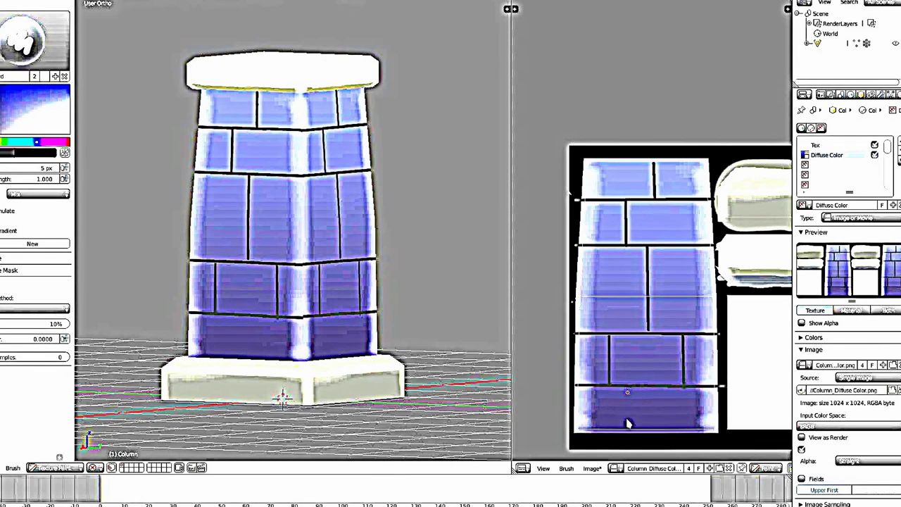
{"action": "left_click_drag", "start_coordinate": [673, 411], "coordinate": [674, 410]}
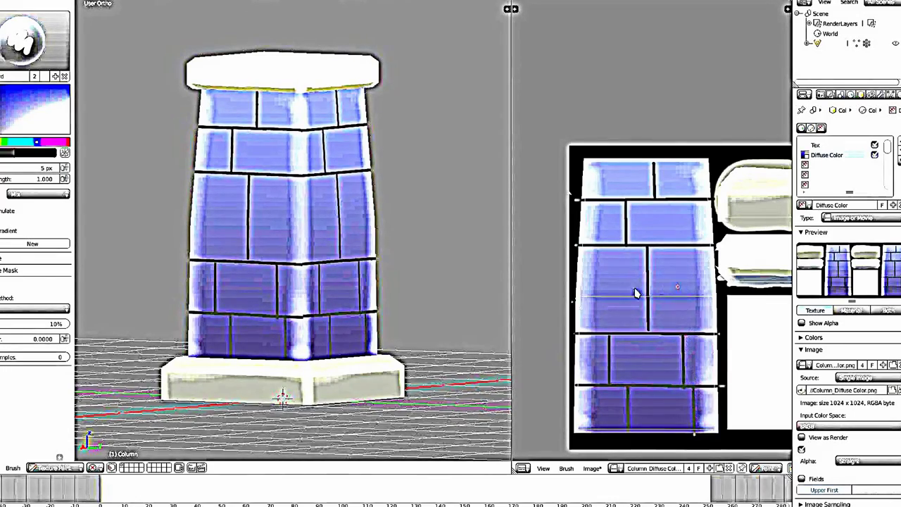
{"action": "mouse_move", "coordinate": [292, 322]}
{"action": "middle_mouse_down"}
{"action": "mouse_move", "coordinate": [457, 328]}
{"action": "mouse_move", "coordinate": [448, 334]}
{"action": "mouse_move", "coordinate": [413, 267]}
{"action": "mouse_move", "coordinate": [421, 293]}
{"action": "mouse_move", "coordinate": [397, 276]}
{"action": "middle_mouse_up"}
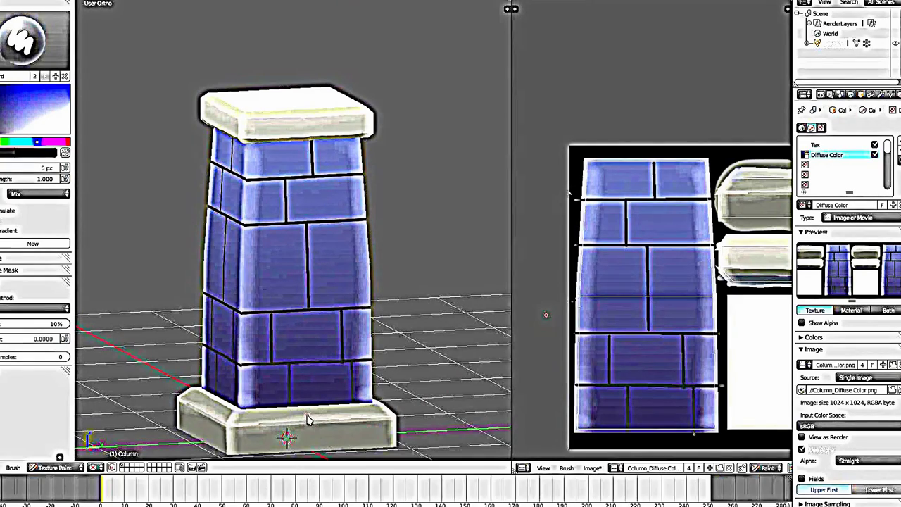
Pan the texture to the cap pieces and sample the cap's pale cream colour
{"action": "middle_click_drag", "start_coordinate": [703, 289], "coordinate": [528, 331]}
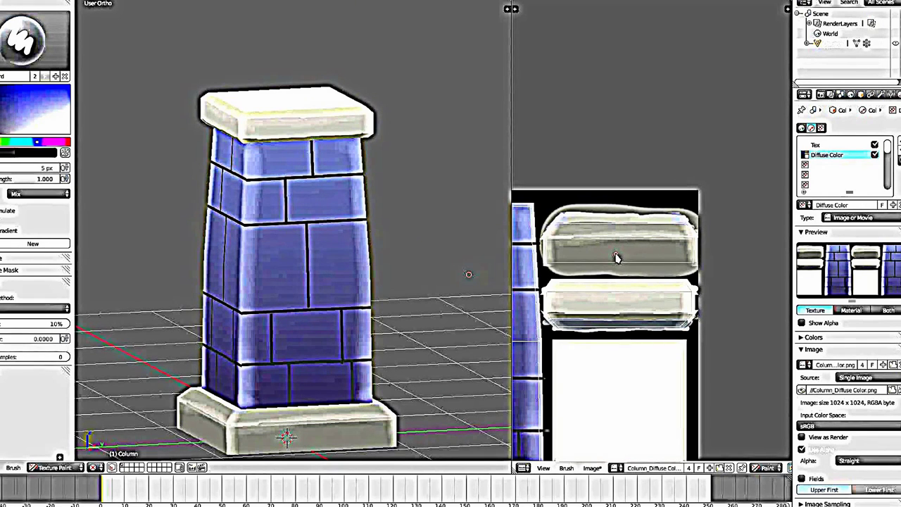
{"action": "key", "text": "s"}
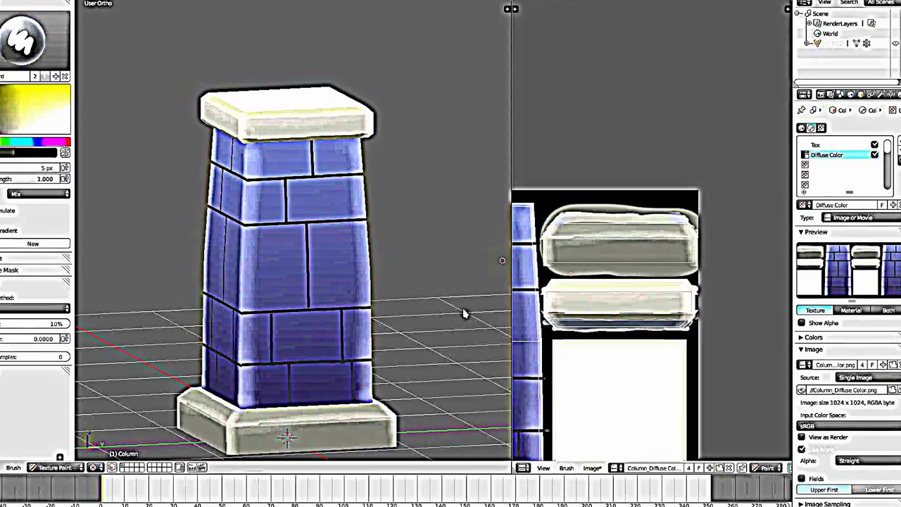
In Right Ortho, paint a dark vertical joint down the base and extend it in the texture image
{"action": "key", "text": "KP_3"}
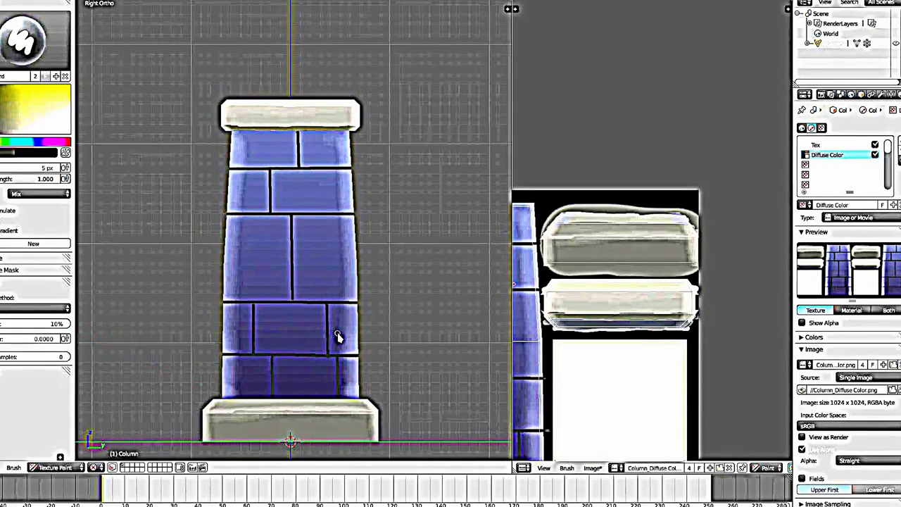
{"action": "scroll", "coordinate": [313, 411], "scroll_direction": "up", "scroll_amount": 2}
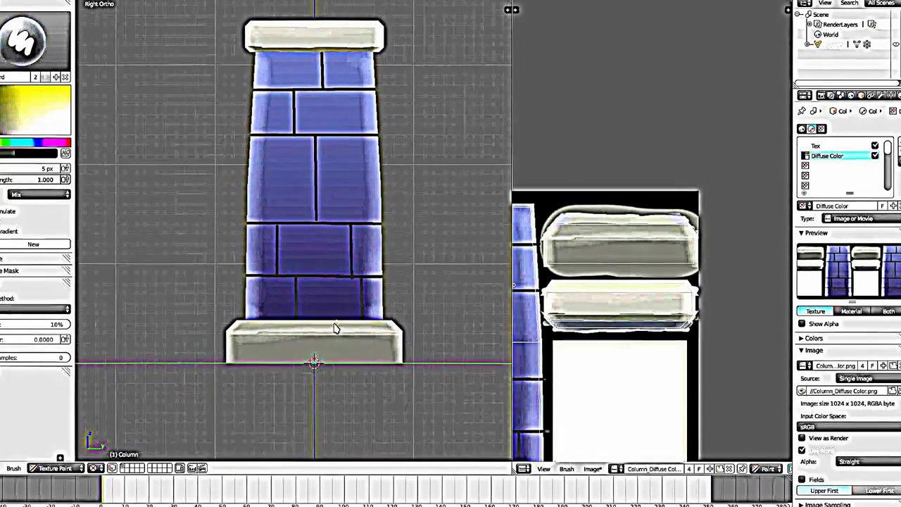
{"action": "scroll", "coordinate": [314, 395], "scroll_direction": "up", "scroll_amount": 2}
{"action": "scroll", "coordinate": [317, 352], "scroll_direction": "up", "scroll_amount": 2}
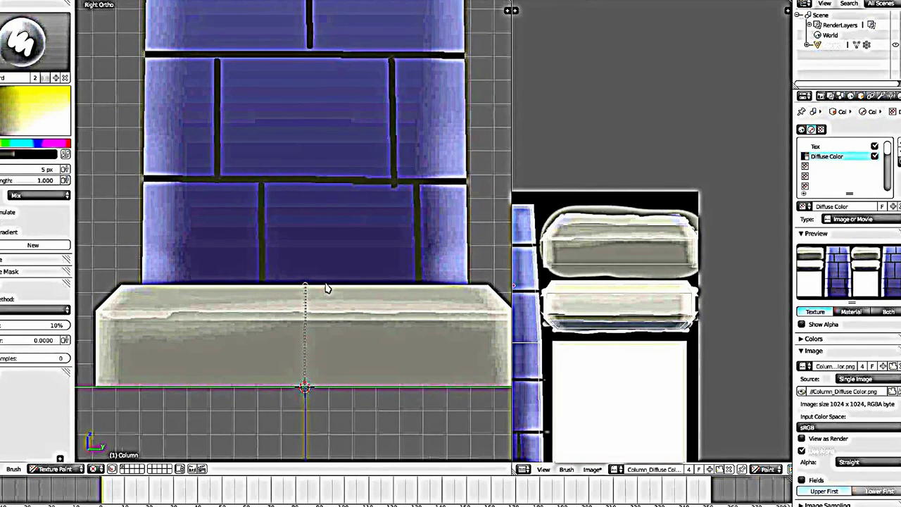
{"action": "left_click_drag", "start_coordinate": [326, 289], "coordinate": [326, 289]}
{"action": "scroll", "coordinate": [604, 169], "scroll_direction": "up", "scroll_amount": 1}
{"action": "scroll", "coordinate": [605, 169], "scroll_direction": "up", "scroll_amount": 2}
{"action": "scroll", "coordinate": [605, 165], "scroll_direction": "up", "scroll_amount": 2}
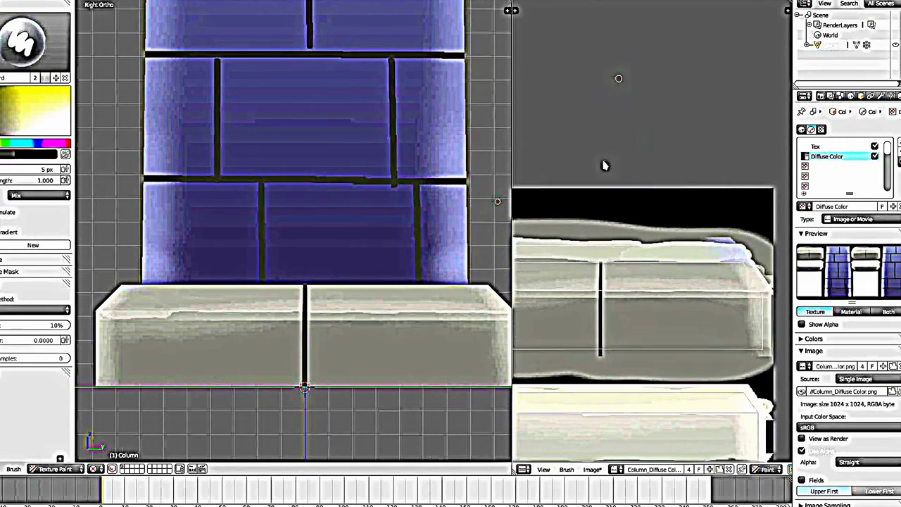
{"action": "left_click_drag", "start_coordinate": [602, 268], "coordinate": [601, 227]}
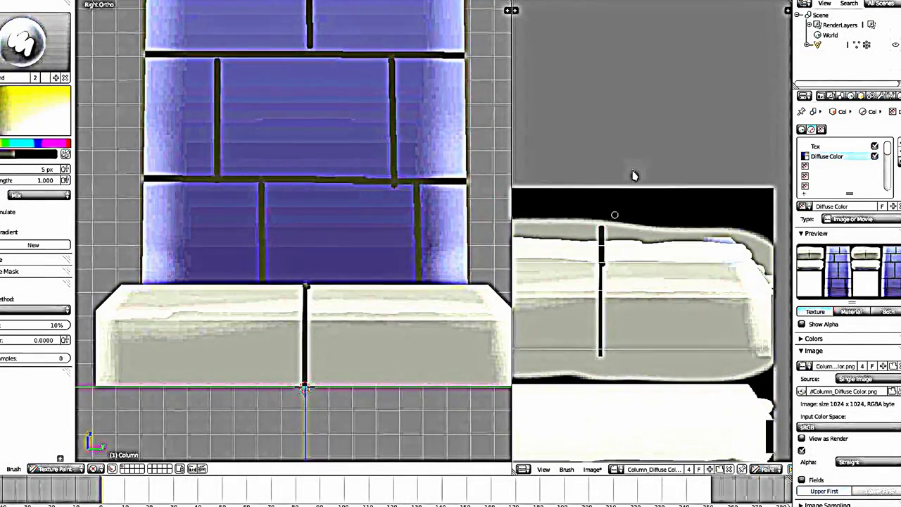
{"action": "scroll", "coordinate": [333, 350], "scroll_direction": "down", "scroll_amount": 2}
{"action": "mouse_move", "coordinate": [334, 350]}
{"action": "middle_mouse_down"}
{"action": "mouse_move", "coordinate": [357, 383]}
{"action": "mouse_move", "coordinate": [366, 357]}
{"action": "mouse_move", "coordinate": [422, 370]}
{"action": "mouse_move", "coordinate": [323, 343]}
{"action": "middle_mouse_up"}
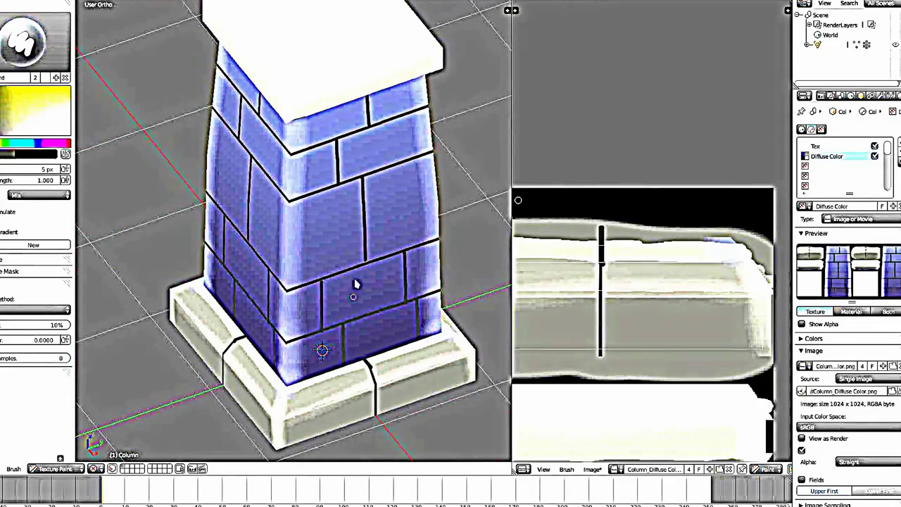
Pick another brush from the brush list and save the Column_Diffuse Color image with Alt+S
{"action": "middle_click_drag", "start_coordinate": [359, 282], "coordinate": [386, 233]}
{"action": "scroll", "coordinate": [386, 232], "scroll_direction": "down", "scroll_amount": 2}
{"action": "mouse_move", "coordinate": [445, 243]}
{"action": "middle_mouse_down"}
{"action": "mouse_move", "coordinate": [354, 317]}
{"action": "mouse_move", "coordinate": [272, 211]}
{"action": "middle_mouse_up"}
{"action": "scroll", "coordinate": [366, 292], "scroll_direction": "up", "scroll_amount": 3}
{"action": "left_click", "coordinate": [25, 39]}
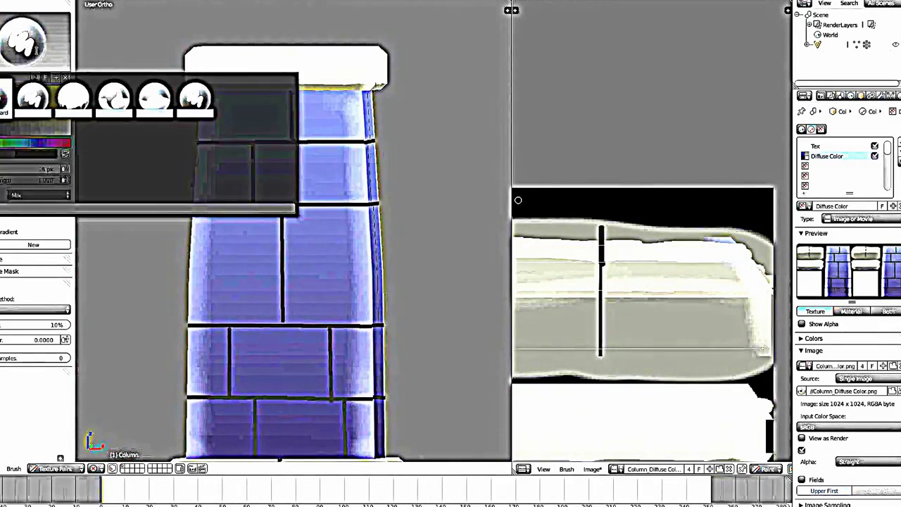
{"action": "left_click", "coordinate": [35, 95]}
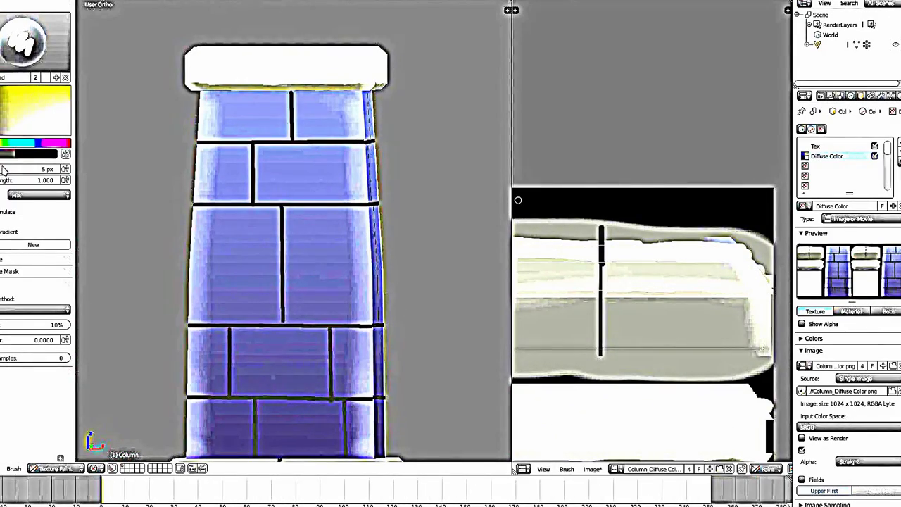
{"action": "key", "text": "alt+s"}
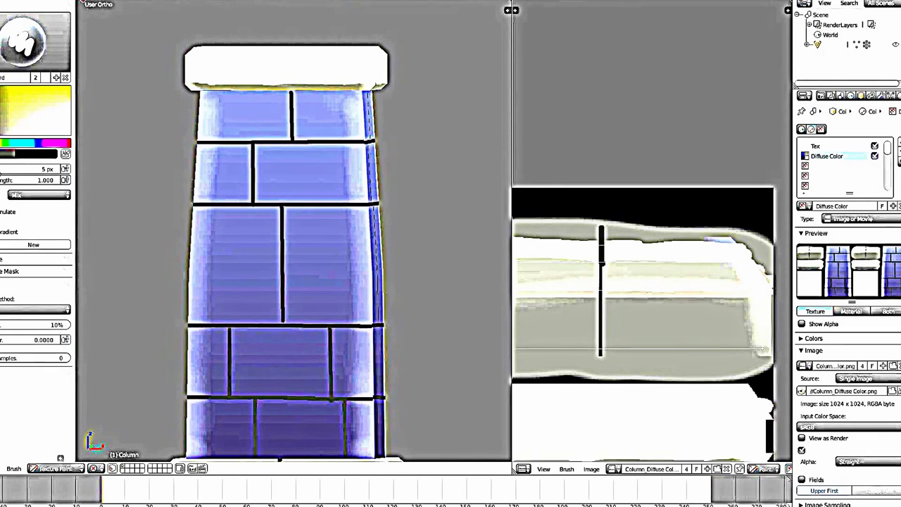
{"action": "mouse_move", "coordinate": [274, 225]}
{"action": "middle_mouse_down"}
{"action": "mouse_move", "coordinate": [266, 235]}
{"action": "mouse_move", "coordinate": [278, 228]}
{"action": "mouse_move", "coordinate": [320, 268]}
{"action": "middle_mouse_up"}
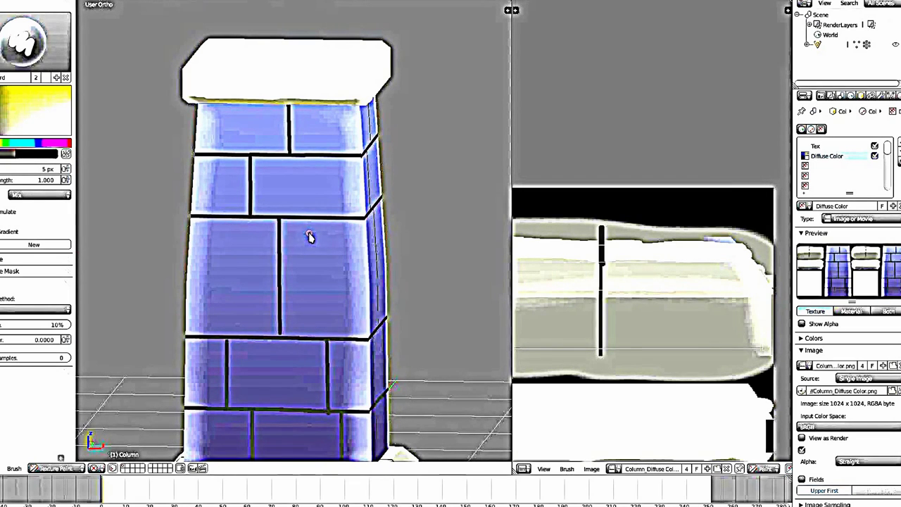
Sample the shaft's blue, enlarge the brush to 42 px and shift the colour toward cyan
{"action": "middle_click_drag", "start_coordinate": [304, 256], "coordinate": [300, 256]}
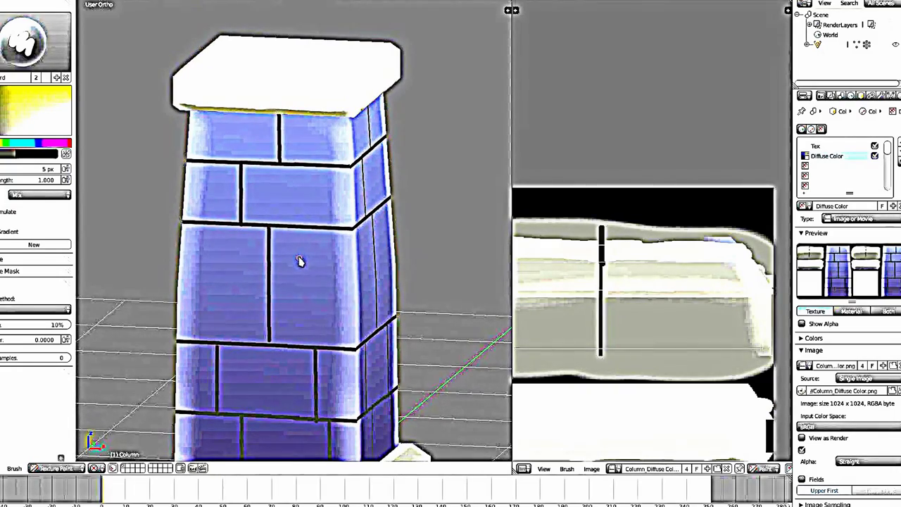
{"action": "mouse_move", "coordinate": [299, 256]}
{"action": "middle_mouse_down"}
{"action": "mouse_move", "coordinate": [317, 329]}
{"action": "mouse_move", "coordinate": [317, 310]}
{"action": "middle_mouse_up"}
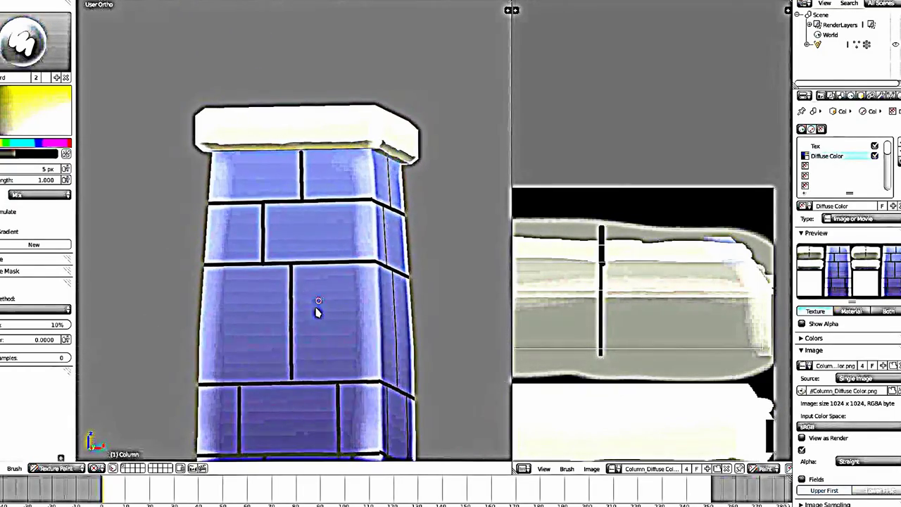
{"action": "scroll", "coordinate": [317, 312], "scroll_direction": "up", "scroll_amount": 2}
{"action": "mouse_move", "coordinate": [322, 272]}
{"action": "middle_mouse_down"}
{"action": "mouse_move", "coordinate": [324, 282]}
{"action": "mouse_move", "coordinate": [302, 220]}
{"action": "middle_mouse_up"}
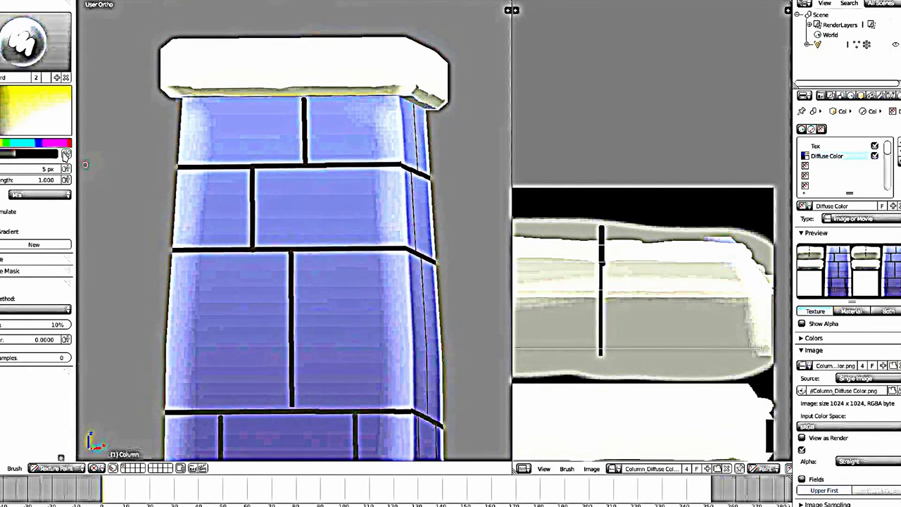
{"action": "key", "text": "s"}
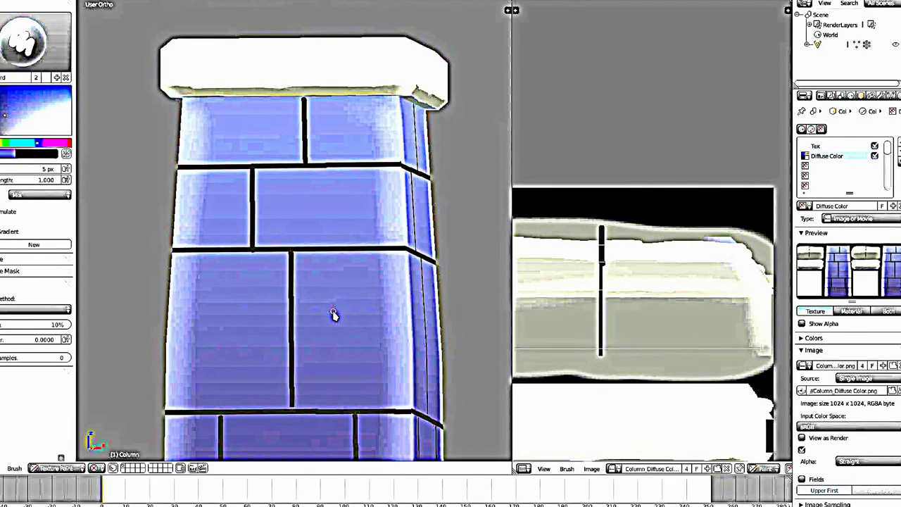
{"action": "key", "text": "f"}
{"action": "left_click", "coordinate": [350, 307]}
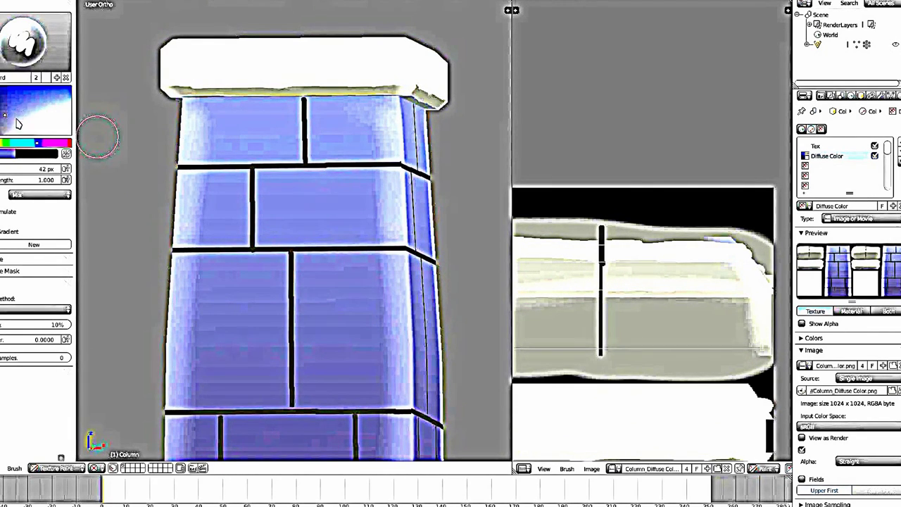
{"action": "left_click_drag", "start_coordinate": [39, 145], "coordinate": [32, 144]}
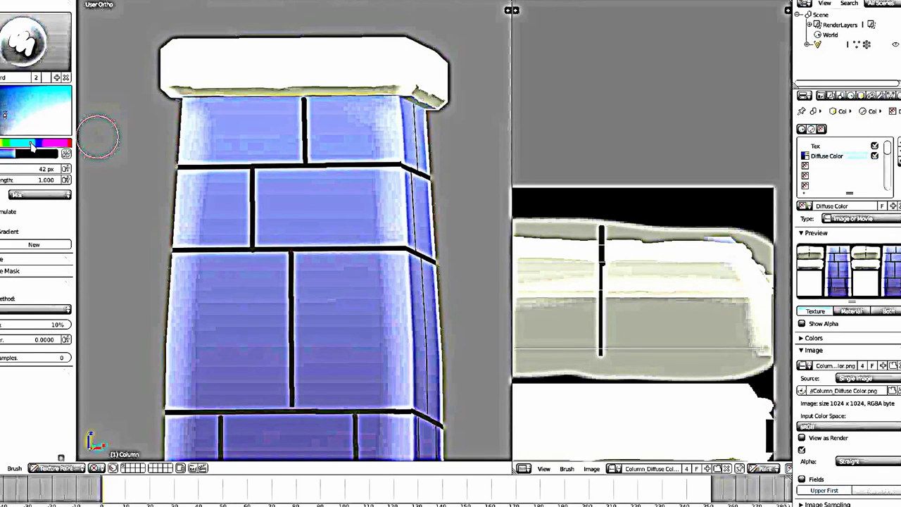
Dab cyan blotches across the lower block, then a small 20 px stroke on the left block
{"action": "left_click", "coordinate": [318, 286]}
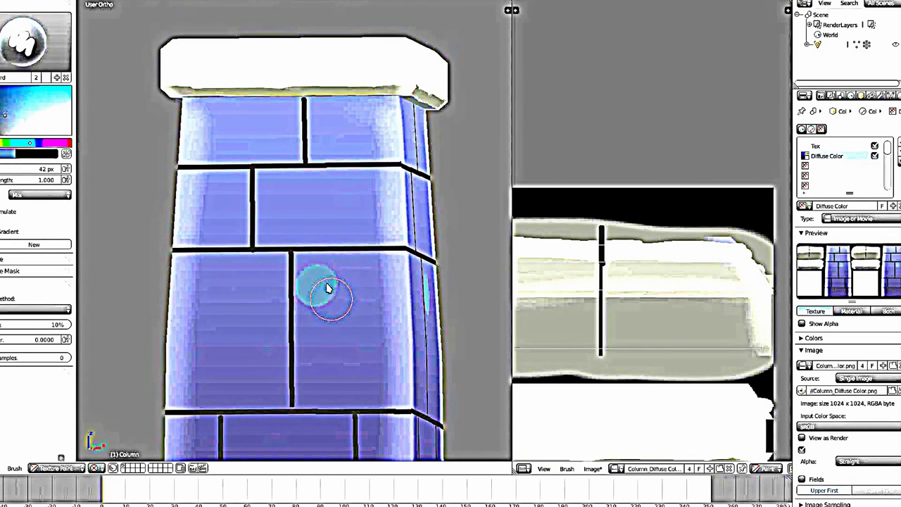
{"action": "left_click_drag", "start_coordinate": [327, 288], "coordinate": [355, 285]}
{"action": "mouse_move", "coordinate": [352, 327]}
{"action": "left_mouse_down"}
{"action": "mouse_move", "coordinate": [343, 366]}
{"action": "mouse_move", "coordinate": [332, 350]}
{"action": "mouse_move", "coordinate": [364, 354]}
{"action": "mouse_move", "coordinate": [372, 368]}
{"action": "mouse_move", "coordinate": [359, 377]}
{"action": "left_mouse_up"}
{"action": "key", "text": "f"}
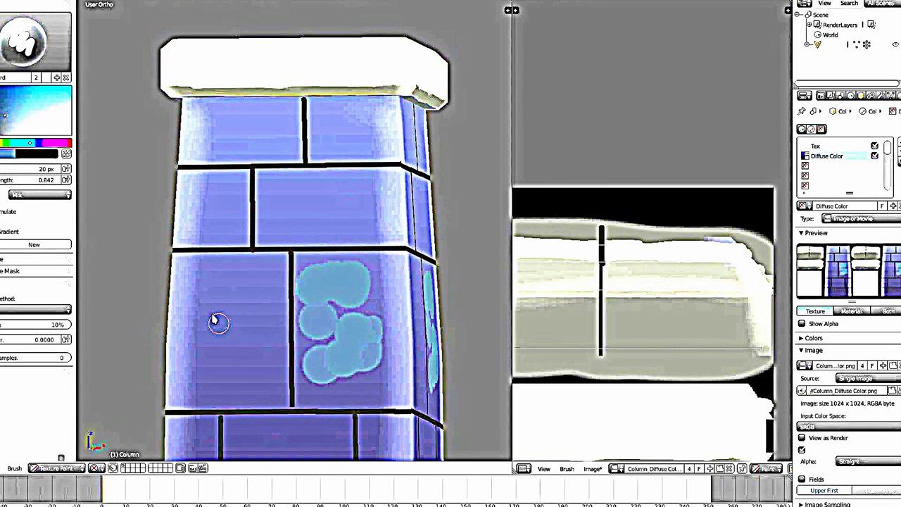
{"action": "left_click_drag", "start_coordinate": [213, 303], "coordinate": [217, 329]}
{"action": "middle_click_drag", "start_coordinate": [246, 298], "coordinate": [258, 326]}
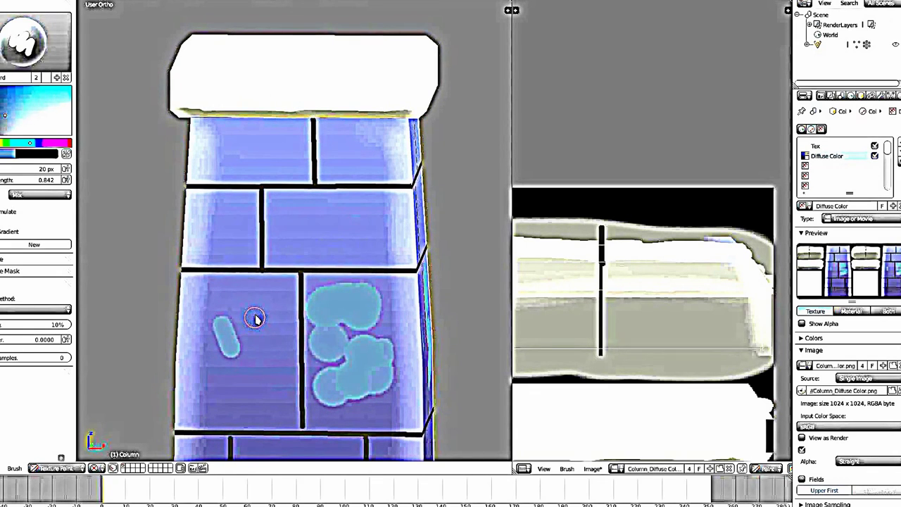
Switch the Stroke Method to Smooth Stroke, undo two strokes and lighten the colour to pale cyan
{"action": "left_click", "coordinate": [21, 308]}
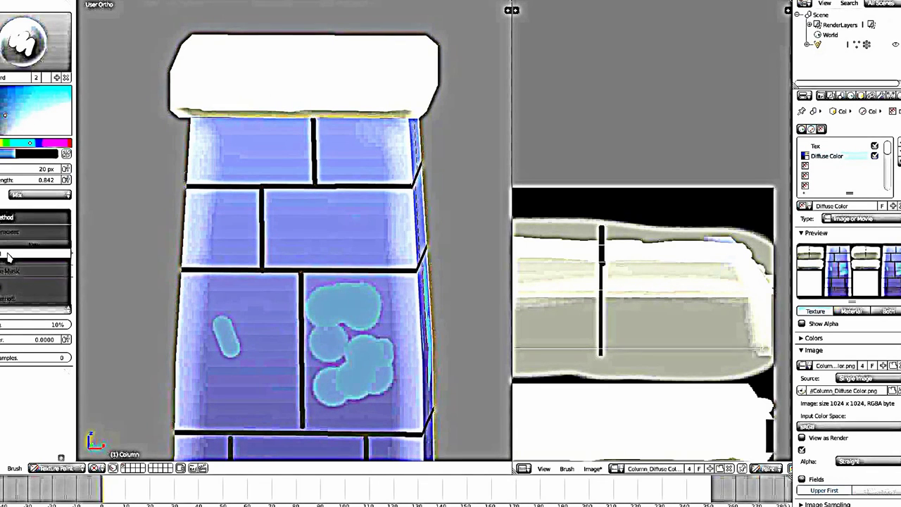
{"action": "left_click", "coordinate": [12, 281]}
{"action": "key", "text": "ctrl+z"}
{"action": "key", "text": "ctrl+z"}
{"action": "key", "text": "ctrl+z"}
{"action": "key", "text": "ctrl+z"}
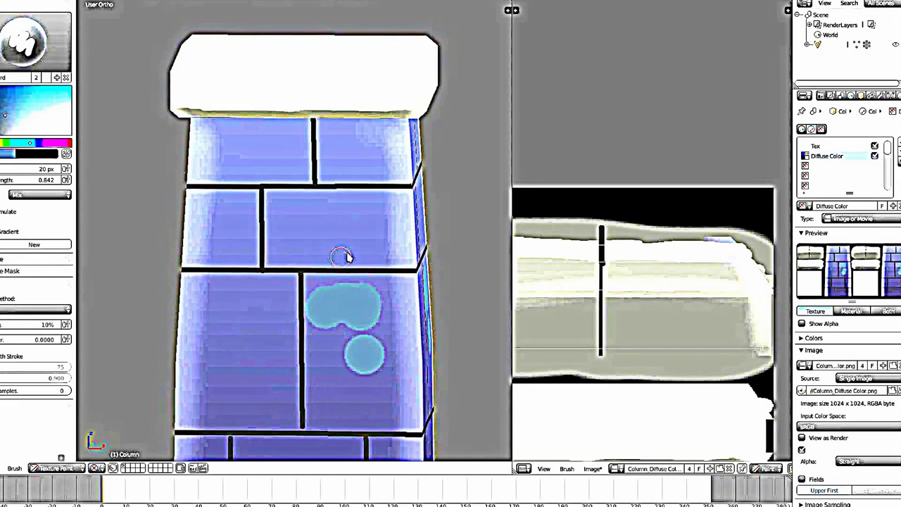
{"action": "key", "text": "ctrl+z"}
{"action": "key", "text": "ctrl+z"}
{"action": "key", "text": "ctrl+z"}
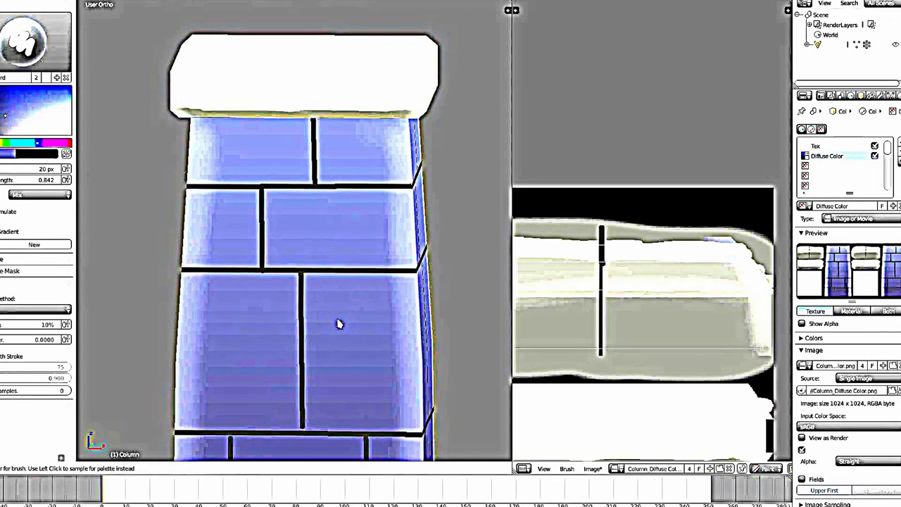
{"action": "left_click", "coordinate": [30, 144]}
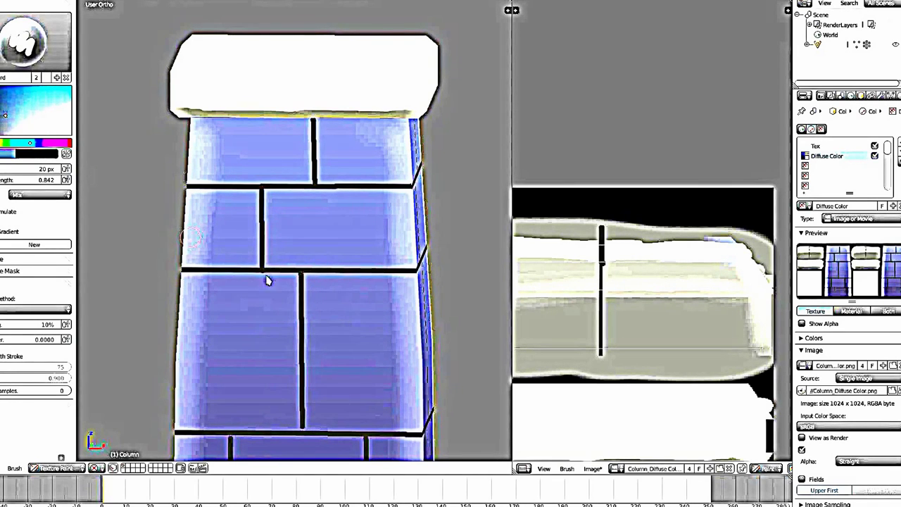
Paint light cyan blotches on the lower and left blocks at 35 px, then small 13 px spots
{"action": "mouse_move", "coordinate": [322, 307]}
{"action": "left_mouse_down"}
{"action": "mouse_move", "coordinate": [378, 336]}
{"action": "mouse_move", "coordinate": [392, 331]}
{"action": "mouse_move", "coordinate": [346, 383]}
{"action": "mouse_move", "coordinate": [398, 412]}
{"action": "mouse_move", "coordinate": [394, 422]}
{"action": "left_mouse_up"}
{"action": "key", "text": "f"}
{"action": "mouse_move", "coordinate": [235, 322]}
{"action": "left_mouse_down"}
{"action": "mouse_move", "coordinate": [215, 298]}
{"action": "mouse_move", "coordinate": [256, 298]}
{"action": "mouse_move", "coordinate": [275, 342]}
{"action": "mouse_move", "coordinate": [281, 403]}
{"action": "mouse_move", "coordinate": [263, 416]}
{"action": "mouse_move", "coordinate": [221, 397]}
{"action": "mouse_move", "coordinate": [213, 333]}
{"action": "mouse_move", "coordinate": [247, 317]}
{"action": "left_mouse_up"}
{"action": "left_click_drag", "start_coordinate": [6, 116], "coordinate": [6, 133]}
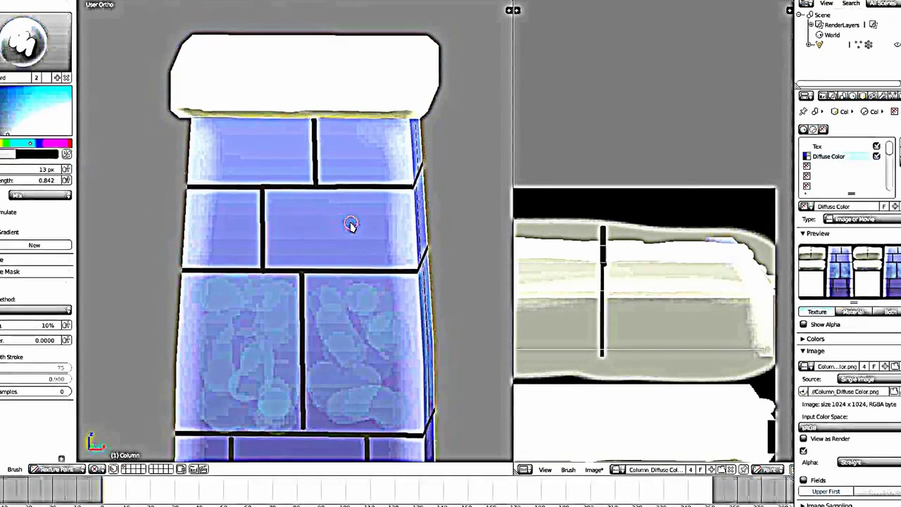
{"action": "key", "text": "f"}
{"action": "left_click", "coordinate": [371, 259]}
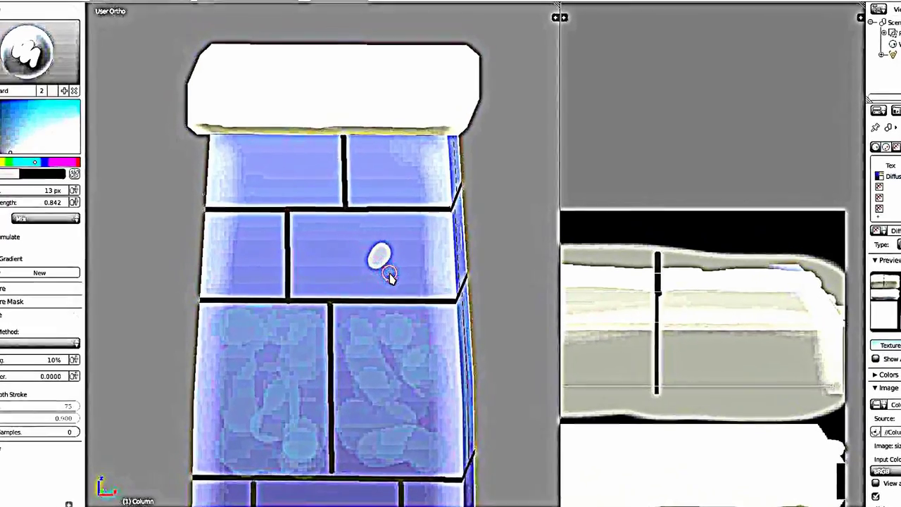
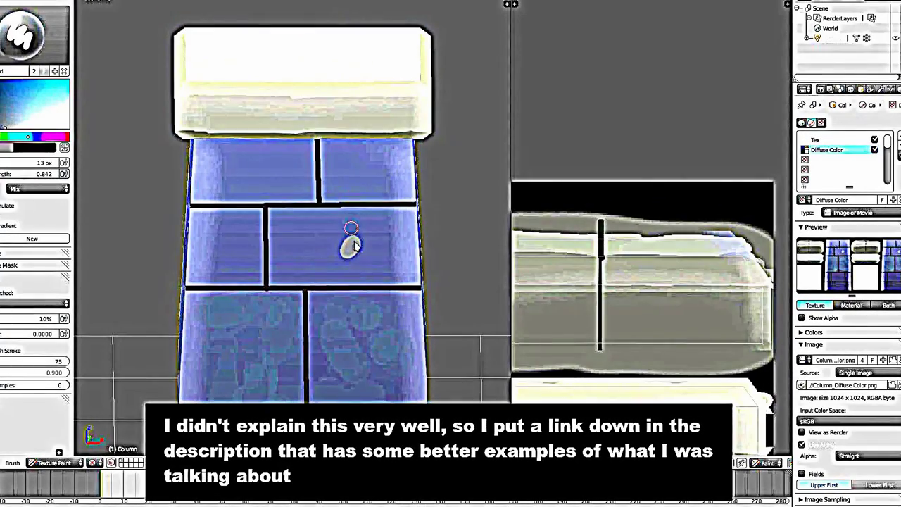
Orbit around the column to inspect the cap and bricks, then undo and redo the two pale dots
{"action": "middle_click_drag", "start_coordinate": [338, 221], "coordinate": [341, 284]}
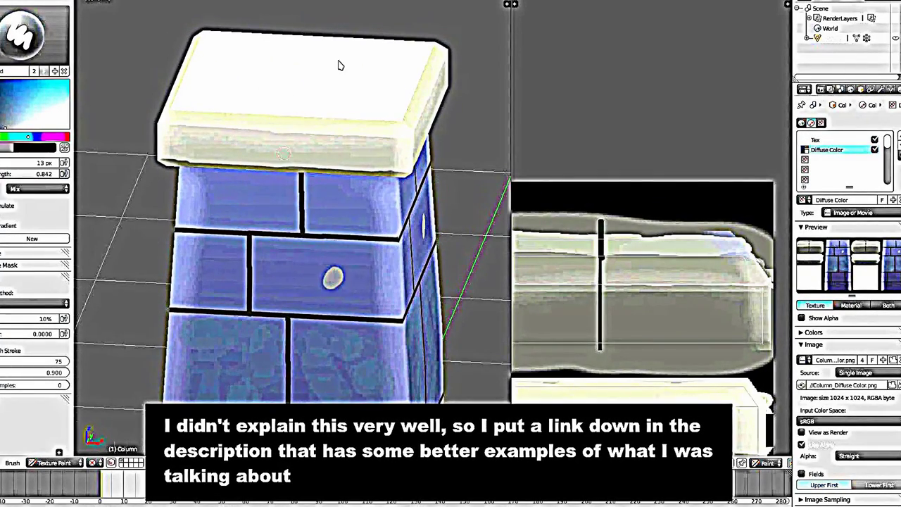
{"action": "middle_click_drag", "start_coordinate": [268, 110], "coordinate": [280, 251]}
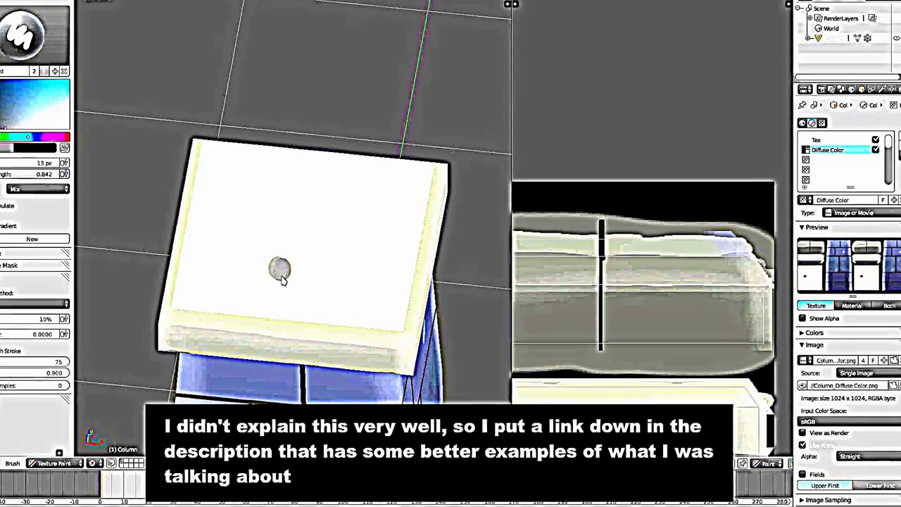
{"action": "middle_click_drag", "start_coordinate": [275, 325], "coordinate": [282, 141]}
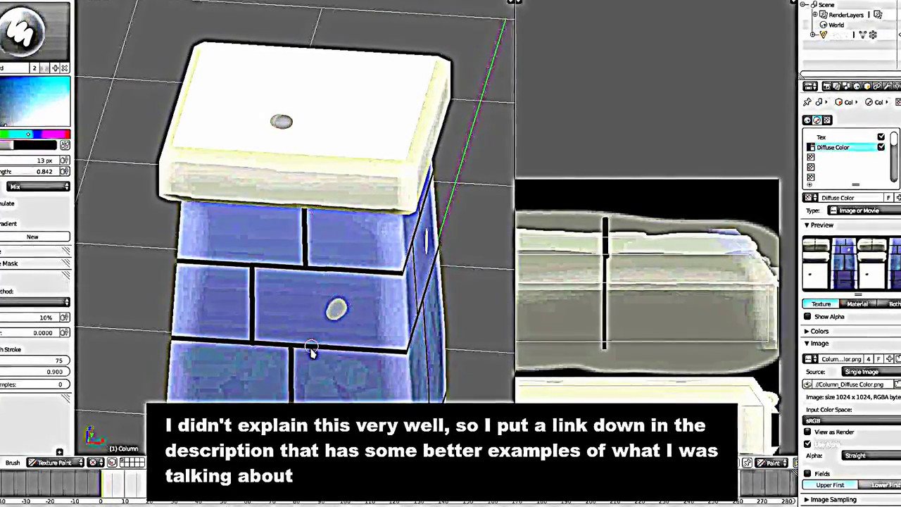
{"action": "middle_click_drag", "start_coordinate": [312, 352], "coordinate": [362, 256]}
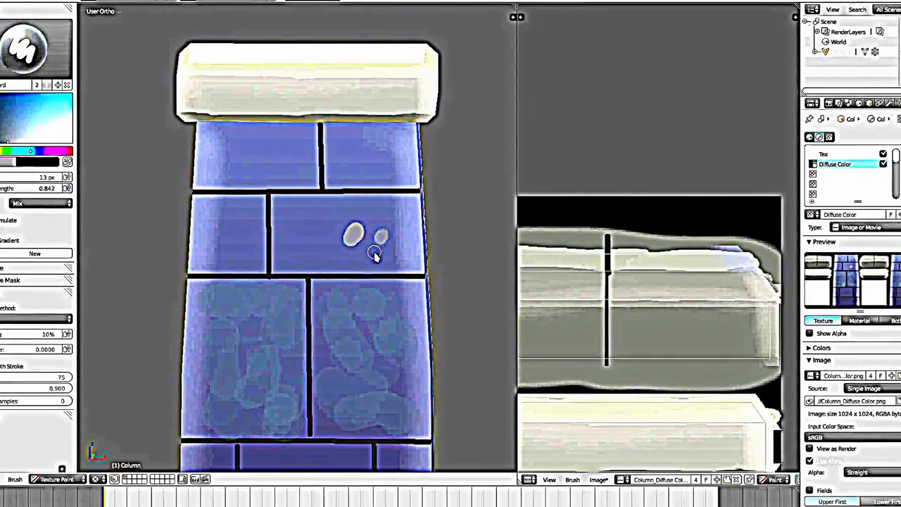
{"action": "key", "text": "ctrl+z"}
{"action": "key", "text": "ctrl+z"}
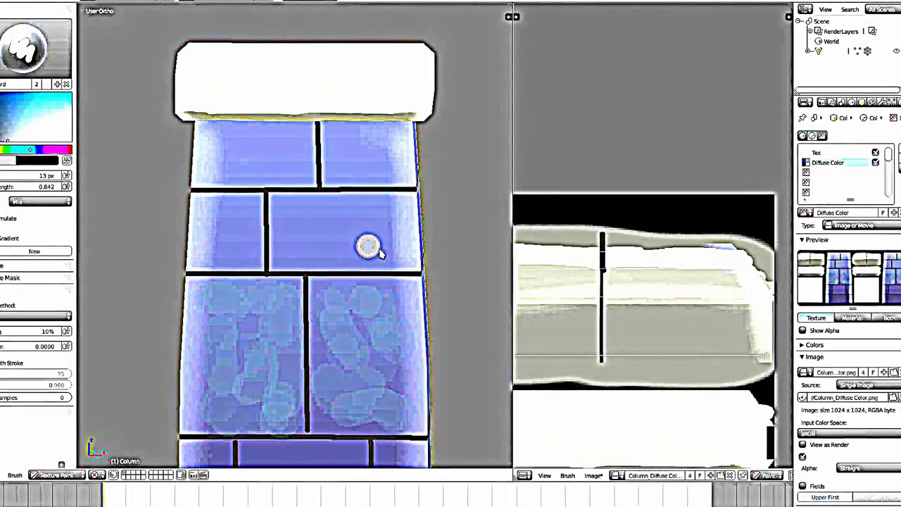
{"action": "key", "text": "ctrl+shift+z"}
{"action": "key", "text": "ctrl+shift+z"}
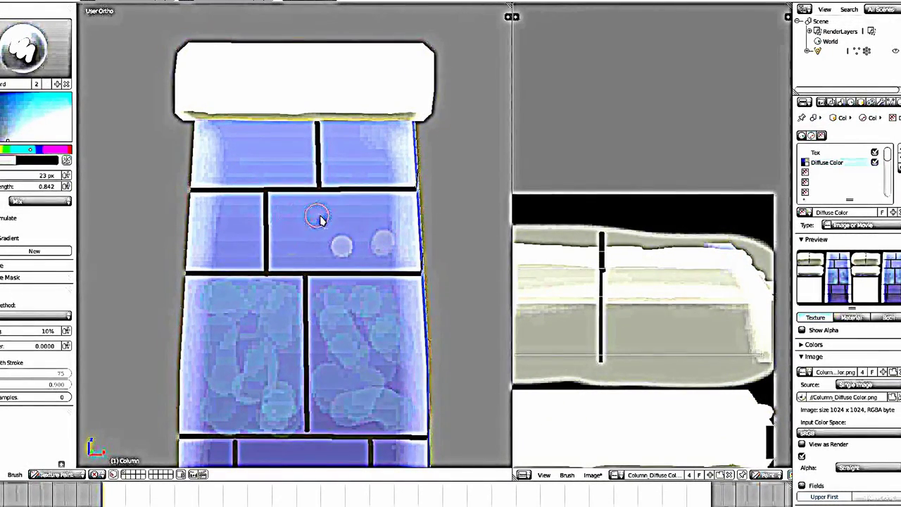
Dab pale round pits onto the middle brick and the lower-right and lower-left bricks
{"action": "mouse_move", "coordinate": [319, 219]}
{"action": "left_mouse_down"}
{"action": "mouse_move", "coordinate": [298, 246]}
{"action": "mouse_move", "coordinate": [316, 225]}
{"action": "left_mouse_up"}
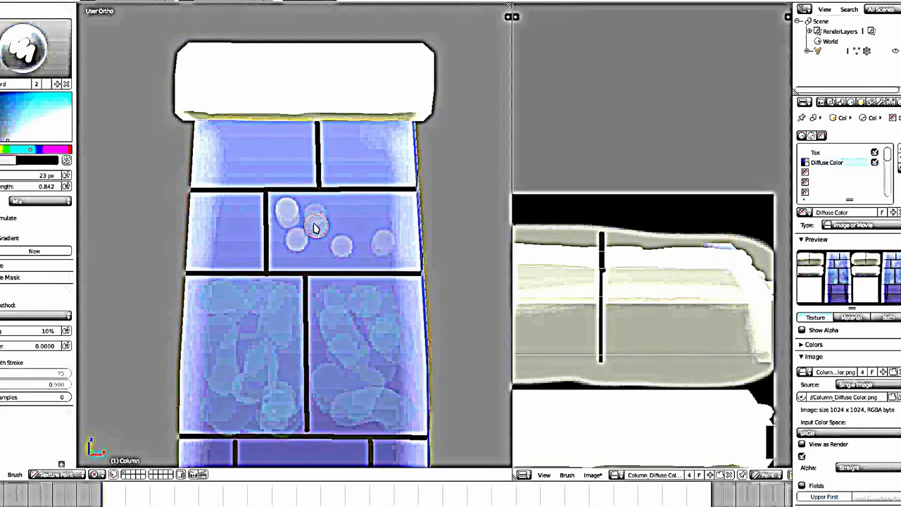
{"action": "left_click", "coordinate": [374, 210]}
{"action": "left_click", "coordinate": [327, 324]}
{"action": "left_click", "coordinate": [325, 354]}
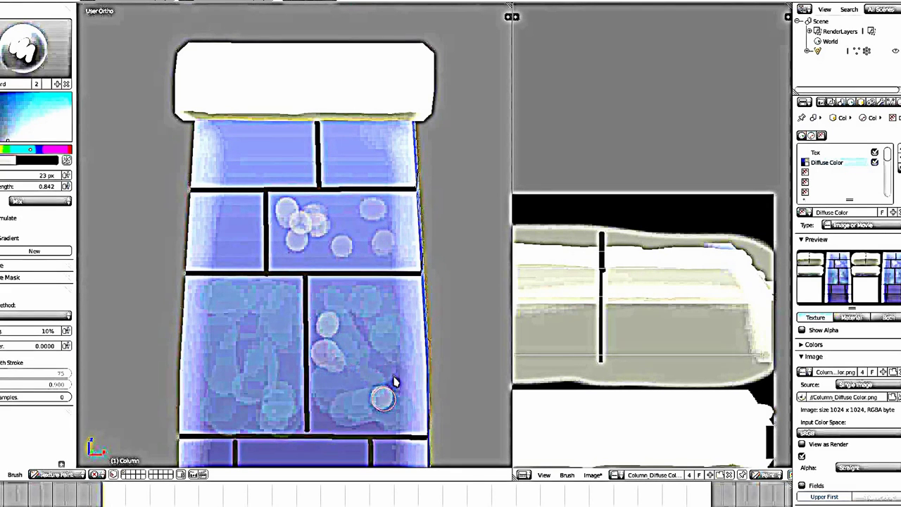
{"action": "left_click", "coordinate": [381, 399]}
{"action": "left_click", "coordinate": [400, 375]}
{"action": "left_click", "coordinate": [400, 407]}
{"action": "left_click", "coordinate": [356, 419]}
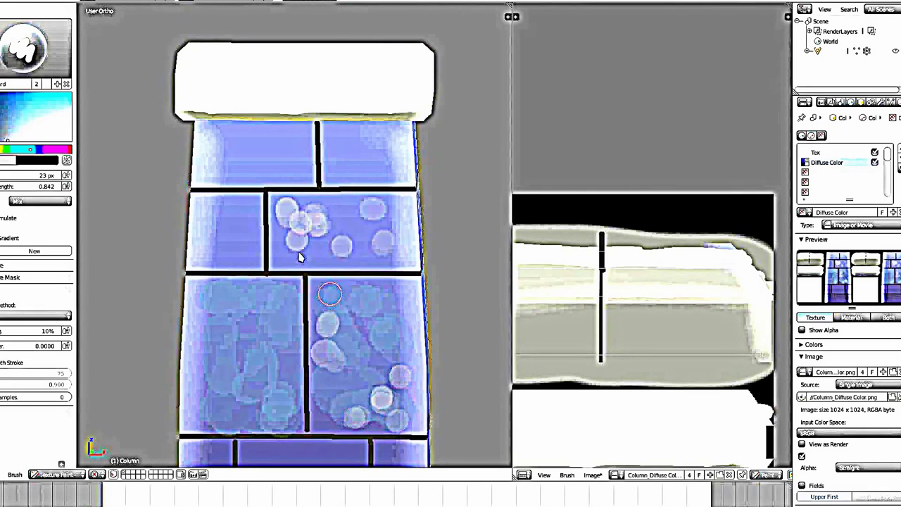
{"action": "left_click", "coordinate": [267, 419]}
{"action": "left_click", "coordinate": [285, 395]}
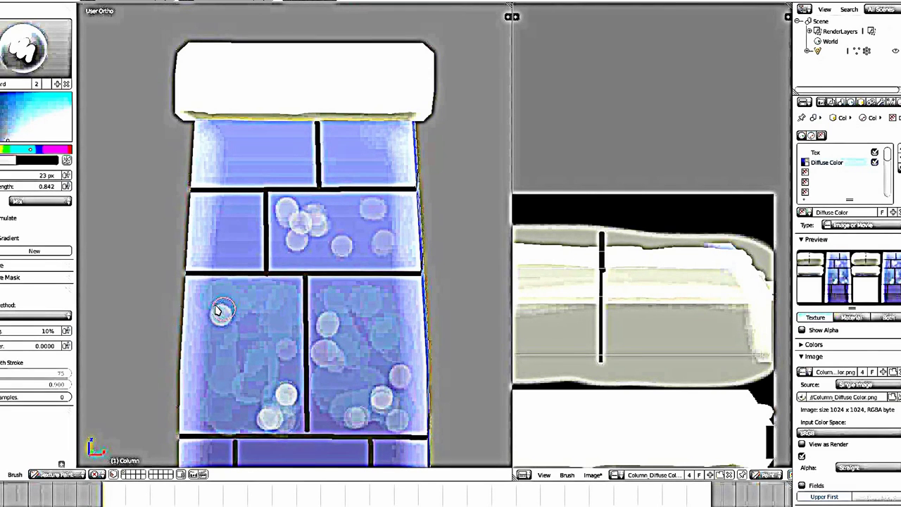
Dot pale pits across the lower-left, middle-left and top-left bricks
{"action": "left_click", "coordinate": [208, 339]}
{"action": "left_click", "coordinate": [217, 299]}
{"action": "left_click", "coordinate": [224, 312]}
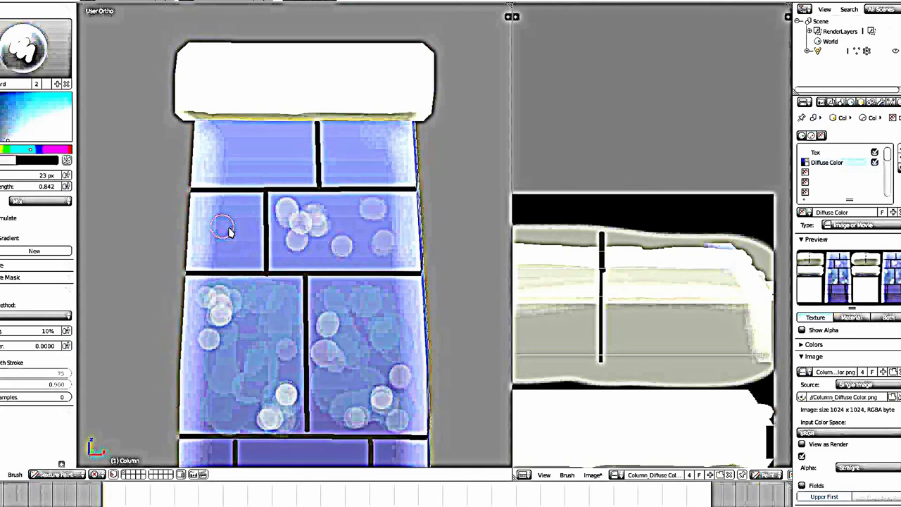
{"action": "left_click", "coordinate": [242, 227]}
{"action": "left_click", "coordinate": [238, 245]}
{"action": "left_click", "coordinate": [224, 254]}
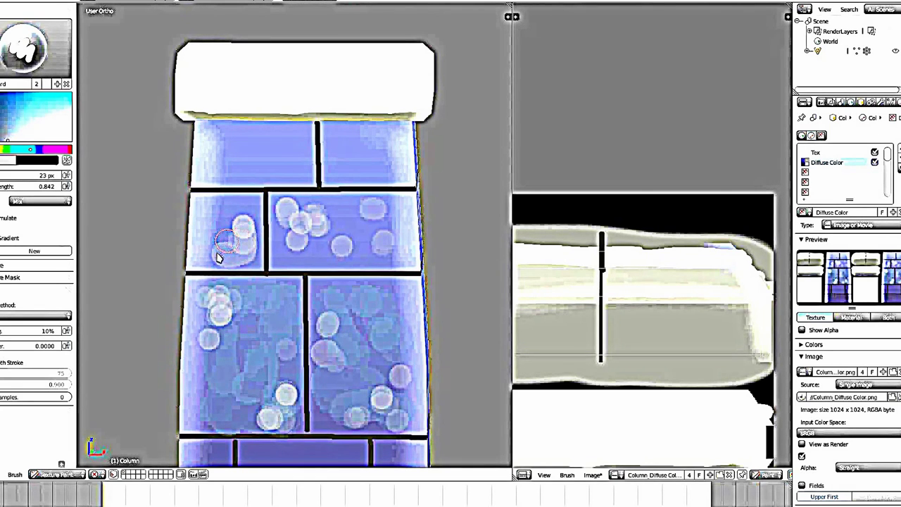
{"action": "left_click", "coordinate": [229, 205]}
{"action": "left_click", "coordinate": [233, 151]}
{"action": "left_click", "coordinate": [257, 158]}
{"action": "left_click", "coordinate": [282, 160]}
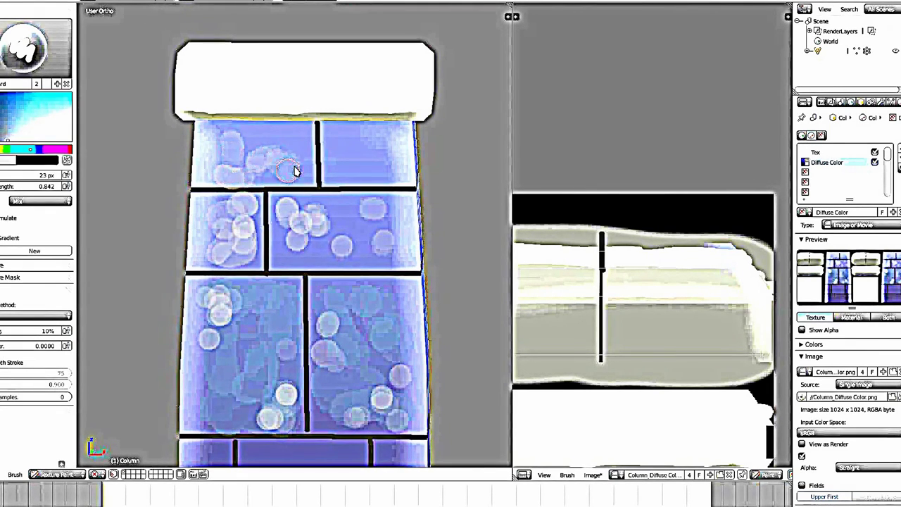
Add pits to the top-right brick, then to the lower bricks further down
{"action": "left_click", "coordinate": [294, 154]}
{"action": "left_click", "coordinate": [333, 145]}
{"action": "left_click", "coordinate": [335, 166]}
{"action": "left_click", "coordinate": [349, 176]}
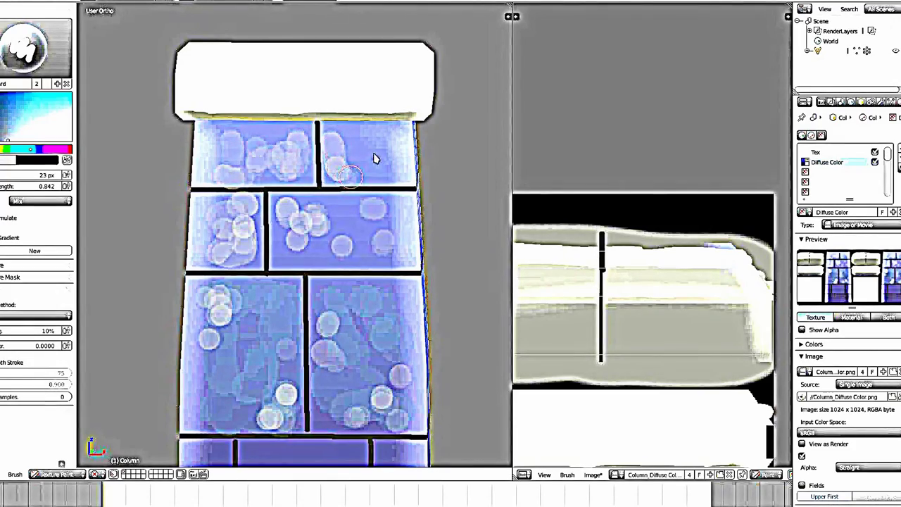
{"action": "left_click_drag", "start_coordinate": [376, 160], "coordinate": [396, 148]}
{"action": "mouse_move", "coordinate": [396, 147]}
{"action": "middle_mouse_down"}
{"action": "mouse_move", "coordinate": [376, 358]}
{"action": "mouse_move", "coordinate": [333, 275]}
{"action": "middle_mouse_up"}
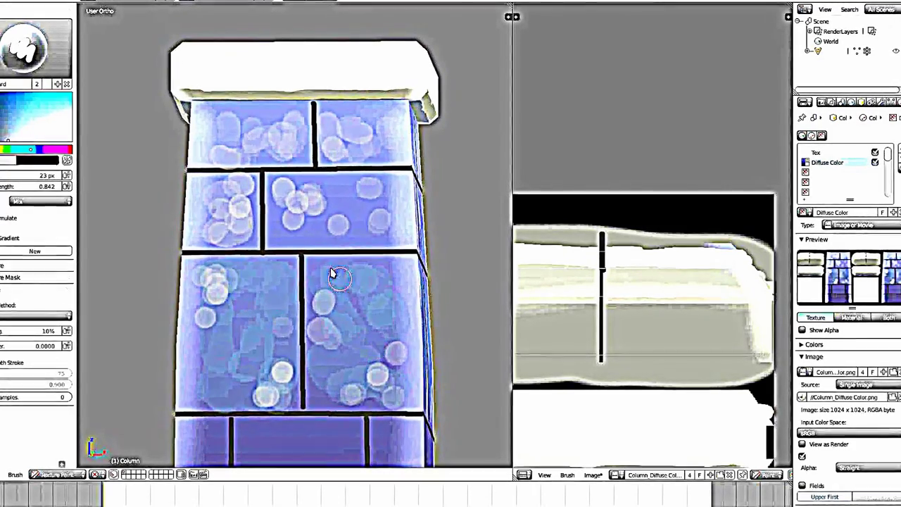
{"action": "left_click", "coordinate": [333, 273]}
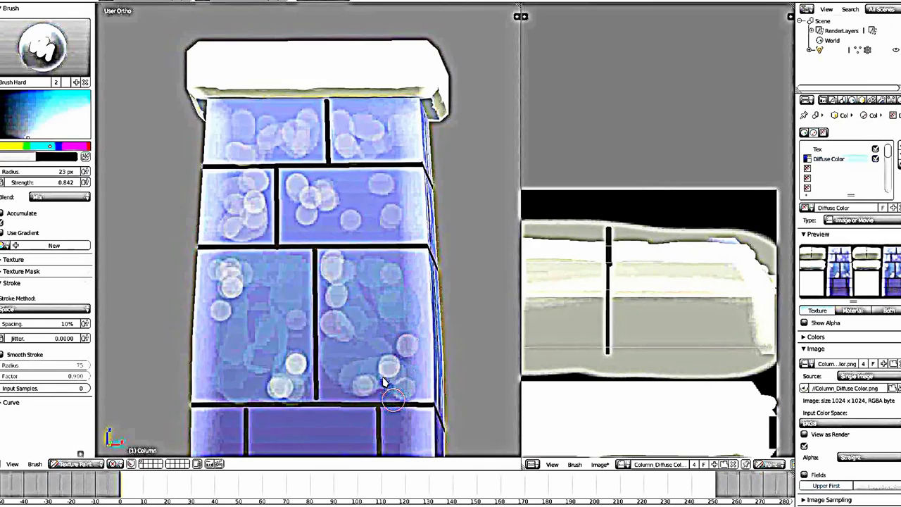
{"action": "middle_click_drag", "start_coordinate": [383, 381], "coordinate": [307, 286]}
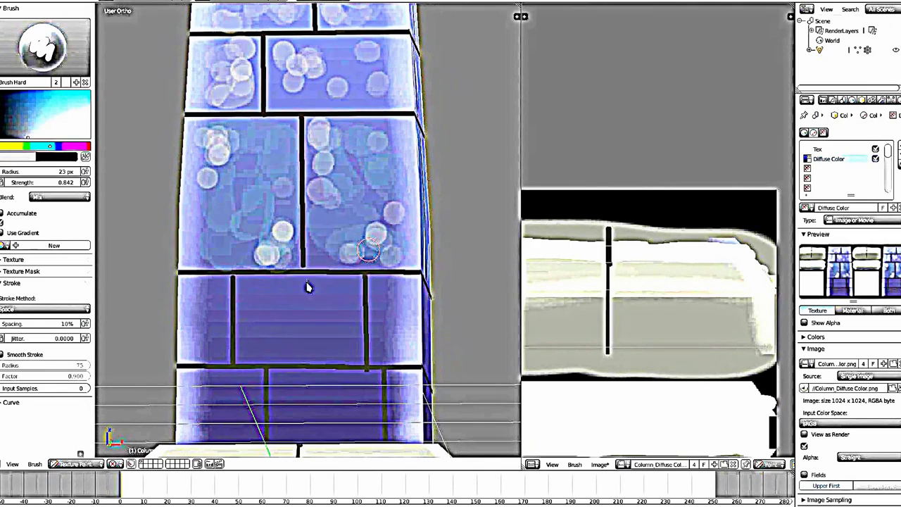
{"action": "left_click", "coordinate": [247, 285]}
{"action": "left_click", "coordinate": [248, 303]}
{"action": "left_click", "coordinate": [255, 328]}
{"action": "left_click", "coordinate": [280, 315]}
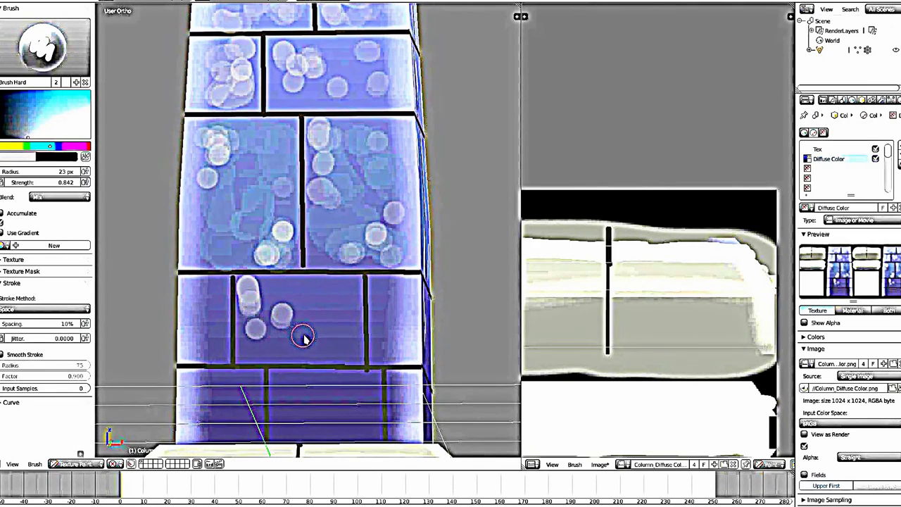
Sample colours from the model and paint pale smears, a swirl and blue dabs on the lower bricks
{"action": "key", "text": "s"}
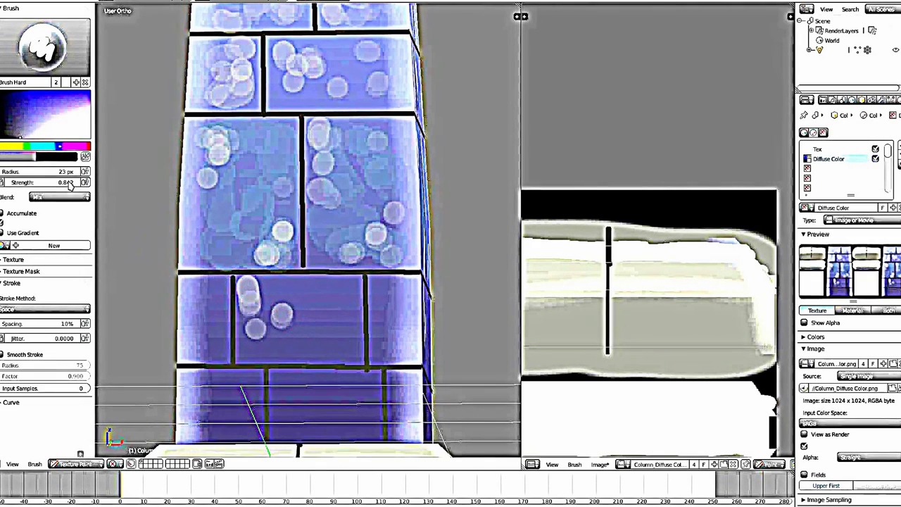
{"action": "left_click", "coordinate": [281, 315]}
{"action": "left_click", "coordinate": [270, 299]}
{"action": "left_click_drag", "start_coordinate": [310, 301], "coordinate": [339, 296]}
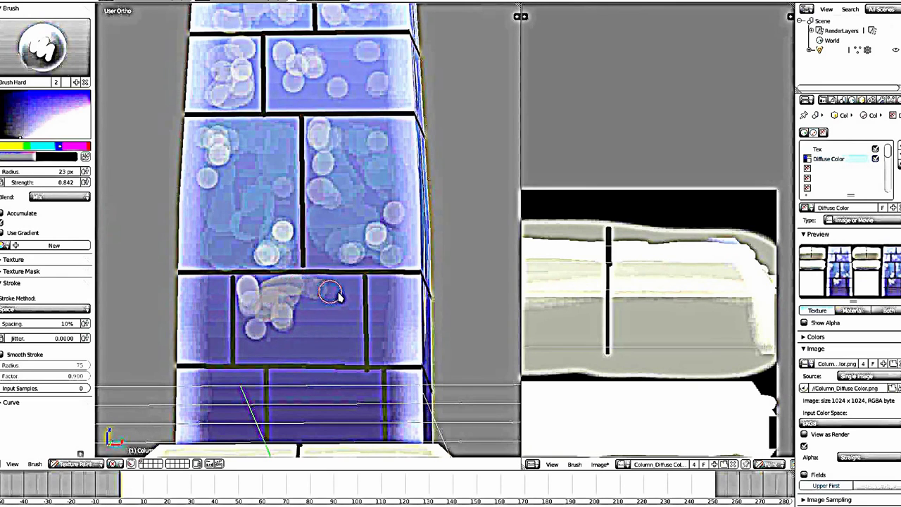
{"action": "mouse_move", "coordinate": [354, 332]}
{"action": "left_mouse_down"}
{"action": "mouse_move", "coordinate": [268, 346]}
{"action": "mouse_move", "coordinate": [392, 302]}
{"action": "mouse_move", "coordinate": [406, 329]}
{"action": "left_mouse_up"}
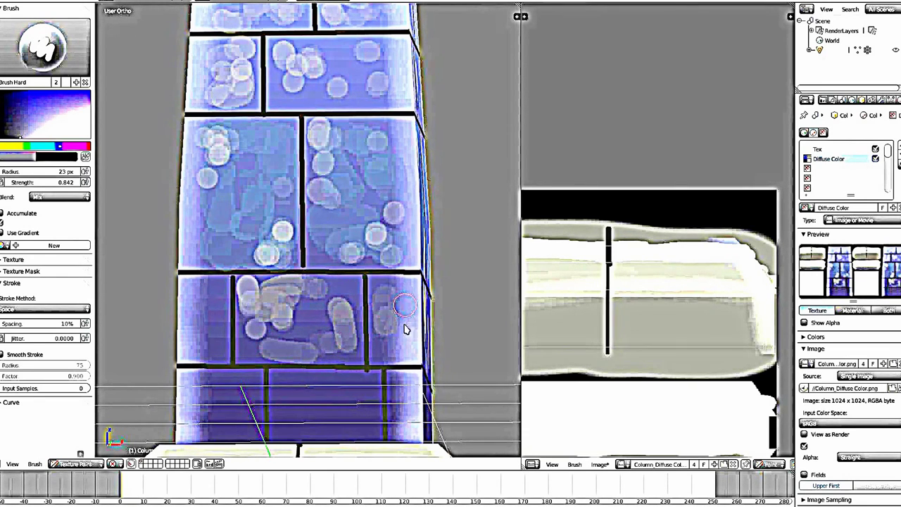
{"action": "mouse_move", "coordinate": [207, 313]}
{"action": "left_mouse_down"}
{"action": "mouse_move", "coordinate": [195, 340]}
{"action": "mouse_move", "coordinate": [209, 388]}
{"action": "mouse_move", "coordinate": [195, 427]}
{"action": "mouse_move", "coordinate": [294, 387]}
{"action": "mouse_move", "coordinate": [322, 408]}
{"action": "mouse_move", "coordinate": [312, 411]}
{"action": "mouse_move", "coordinate": [372, 410]}
{"action": "mouse_move", "coordinate": [402, 422]}
{"action": "left_mouse_up"}
{"action": "key", "text": "s"}
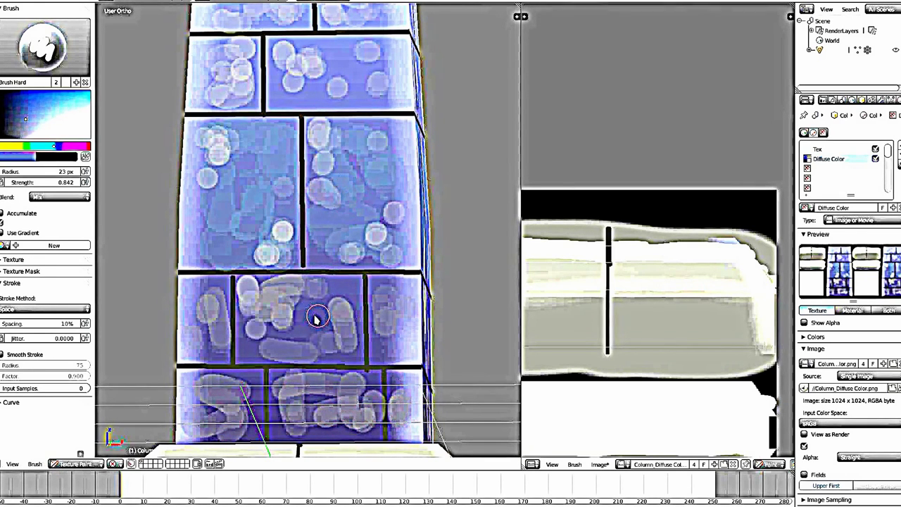
{"action": "mouse_move", "coordinate": [317, 315]}
{"action": "left_mouse_down"}
{"action": "mouse_move", "coordinate": [319, 336]}
{"action": "mouse_move", "coordinate": [337, 323]}
{"action": "mouse_move", "coordinate": [414, 344]}
{"action": "left_mouse_up"}
{"action": "mouse_move", "coordinate": [199, 301]}
{"action": "left_mouse_down"}
{"action": "mouse_move", "coordinate": [232, 402]}
{"action": "mouse_move", "coordinate": [249, 417]}
{"action": "mouse_move", "coordinate": [288, 401]}
{"action": "mouse_move", "coordinate": [278, 408]}
{"action": "mouse_move", "coordinate": [334, 425]}
{"action": "left_mouse_up"}
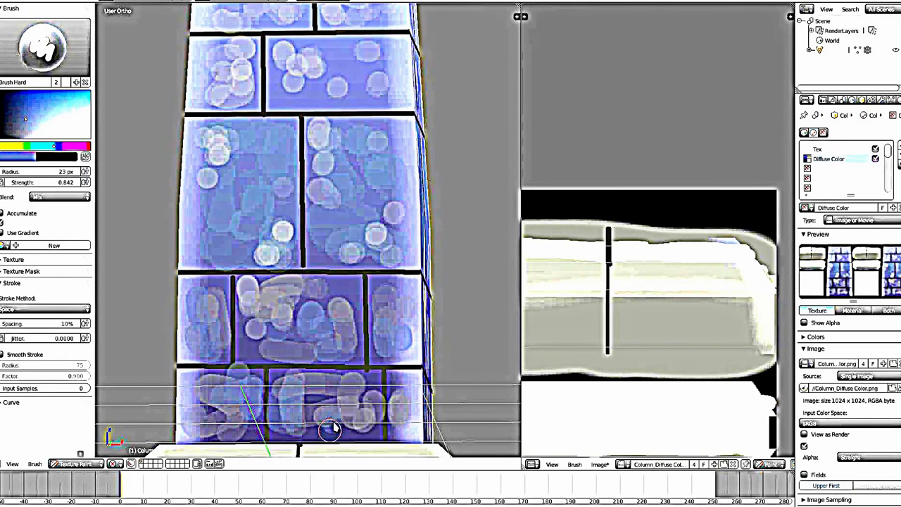
Switch the brush to reddish orange and paint streaks on the bottom and upper-left bricks
{"action": "left_click", "coordinate": [7, 150]}
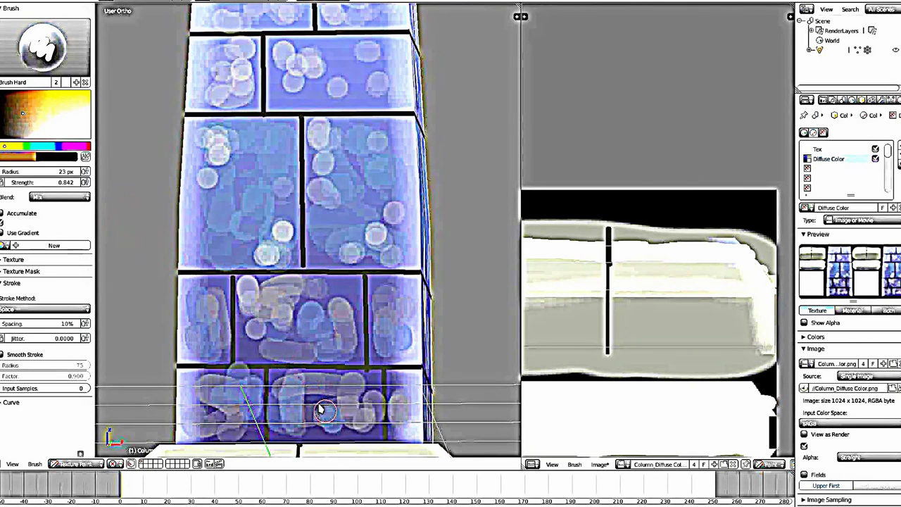
{"action": "left_click_drag", "start_coordinate": [295, 417], "coordinate": [310, 398]}
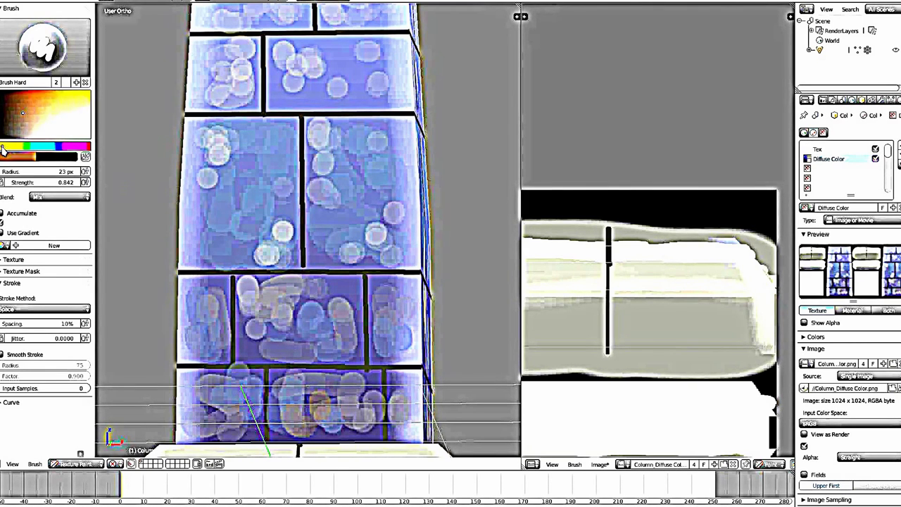
{"action": "left_click", "coordinate": [4, 150]}
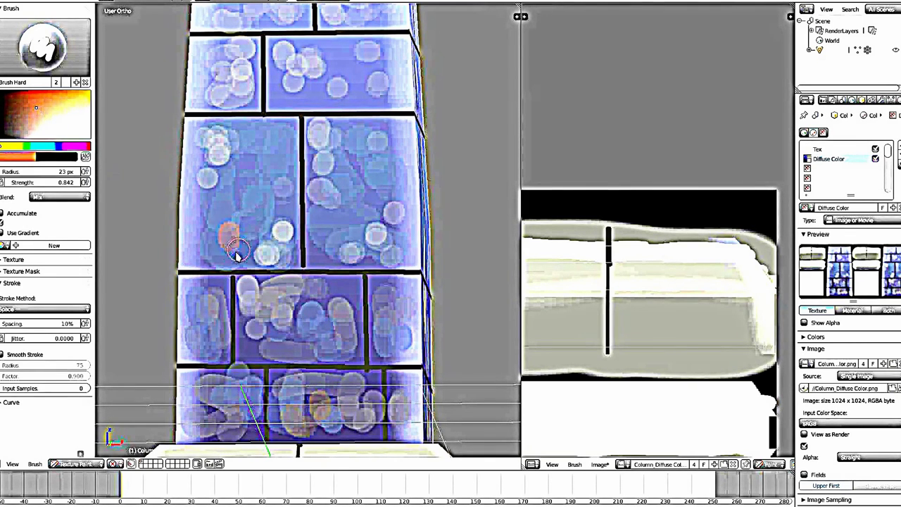
{"action": "mouse_move", "coordinate": [200, 258]}
{"action": "left_mouse_down"}
{"action": "mouse_move", "coordinate": [201, 171]}
{"action": "mouse_move", "coordinate": [231, 252]}
{"action": "left_mouse_up"}
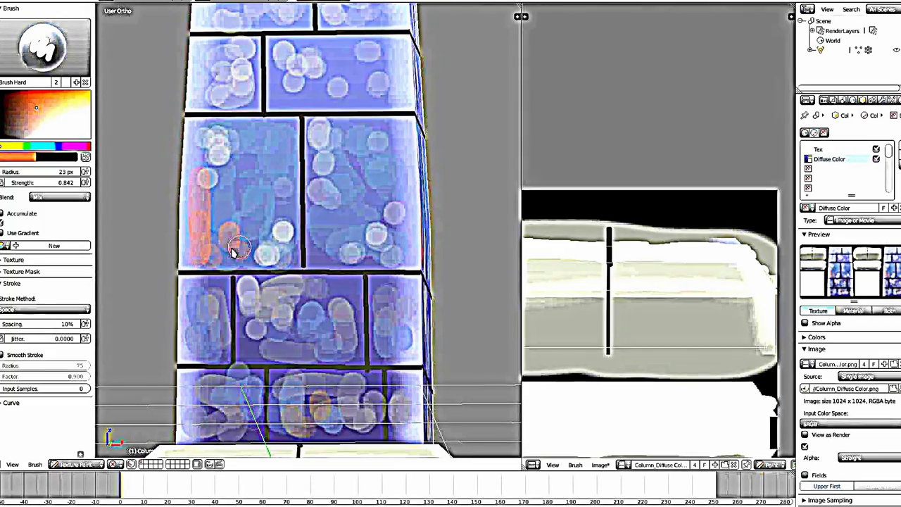
{"action": "left_click_drag", "start_coordinate": [359, 249], "coordinate": [378, 217]}
{"action": "mouse_move", "coordinate": [376, 216]}
{"action": "middle_mouse_down"}
{"action": "mouse_move", "coordinate": [378, 195]}
{"action": "mouse_move", "coordinate": [303, 186]}
{"action": "middle_mouse_up"}
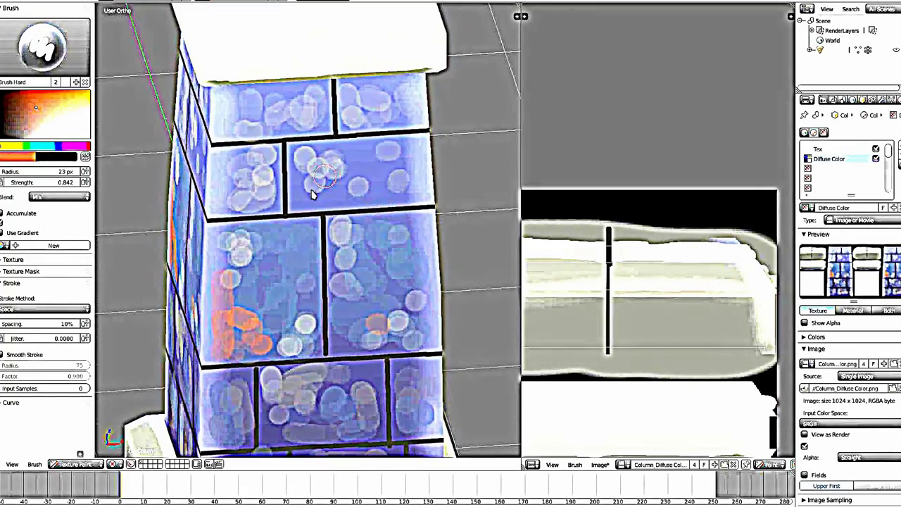
{"action": "left_click_drag", "start_coordinate": [302, 176], "coordinate": [298, 185]}
{"action": "mouse_move", "coordinate": [338, 204]}
{"action": "middle_mouse_down"}
{"action": "mouse_move", "coordinate": [338, 145]}
{"action": "mouse_move", "coordinate": [314, 182]}
{"action": "middle_mouse_up"}
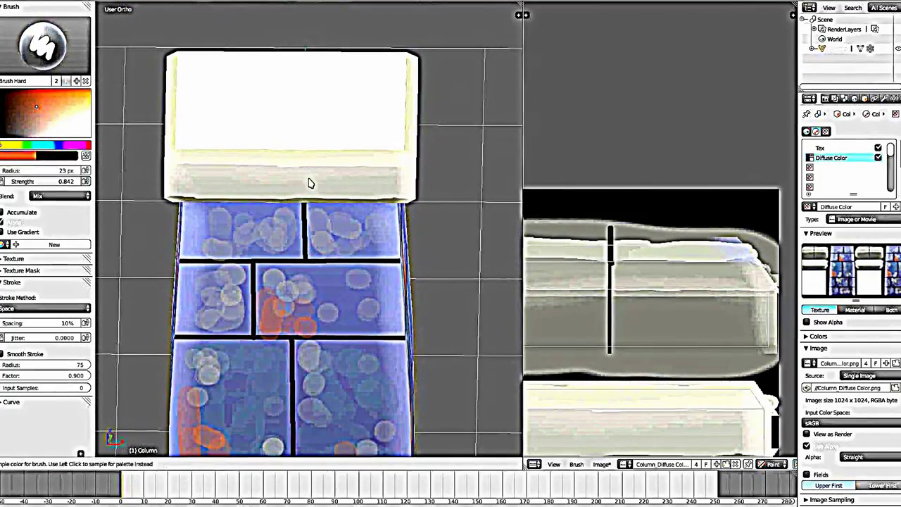
Pick a pale stone tone and dab a row of pits along the cap's lower band
{"action": "left_click", "coordinate": [11, 145]}
{"action": "left_click", "coordinate": [27, 134]}
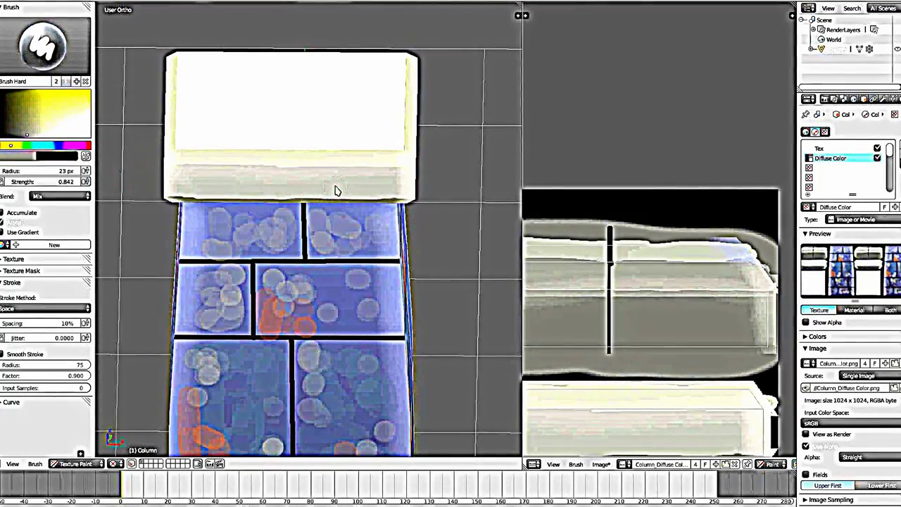
{"action": "left_click", "coordinate": [374, 181]}
{"action": "left_click", "coordinate": [355, 184]}
{"action": "left_click", "coordinate": [334, 185]}
{"action": "left_click", "coordinate": [314, 185]}
{"action": "left_click", "coordinate": [278, 183]}
{"action": "left_click", "coordinate": [252, 184]}
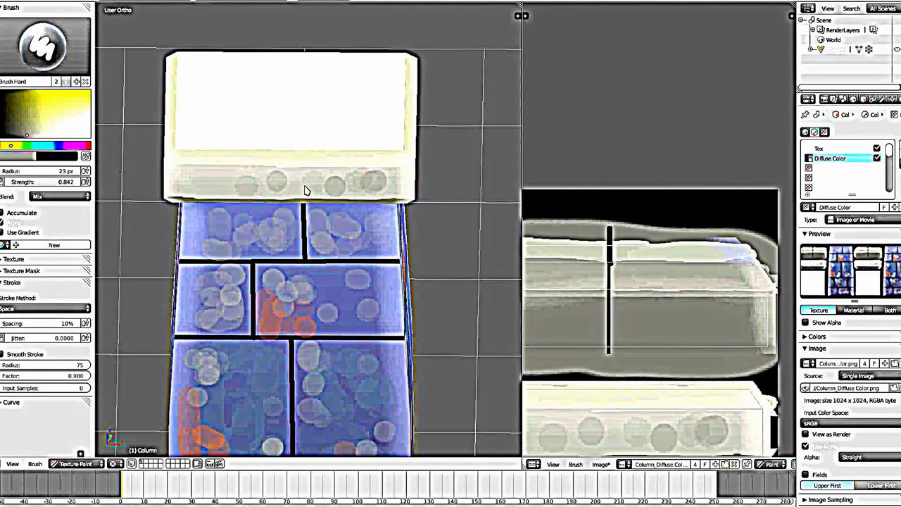
{"action": "left_click", "coordinate": [305, 183]}
{"action": "left_click", "coordinate": [229, 179]}
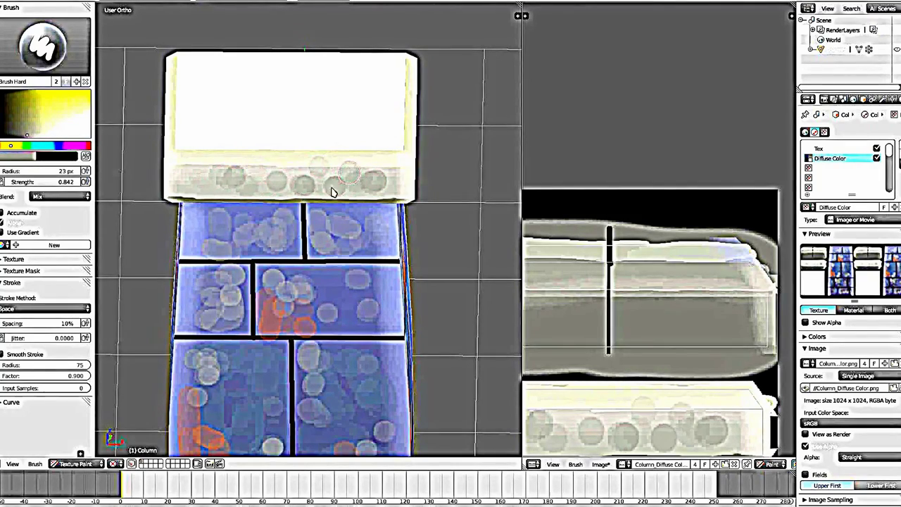
Enlarge the brush to 39 px and paint grey pits across the cap's top face
{"action": "mouse_move", "coordinate": [345, 108]}
{"action": "middle_mouse_down"}
{"action": "mouse_move", "coordinate": [365, 134]}
{"action": "mouse_move", "coordinate": [326, 227]}
{"action": "middle_mouse_up"}
{"action": "key", "text": "f"}
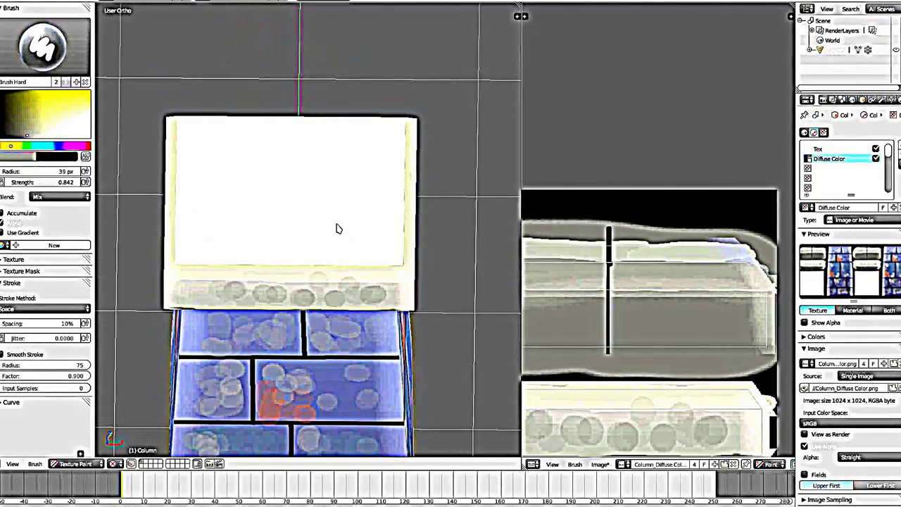
{"action": "left_click", "coordinate": [353, 234]}
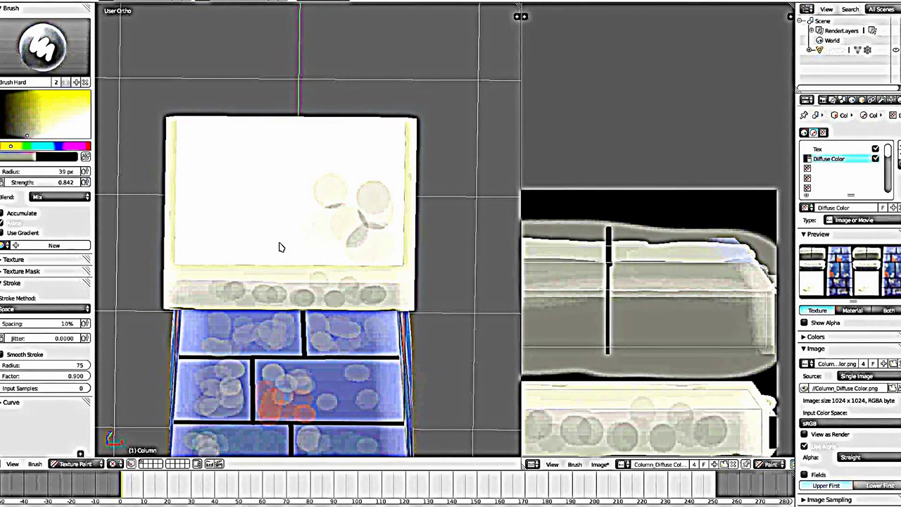
{"action": "mouse_move", "coordinate": [134, 307]}
{"action": "middle_mouse_down"}
{"action": "mouse_move", "coordinate": [308, 239]}
{"action": "mouse_move", "coordinate": [281, 248]}
{"action": "middle_mouse_up"}
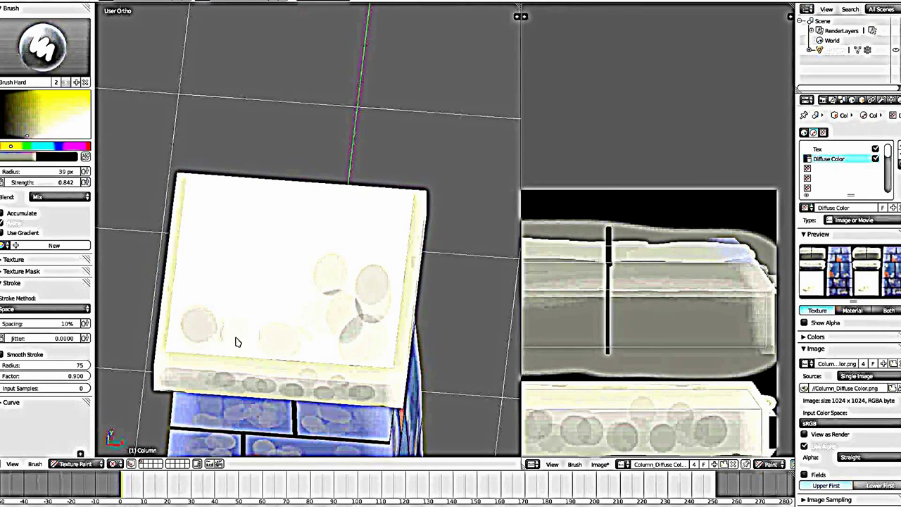
{"action": "left_click_drag", "start_coordinate": [205, 282], "coordinate": [268, 305]}
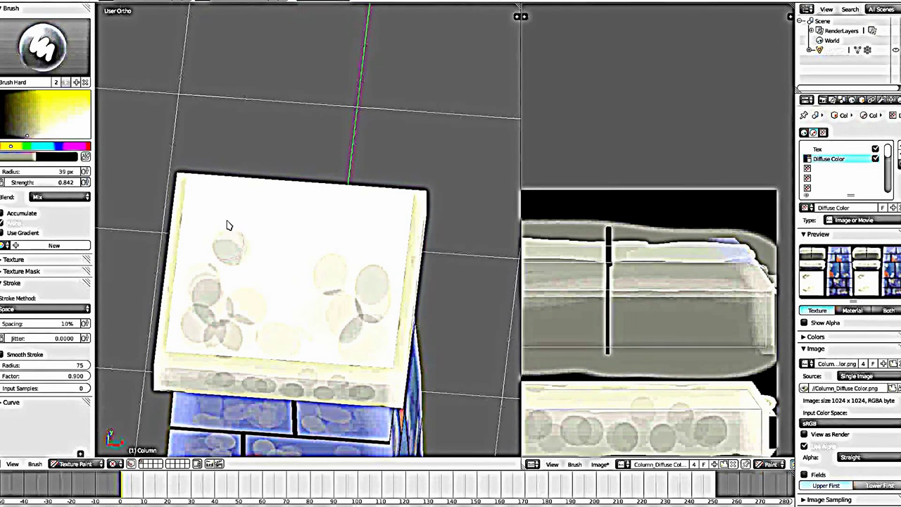
{"action": "left_click_drag", "start_coordinate": [345, 214], "coordinate": [379, 217]}
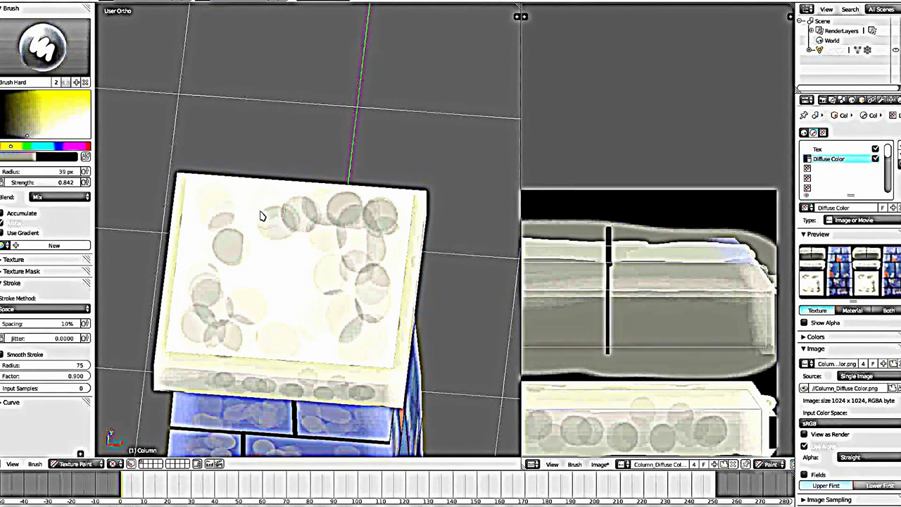
{"action": "middle_click_drag", "start_coordinate": [305, 264], "coordinate": [306, 254]}
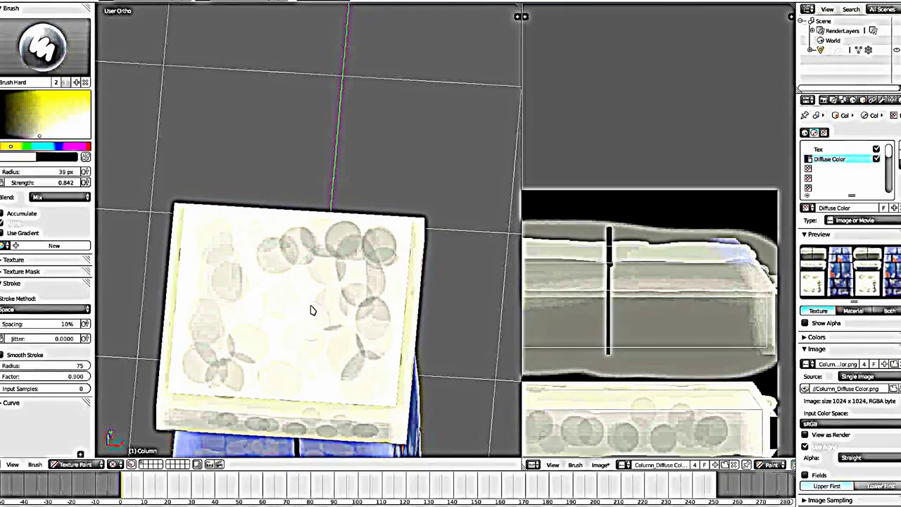
{"action": "mouse_move", "coordinate": [310, 312]}
{"action": "middle_mouse_down"}
{"action": "mouse_move", "coordinate": [360, 382]}
{"action": "mouse_move", "coordinate": [362, 331]}
{"action": "middle_mouse_up"}
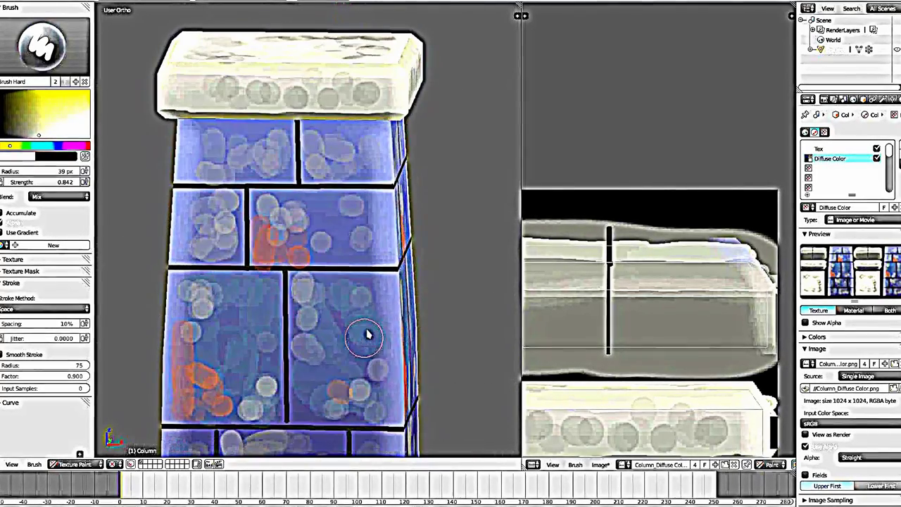
Dab pale pits onto the cream pedestal base to match the cap
{"action": "scroll", "coordinate": [366, 382], "scroll_direction": "down", "scroll_amount": 1}
{"action": "scroll", "coordinate": [358, 382], "scroll_direction": "up", "scroll_amount": 4}
{"action": "middle_click_drag", "start_coordinate": [367, 224], "coordinate": [357, 310]}
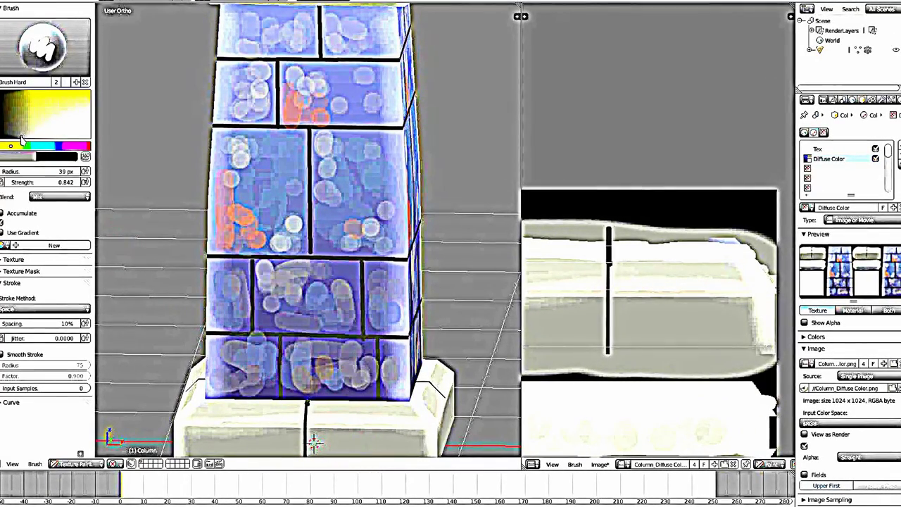
{"action": "left_click", "coordinate": [347, 455]}
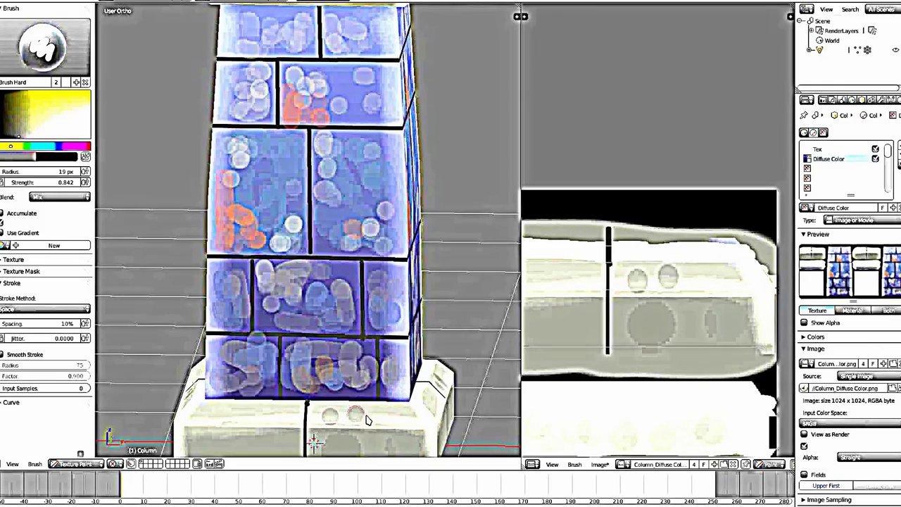
{"action": "left_click", "coordinate": [219, 416]}
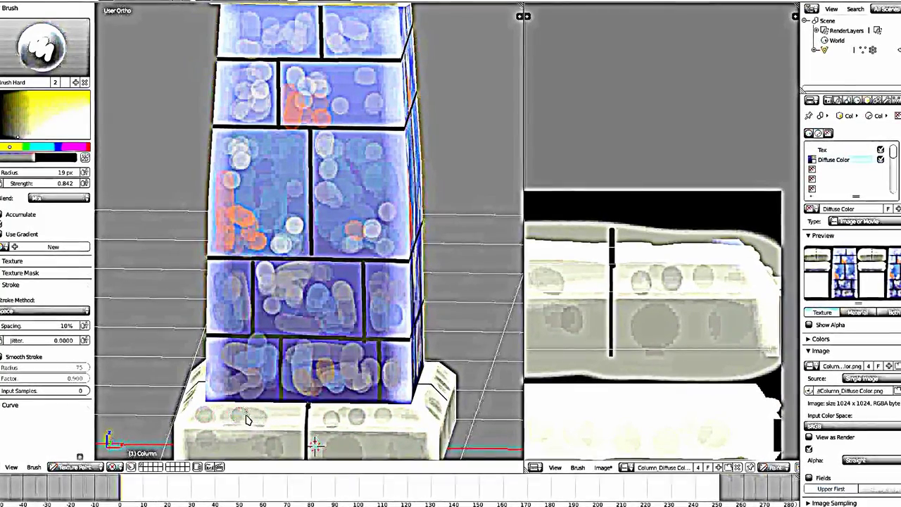
Sample the light blue brick colour and paint over the orange patch on a middle brick
{"action": "mouse_move", "coordinate": [219, 416]}
{"action": "middle_mouse_down"}
{"action": "mouse_move", "coordinate": [307, 331]}
{"action": "mouse_move", "coordinate": [343, 202]}
{"action": "middle_mouse_up"}
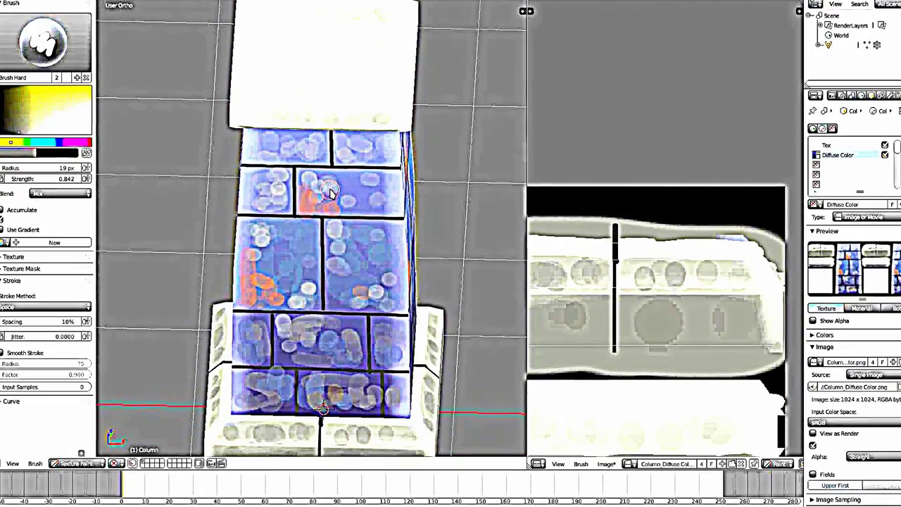
{"action": "key", "text": "s"}
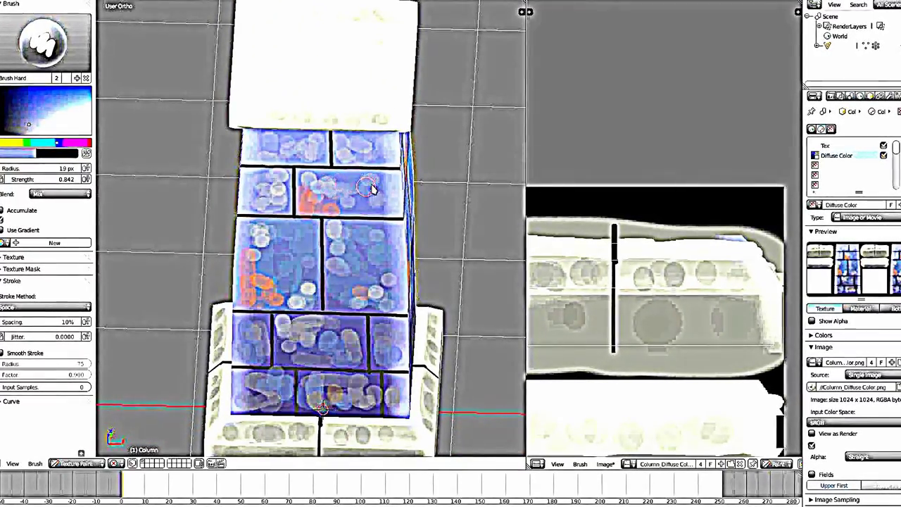
{"action": "middle_click_drag", "start_coordinate": [336, 186], "coordinate": [373, 267]}
{"action": "scroll", "coordinate": [389, 321], "scroll_direction": "down", "scroll_amount": 2}
{"action": "scroll", "coordinate": [380, 296], "scroll_direction": "up", "scroll_amount": 2}
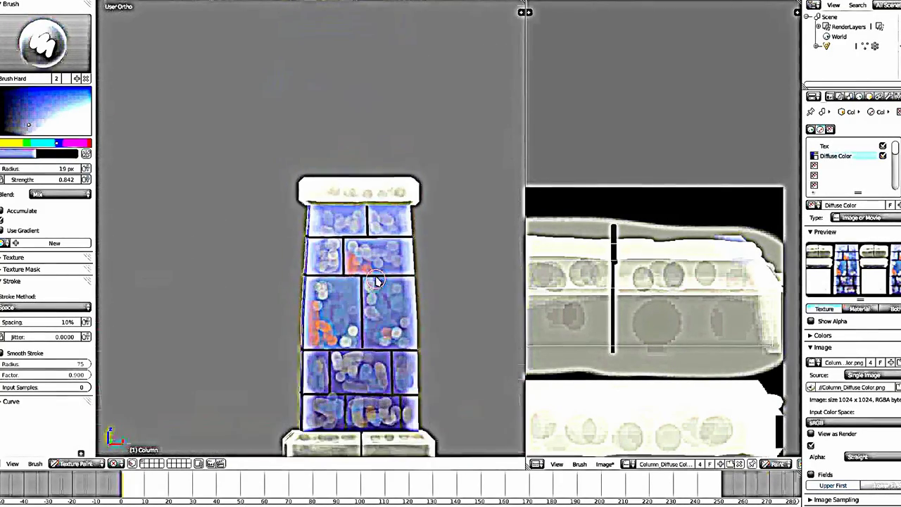
{"action": "scroll", "coordinate": [370, 268], "scroll_direction": "up", "scroll_amount": 2}
{"action": "scroll", "coordinate": [352, 253], "scroll_direction": "up", "scroll_amount": 2}
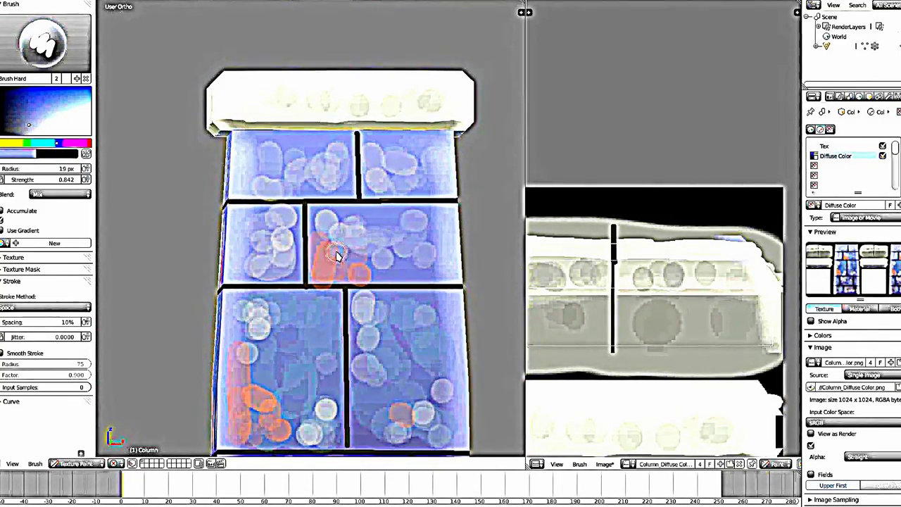
{"action": "left_click_drag", "start_coordinate": [345, 250], "coordinate": [324, 234]}
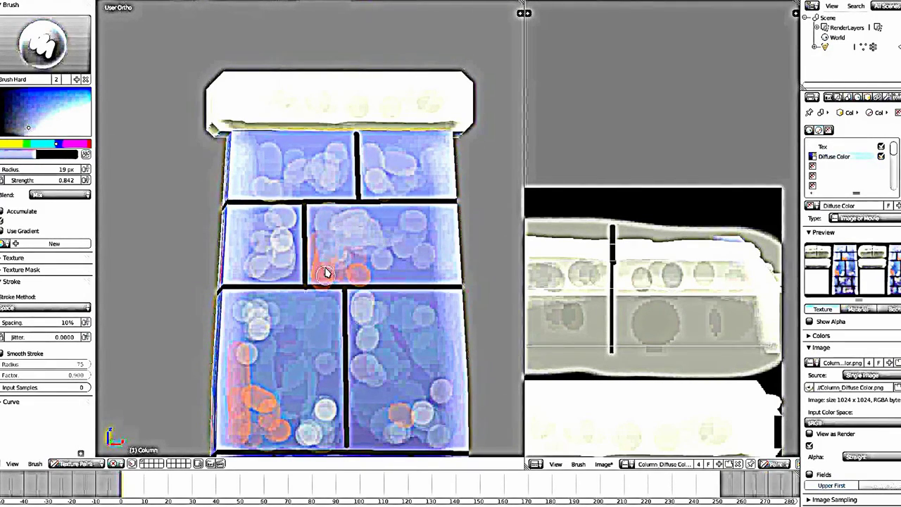
Paint an orange-red streak on the brick's left edge, then wash it over with light blue
{"action": "key", "text": "s"}
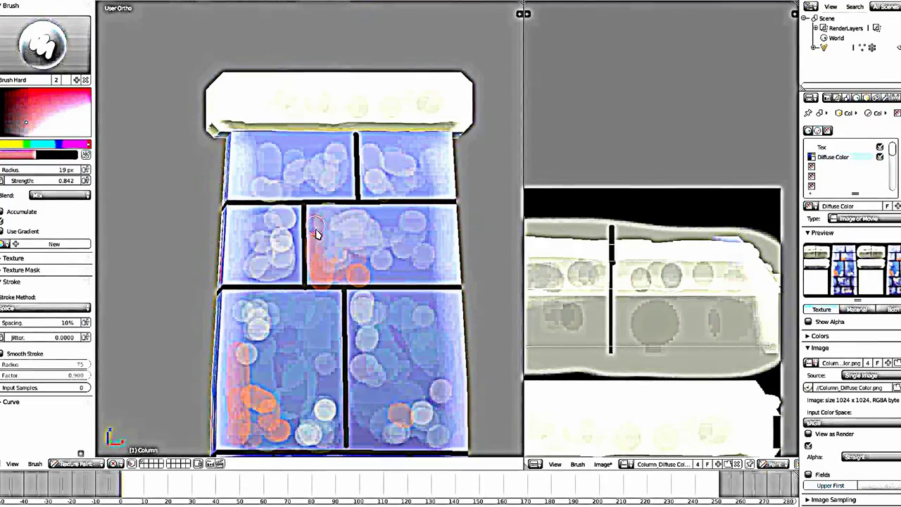
{"action": "left_click_drag", "start_coordinate": [315, 219], "coordinate": [325, 273]}
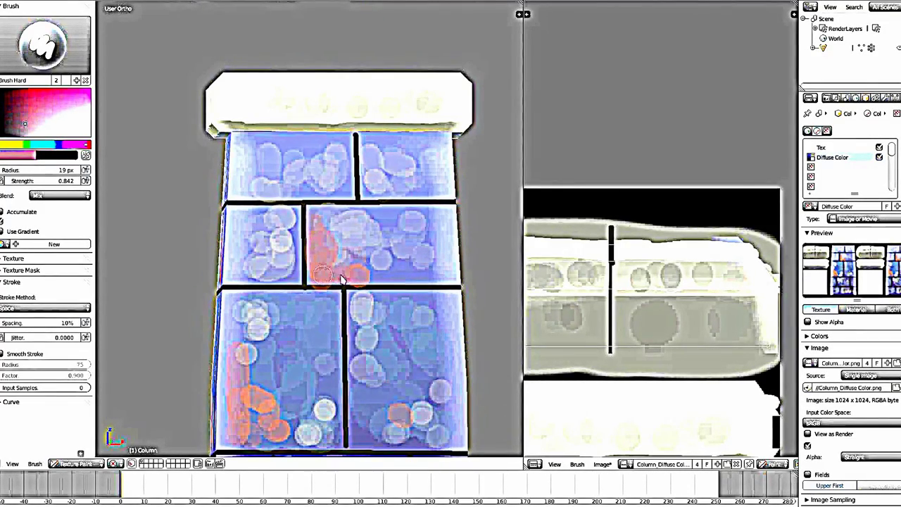
{"action": "left_click", "coordinate": [344, 237]}
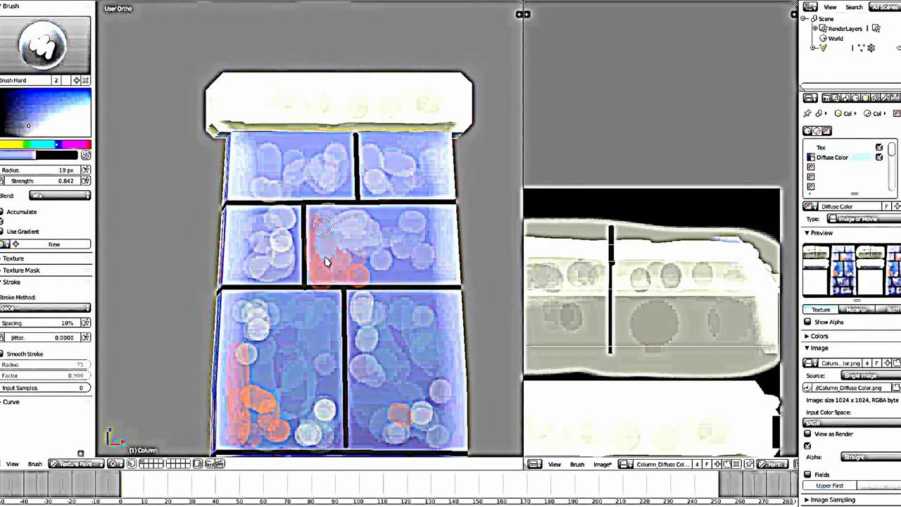
{"action": "left_click_drag", "start_coordinate": [326, 262], "coordinate": [403, 275]}
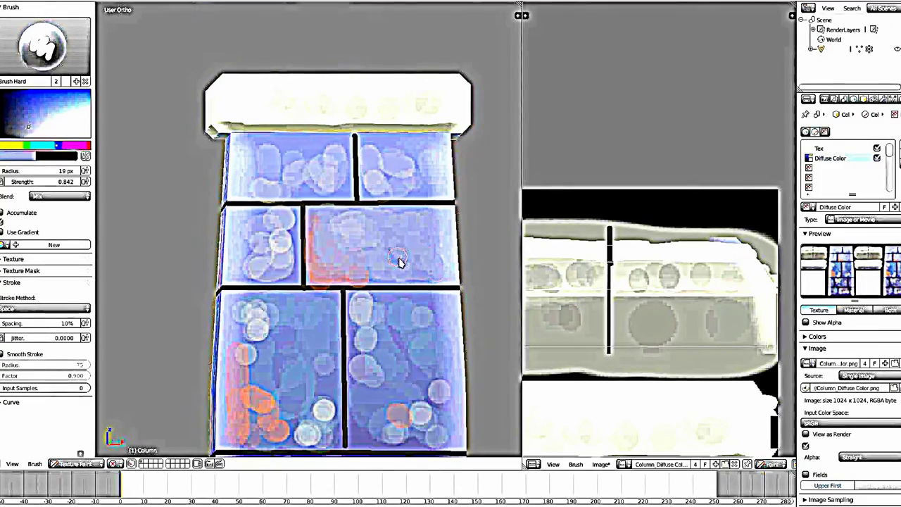
{"action": "key", "text": "s"}
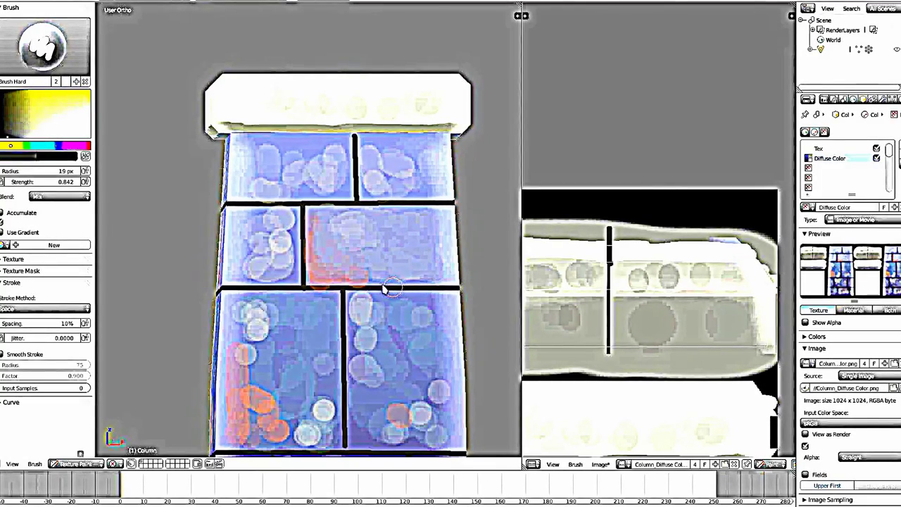
{"action": "key", "text": "s"}
{"action": "mouse_move", "coordinate": [431, 280]}
{"action": "left_mouse_down"}
{"action": "mouse_move", "coordinate": [321, 277]}
{"action": "mouse_move", "coordinate": [398, 278]}
{"action": "left_mouse_up"}
Add a dark purple stroke along the left brick's bottom and repaint its blobs lighter
{"action": "key", "text": "s"}
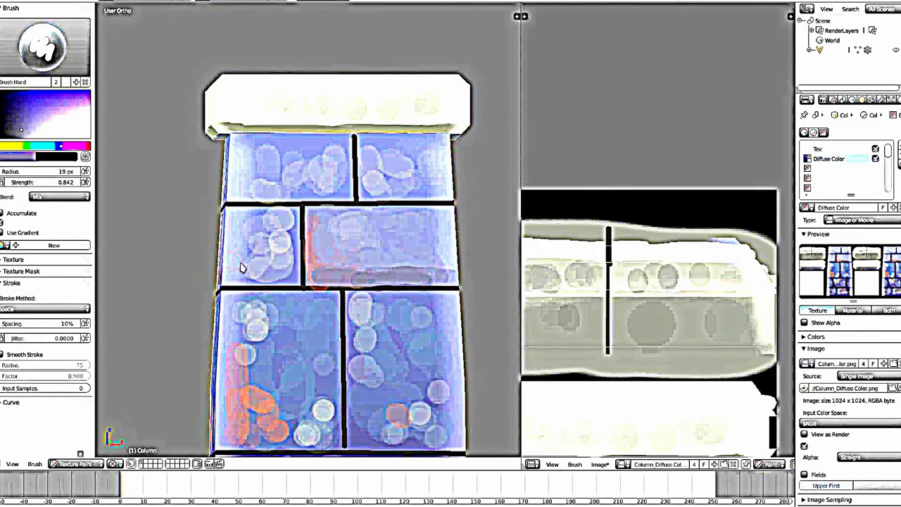
{"action": "mouse_move", "coordinate": [240, 268]}
{"action": "left_mouse_down"}
{"action": "mouse_move", "coordinate": [262, 280]}
{"action": "mouse_move", "coordinate": [247, 262]}
{"action": "left_mouse_up"}
{"action": "key", "text": "s"}
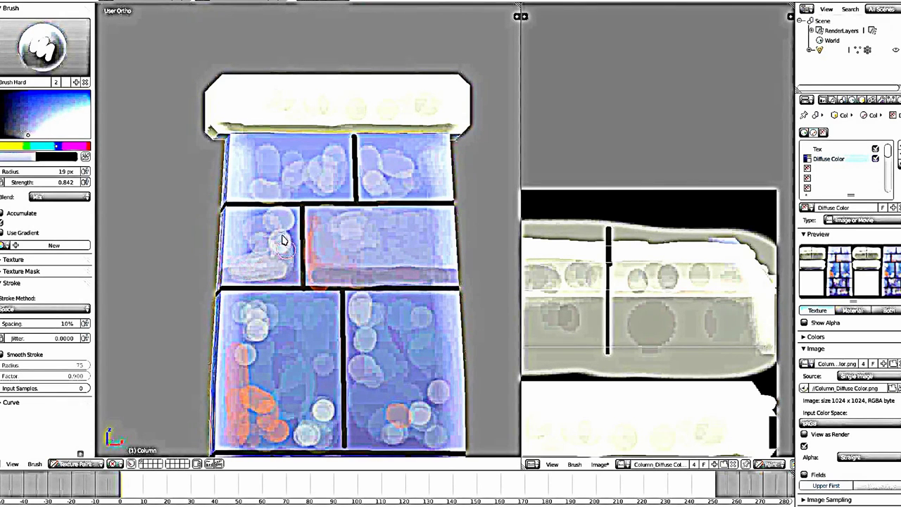
{"action": "left_click_drag", "start_coordinate": [291, 220], "coordinate": [254, 231]}
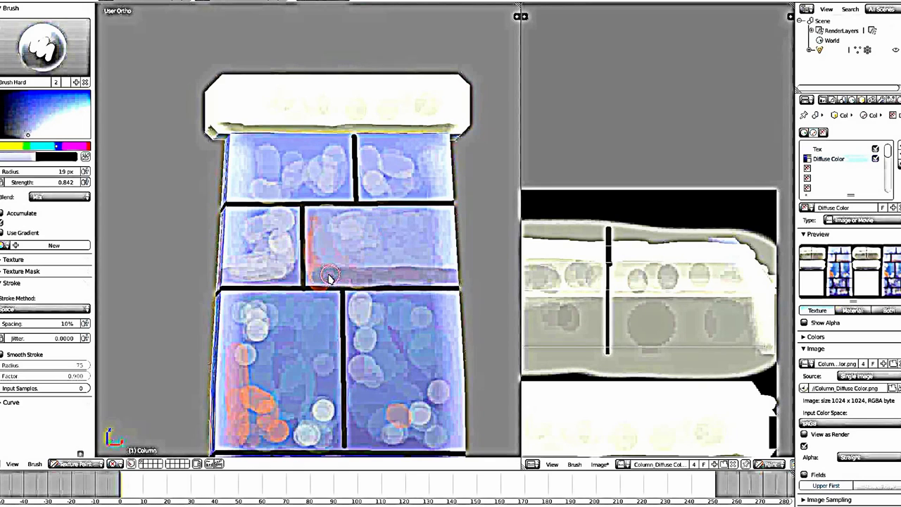
Sample several blues from the bricks and paint light-blue blobs over the lower-left brick
{"action": "key", "text": "s"}
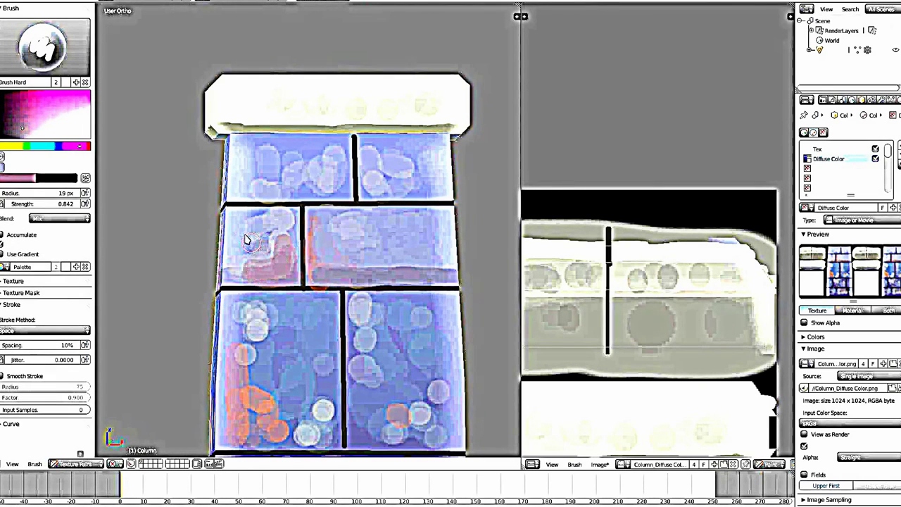
{"action": "key", "text": "s"}
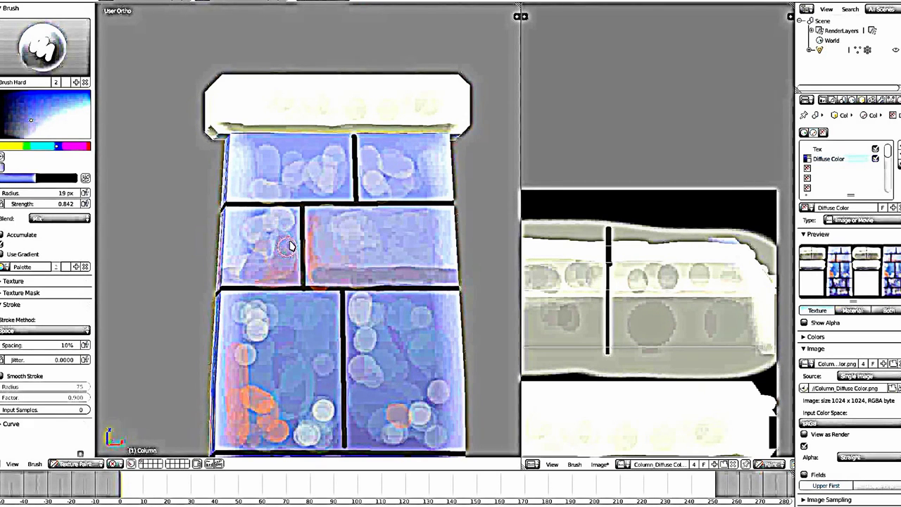
{"action": "key", "text": "s"}
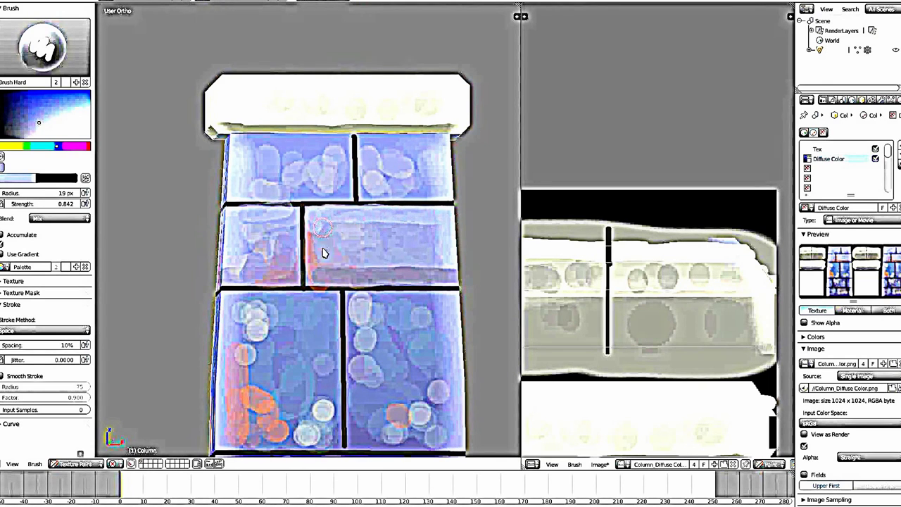
{"action": "key", "text": "s"}
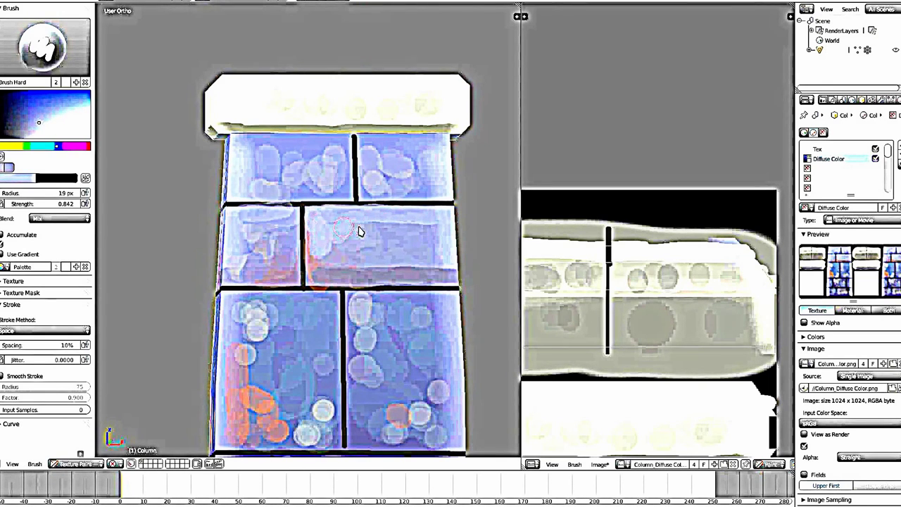
{"action": "key", "text": "s"}
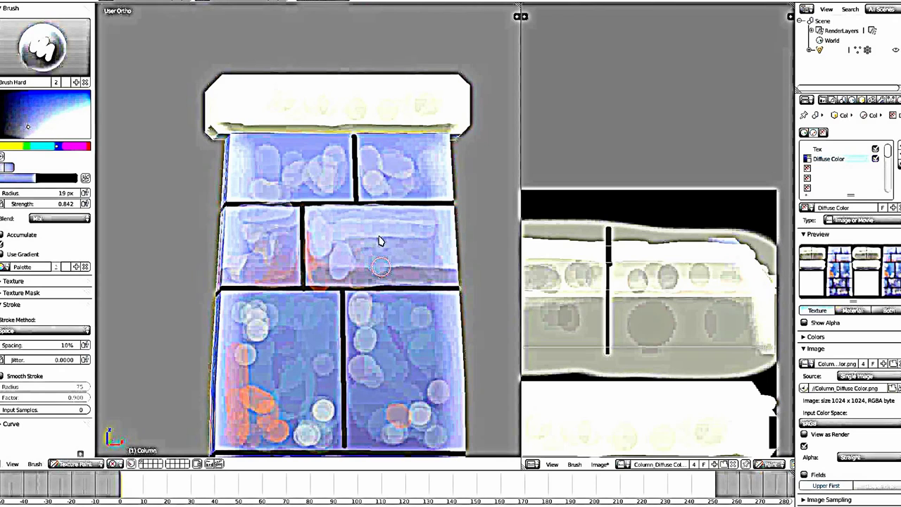
{"action": "key", "text": "s"}
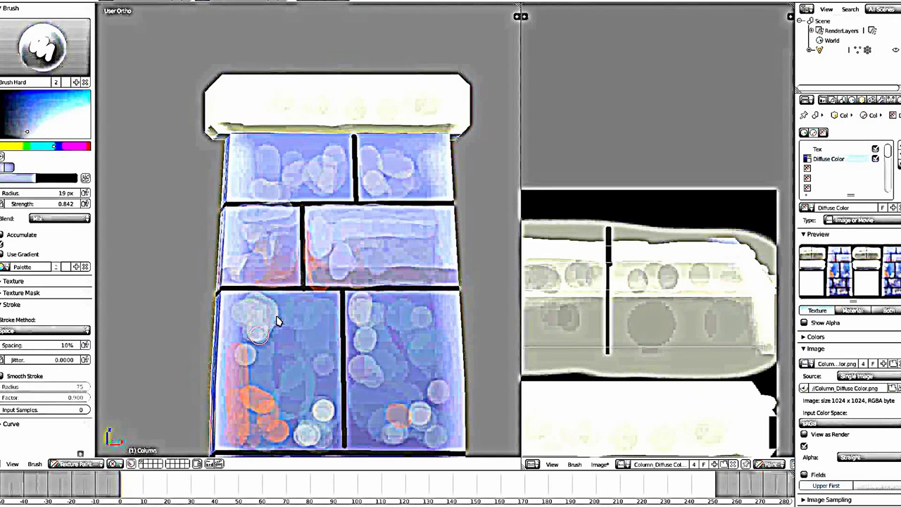
{"action": "mouse_move", "coordinate": [276, 321]}
{"action": "left_mouse_down"}
{"action": "mouse_move", "coordinate": [315, 336]}
{"action": "mouse_move", "coordinate": [282, 326]}
{"action": "mouse_move", "coordinate": [322, 393]}
{"action": "mouse_move", "coordinate": [311, 354]}
{"action": "mouse_move", "coordinate": [257, 357]}
{"action": "left_mouse_up"}
{"action": "key", "text": "s"}
Paint pale vertical strokes on the left middle brick and cover its orange patch with blue
{"action": "middle_click_drag", "start_coordinate": [292, 321], "coordinate": [322, 227], "text": "shift"}
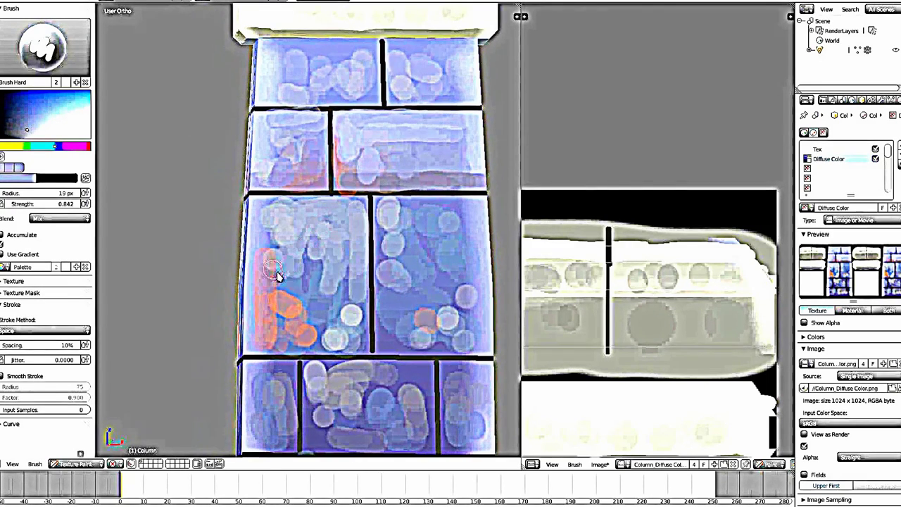
{"action": "key", "text": "s"}
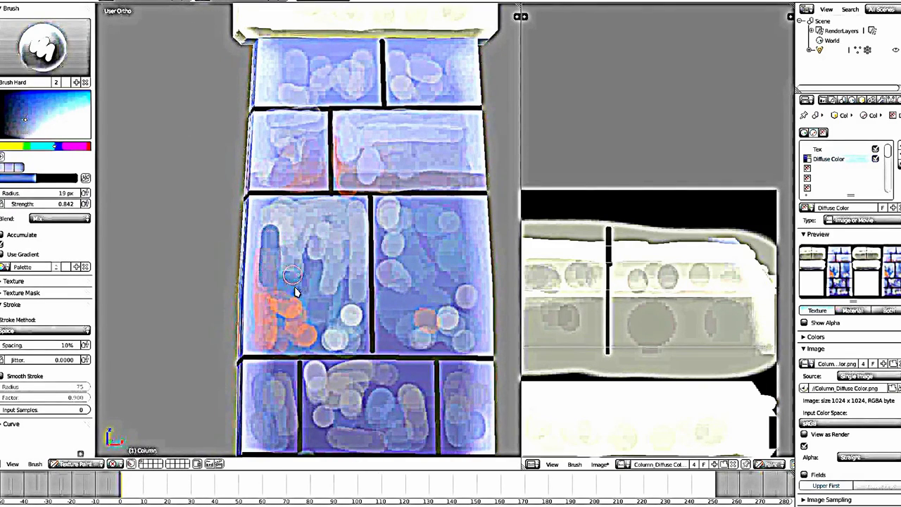
{"action": "mouse_move", "coordinate": [290, 284]}
{"action": "left_mouse_down"}
{"action": "mouse_move", "coordinate": [268, 320]}
{"action": "mouse_move", "coordinate": [268, 303]}
{"action": "left_mouse_up"}
{"action": "key", "text": "s"}
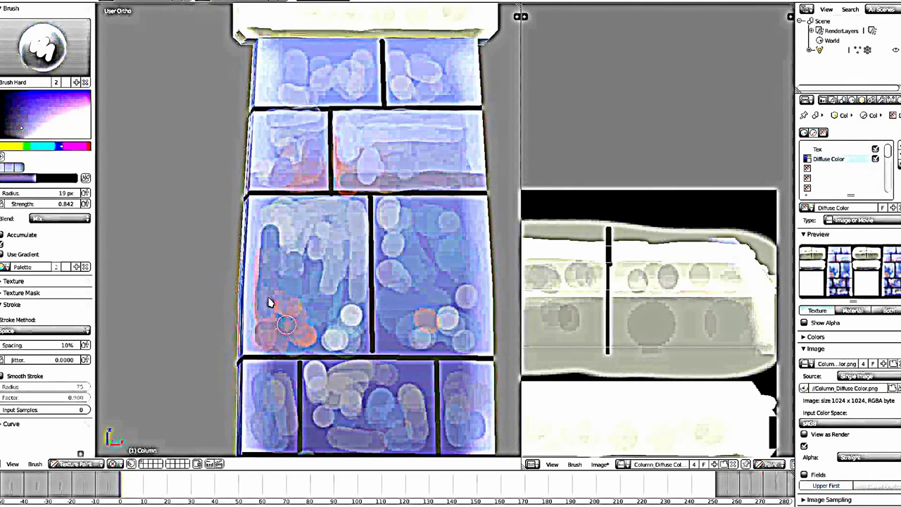
{"action": "key", "text": "s"}
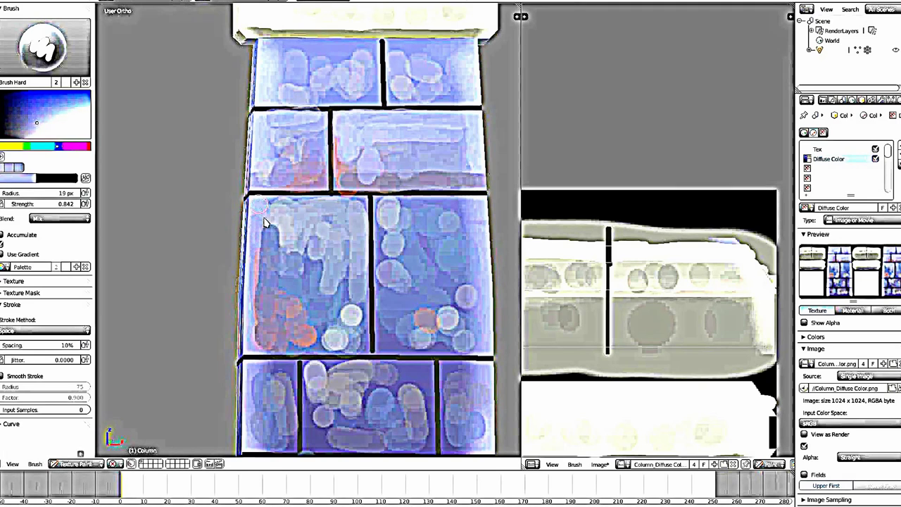
{"action": "left_click_drag", "start_coordinate": [256, 214], "coordinate": [262, 331]}
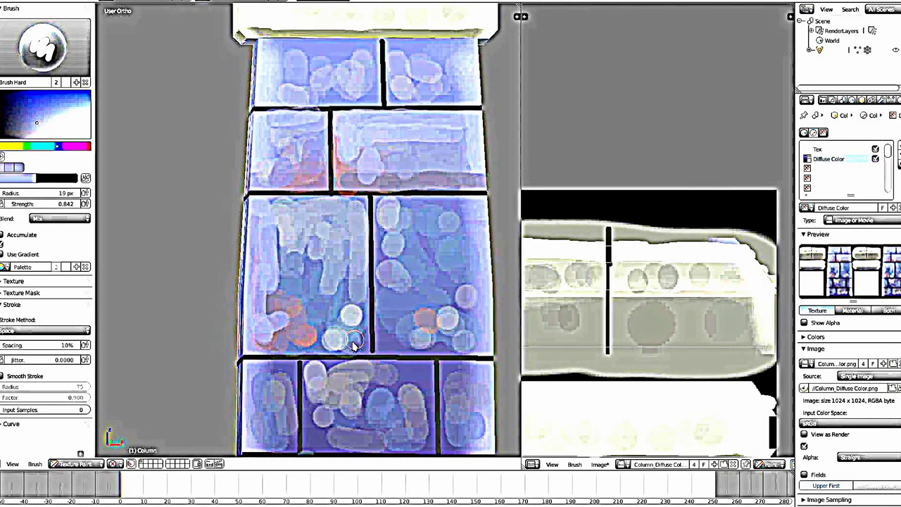
{"action": "key", "text": "s"}
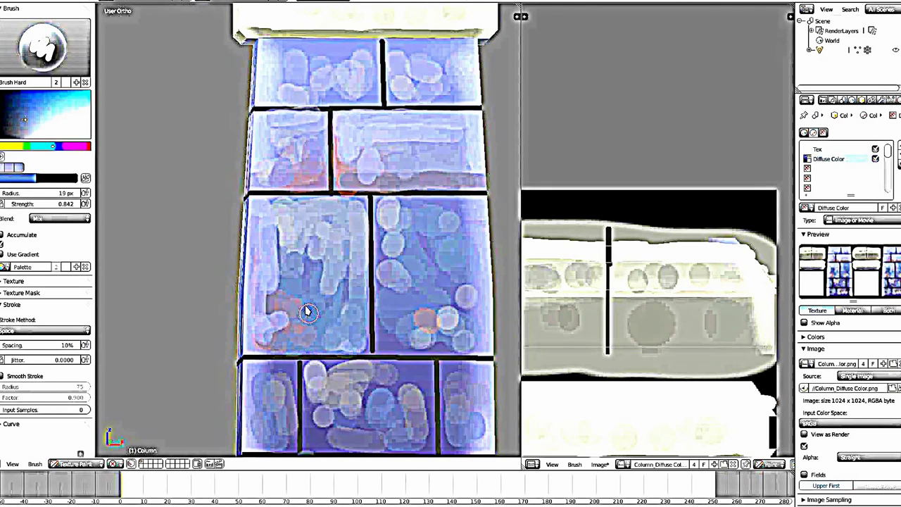
{"action": "left_click_drag", "start_coordinate": [308, 312], "coordinate": [301, 283]}
Raise the brush radius to 38 px and cover most of the right middle brick in blue
{"action": "key", "text": "s"}
{"action": "mouse_move", "coordinate": [382, 221]}
{"action": "left_mouse_down"}
{"action": "mouse_move", "coordinate": [413, 288]}
{"action": "mouse_move", "coordinate": [417, 231]}
{"action": "mouse_move", "coordinate": [386, 210]}
{"action": "left_mouse_up"}
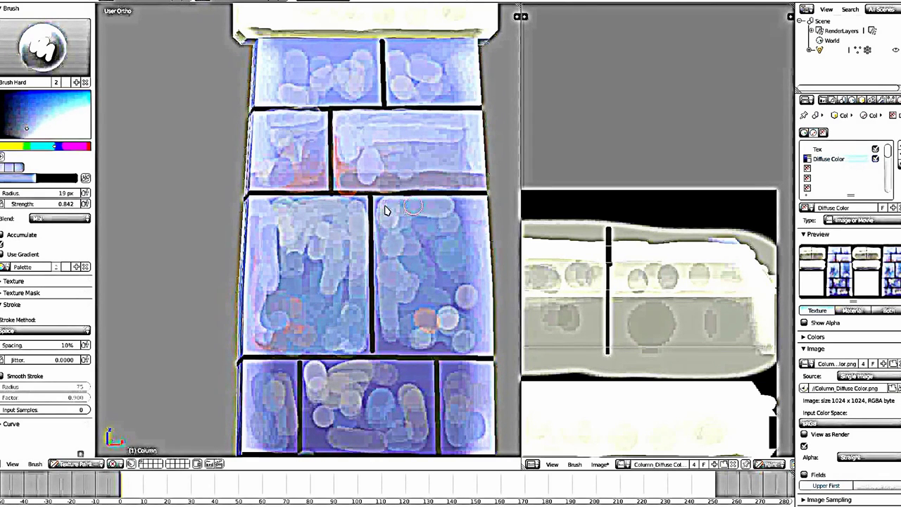
{"action": "key", "text": "s"}
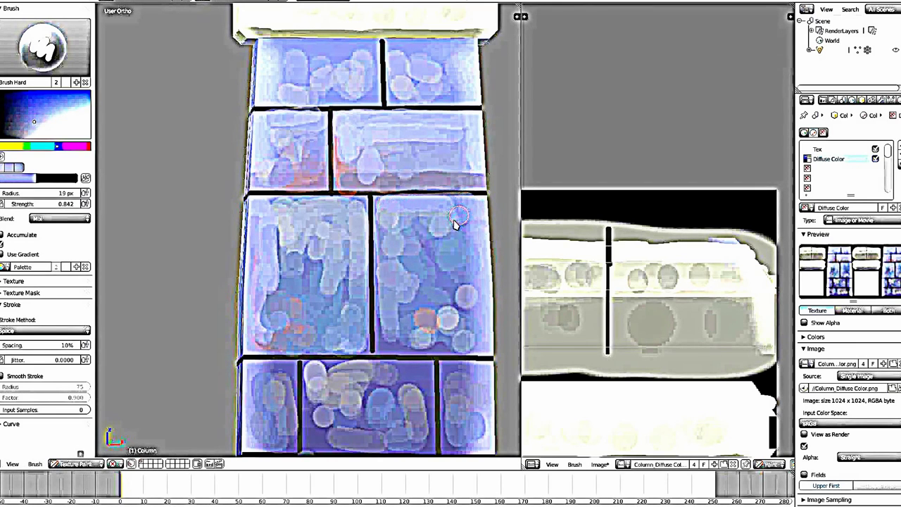
{"action": "key", "text": "f"}
{"action": "left_click", "coordinate": [409, 247]}
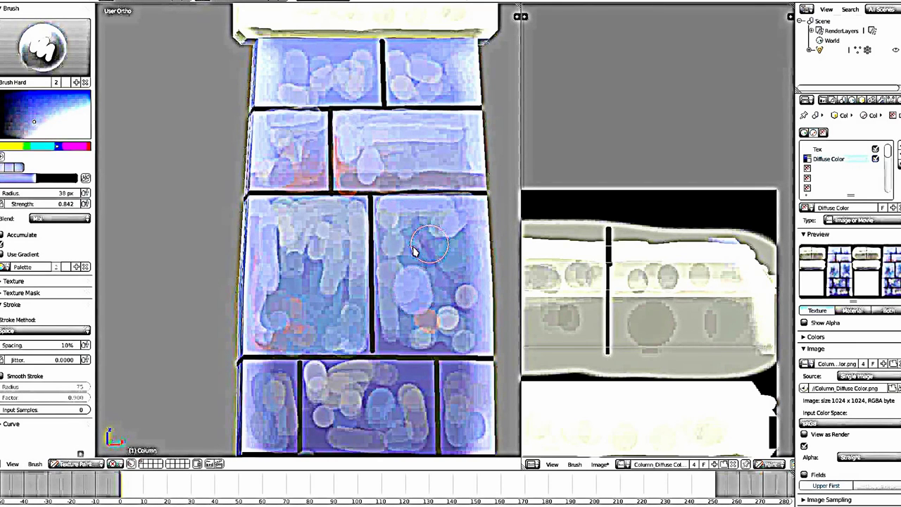
{"action": "key", "text": "s"}
{"action": "mouse_move", "coordinate": [407, 272]}
{"action": "left_mouse_down"}
{"action": "mouse_move", "coordinate": [404, 244]}
{"action": "mouse_move", "coordinate": [455, 235]}
{"action": "mouse_move", "coordinate": [445, 229]}
{"action": "left_mouse_up"}
Add dark and light blue blobs to the left middle brick
{"action": "key", "text": "s"}
{"action": "mouse_move", "coordinate": [321, 251]}
{"action": "left_mouse_down"}
{"action": "mouse_move", "coordinate": [289, 252]}
{"action": "mouse_move", "coordinate": [296, 266]}
{"action": "mouse_move", "coordinate": [281, 235]}
{"action": "mouse_move", "coordinate": [334, 251]}
{"action": "mouse_move", "coordinate": [289, 225]}
{"action": "mouse_move", "coordinate": [338, 271]}
{"action": "mouse_move", "coordinate": [308, 277]}
{"action": "mouse_move", "coordinate": [276, 302]}
{"action": "mouse_move", "coordinate": [308, 281]}
{"action": "mouse_move", "coordinate": [317, 322]}
{"action": "mouse_move", "coordinate": [312, 256]}
{"action": "left_mouse_up"}
{"action": "key", "text": "s"}
{"action": "key", "text": "s"}
{"action": "left_click", "coordinate": [268, 300]}
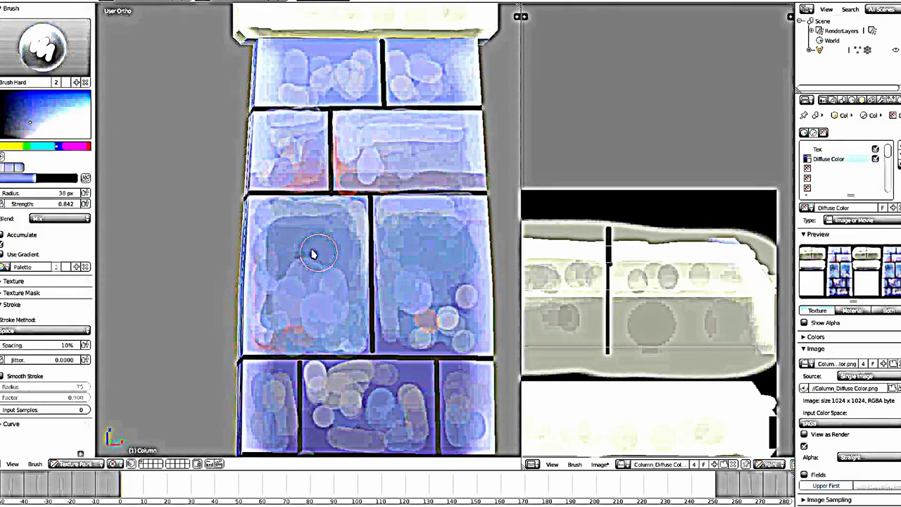
{"action": "mouse_move", "coordinate": [312, 255]}
{"action": "middle_mouse_down"}
{"action": "mouse_move", "coordinate": [308, 290]}
{"action": "mouse_move", "coordinate": [332, 145]}
{"action": "mouse_move", "coordinate": [332, 277]}
{"action": "middle_mouse_up"}
Smooth the lower-middle and lower-left bricks with sampled darker and lighter blues
{"action": "mouse_move", "coordinate": [332, 278]}
{"action": "left_mouse_down"}
{"action": "mouse_move", "coordinate": [358, 296]}
{"action": "mouse_move", "coordinate": [369, 281]}
{"action": "left_mouse_up"}
{"action": "key", "text": "s"}
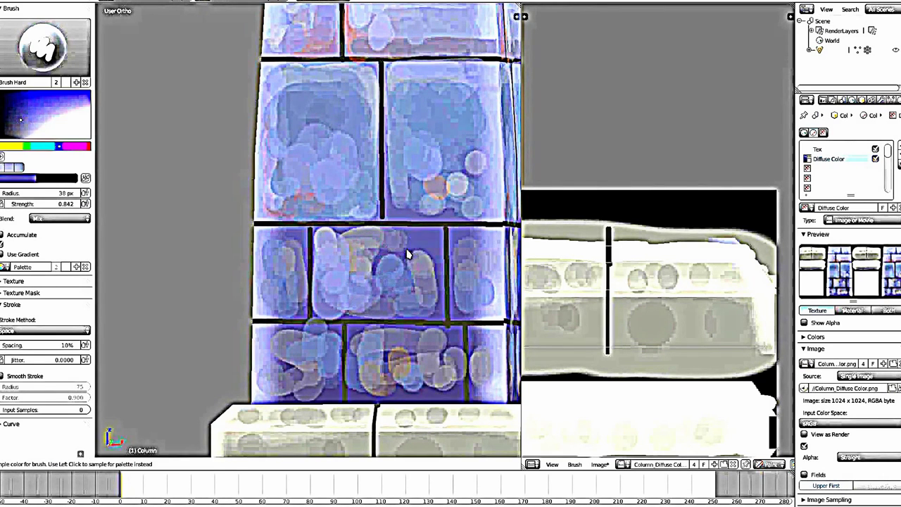
{"action": "mouse_move", "coordinate": [409, 255]}
{"action": "left_mouse_down"}
{"action": "mouse_move", "coordinate": [338, 302]}
{"action": "mouse_move", "coordinate": [359, 266]}
{"action": "mouse_move", "coordinate": [355, 250]}
{"action": "mouse_move", "coordinate": [396, 241]}
{"action": "mouse_move", "coordinate": [435, 245]}
{"action": "mouse_move", "coordinate": [402, 281]}
{"action": "mouse_move", "coordinate": [485, 256]}
{"action": "mouse_move", "coordinate": [473, 298]}
{"action": "mouse_move", "coordinate": [431, 259]}
{"action": "left_mouse_up"}
{"action": "key", "text": "s"}
{"action": "key", "text": "s"}
{"action": "left_click", "coordinate": [483, 272]}
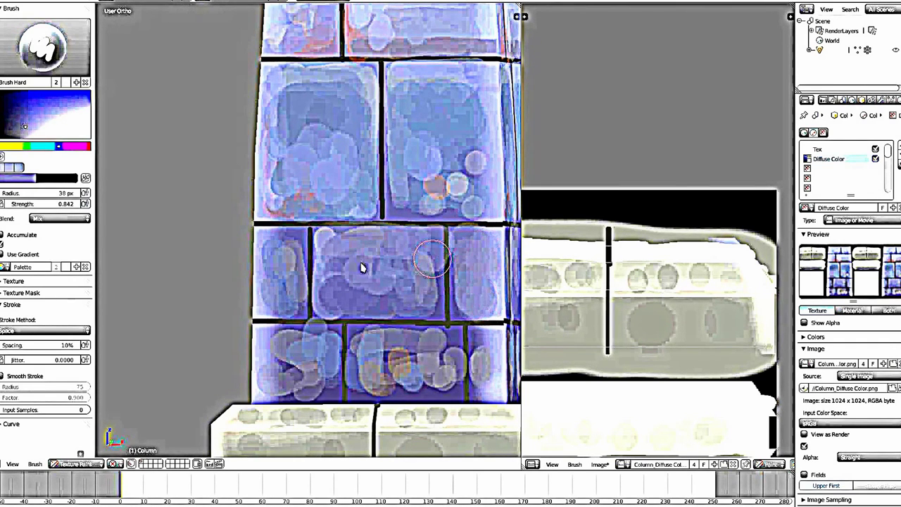
{"action": "mouse_move", "coordinate": [279, 254]}
{"action": "left_mouse_down"}
{"action": "mouse_move", "coordinate": [278, 282]}
{"action": "mouse_move", "coordinate": [287, 258]}
{"action": "mouse_move", "coordinate": [282, 305]}
{"action": "mouse_move", "coordinate": [279, 271]}
{"action": "left_mouse_up"}
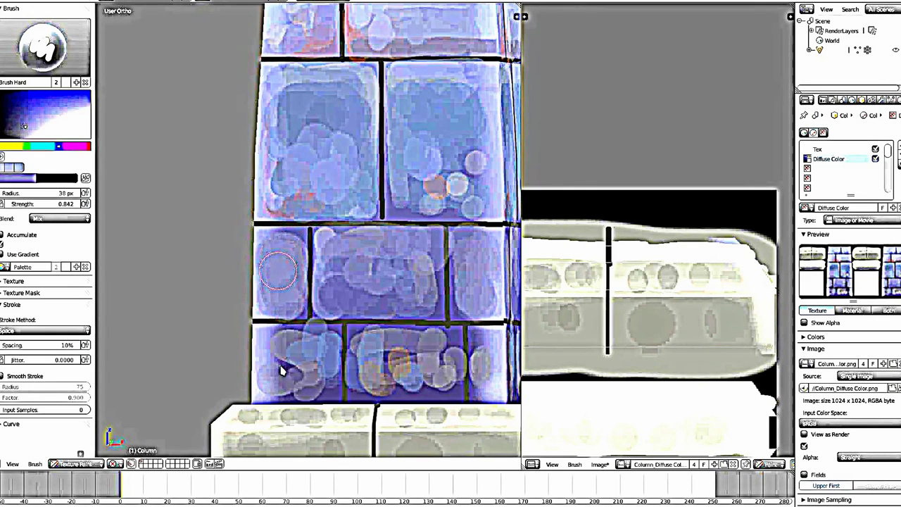
{"action": "mouse_move", "coordinate": [282, 371]}
{"action": "left_mouse_down"}
{"action": "mouse_move", "coordinate": [302, 362]}
{"action": "mouse_move", "coordinate": [274, 359]}
{"action": "left_mouse_up"}
{"action": "left_click", "coordinate": [281, 363]}
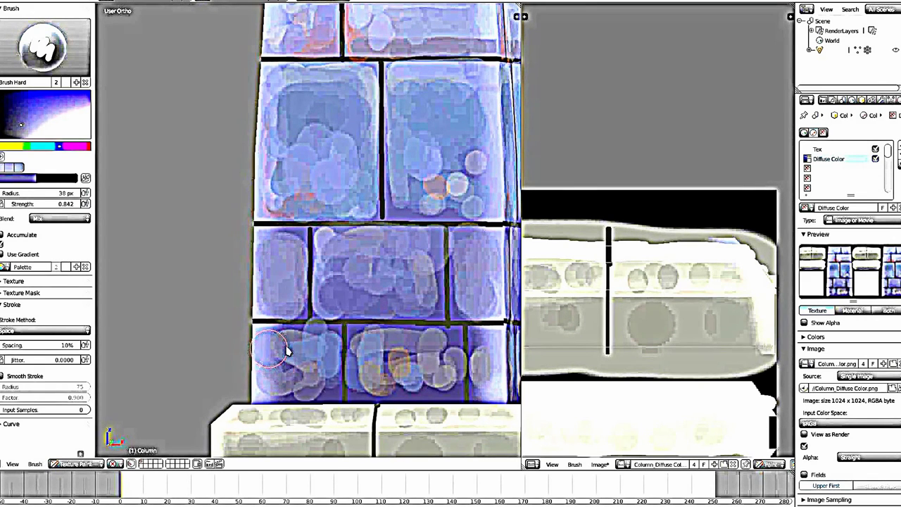
{"action": "mouse_move", "coordinate": [291, 392]}
{"action": "left_mouse_down"}
{"action": "mouse_move", "coordinate": [311, 373]}
{"action": "mouse_move", "coordinate": [295, 354]}
{"action": "mouse_move", "coordinate": [322, 372]}
{"action": "mouse_move", "coordinate": [260, 378]}
{"action": "mouse_move", "coordinate": [286, 361]}
{"action": "left_mouse_up"}
{"action": "key", "text": "s"}
With a 12 px brush, stroke pale highlights along the top edges of several bricks
{"action": "key", "text": "f"}
{"action": "left_click_drag", "start_coordinate": [257, 325], "coordinate": [444, 335]}
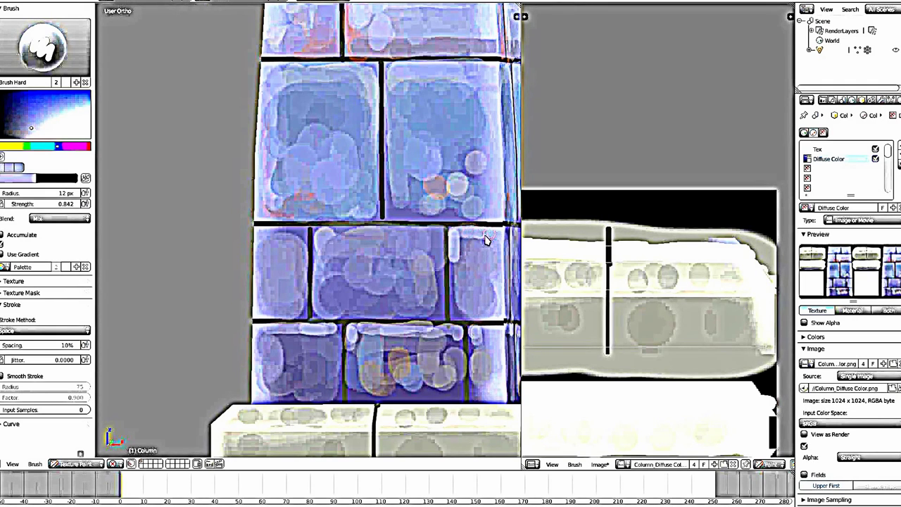
{"action": "left_click_drag", "start_coordinate": [321, 238], "coordinate": [448, 232]}
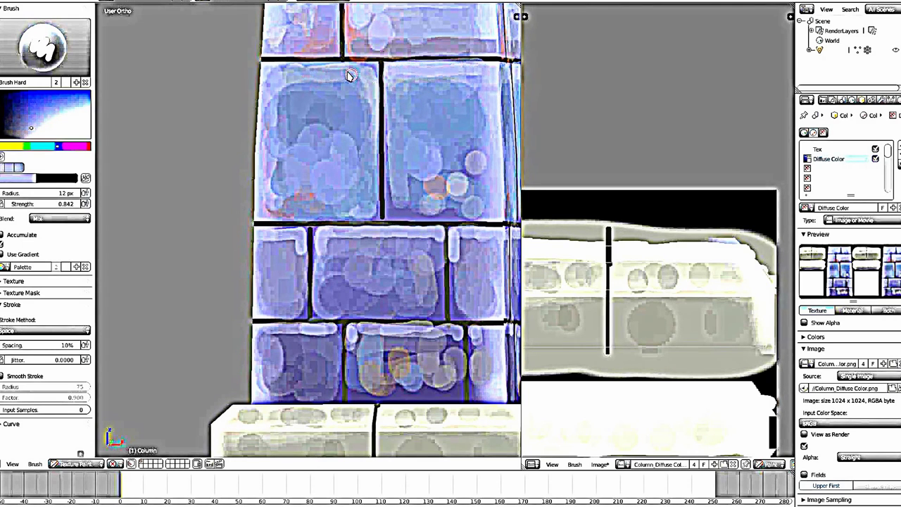
{"action": "left_click_drag", "start_coordinate": [350, 76], "coordinate": [367, 71]}
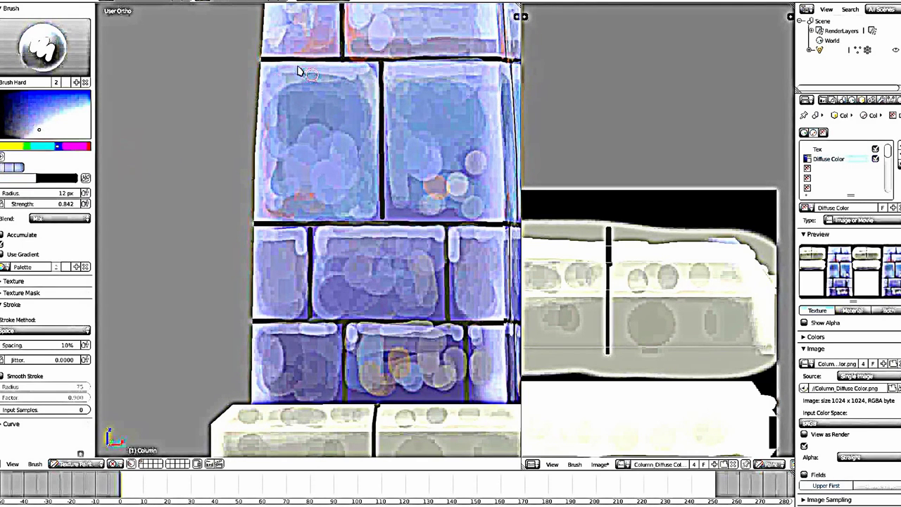
{"action": "left_click_drag", "start_coordinate": [284, 69], "coordinate": [481, 64]}
{"action": "middle_click_drag", "start_coordinate": [423, 70], "coordinate": [402, 223], "text": "shift"}
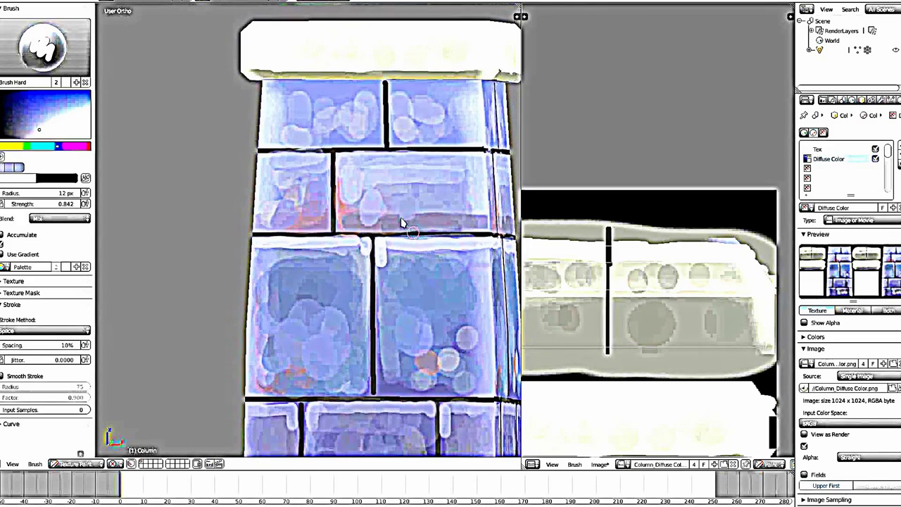
{"action": "mouse_move", "coordinate": [338, 167]}
{"action": "left_mouse_down"}
{"action": "mouse_move", "coordinate": [486, 155]}
{"action": "mouse_move", "coordinate": [377, 158]}
{"action": "left_mouse_up"}
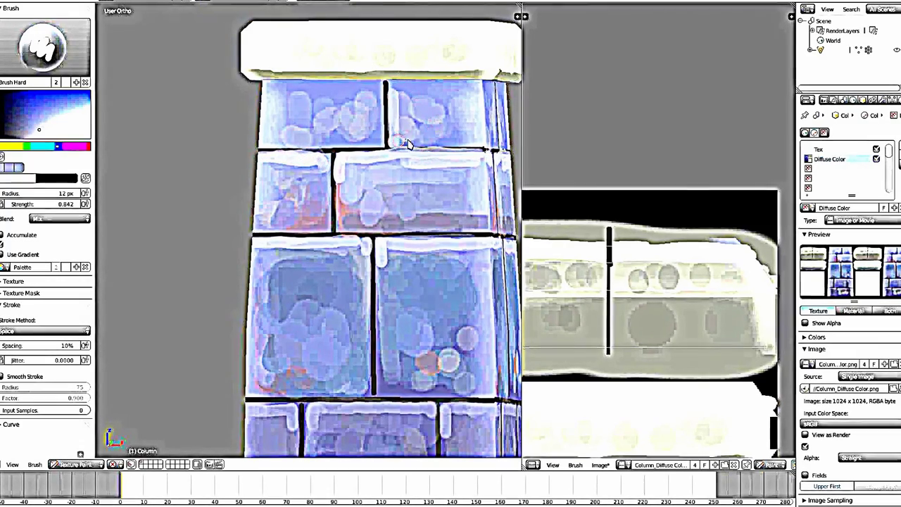
Sample the base's cream colour and paint it along the top of the base's left block
{"action": "scroll", "coordinate": [407, 274], "scroll_direction": "down", "scroll_amount": 3}
{"action": "scroll", "coordinate": [407, 273], "scroll_direction": "up", "scroll_amount": 2}
{"action": "middle_click_drag", "start_coordinate": [407, 274], "coordinate": [414, 337]}
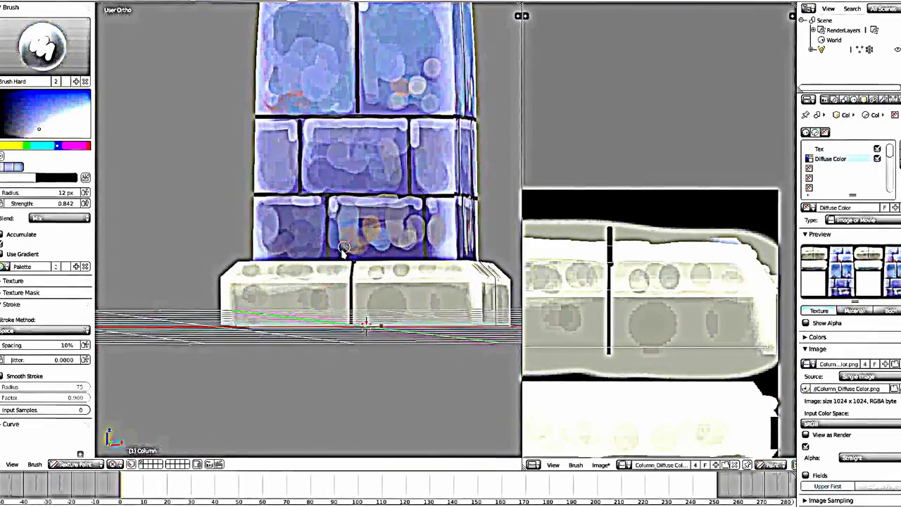
{"action": "scroll", "coordinate": [408, 337], "scroll_direction": "up", "scroll_amount": 1}
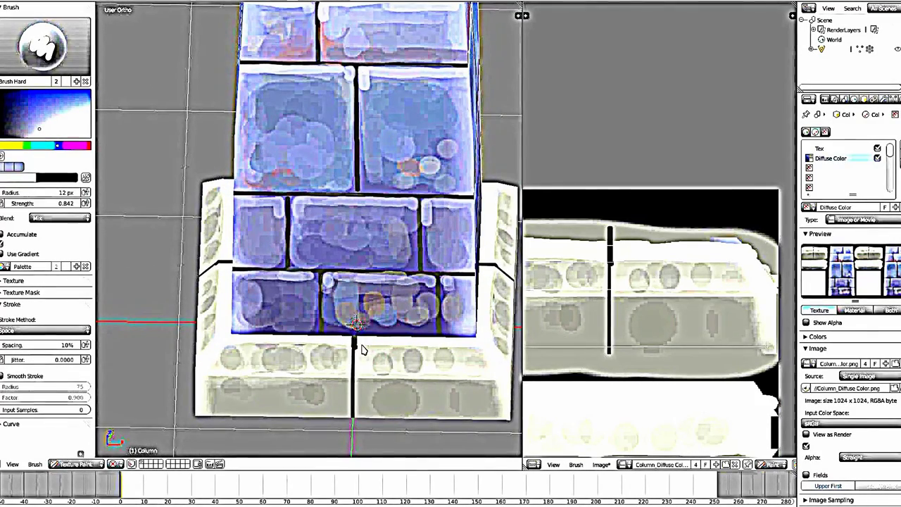
{"action": "key", "text": "s"}
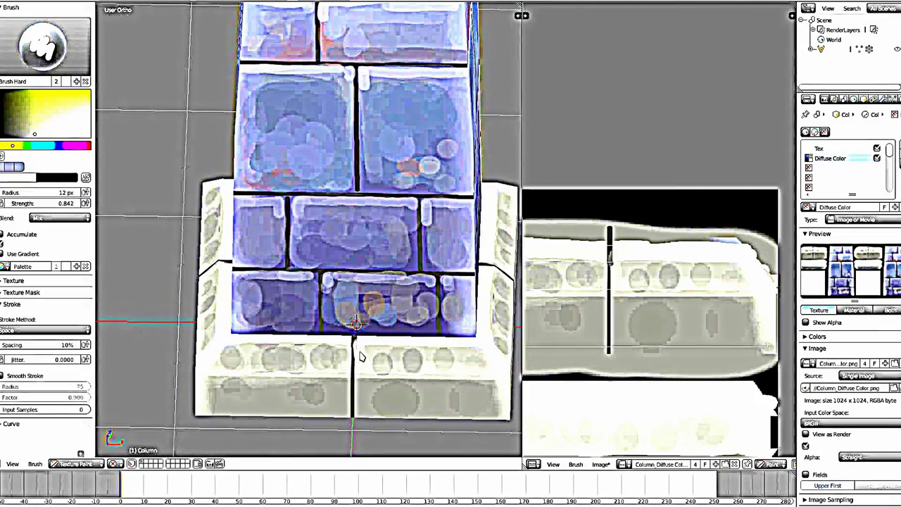
{"action": "left_click_drag", "start_coordinate": [336, 362], "coordinate": [222, 362]}
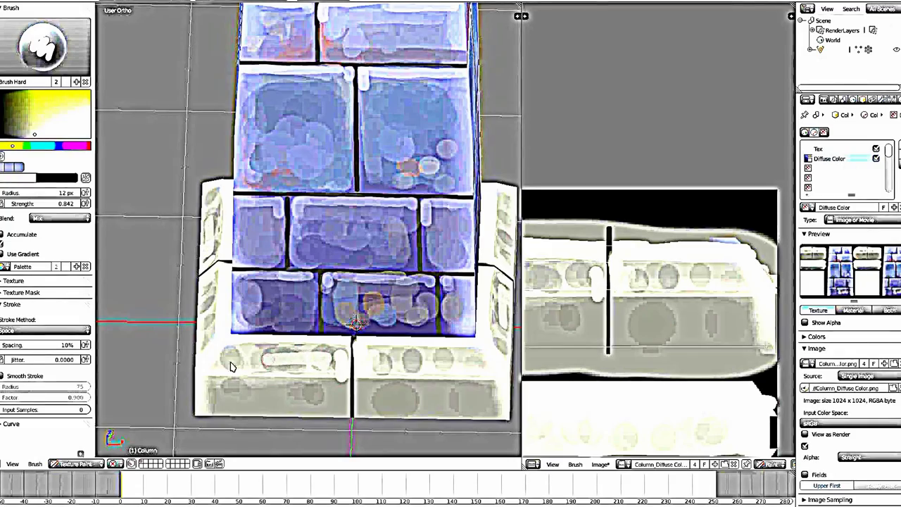
{"action": "left_click_drag", "start_coordinate": [277, 371], "coordinate": [254, 358]}
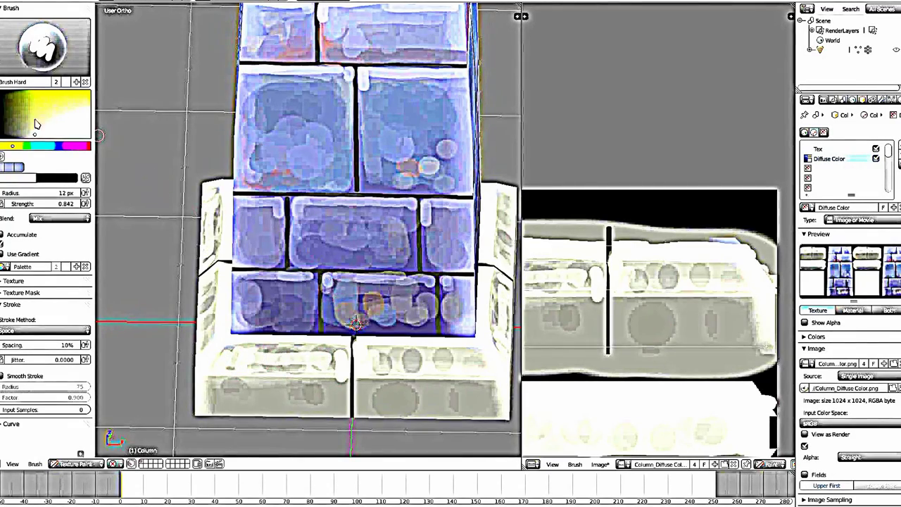
With an 8 px brush, paint thin cream and white highlights along the base's top and front-left edges
{"action": "key", "text": "f"}
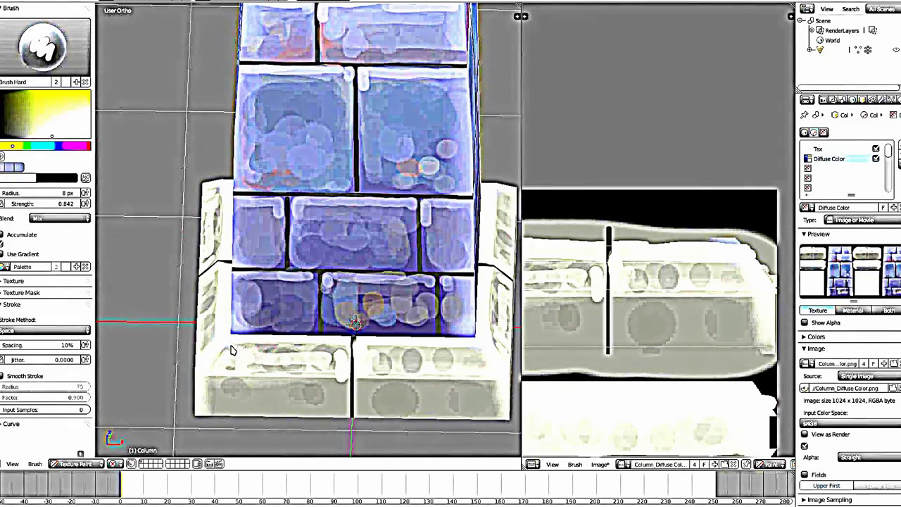
{"action": "left_click_drag", "start_coordinate": [225, 347], "coordinate": [365, 348]}
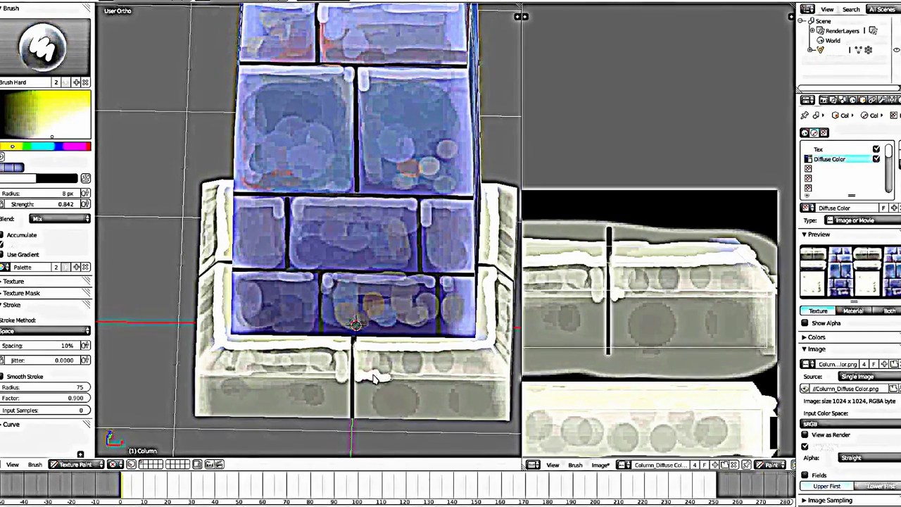
{"action": "left_click_drag", "start_coordinate": [268, 416], "coordinate": [219, 373]}
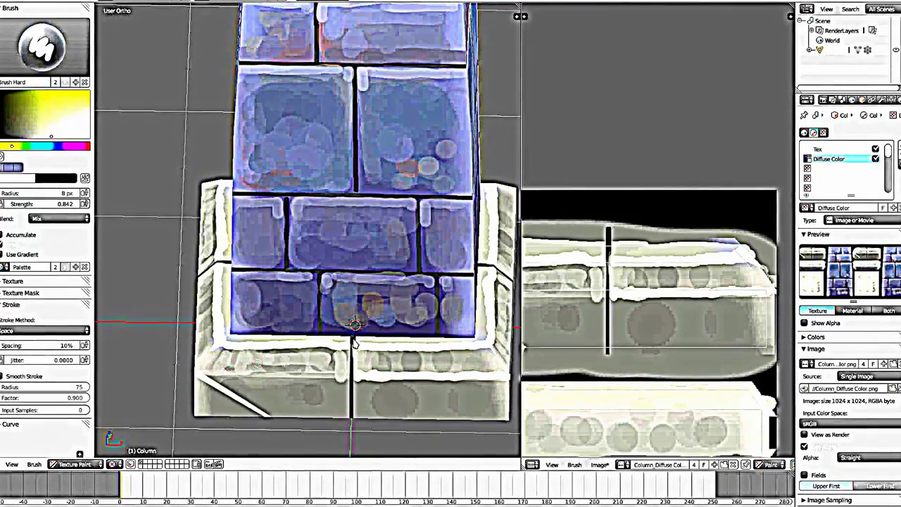
{"action": "middle_click_drag", "start_coordinate": [218, 374], "coordinate": [486, 368]}
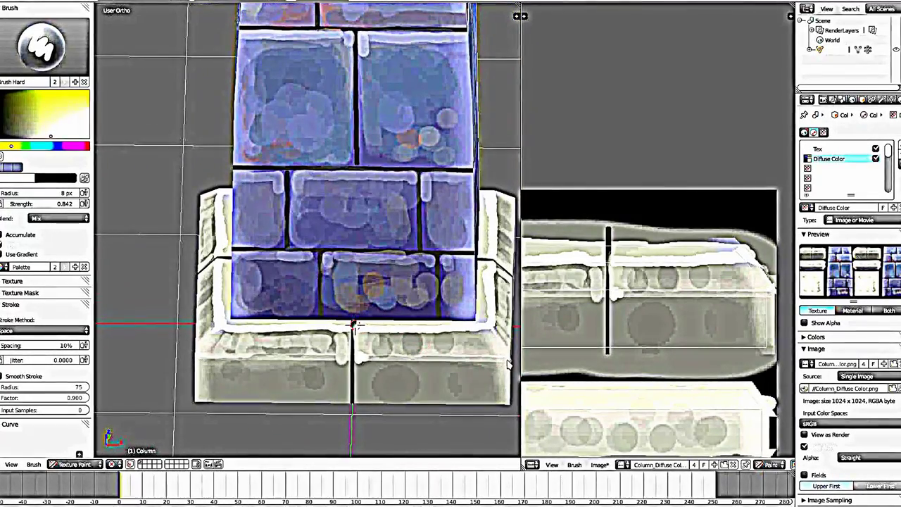
{"action": "middle_click_drag", "start_coordinate": [459, 378], "coordinate": [352, 368]}
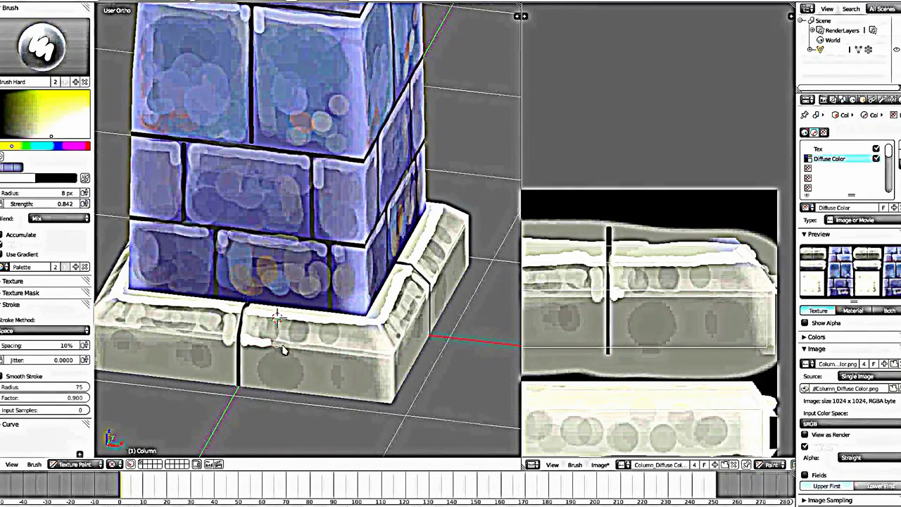
{"action": "left_click_drag", "start_coordinate": [385, 361], "coordinate": [311, 354]}
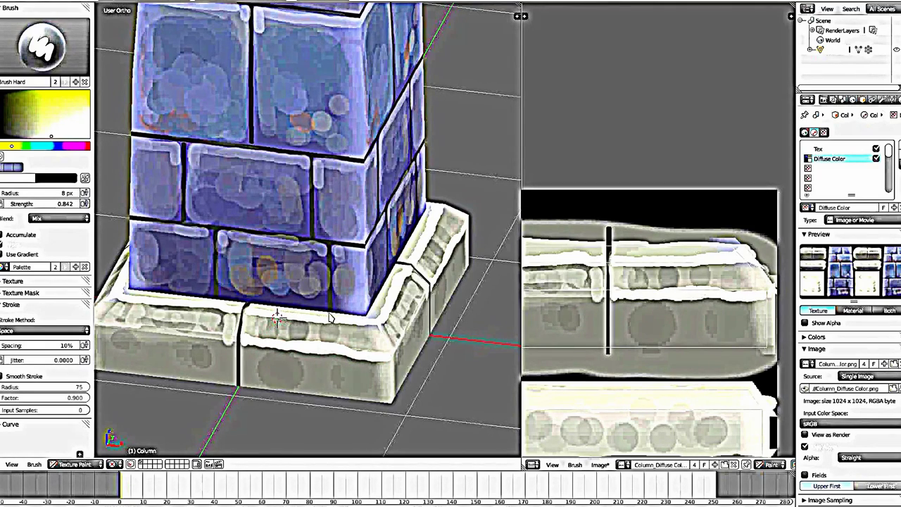
{"action": "middle_click_drag", "start_coordinate": [330, 318], "coordinate": [288, 327]}
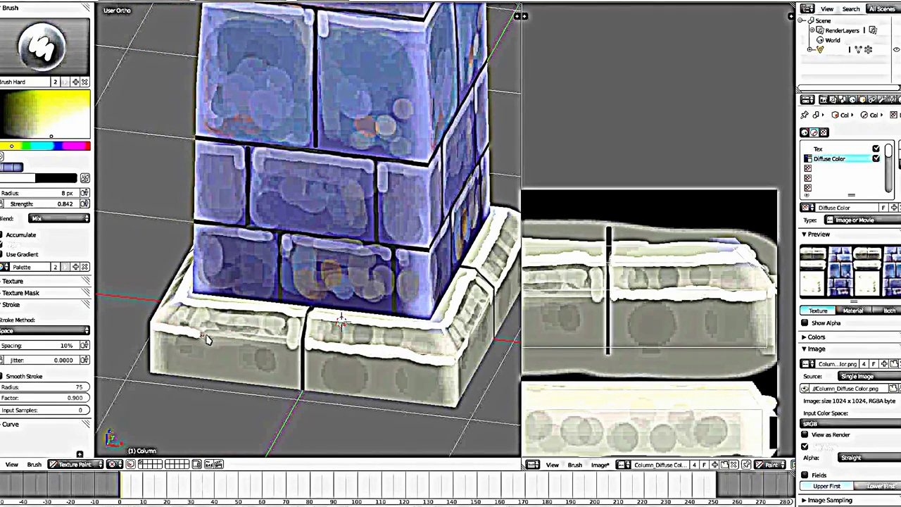
{"action": "left_click_drag", "start_coordinate": [241, 343], "coordinate": [296, 354]}
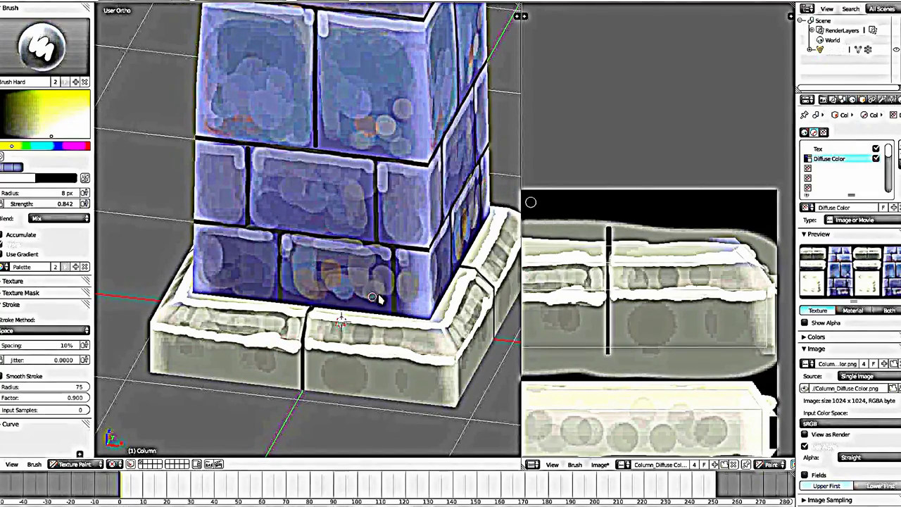
Sample several blue and grey brick tones, storing one in the palette, ending on a brick colour
{"action": "middle_click_drag", "start_coordinate": [377, 298], "coordinate": [392, 295]}
{"action": "key", "text": "s"}
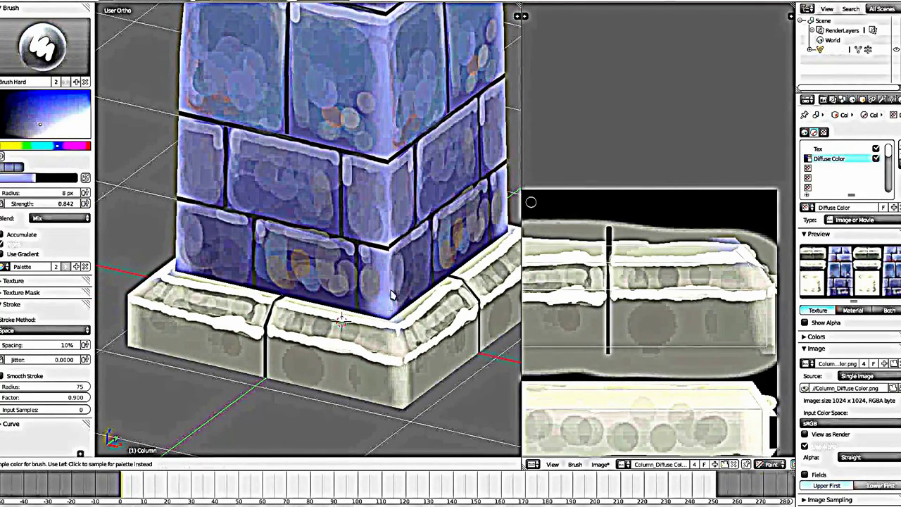
{"action": "left_click", "coordinate": [393, 294]}
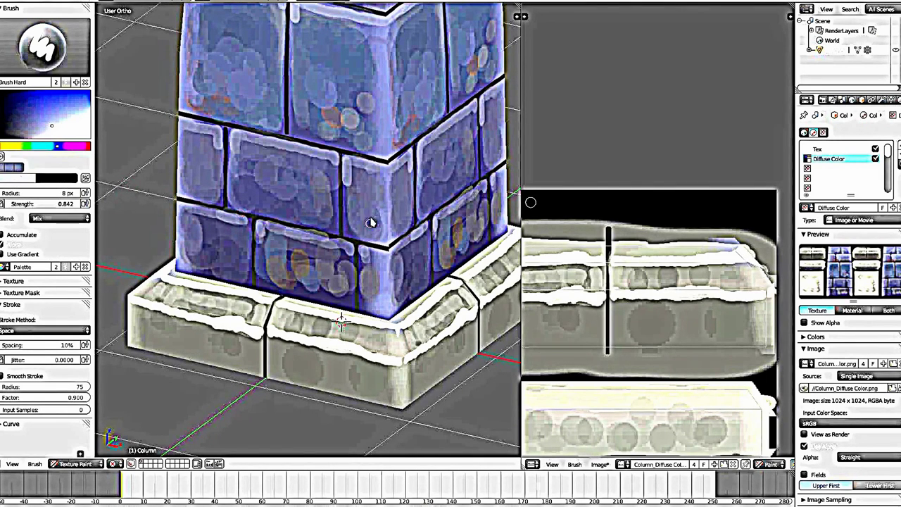
{"action": "key", "text": "s"}
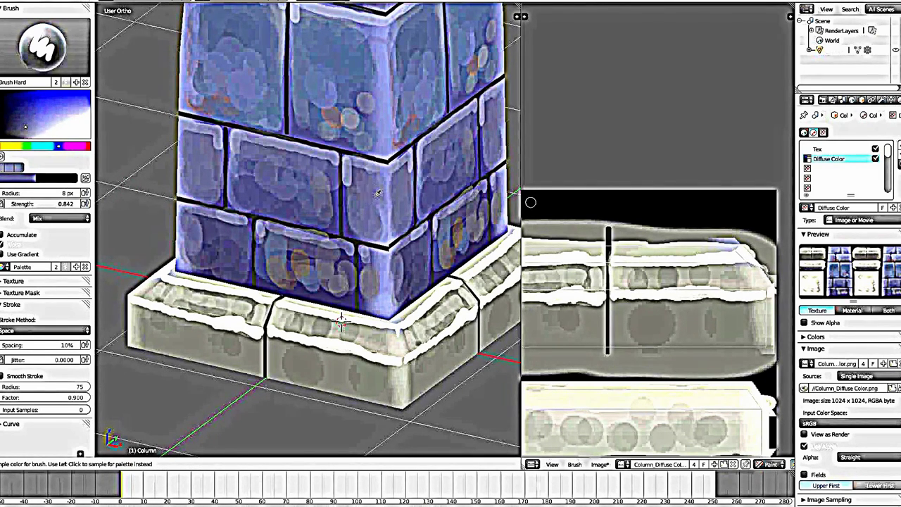
{"action": "left_click", "coordinate": [342, 321]}
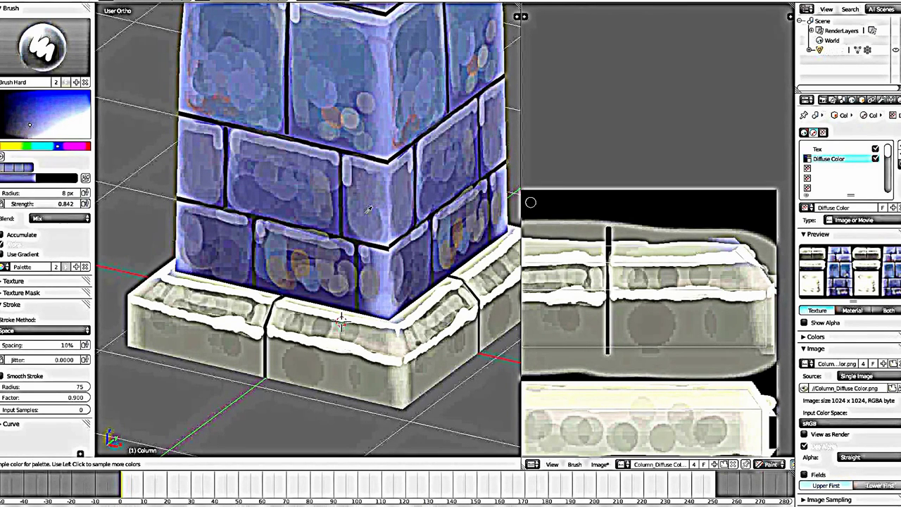
{"action": "left_click", "coordinate": [158, 231]}
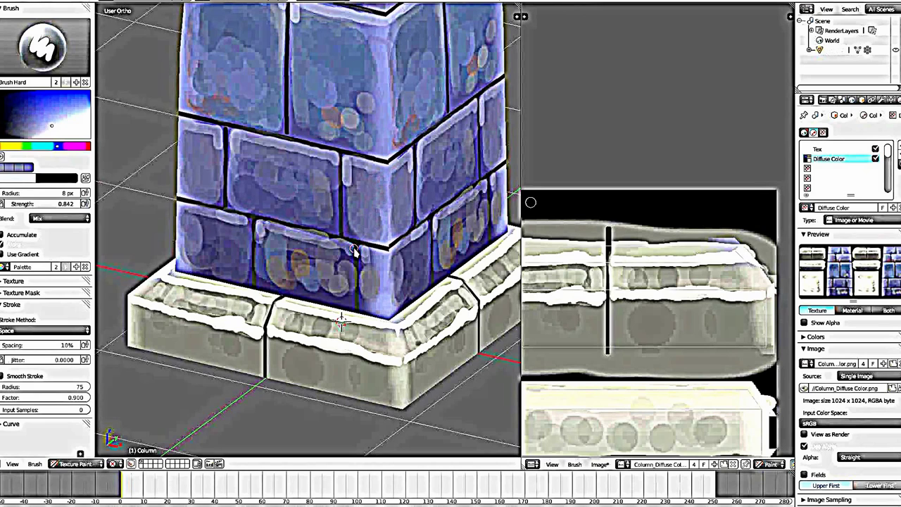
{"action": "key", "text": "s"}
{"action": "left_click", "coordinate": [374, 205]}
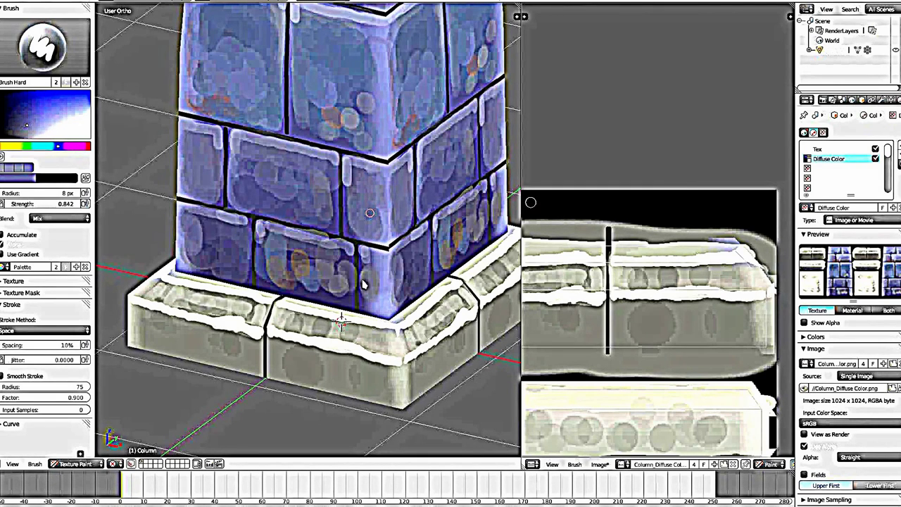
{"action": "key", "text": "s"}
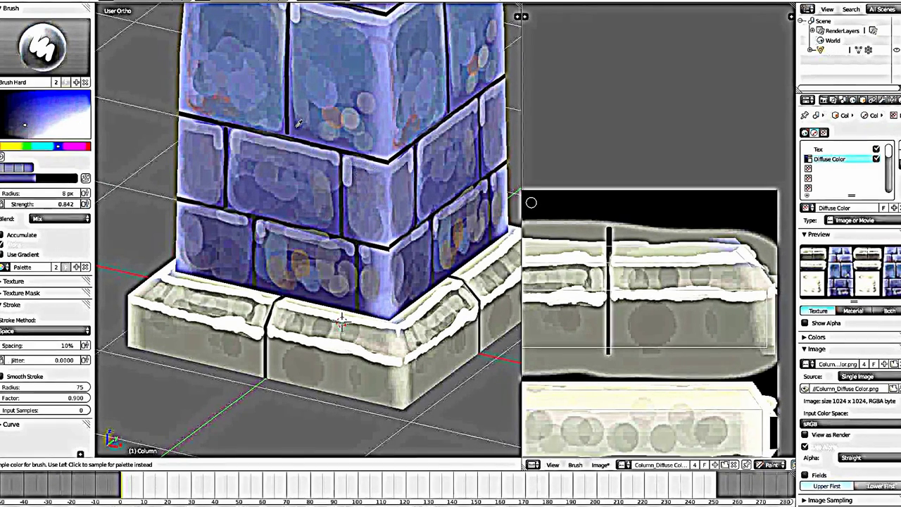
{"action": "left_click", "coordinate": [343, 321]}
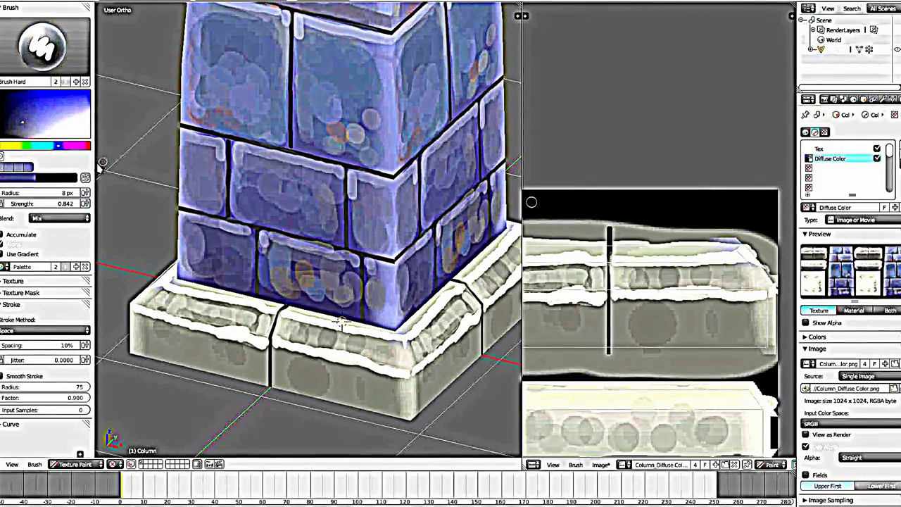
Sample a colour near the mortar and paint a light stroke down one vertical brick gap
{"action": "scroll", "coordinate": [381, 169], "scroll_direction": "up", "scroll_amount": 1}
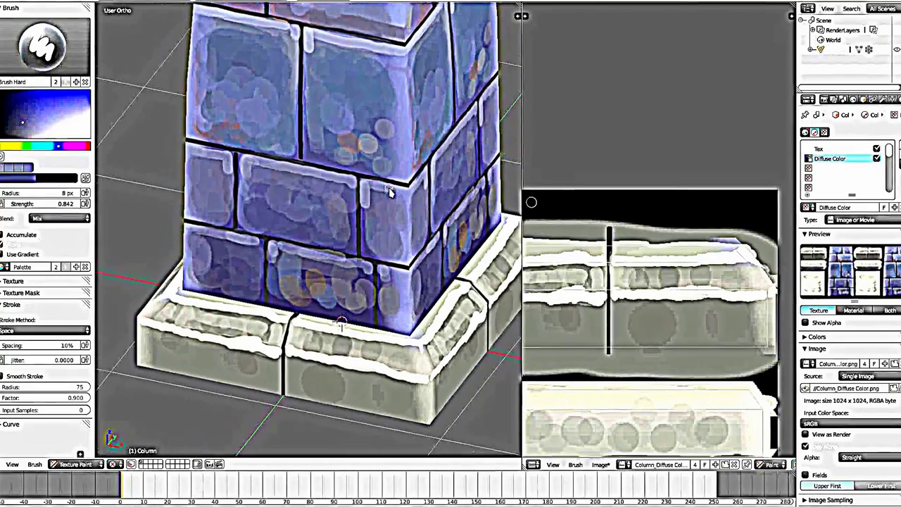
{"action": "scroll", "coordinate": [380, 169], "scroll_direction": "up", "scroll_amount": 2}
{"action": "scroll", "coordinate": [381, 169], "scroll_direction": "up", "scroll_amount": 2}
{"action": "middle_click_drag", "start_coordinate": [307, 258], "coordinate": [386, 246]}
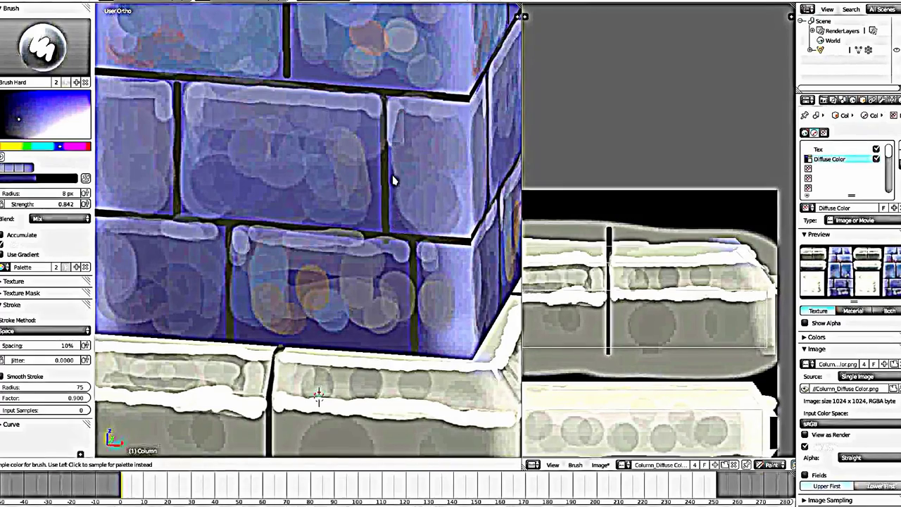
{"action": "key", "text": "s"}
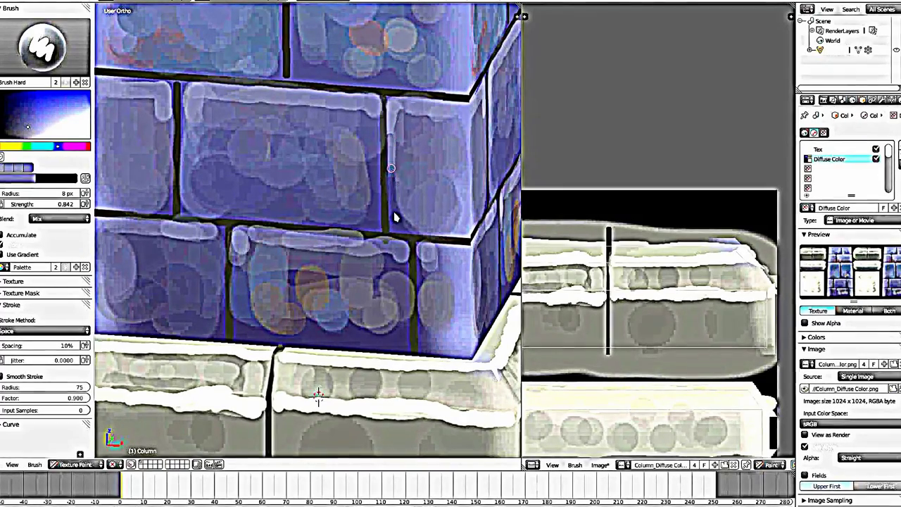
{"action": "left_click_drag", "start_coordinate": [377, 151], "coordinate": [378, 204]}
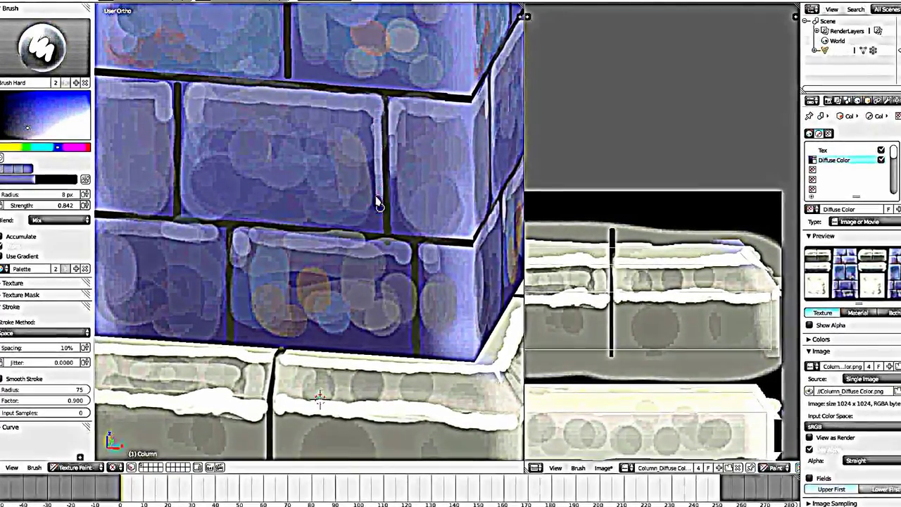
Extend white strokes down further vertical gaps between the middle and upper bricks
{"action": "scroll", "coordinate": [378, 204], "scroll_direction": "down", "scroll_amount": 3}
{"action": "scroll", "coordinate": [378, 205], "scroll_direction": "down", "scroll_amount": 2}
{"action": "mouse_move", "coordinate": [378, 204]}
{"action": "middle_mouse_down"}
{"action": "mouse_move", "coordinate": [336, 243]}
{"action": "mouse_move", "coordinate": [343, 202]}
{"action": "middle_mouse_up"}
{"action": "scroll", "coordinate": [348, 117], "scroll_direction": "up", "scroll_amount": 2}
{"action": "scroll", "coordinate": [348, 117], "scroll_direction": "up", "scroll_amount": 2}
{"action": "scroll", "coordinate": [372, 105], "scroll_direction": "up", "scroll_amount": 1}
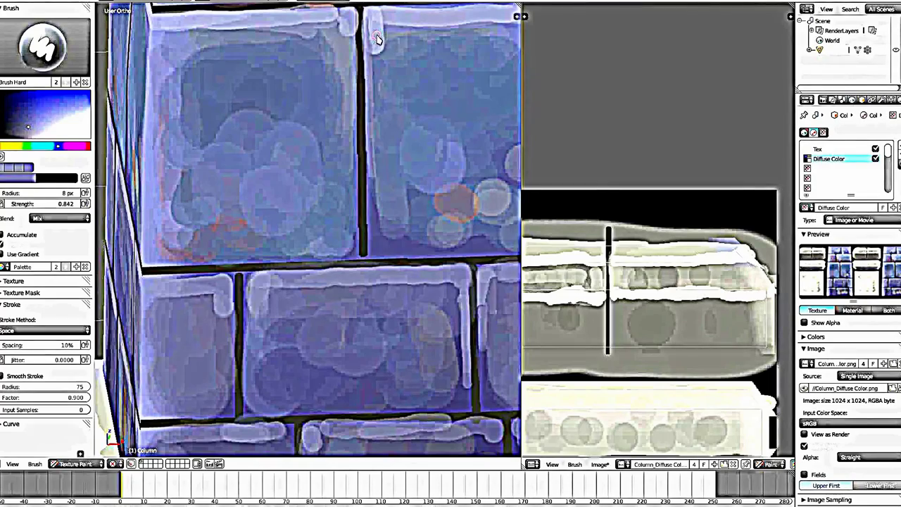
{"action": "left_click_drag", "start_coordinate": [373, 159], "coordinate": [371, 232]}
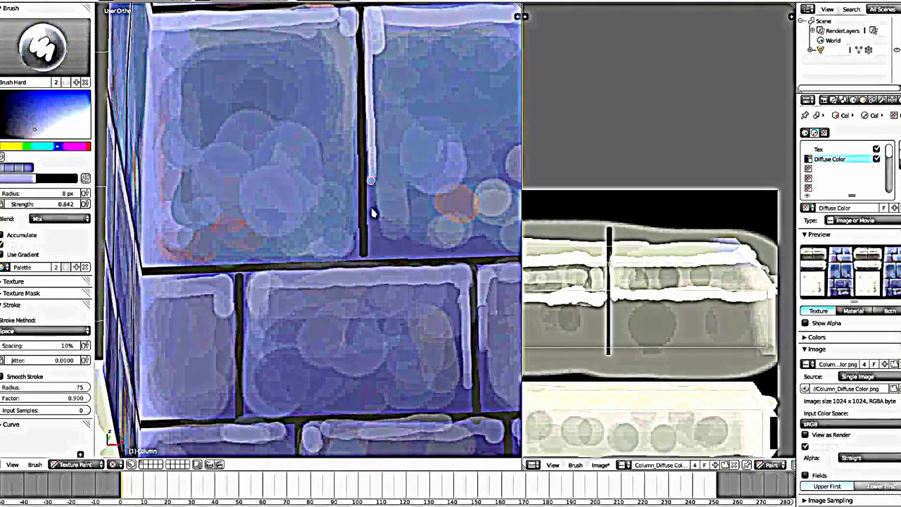
{"action": "middle_click_drag", "start_coordinate": [390, 85], "coordinate": [364, 176], "text": "shift"}
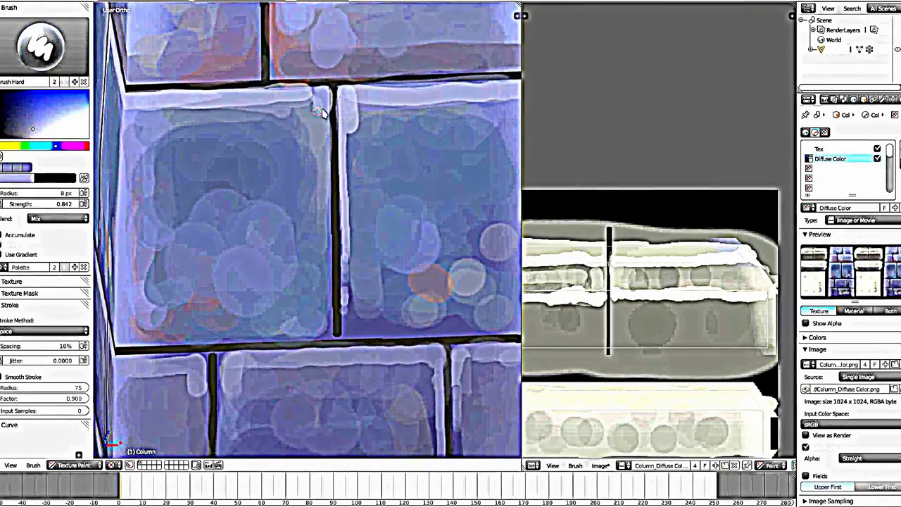
{"action": "left_click_drag", "start_coordinate": [325, 102], "coordinate": [329, 259]}
{"action": "mouse_move", "coordinate": [328, 295]}
{"action": "middle_mouse_down"}
{"action": "mouse_move", "coordinate": [340, 234]}
{"action": "mouse_move", "coordinate": [325, 175]}
{"action": "middle_mouse_up"}
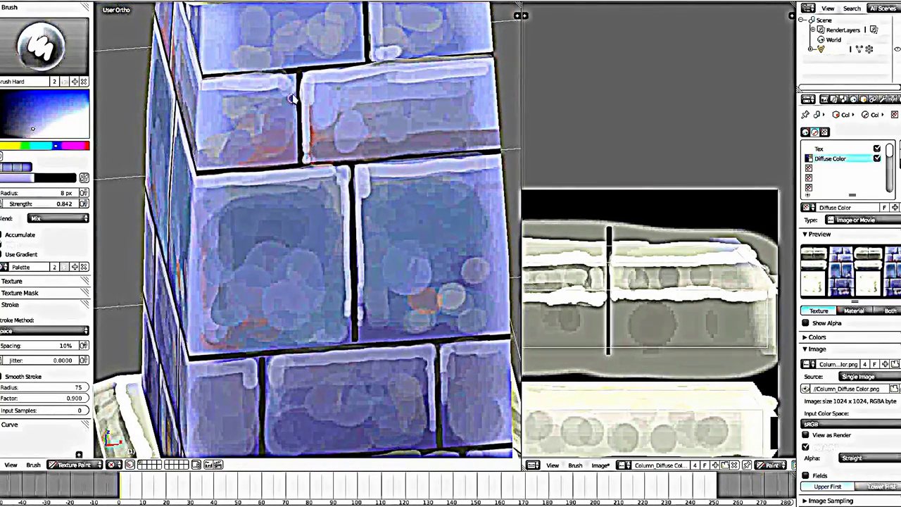
Sample the cream cap colour and paint it along the cap's edge
{"action": "mouse_move", "coordinate": [348, 110]}
{"action": "middle_mouse_down"}
{"action": "mouse_move", "coordinate": [312, 277]}
{"action": "mouse_move", "coordinate": [322, 286]}
{"action": "mouse_move", "coordinate": [208, 214]}
{"action": "middle_mouse_up"}
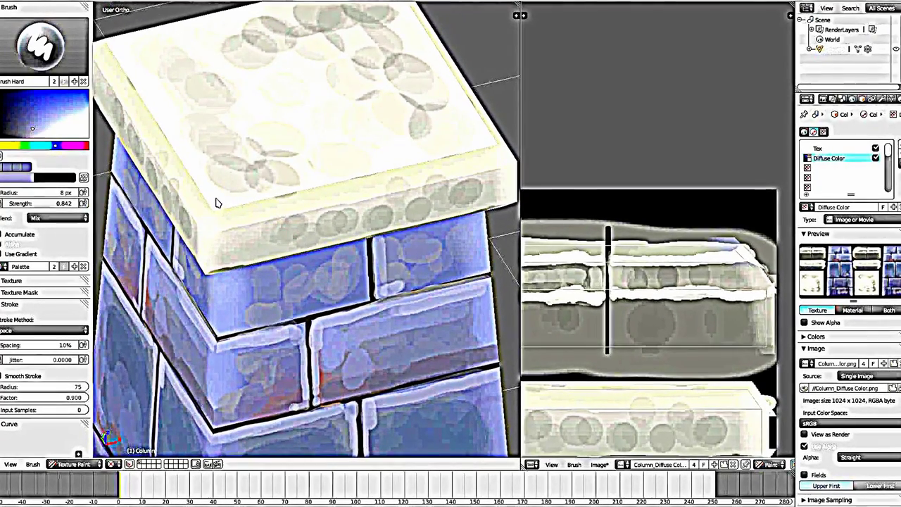
{"action": "key", "text": "s"}
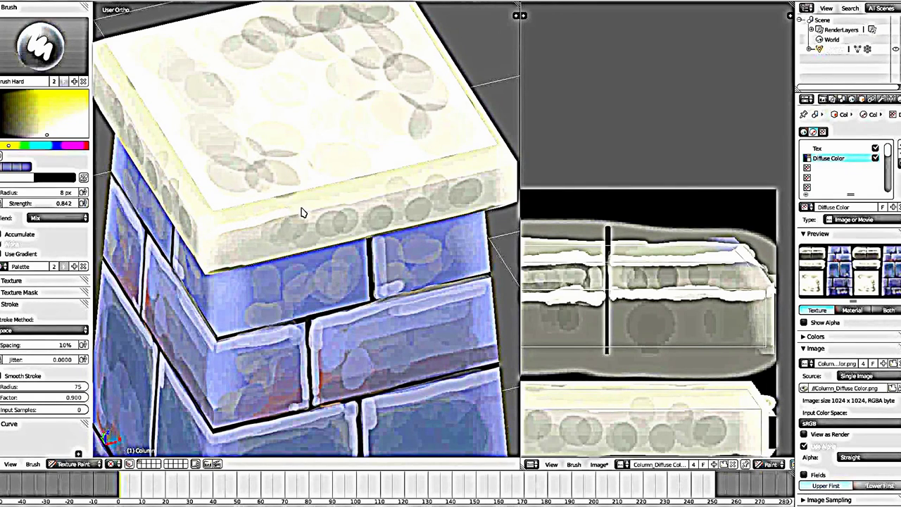
{"action": "left_click_drag", "start_coordinate": [363, 205], "coordinate": [416, 191]}
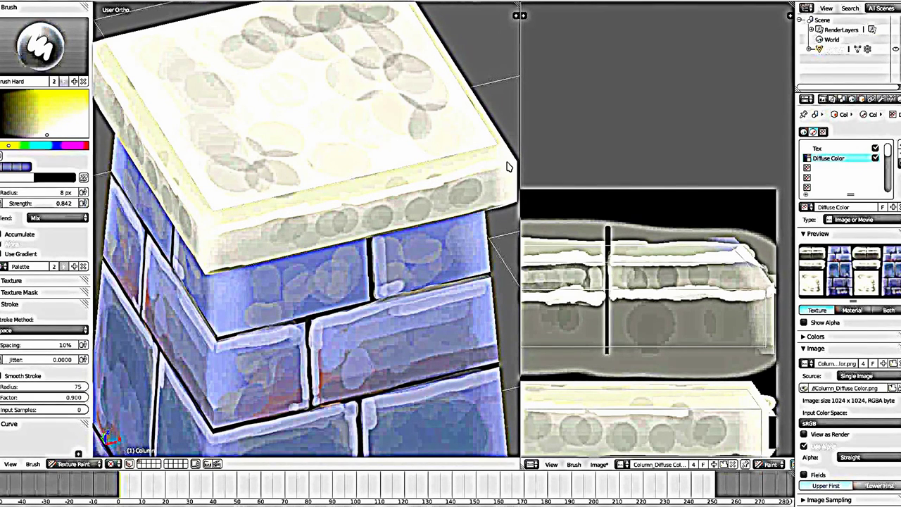
Dab orange-brown paint on the cap's side band, middle, and lower top face
{"action": "key", "text": "s"}
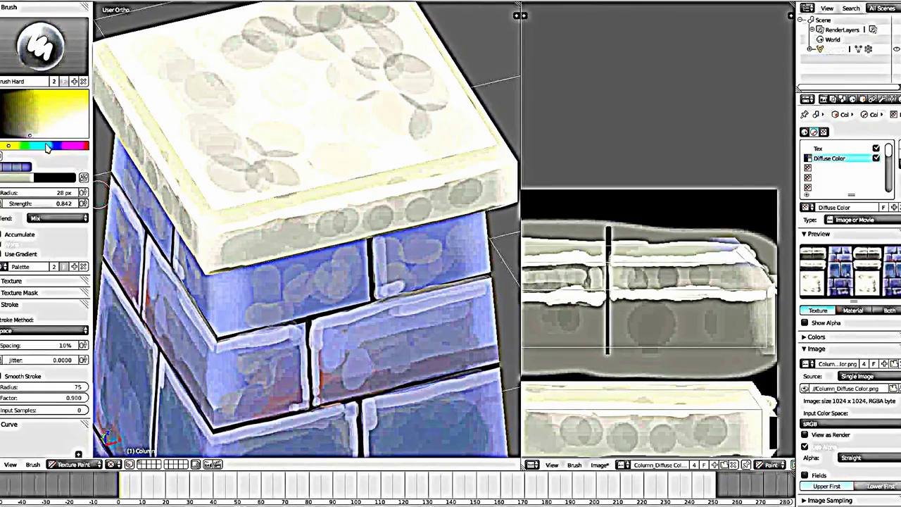
{"action": "left_click_drag", "start_coordinate": [15, 146], "coordinate": [7, 146]}
{"action": "left_click", "coordinate": [26, 126]}
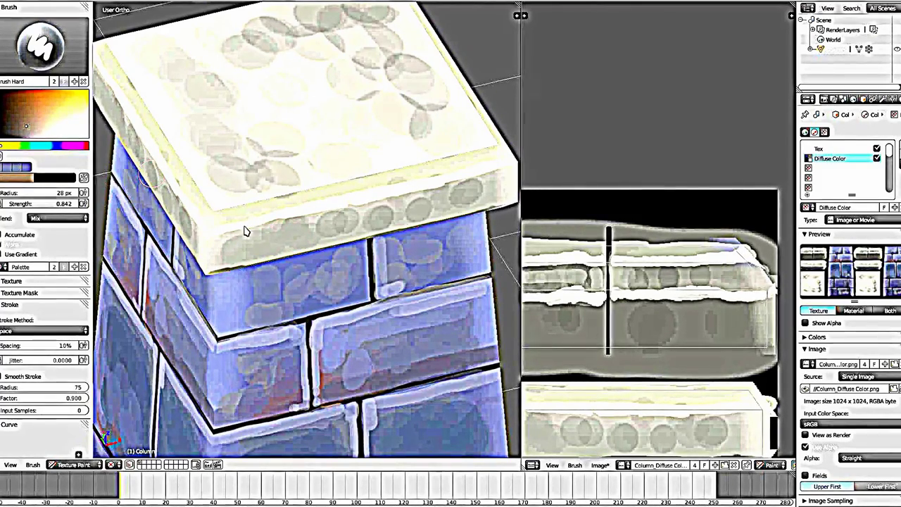
{"action": "mouse_move", "coordinate": [300, 242]}
{"action": "middle_mouse_down"}
{"action": "mouse_move", "coordinate": [292, 161]}
{"action": "mouse_move", "coordinate": [392, 124]}
{"action": "middle_mouse_up"}
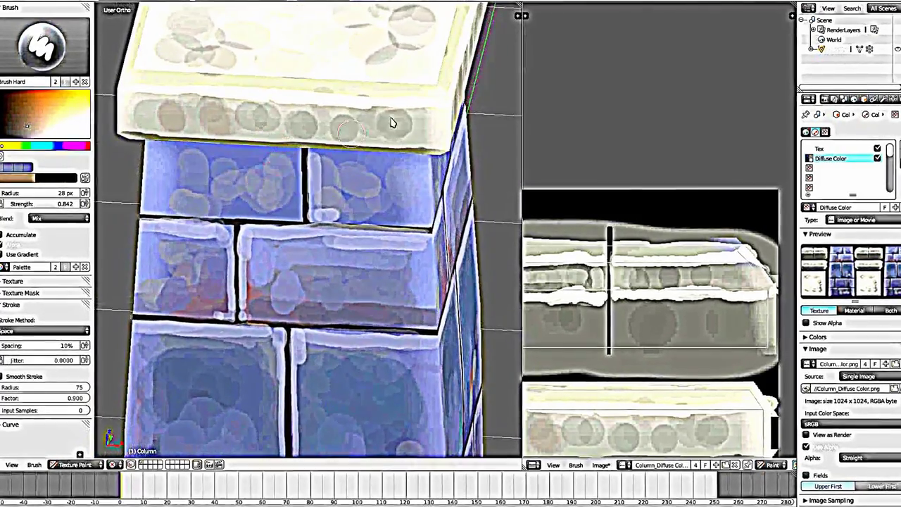
{"action": "mouse_move", "coordinate": [393, 123]}
{"action": "left_mouse_down"}
{"action": "mouse_move", "coordinate": [427, 124]}
{"action": "mouse_move", "coordinate": [419, 131]}
{"action": "left_mouse_up"}
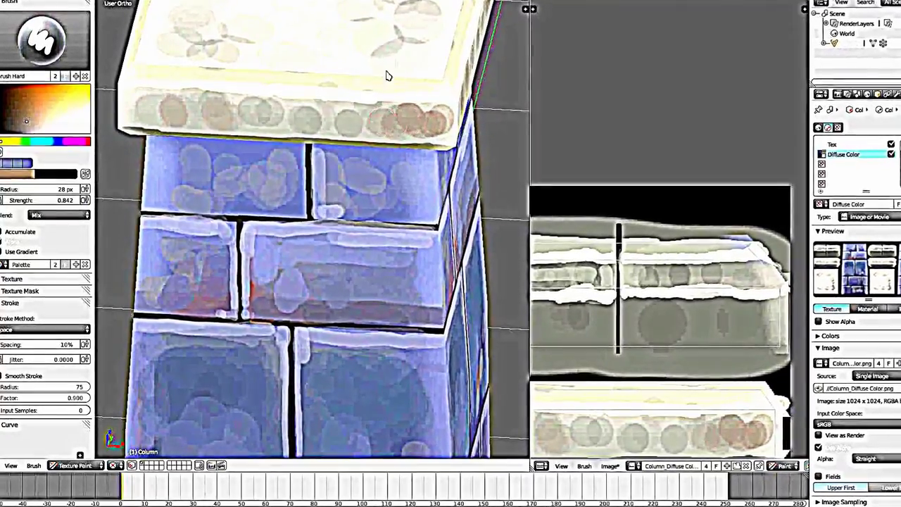
{"action": "mouse_move", "coordinate": [386, 76]}
{"action": "middle_mouse_down"}
{"action": "mouse_move", "coordinate": [291, 61]}
{"action": "mouse_move", "coordinate": [342, 281]}
{"action": "mouse_move", "coordinate": [354, 192]}
{"action": "mouse_move", "coordinate": [392, 150]}
{"action": "middle_mouse_up"}
{"action": "mouse_move", "coordinate": [393, 151]}
{"action": "left_mouse_down"}
{"action": "mouse_move", "coordinate": [357, 157]}
{"action": "mouse_move", "coordinate": [393, 155]}
{"action": "left_mouse_up"}
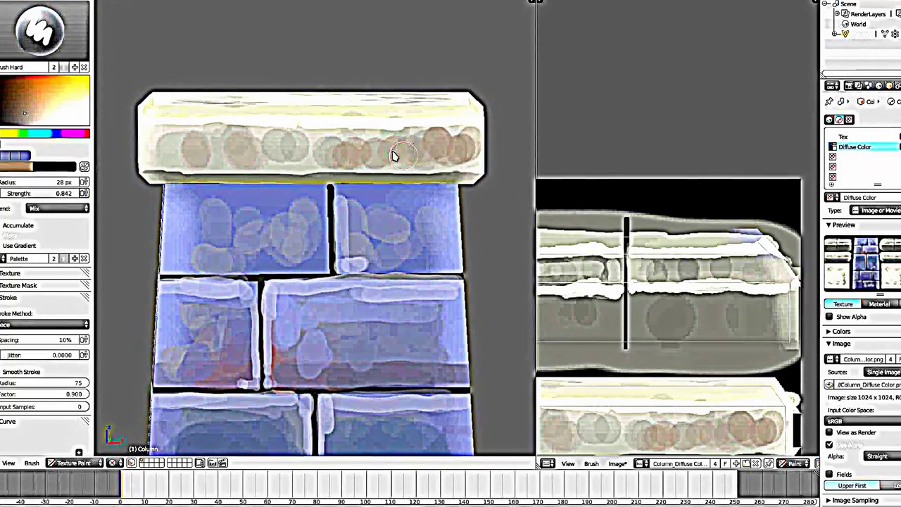
{"action": "mouse_move", "coordinate": [302, 165]}
{"action": "middle_mouse_down"}
{"action": "mouse_move", "coordinate": [362, 157]}
{"action": "mouse_move", "coordinate": [336, 221]}
{"action": "middle_mouse_up"}
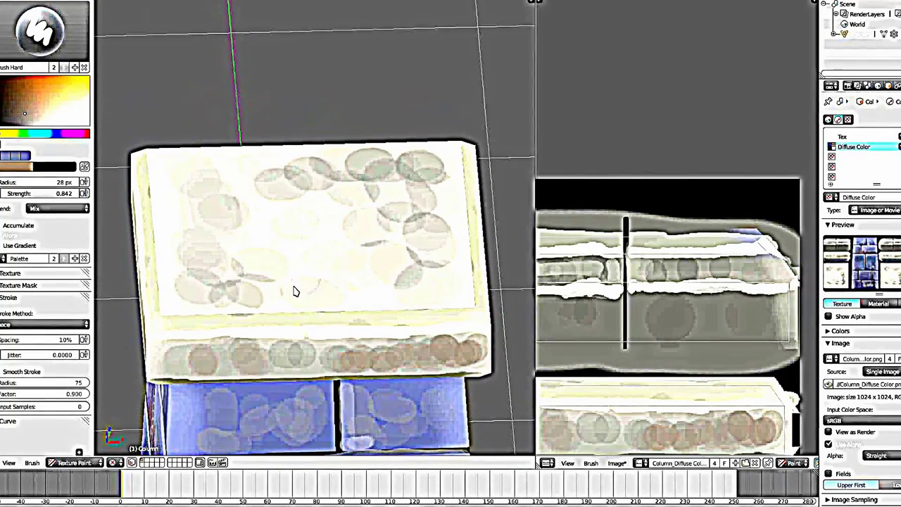
{"action": "mouse_move", "coordinate": [296, 292]}
{"action": "left_mouse_down"}
{"action": "mouse_move", "coordinate": [346, 295]}
{"action": "mouse_move", "coordinate": [395, 283]}
{"action": "mouse_move", "coordinate": [267, 276]}
{"action": "mouse_move", "coordinate": [267, 298]}
{"action": "mouse_move", "coordinate": [438, 291]}
{"action": "mouse_move", "coordinate": [443, 281]}
{"action": "mouse_move", "coordinate": [396, 227]}
{"action": "mouse_move", "coordinate": [336, 248]}
{"action": "left_mouse_up"}
Cover the grey circles on the left of the cap top with a sampled light cream
{"action": "key", "text": "s"}
{"action": "left_click", "coordinate": [396, 244]}
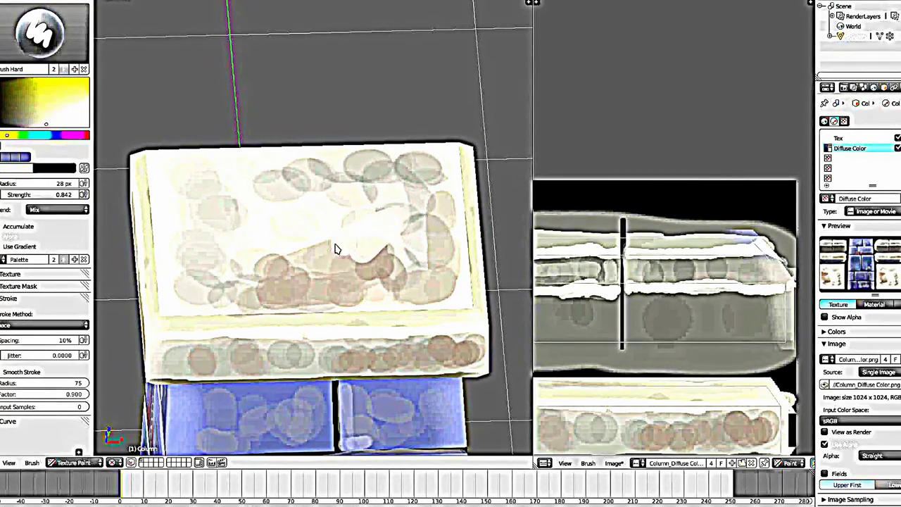
{"action": "left_click_drag", "start_coordinate": [214, 253], "coordinate": [181, 201]}
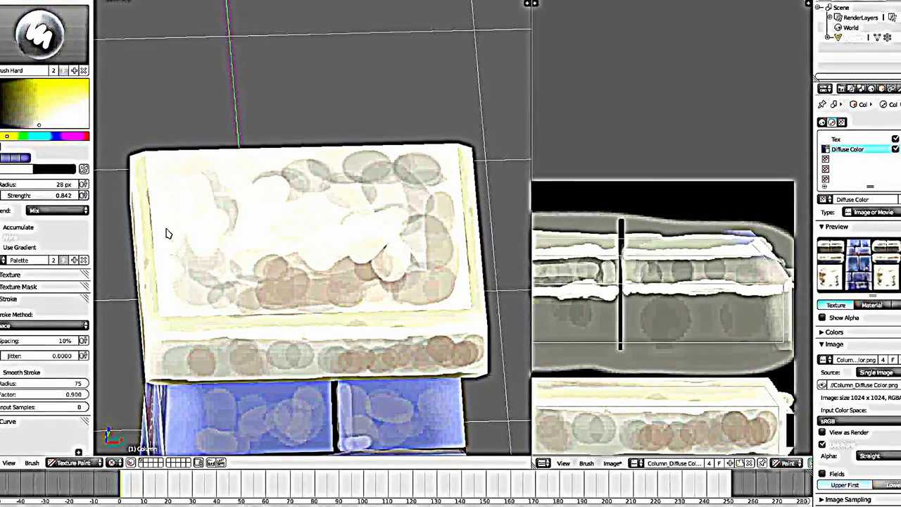
{"action": "mouse_move", "coordinate": [164, 232]}
{"action": "left_mouse_down"}
{"action": "mouse_move", "coordinate": [185, 298]}
{"action": "mouse_move", "coordinate": [228, 282]}
{"action": "mouse_move", "coordinate": [228, 238]}
{"action": "left_mouse_up"}
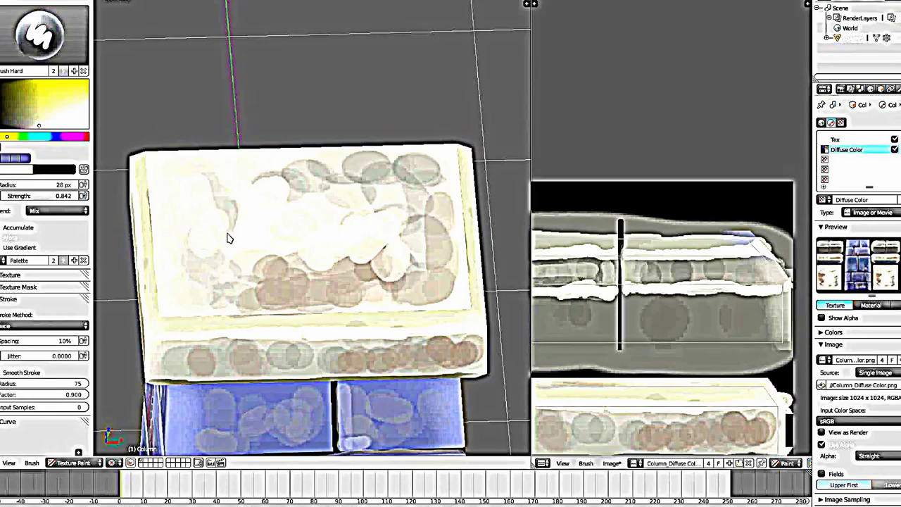
Paint a cyan-blue blob on the upper-left cap top and soften it with green
{"action": "left_click", "coordinate": [46, 137]}
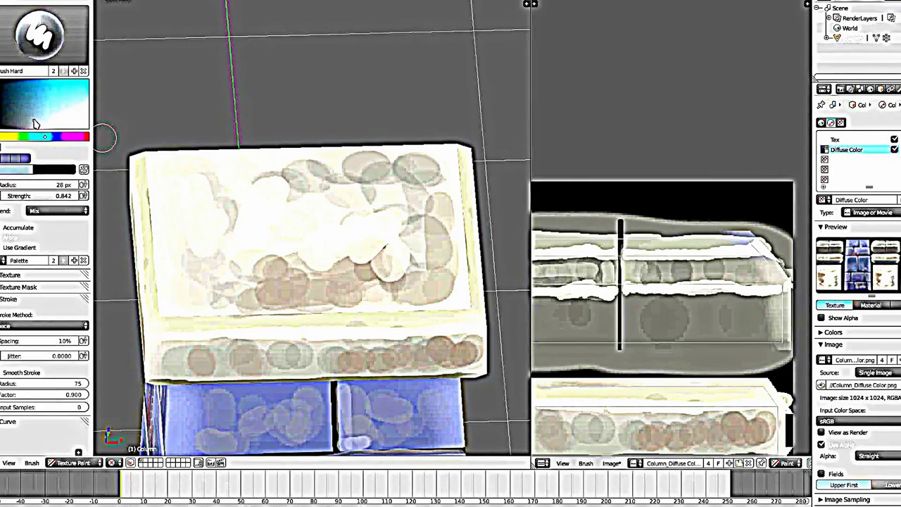
{"action": "left_click_drag", "start_coordinate": [197, 276], "coordinate": [196, 239]}
{"action": "left_click", "coordinate": [222, 259]}
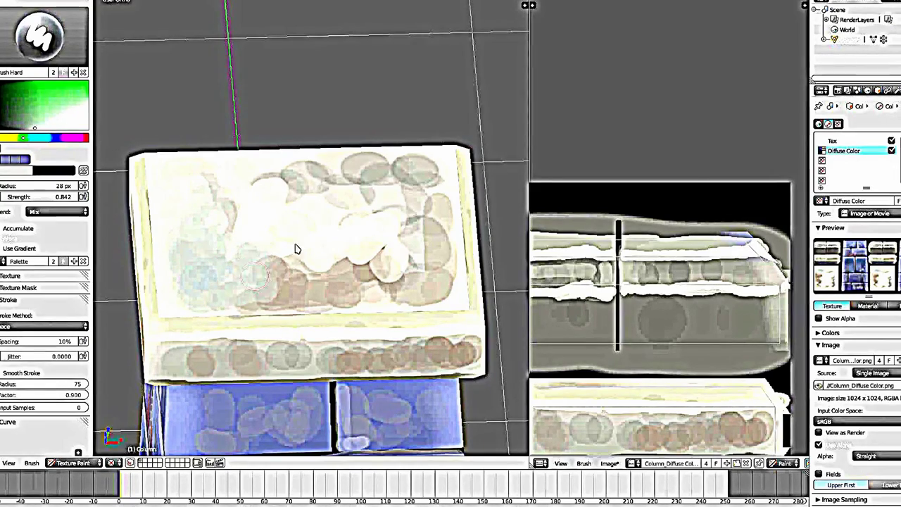
Add warm orange-brown strokes on the right of the cap top, then sample a pale colour
{"action": "key", "text": "s"}
{"action": "mouse_move", "coordinate": [293, 262]}
{"action": "left_mouse_down"}
{"action": "mouse_move", "coordinate": [344, 272]}
{"action": "mouse_move", "coordinate": [299, 278]}
{"action": "mouse_move", "coordinate": [407, 240]}
{"action": "left_mouse_up"}
{"action": "key", "text": "s"}
{"action": "left_click", "coordinate": [299, 289]}
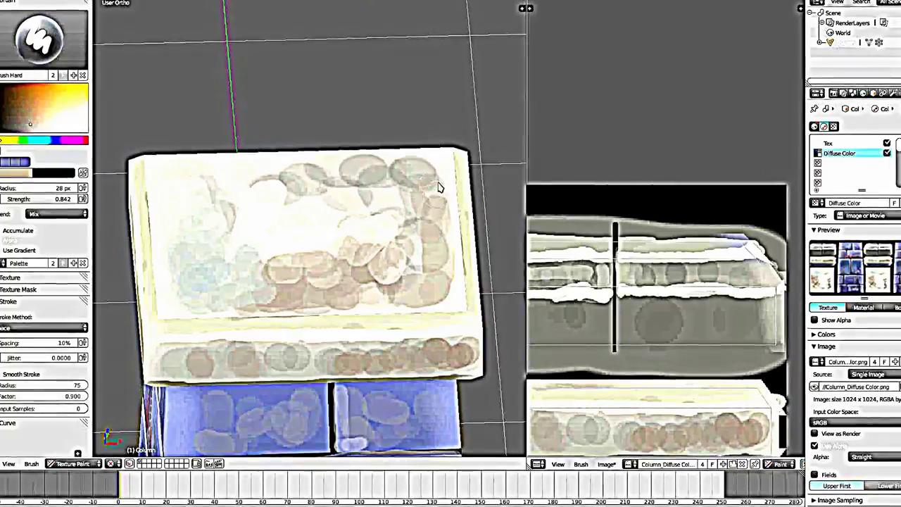
{"action": "mouse_move", "coordinate": [402, 212]}
{"action": "middle_mouse_down"}
{"action": "mouse_move", "coordinate": [425, 232]}
{"action": "mouse_move", "coordinate": [448, 221]}
{"action": "mouse_move", "coordinate": [429, 203]}
{"action": "mouse_move", "coordinate": [443, 157]}
{"action": "mouse_move", "coordinate": [431, 172]}
{"action": "mouse_move", "coordinate": [322, 161]}
{"action": "middle_mouse_up"}
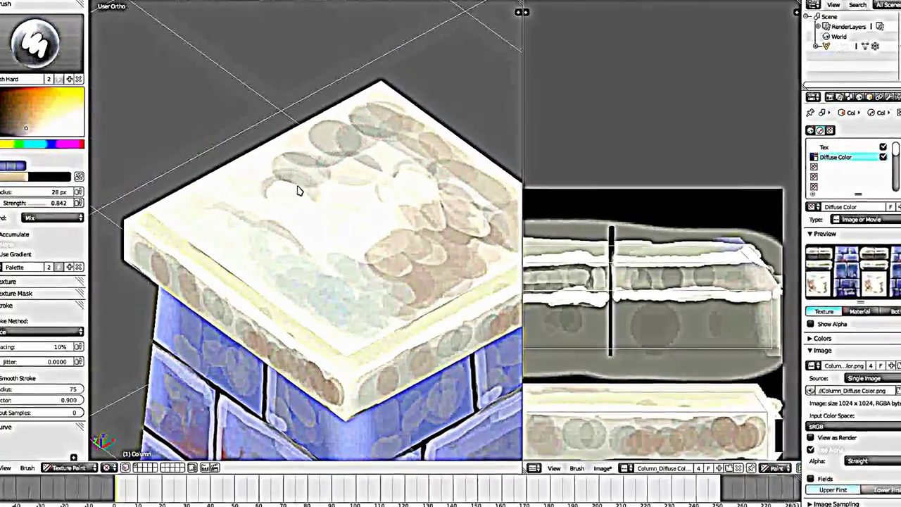
{"action": "key", "text": "s"}
{"action": "left_click", "coordinate": [314, 159]}
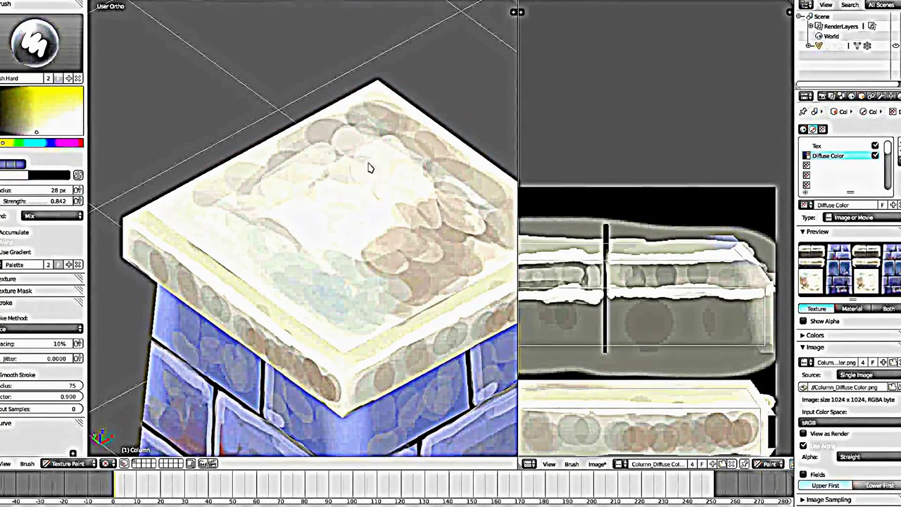
{"action": "middle_click_drag", "start_coordinate": [413, 195], "coordinate": [366, 231]}
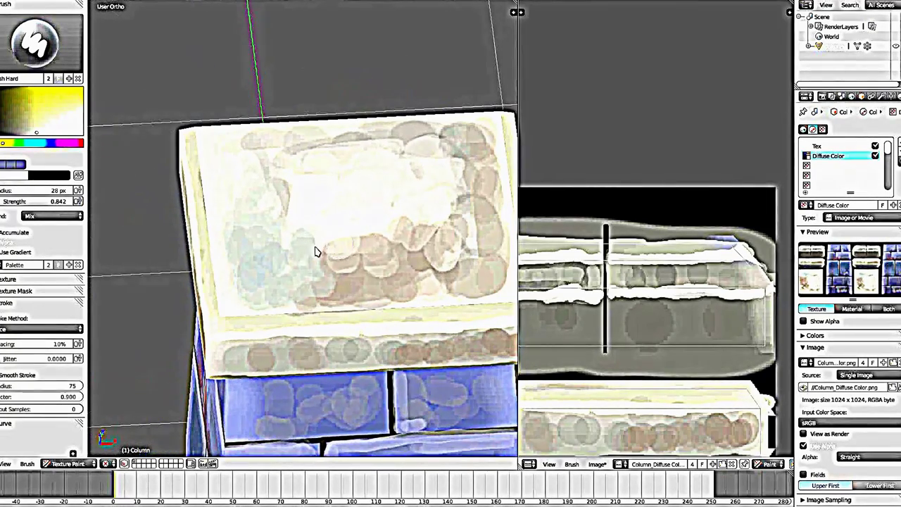
{"action": "middle_click_drag", "start_coordinate": [454, 190], "coordinate": [413, 211]}
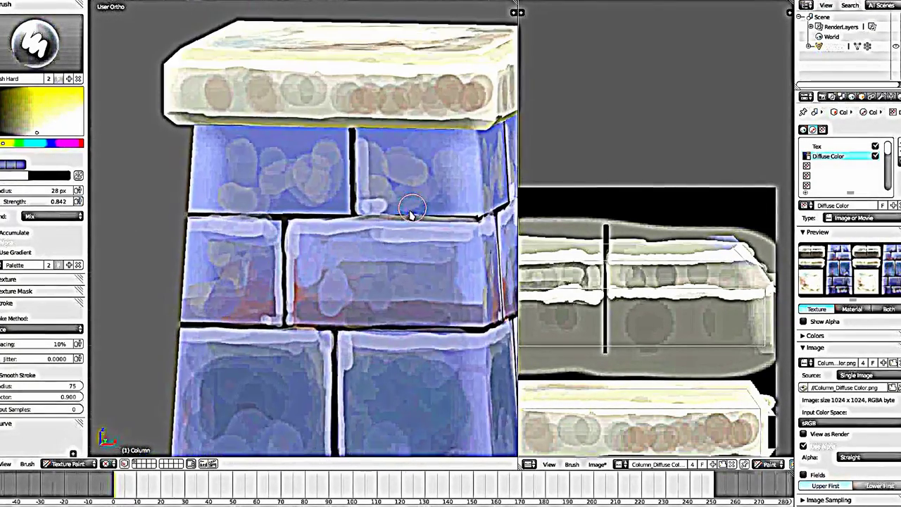
{"action": "scroll", "coordinate": [394, 239], "scroll_direction": "down", "scroll_amount": 3}
{"action": "scroll", "coordinate": [384, 264], "scroll_direction": "down", "scroll_amount": 2}
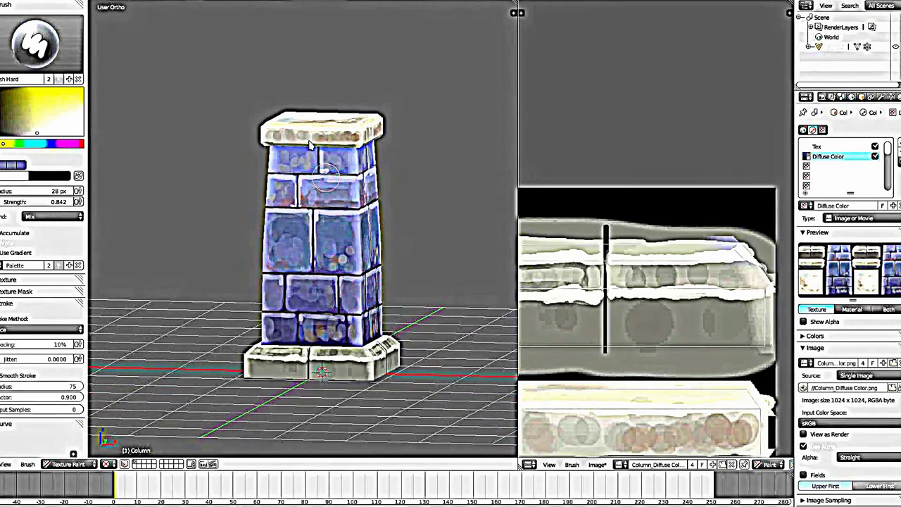
{"action": "middle_click_drag", "start_coordinate": [331, 303], "coordinate": [328, 318]}
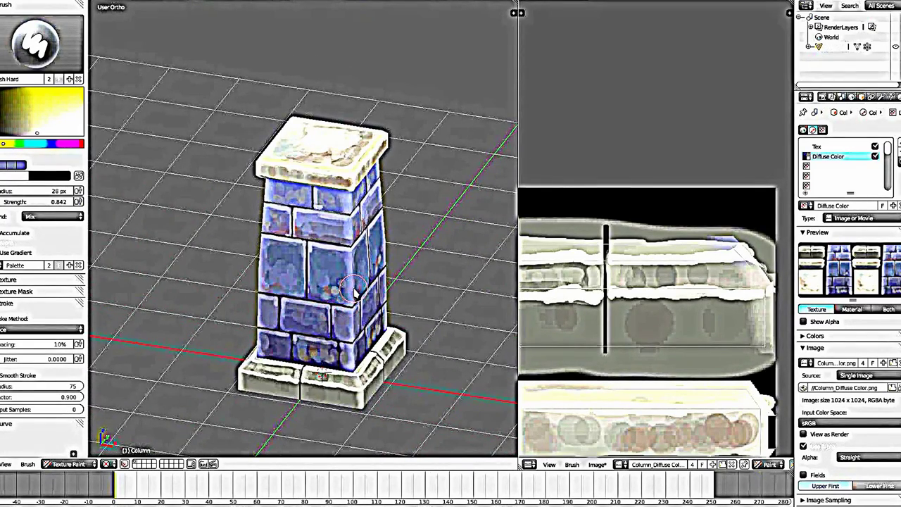
{"action": "mouse_move", "coordinate": [261, 315]}
{"action": "middle_mouse_down"}
{"action": "mouse_move", "coordinate": [302, 310]}
{"action": "mouse_move", "coordinate": [451, 382]}
{"action": "middle_mouse_up"}
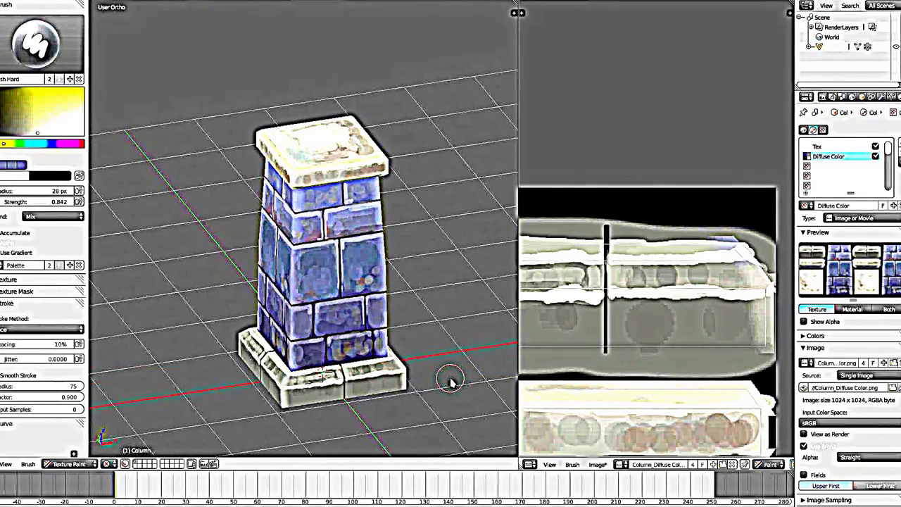
{"action": "scroll", "coordinate": [348, 289], "scroll_direction": "up", "scroll_amount": 2}
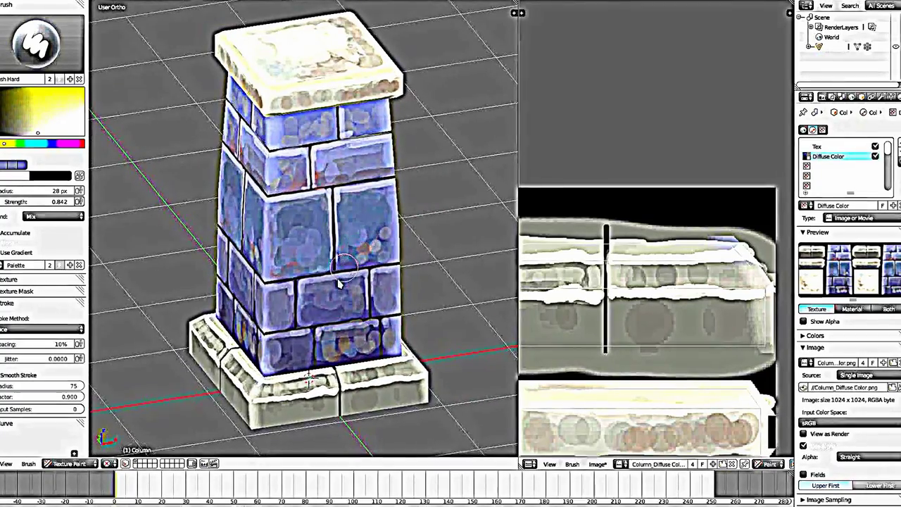
{"action": "middle_click_drag", "start_coordinate": [366, 236], "coordinate": [317, 241]}
{"action": "scroll", "coordinate": [302, 243], "scroll_direction": "up", "scroll_amount": 3}
{"action": "scroll", "coordinate": [285, 245], "scroll_direction": "up", "scroll_amount": 2}
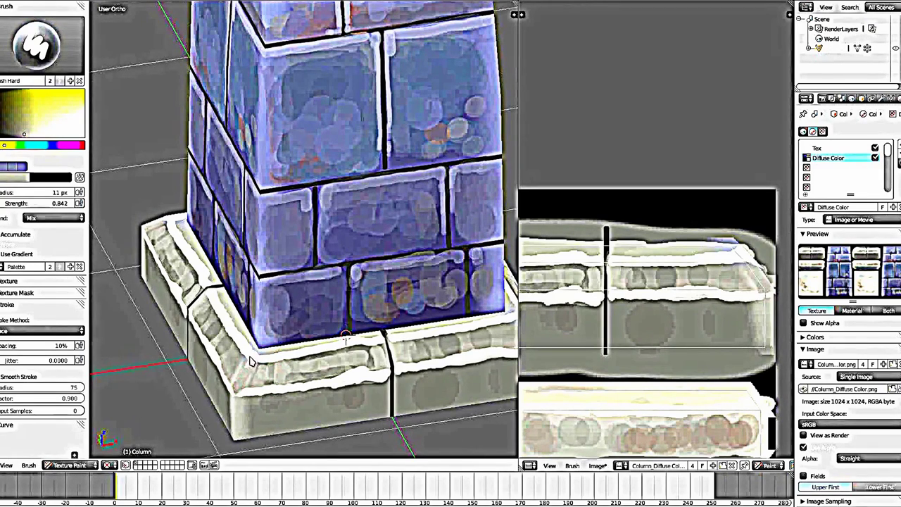
Repeatedly resample pale, darker and cyan blues from the bricks to blend the lower brick circles
{"action": "key", "text": "s"}
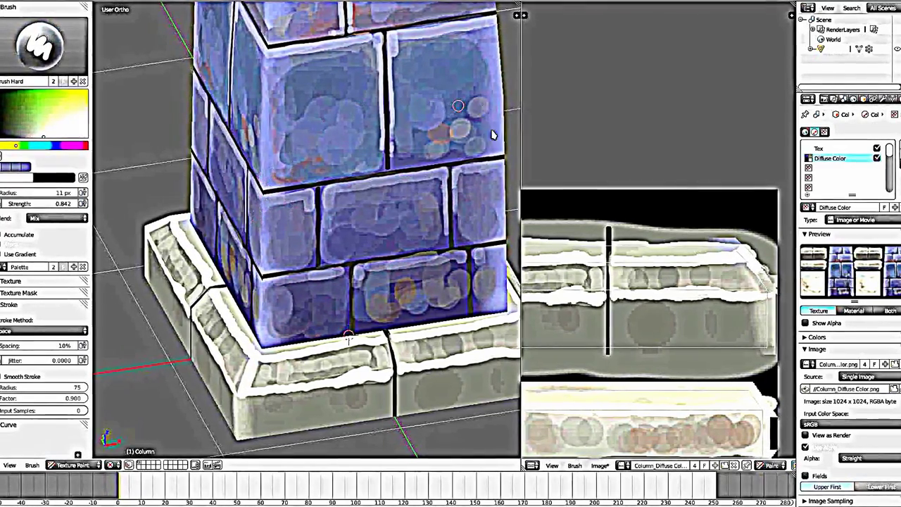
{"action": "middle_click_drag", "start_coordinate": [491, 134], "coordinate": [304, 233]}
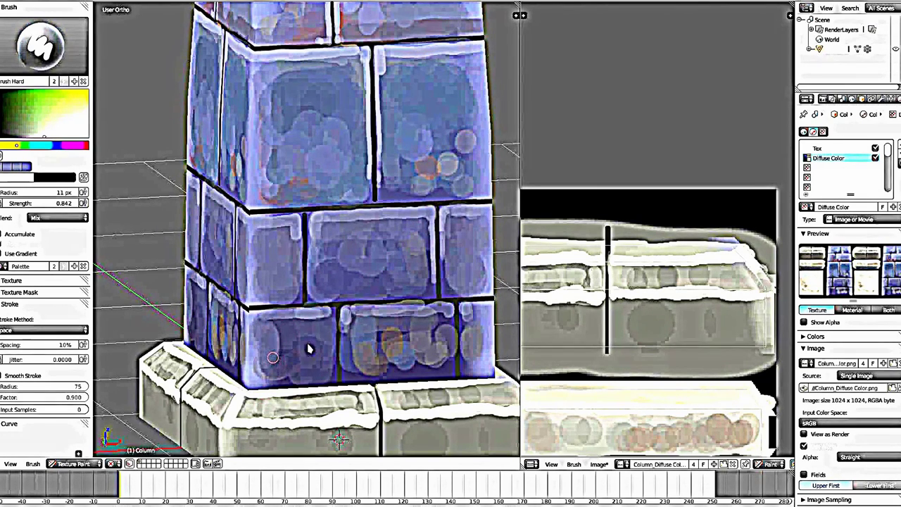
{"action": "middle_click_drag", "start_coordinate": [308, 350], "coordinate": [275, 354]}
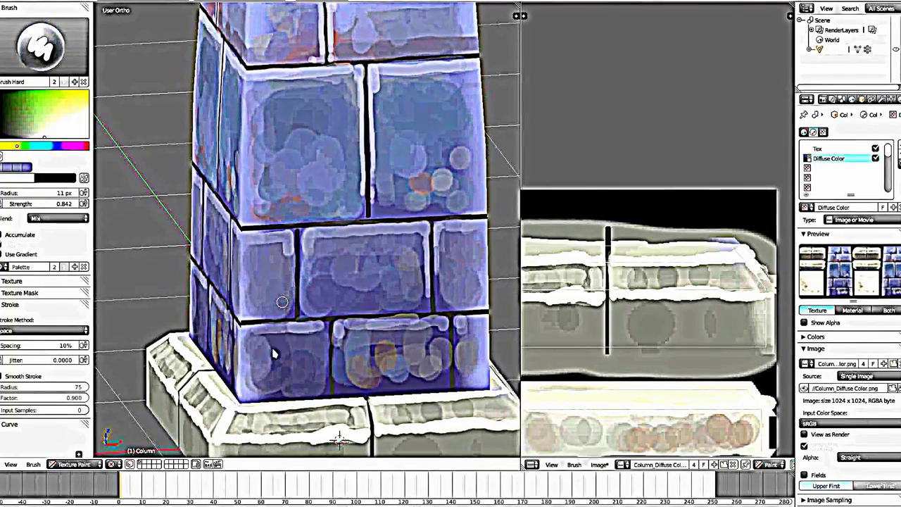
{"action": "key", "text": "s"}
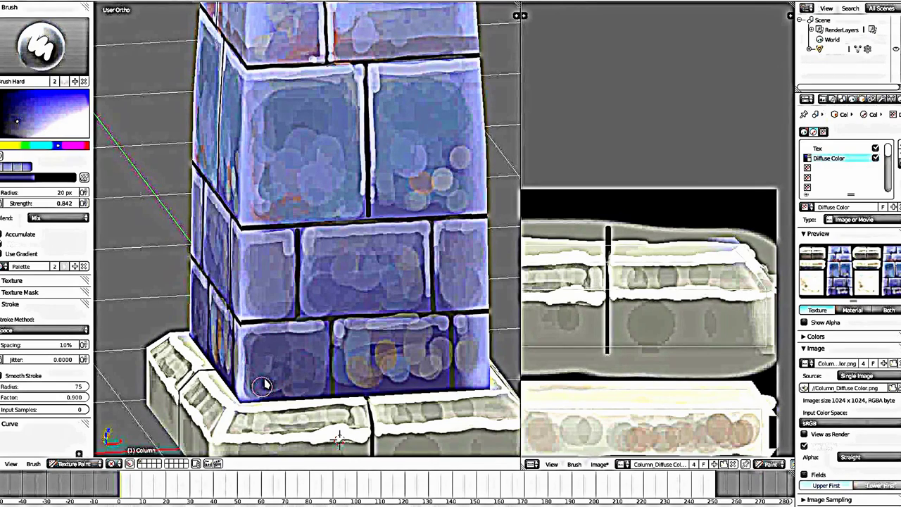
{"action": "key", "text": "s"}
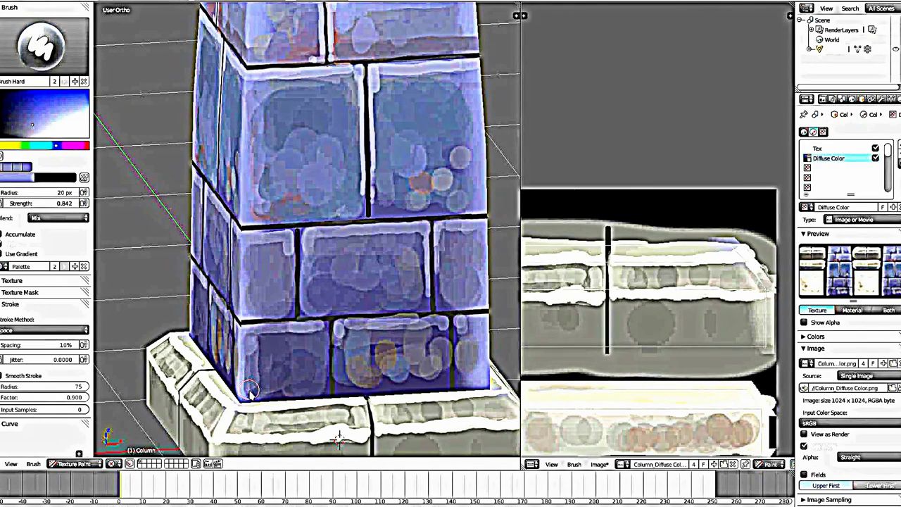
{"action": "key", "text": "s"}
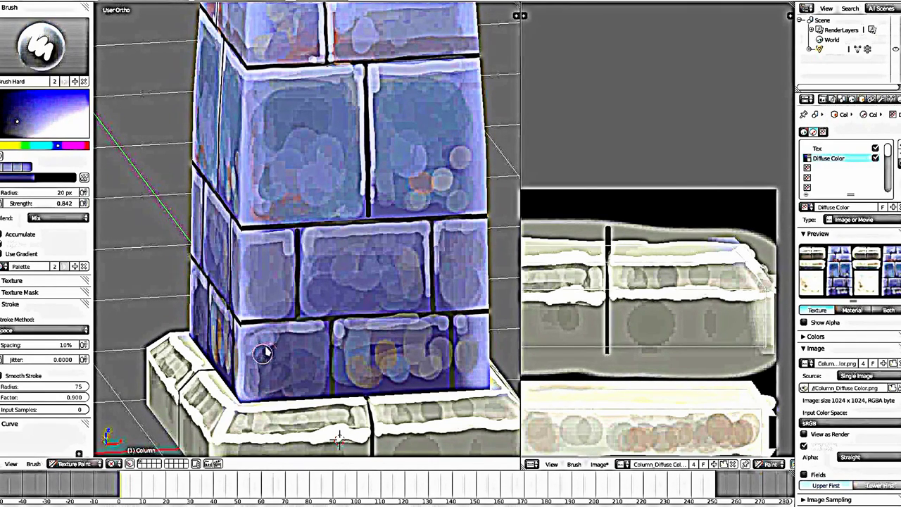
{"action": "key", "text": "s"}
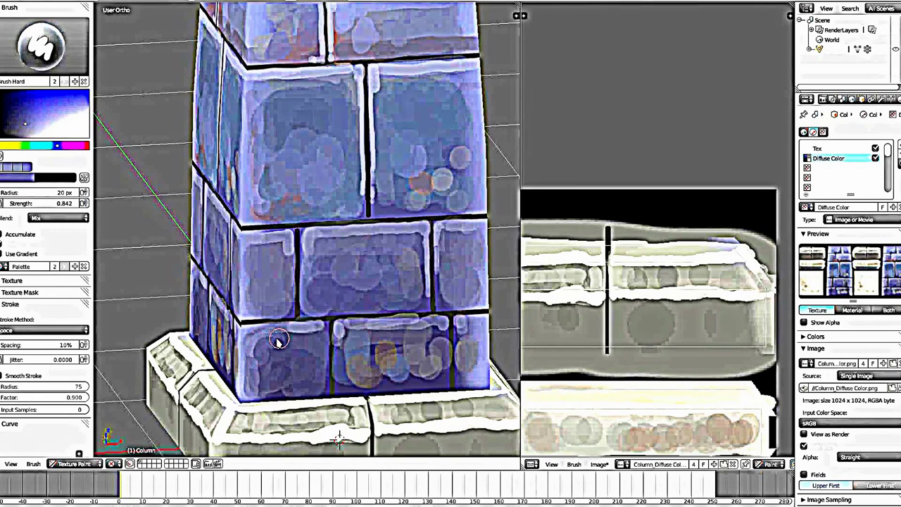
{"action": "key", "text": "s"}
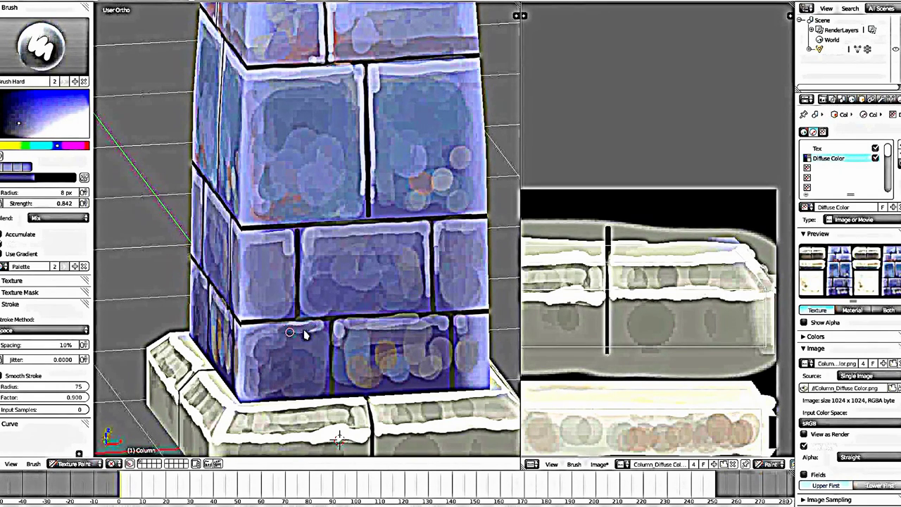
{"action": "key", "text": "s"}
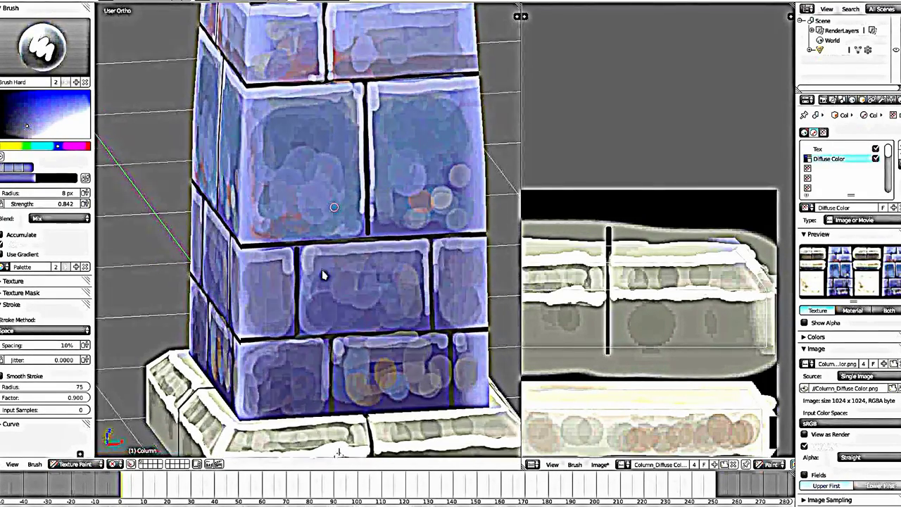
{"action": "middle_click_drag", "start_coordinate": [328, 211], "coordinate": [321, 331], "text": "shift"}
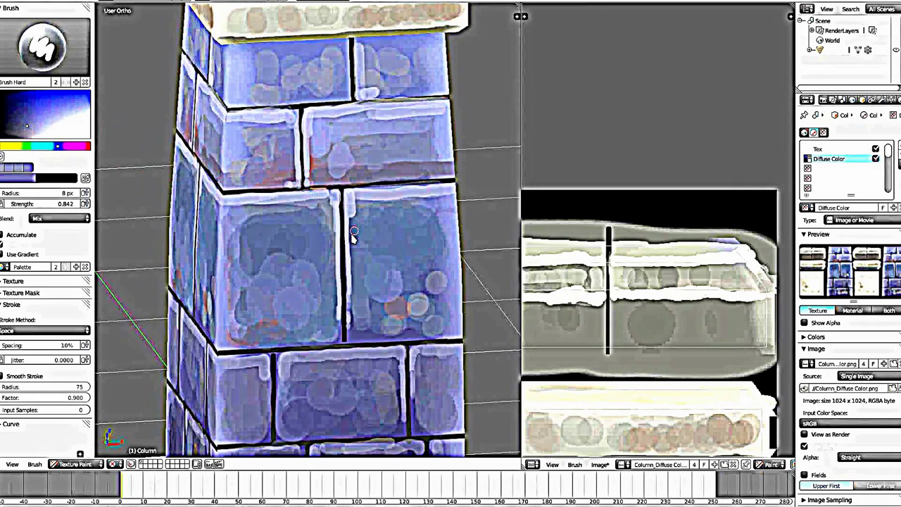
{"action": "key", "text": "s"}
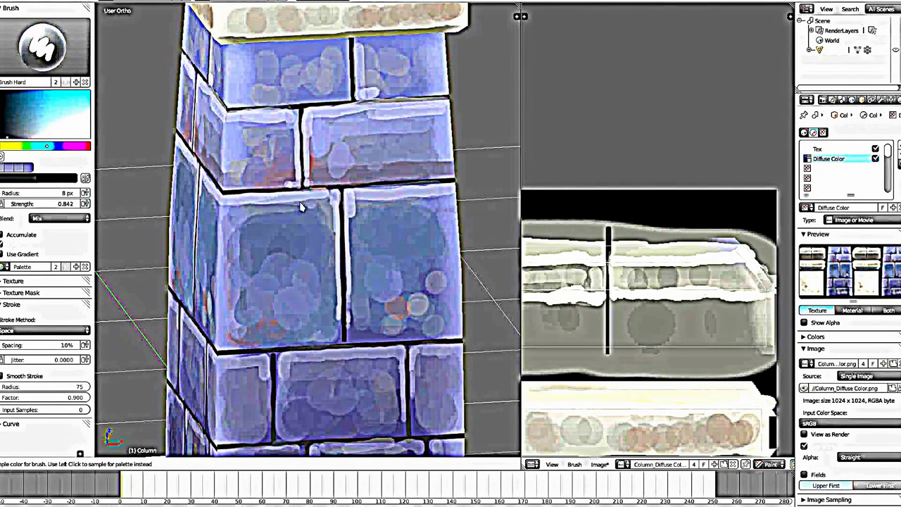
Darken the vertical gaps and horizontal mortar lines between the upper and middle bricks
{"action": "left_click", "coordinate": [4, 146]}
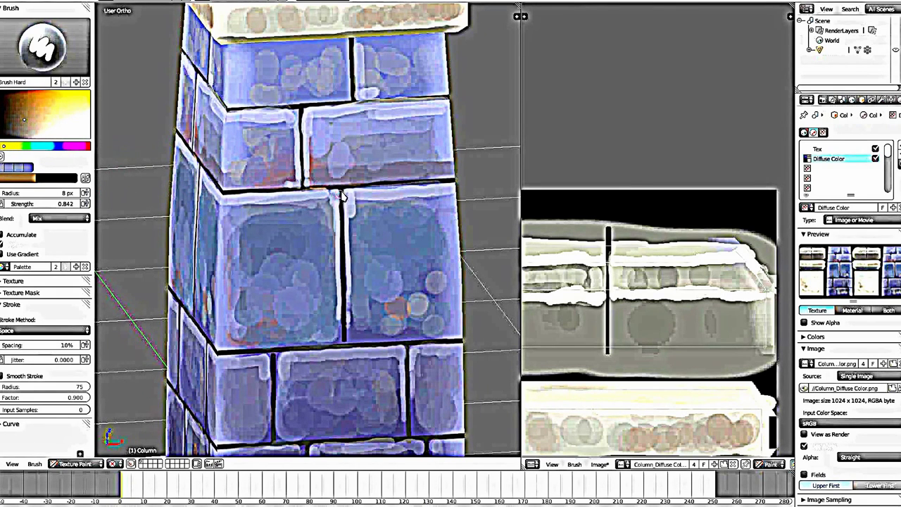
{"action": "left_click_drag", "start_coordinate": [343, 220], "coordinate": [345, 282]}
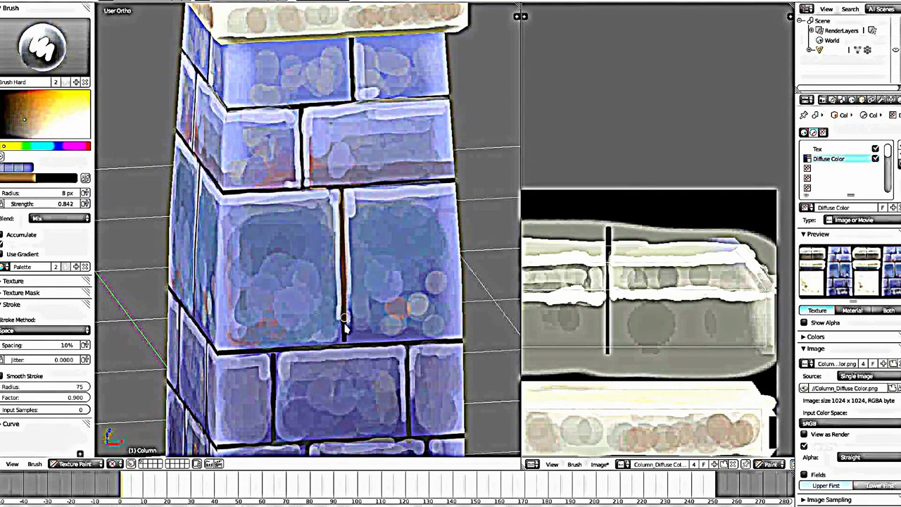
{"action": "left_click_drag", "start_coordinate": [344, 324], "coordinate": [349, 335]}
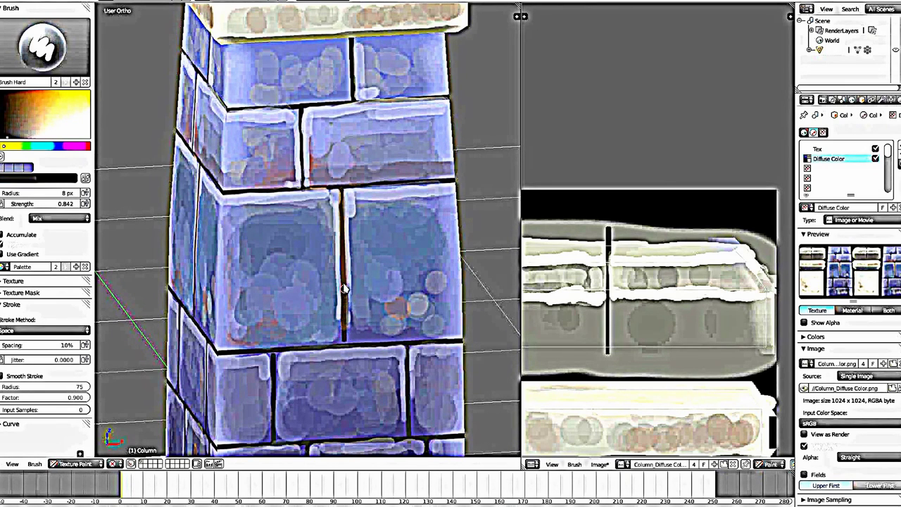
{"action": "left_click_drag", "start_coordinate": [344, 244], "coordinate": [343, 204]}
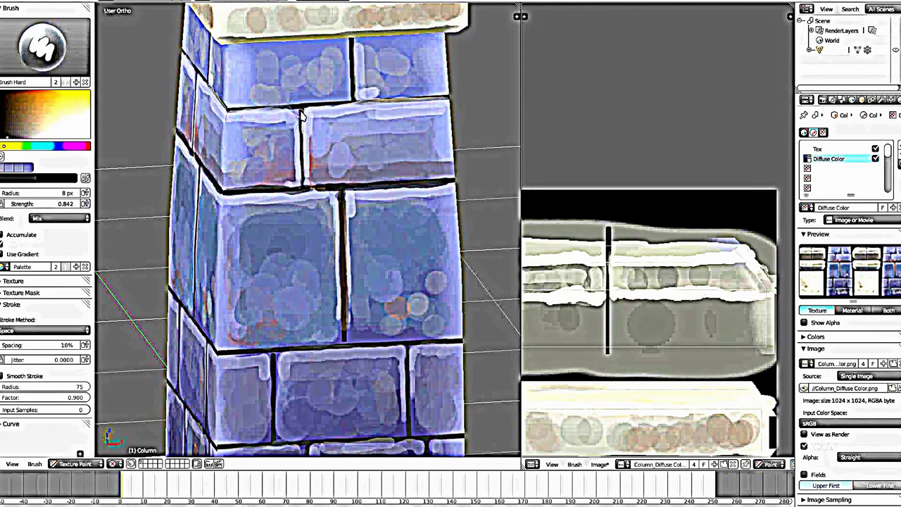
{"action": "mouse_move", "coordinate": [302, 114]}
{"action": "left_mouse_down"}
{"action": "mouse_move", "coordinate": [302, 160]}
{"action": "mouse_move", "coordinate": [305, 121]}
{"action": "left_mouse_up"}
{"action": "left_click_drag", "start_coordinate": [238, 117], "coordinate": [451, 100]}
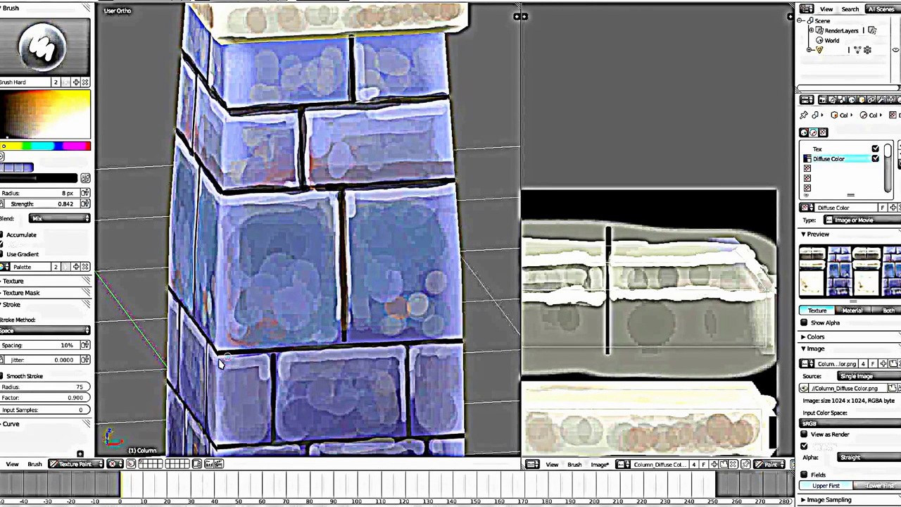
{"action": "left_click_drag", "start_coordinate": [227, 357], "coordinate": [349, 352]}
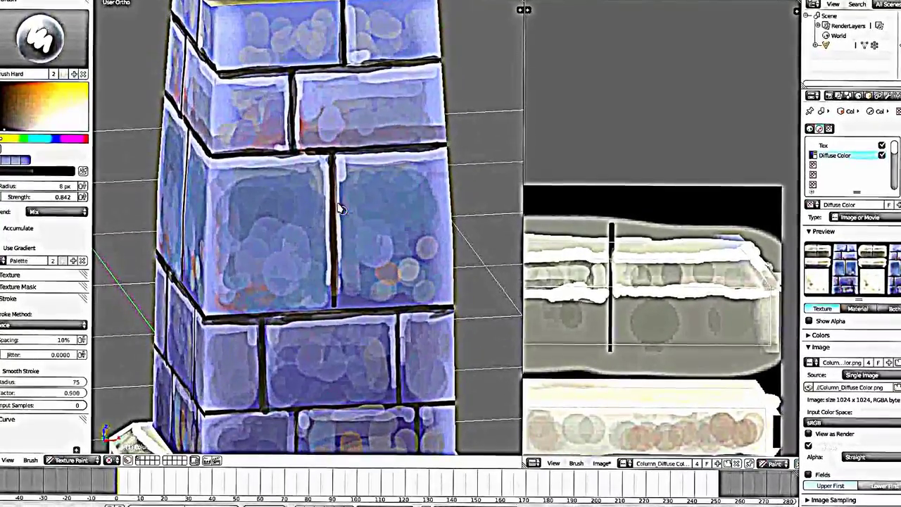
Sample a dark mortar colour and darken the vertical and horizontal joints in the bottom brick rows
{"action": "key", "text": "s"}
{"action": "left_click", "coordinate": [337, 186]}
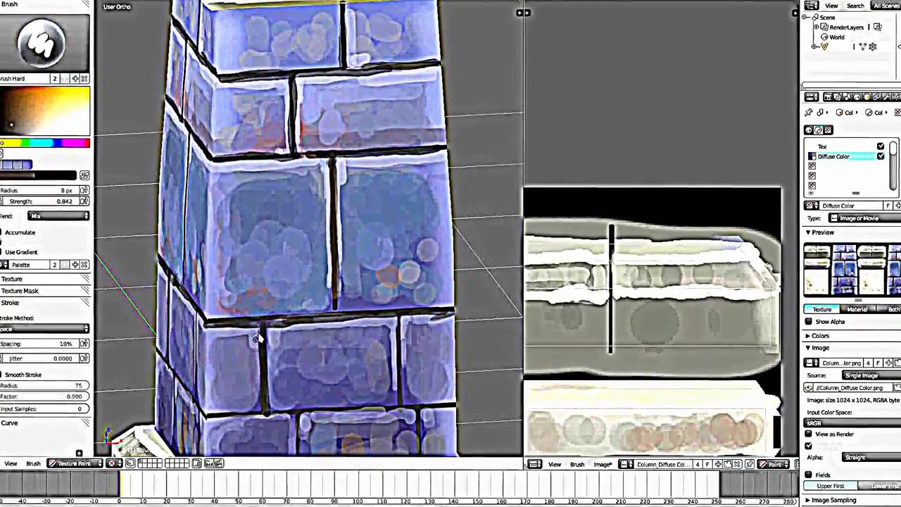
{"action": "left_click_drag", "start_coordinate": [262, 326], "coordinate": [264, 379]}
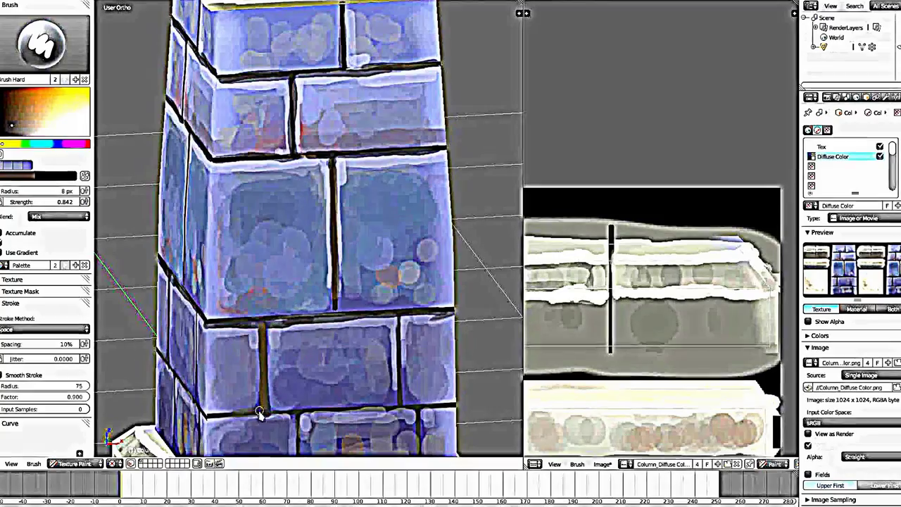
{"action": "left_click_drag", "start_coordinate": [264, 413], "coordinate": [345, 408]}
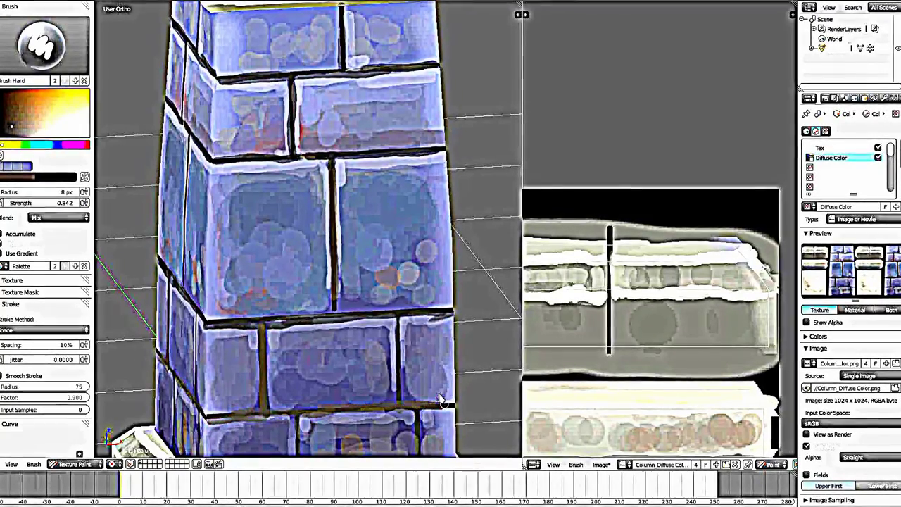
{"action": "left_click_drag", "start_coordinate": [398, 318], "coordinate": [399, 395]}
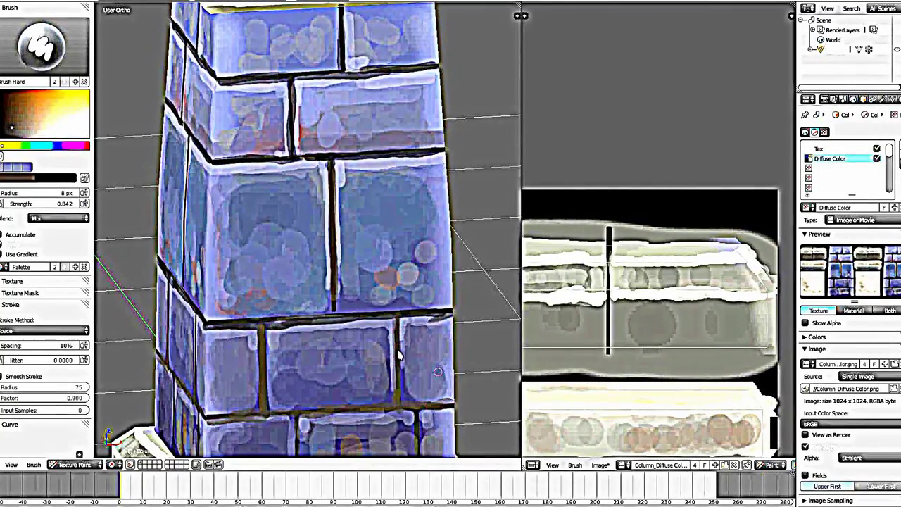
{"action": "scroll", "coordinate": [397, 355], "scroll_direction": "down", "scroll_amount": 5, "text": "shift"}
{"action": "left_click_drag", "start_coordinate": [303, 325], "coordinate": [303, 271]}
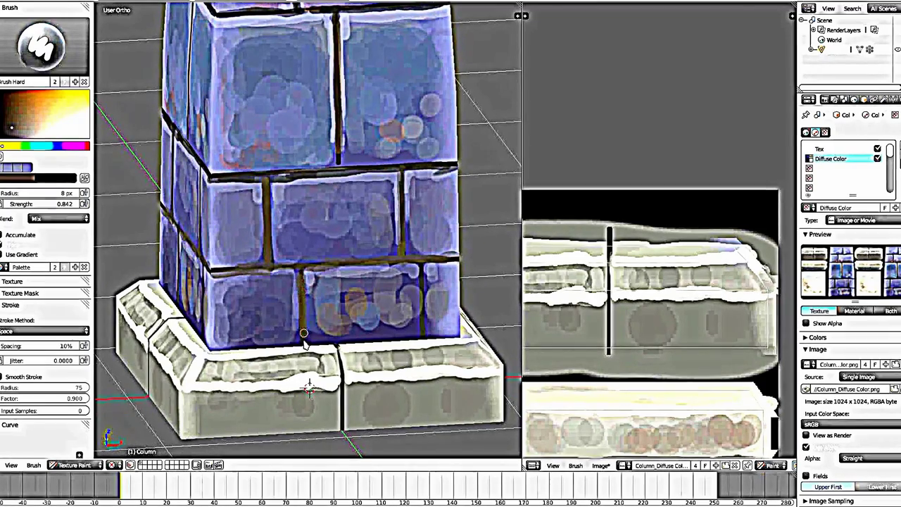
{"action": "left_click_drag", "start_coordinate": [421, 333], "coordinate": [419, 274]}
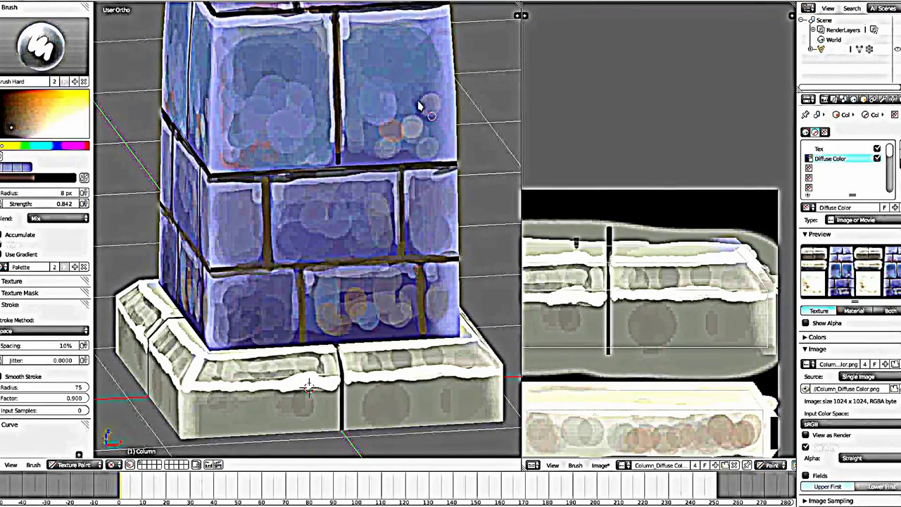
{"action": "scroll", "coordinate": [419, 106], "scroll_direction": "up", "scroll_amount": 4, "text": "shift"}
{"action": "scroll", "coordinate": [374, 28], "scroll_direction": "up", "scroll_amount": 1, "text": "shift"}
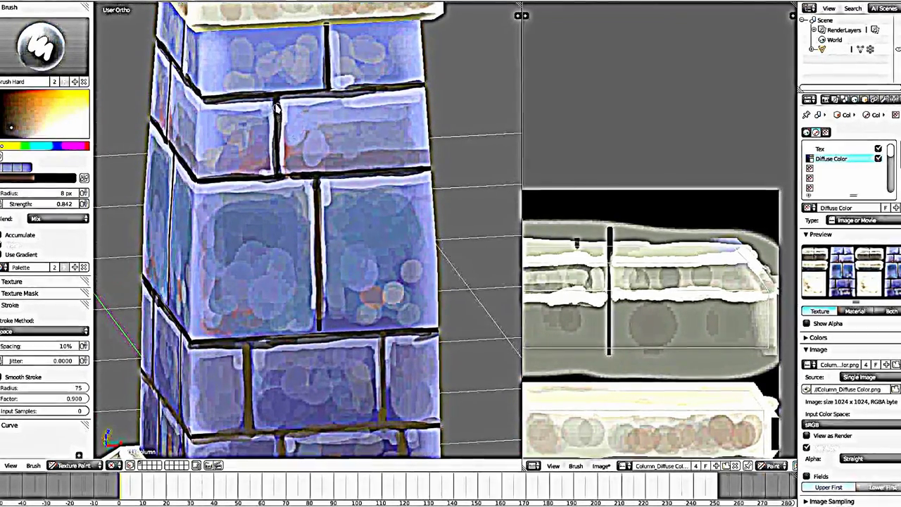
{"action": "scroll", "coordinate": [310, 151], "scroll_direction": "up", "scroll_amount": 1, "text": "shift"}
Sample brick blues and smooth the mottled top brick with lighter paint
{"action": "scroll", "coordinate": [317, 176], "scroll_direction": "up", "scroll_amount": 3, "text": "shift"}
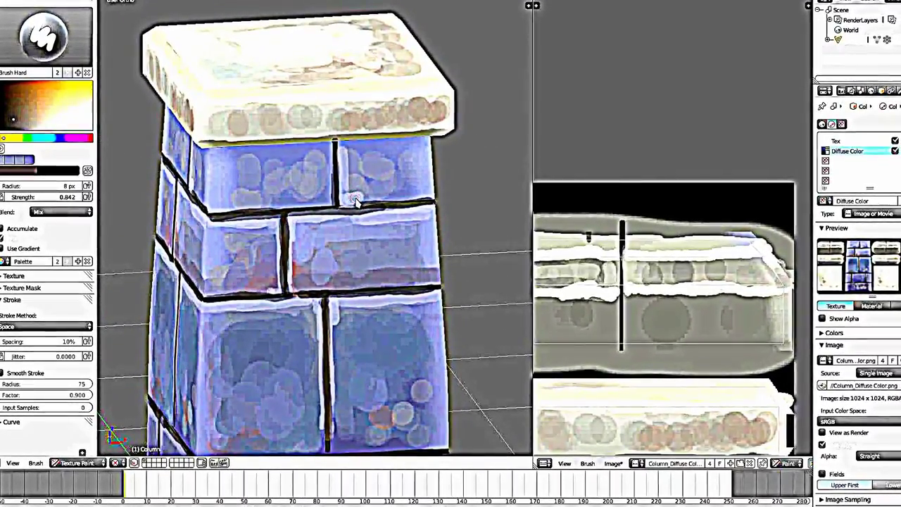
{"action": "key", "text": "s"}
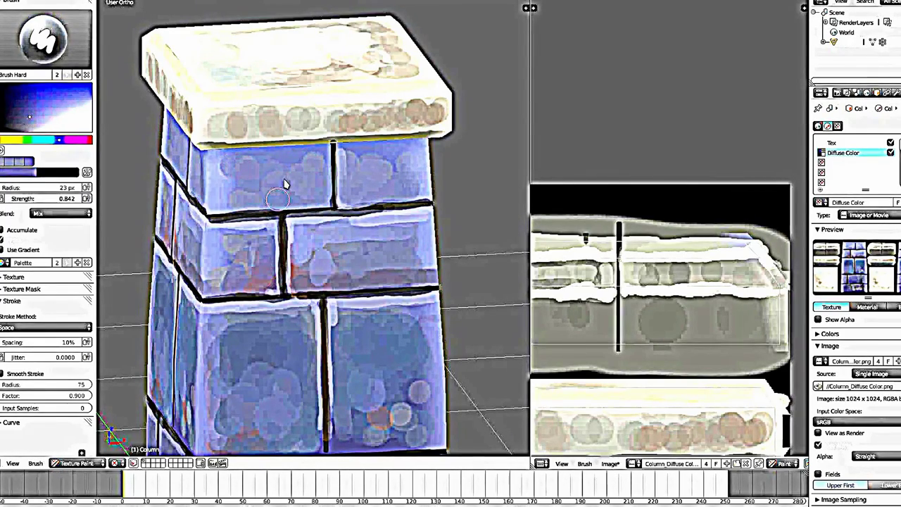
{"action": "middle_click_drag", "start_coordinate": [287, 191], "coordinate": [272, 141]}
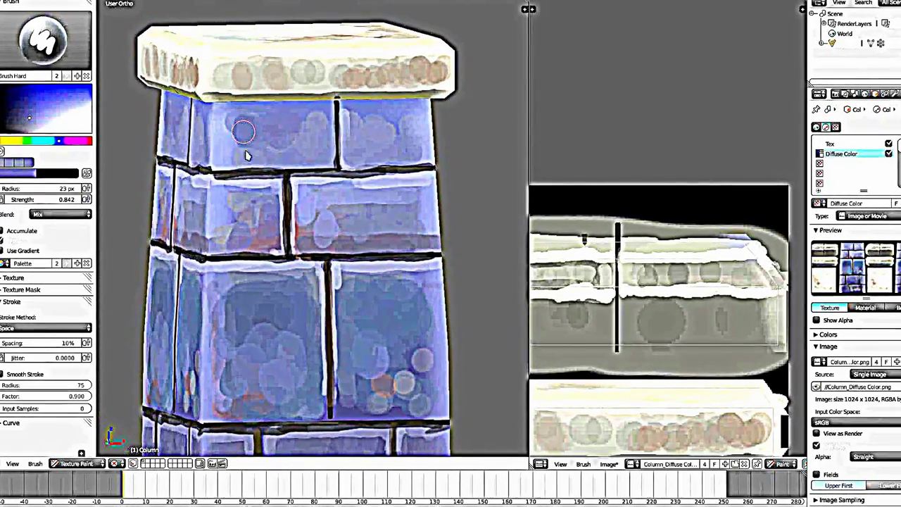
{"action": "left_click", "coordinate": [67, 142]}
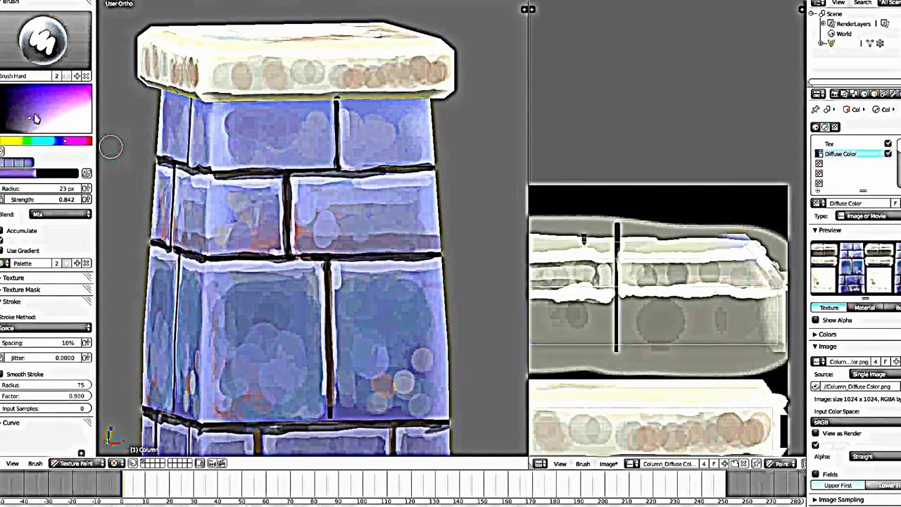
{"action": "key", "text": "s"}
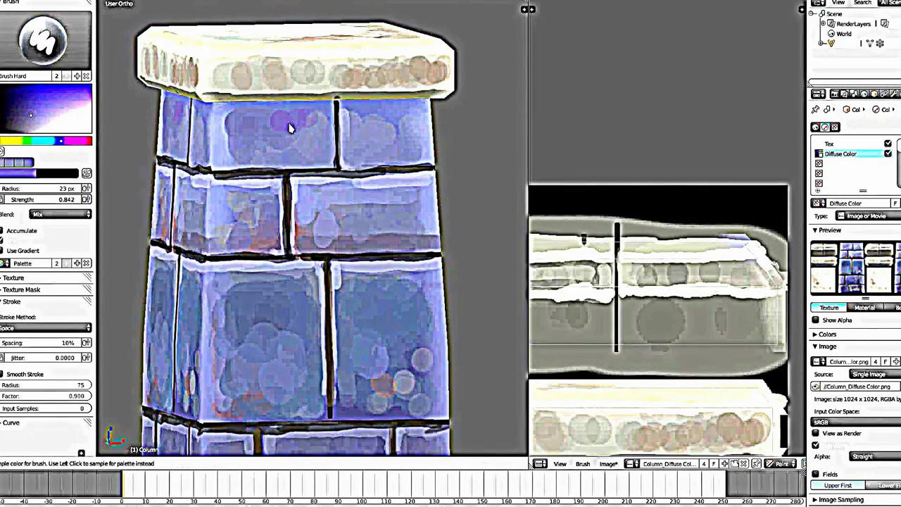
{"action": "middle_click_drag", "start_coordinate": [257, 125], "coordinate": [243, 103]}
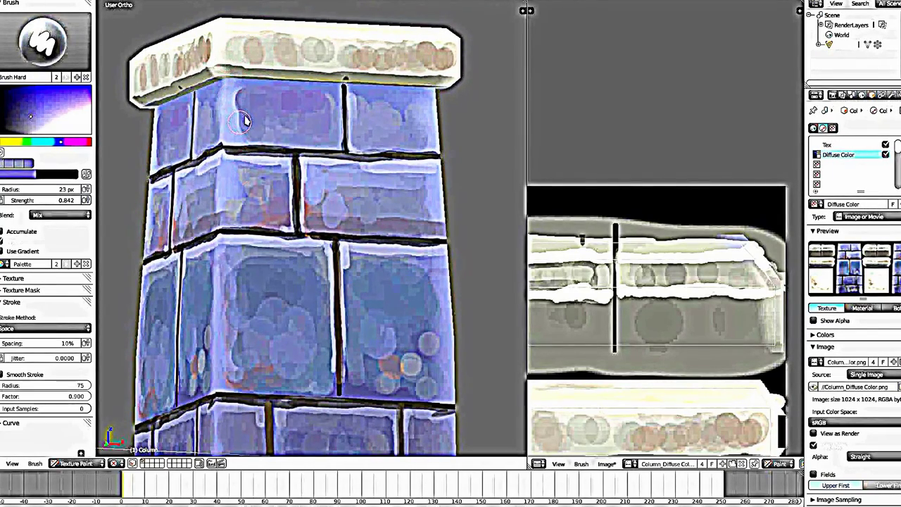
{"action": "key", "text": "s"}
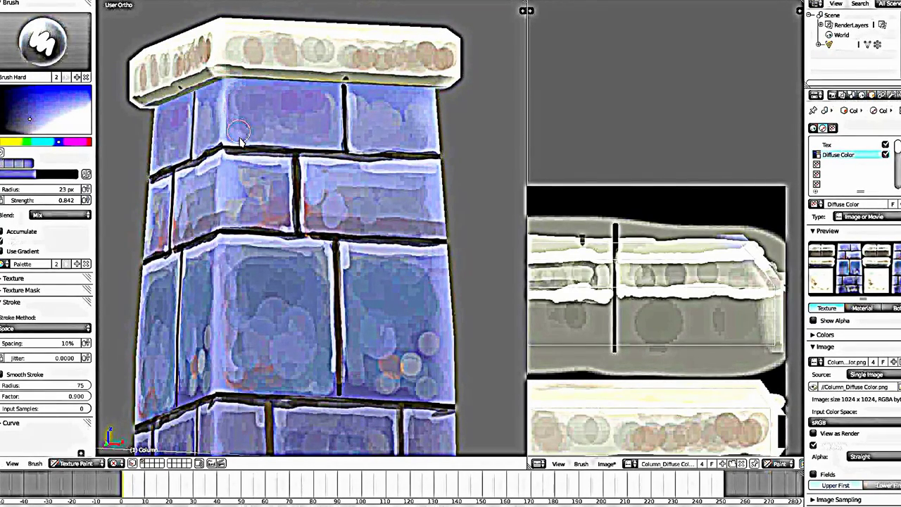
{"action": "mouse_move", "coordinate": [240, 134]}
{"action": "left_mouse_down"}
{"action": "mouse_move", "coordinate": [250, 101]}
{"action": "mouse_move", "coordinate": [272, 95]}
{"action": "mouse_move", "coordinate": [329, 101]}
{"action": "mouse_move", "coordinate": [331, 138]}
{"action": "mouse_move", "coordinate": [275, 131]}
{"action": "mouse_move", "coordinate": [402, 110]}
{"action": "mouse_move", "coordinate": [418, 135]}
{"action": "mouse_move", "coordinate": [393, 124]}
{"action": "mouse_move", "coordinate": [382, 147]}
{"action": "left_mouse_up"}
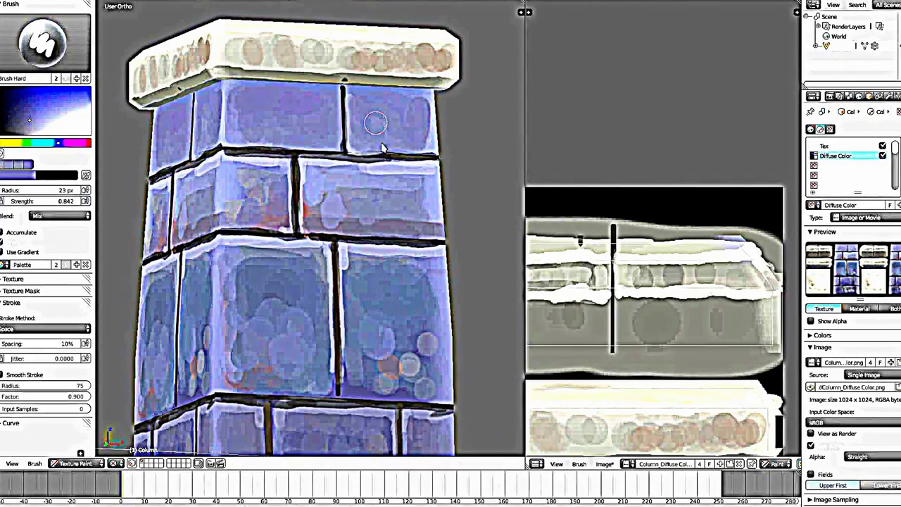
Smooth the paint across the upper-left, middle-right and lower-right bricks
{"action": "mouse_move", "coordinate": [383, 146]}
{"action": "middle_mouse_down"}
{"action": "mouse_move", "coordinate": [308, 137]}
{"action": "mouse_move", "coordinate": [221, 193]}
{"action": "middle_mouse_up"}
{"action": "key", "text": "s"}
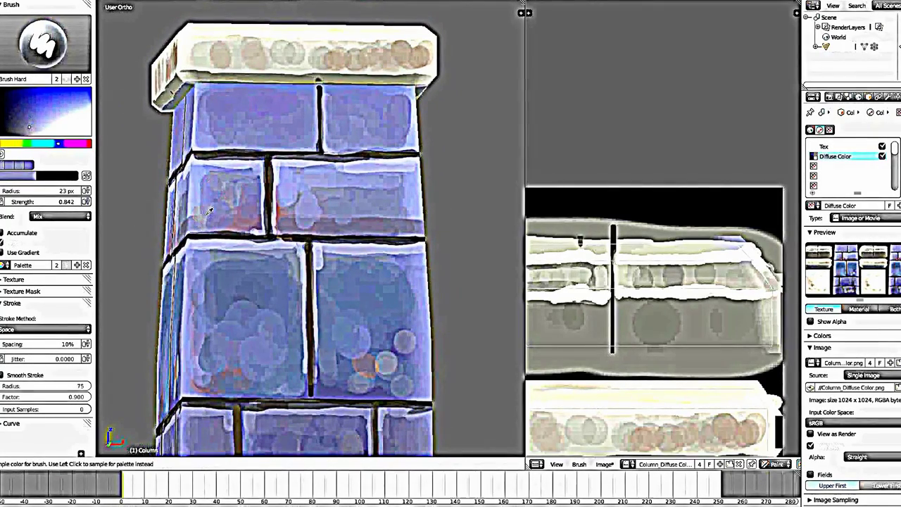
{"action": "mouse_move", "coordinate": [209, 211]}
{"action": "left_mouse_down"}
{"action": "mouse_move", "coordinate": [207, 185]}
{"action": "mouse_move", "coordinate": [250, 184]}
{"action": "mouse_move", "coordinate": [218, 214]}
{"action": "mouse_move", "coordinate": [223, 226]}
{"action": "left_mouse_up"}
{"action": "mouse_move", "coordinate": [286, 187]}
{"action": "left_mouse_down"}
{"action": "mouse_move", "coordinate": [282, 217]}
{"action": "mouse_move", "coordinate": [346, 204]}
{"action": "mouse_move", "coordinate": [362, 218]}
{"action": "mouse_move", "coordinate": [394, 215]}
{"action": "mouse_move", "coordinate": [385, 185]}
{"action": "mouse_move", "coordinate": [400, 181]}
{"action": "left_mouse_up"}
{"action": "left_click_drag", "start_coordinate": [406, 218], "coordinate": [402, 211]}
{"action": "scroll", "coordinate": [342, 131], "scroll_direction": "down", "scroll_amount": 2}
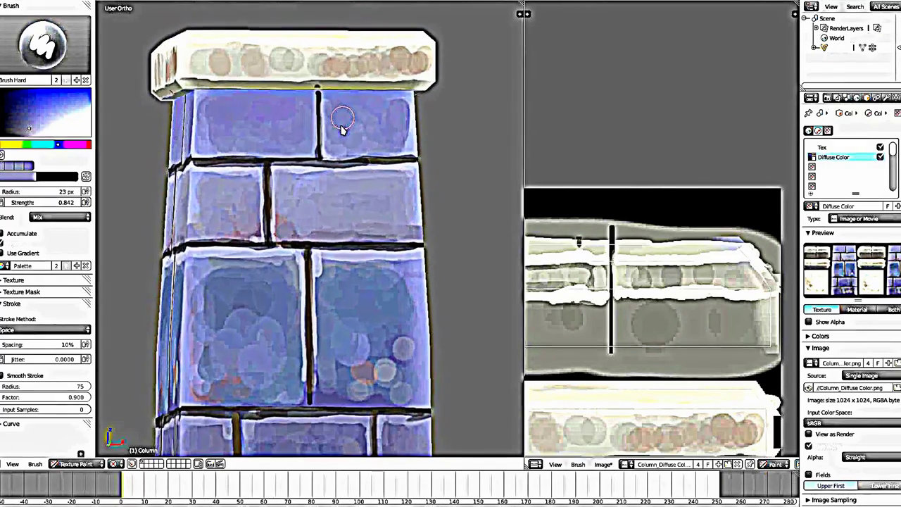
{"action": "middle_click_drag", "start_coordinate": [342, 131], "coordinate": [343, 251]}
{"action": "mouse_move", "coordinate": [353, 300]}
{"action": "left_mouse_down"}
{"action": "mouse_move", "coordinate": [322, 227]}
{"action": "mouse_move", "coordinate": [334, 227]}
{"action": "mouse_move", "coordinate": [285, 234]}
{"action": "left_mouse_up"}
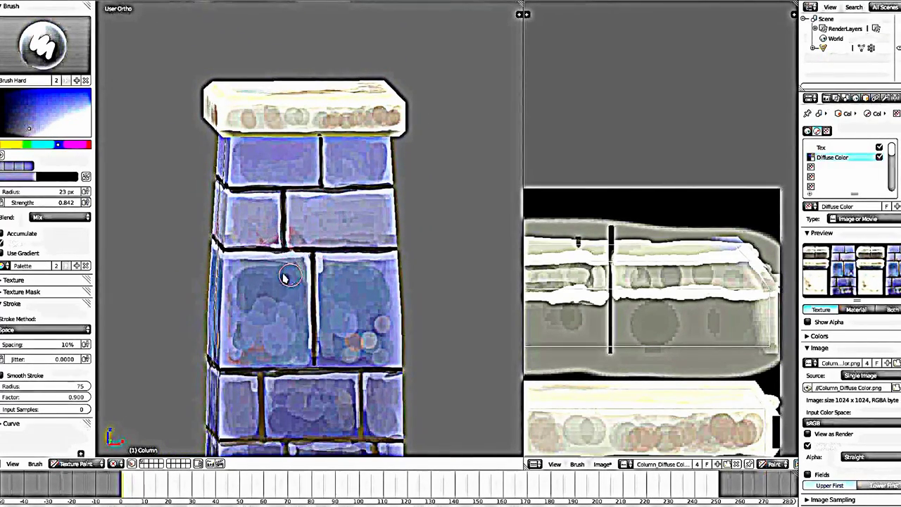
Even out the lower-left brick, cover its pink strokes with blue, and paint over the middle brick's dots
{"action": "key", "text": "s"}
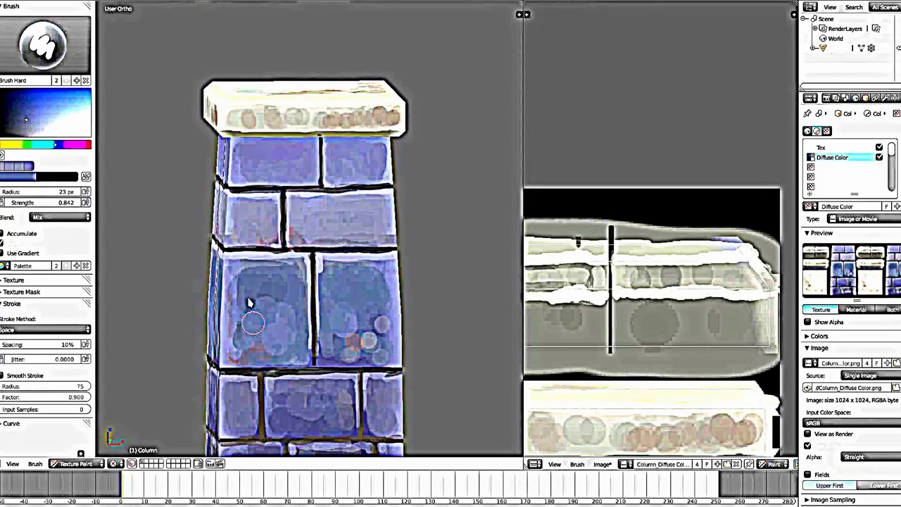
{"action": "mouse_move", "coordinate": [242, 298]}
{"action": "left_mouse_down"}
{"action": "mouse_move", "coordinate": [243, 275]}
{"action": "mouse_move", "coordinate": [291, 272]}
{"action": "mouse_move", "coordinate": [252, 315]}
{"action": "mouse_move", "coordinate": [236, 355]}
{"action": "mouse_move", "coordinate": [285, 353]}
{"action": "mouse_move", "coordinate": [243, 345]}
{"action": "left_mouse_up"}
{"action": "key", "text": "s"}
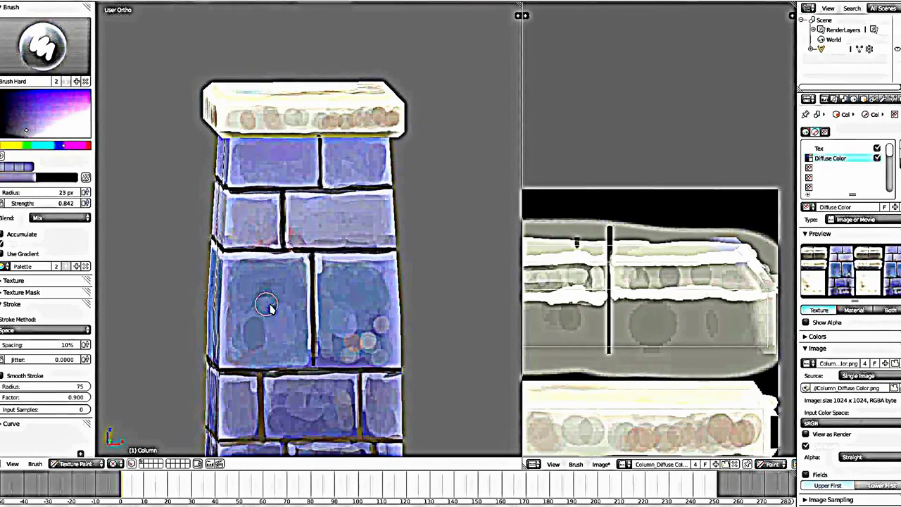
{"action": "mouse_move", "coordinate": [258, 306]}
{"action": "left_mouse_down"}
{"action": "mouse_move", "coordinate": [288, 316]}
{"action": "mouse_move", "coordinate": [268, 296]}
{"action": "mouse_move", "coordinate": [288, 292]}
{"action": "left_mouse_up"}
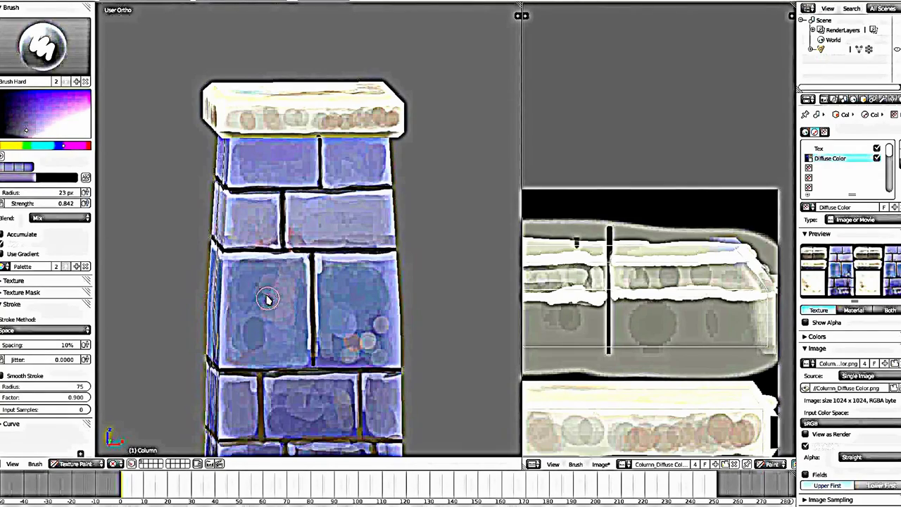
{"action": "left_click_drag", "start_coordinate": [283, 341], "coordinate": [254, 353]}
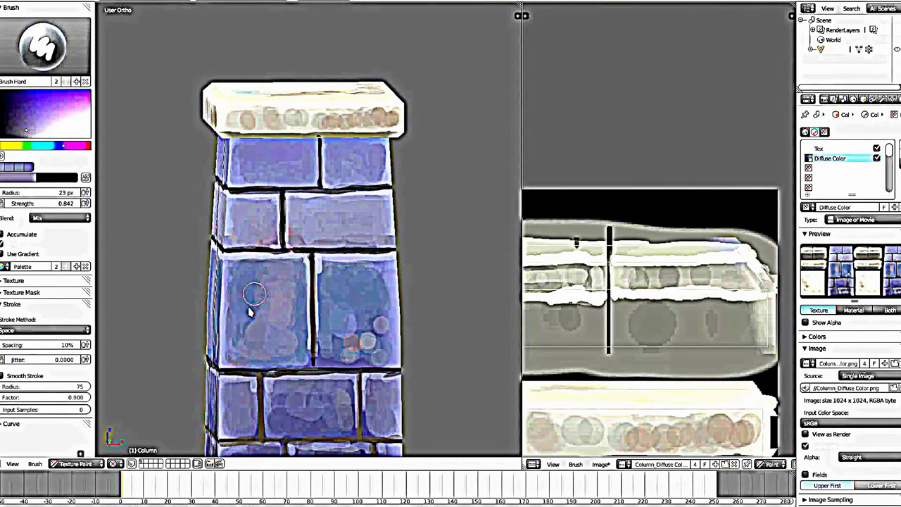
{"action": "key", "text": "s"}
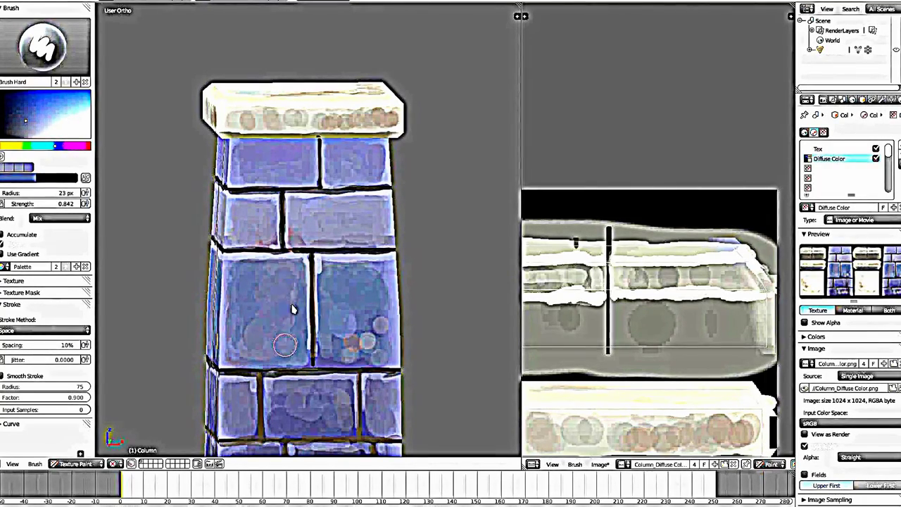
{"action": "left_click_drag", "start_coordinate": [286, 344], "coordinate": [250, 324]}
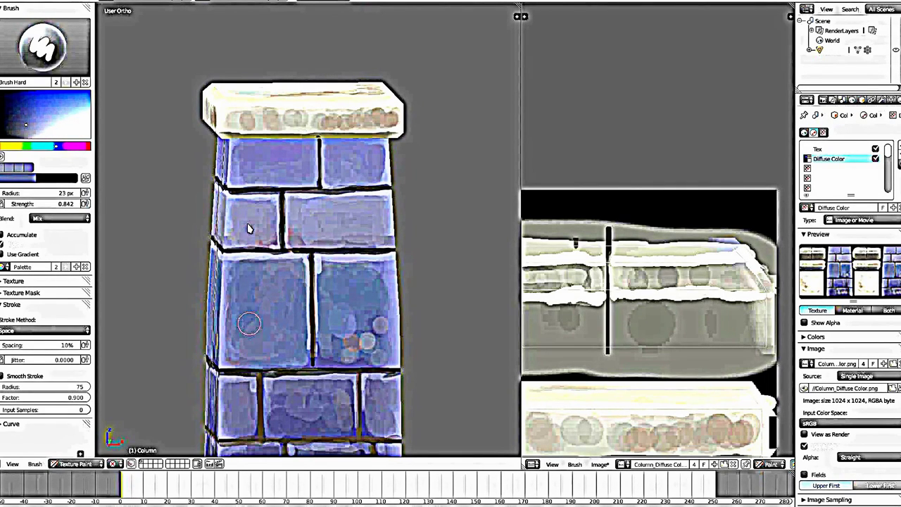
{"action": "key", "text": "s"}
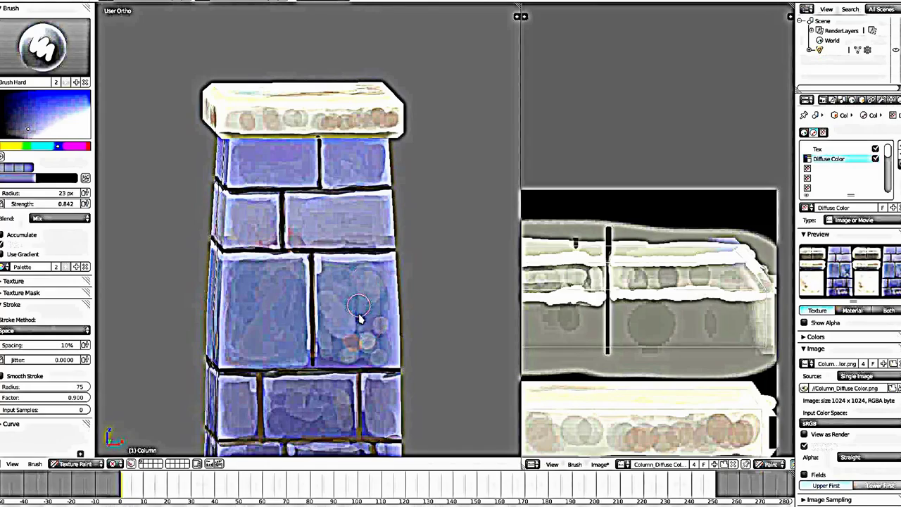
{"action": "key", "text": "s"}
{"action": "left_click_drag", "start_coordinate": [334, 305], "coordinate": [363, 346]}
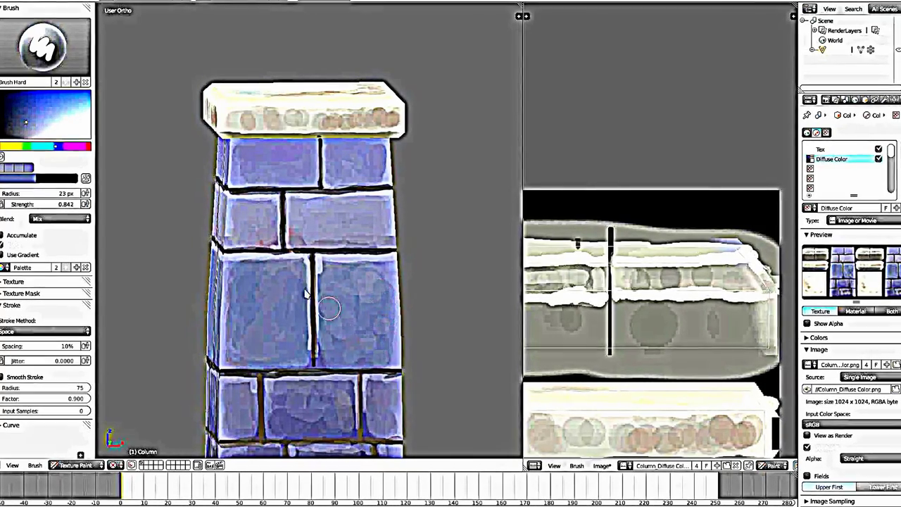
{"action": "mouse_move", "coordinate": [380, 328]}
{"action": "middle_mouse_down"}
{"action": "mouse_move", "coordinate": [333, 231]}
{"action": "mouse_move", "coordinate": [306, 227]}
{"action": "middle_mouse_up"}
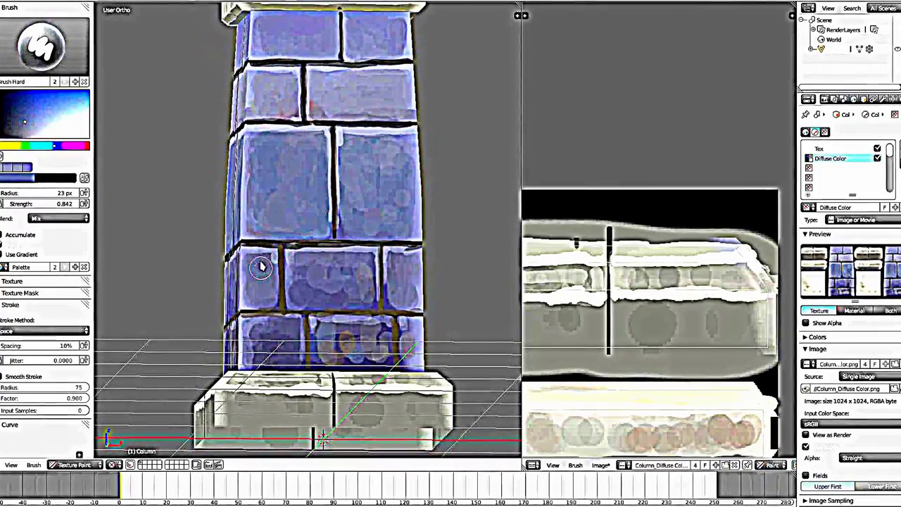
Add darker blue blotches to the middle brick, then cover them with lighter sampled blue
{"action": "key", "text": "s"}
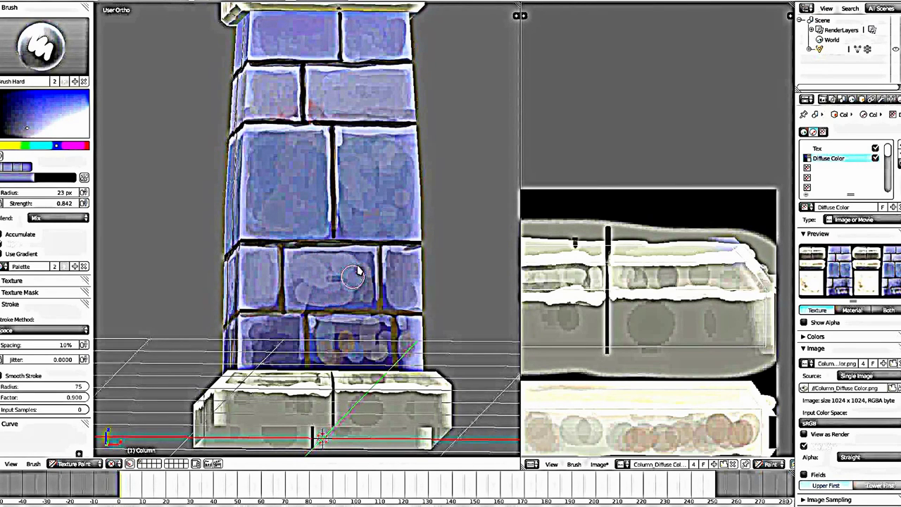
{"action": "key", "text": "s"}
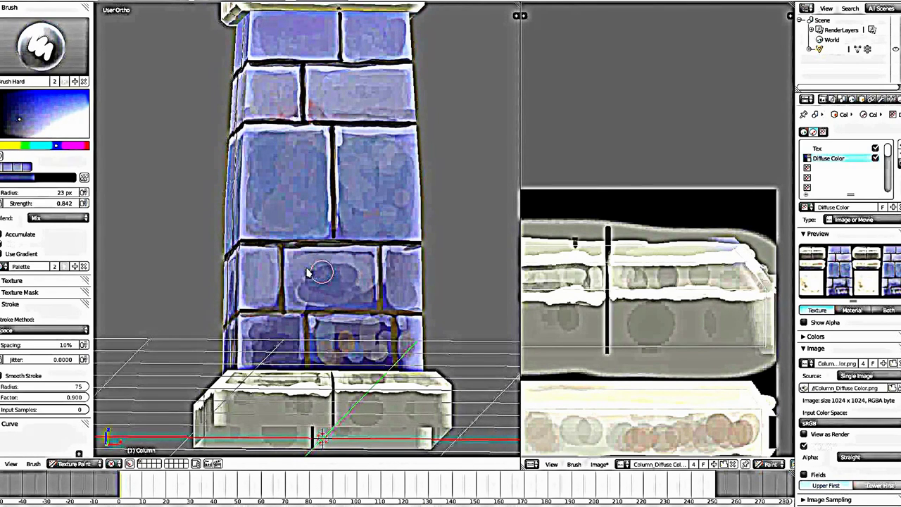
{"action": "left_click_drag", "start_coordinate": [312, 288], "coordinate": [318, 277]}
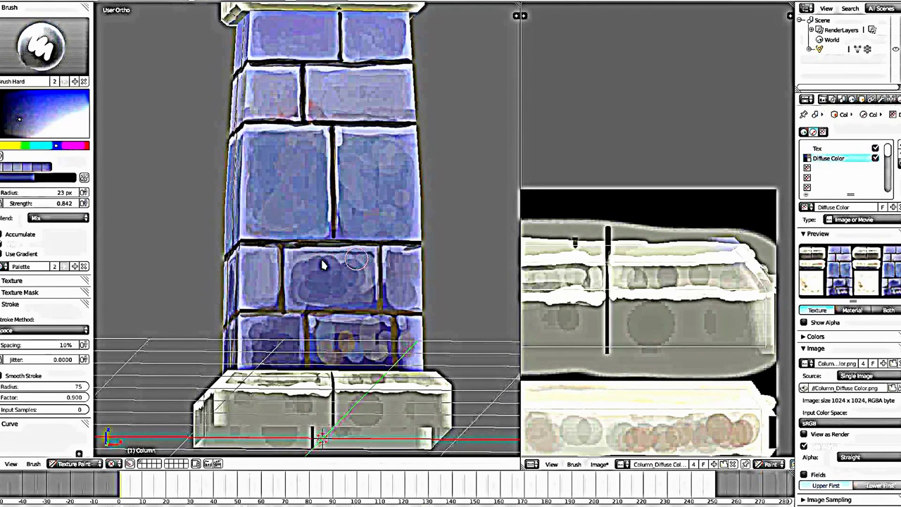
{"action": "key", "text": "s"}
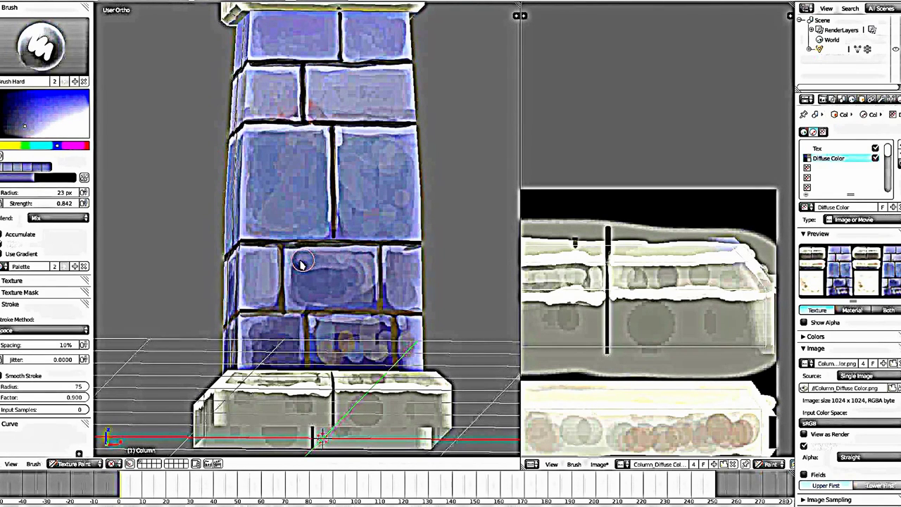
{"action": "left_click_drag", "start_coordinate": [300, 269], "coordinate": [319, 295]}
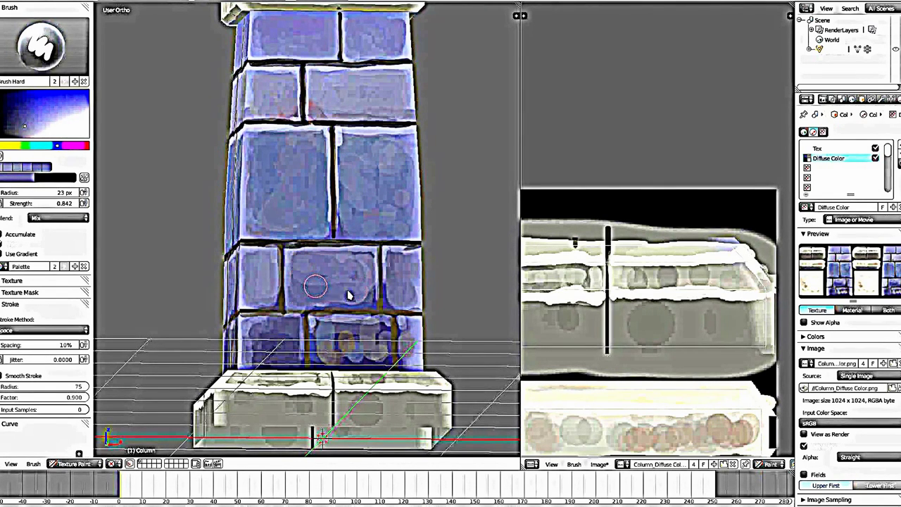
{"action": "key", "text": "s"}
{"action": "key", "text": "s"}
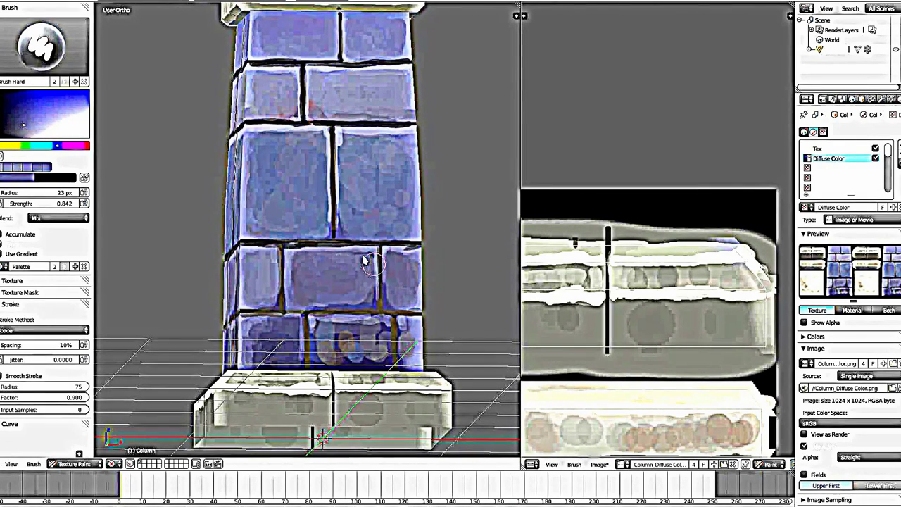
Lighten the lower middle brick, even the lower right, and darken the lower-left brick
{"action": "mouse_move", "coordinate": [359, 261]}
{"action": "middle_mouse_down"}
{"action": "mouse_move", "coordinate": [329, 346]}
{"action": "mouse_move", "coordinate": [302, 205]}
{"action": "mouse_move", "coordinate": [309, 243]}
{"action": "middle_mouse_up"}
{"action": "scroll", "coordinate": [305, 203], "scroll_direction": "up", "scroll_amount": 3}
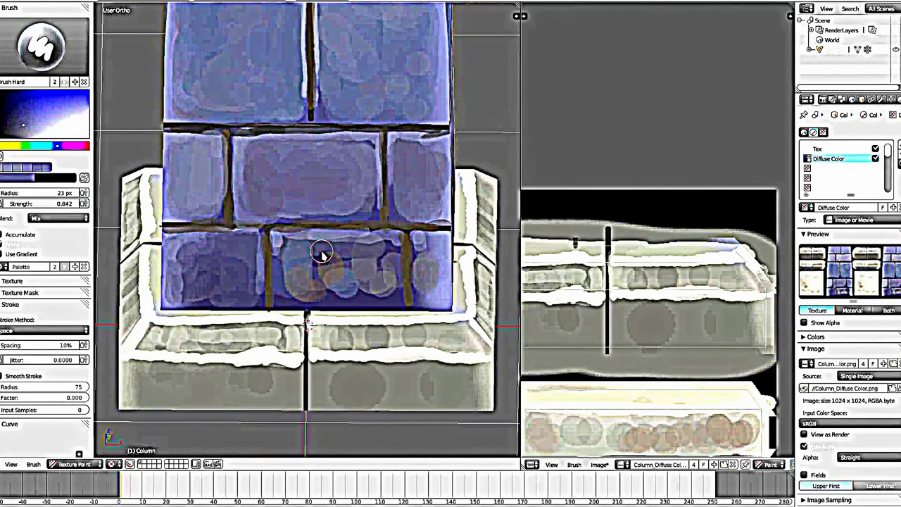
{"action": "key", "text": "s"}
{"action": "key", "text": "s"}
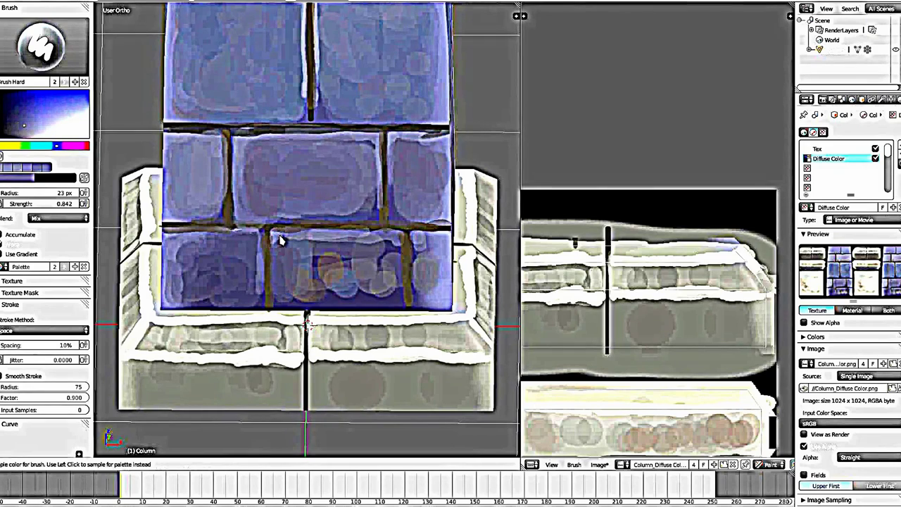
{"action": "mouse_move", "coordinate": [287, 258]}
{"action": "left_mouse_down"}
{"action": "mouse_move", "coordinate": [362, 246]}
{"action": "mouse_move", "coordinate": [345, 253]}
{"action": "mouse_move", "coordinate": [365, 282]}
{"action": "mouse_move", "coordinate": [354, 298]}
{"action": "left_mouse_up"}
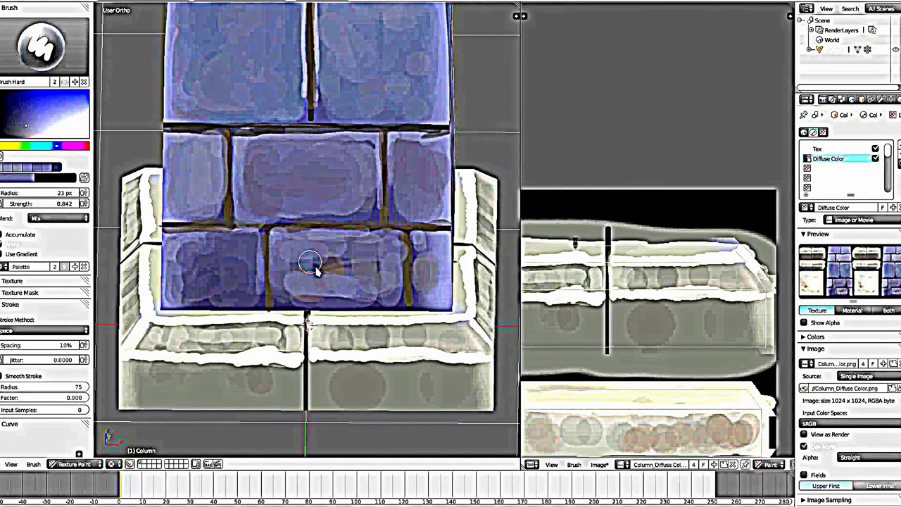
{"action": "key", "text": "s"}
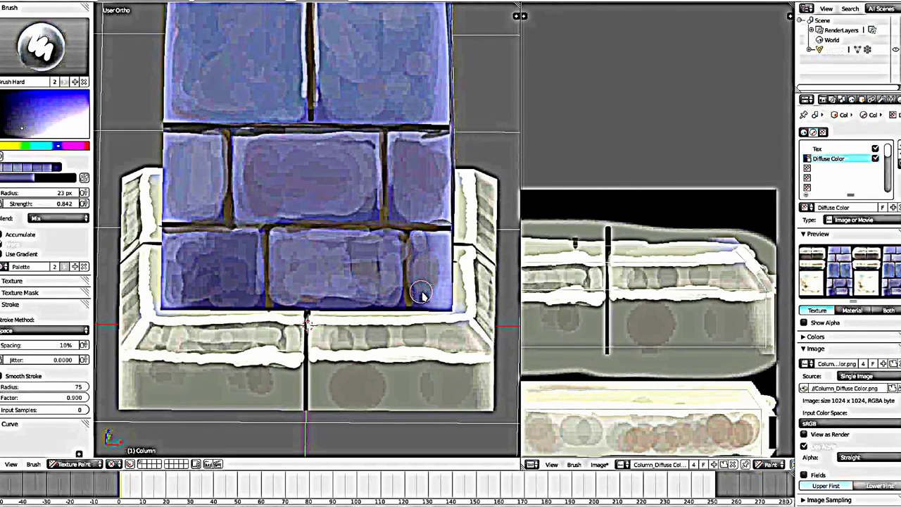
{"action": "left_click_drag", "start_coordinate": [423, 296], "coordinate": [437, 243]}
{"action": "mouse_move", "coordinate": [190, 250]}
{"action": "left_mouse_down"}
{"action": "mouse_move", "coordinate": [185, 282]}
{"action": "mouse_move", "coordinate": [218, 268]}
{"action": "mouse_move", "coordinate": [212, 247]}
{"action": "mouse_move", "coordinate": [240, 283]}
{"action": "mouse_move", "coordinate": [225, 282]}
{"action": "left_mouse_up"}
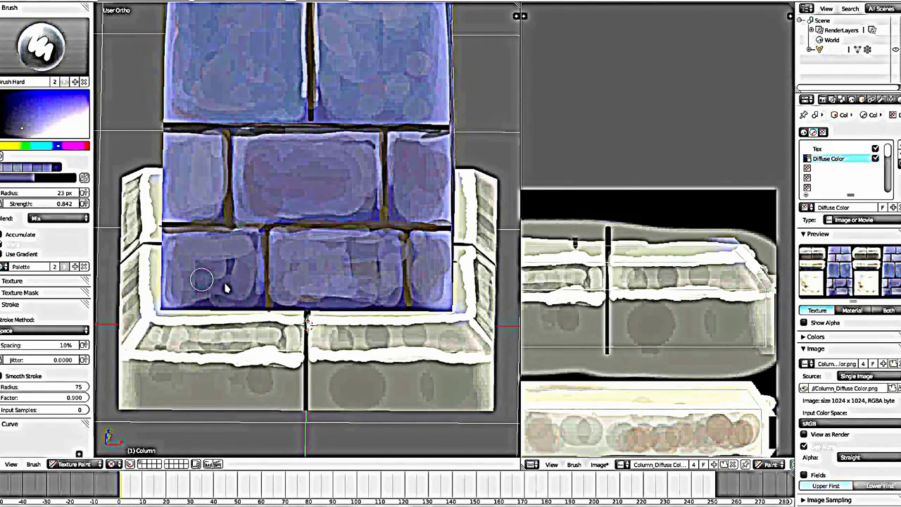
{"action": "scroll", "coordinate": [295, 211], "scroll_direction": "down", "scroll_amount": 2}
{"action": "scroll", "coordinate": [352, 287], "scroll_direction": "down", "scroll_amount": 2}
Darken the mortar line between the lower bricks with a sampled dark colour
{"action": "middle_click_drag", "start_coordinate": [352, 287], "coordinate": [382, 268]}
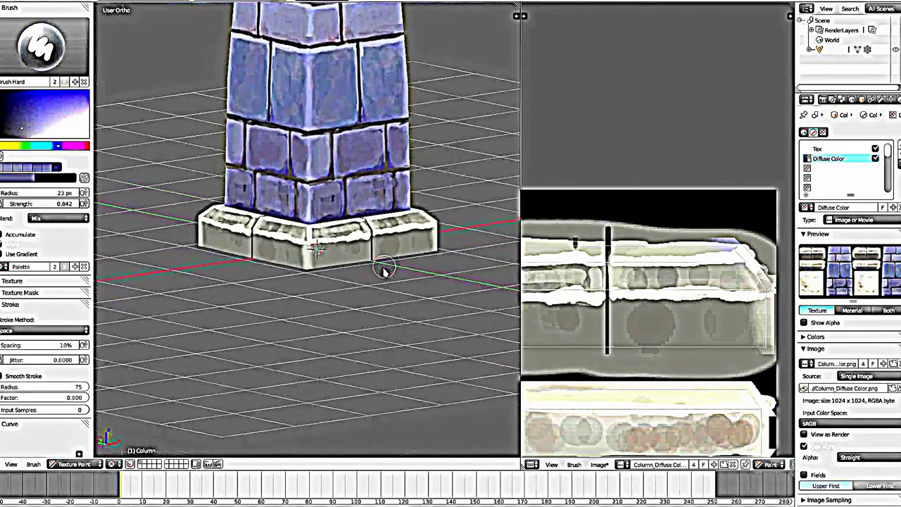
{"action": "scroll", "coordinate": [322, 121], "scroll_direction": "up", "scroll_amount": 2}
{"action": "scroll", "coordinate": [322, 120], "scroll_direction": "up", "scroll_amount": 2}
{"action": "scroll", "coordinate": [291, 173], "scroll_direction": "up", "scroll_amount": 2}
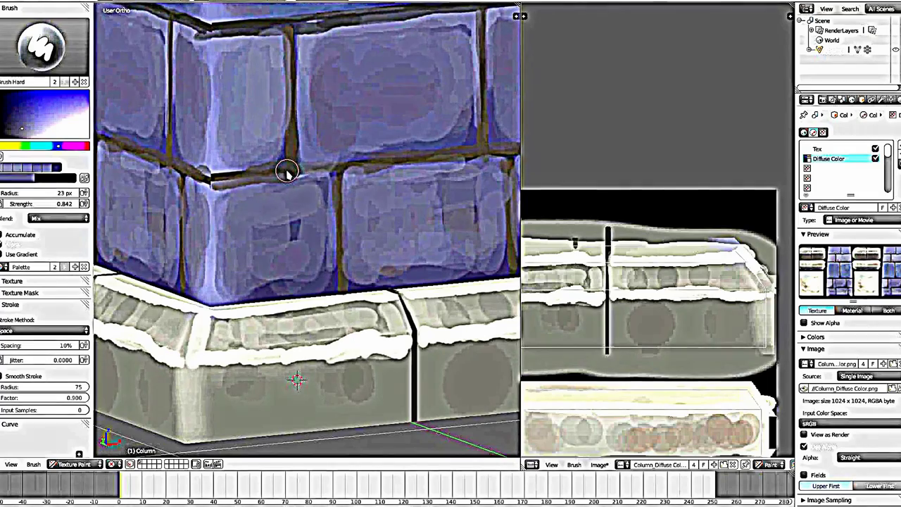
{"action": "key", "text": "s"}
{"action": "mouse_move", "coordinate": [253, 178]}
{"action": "left_mouse_down"}
{"action": "mouse_move", "coordinate": [312, 188]}
{"action": "mouse_move", "coordinate": [362, 169]}
{"action": "left_mouse_up"}
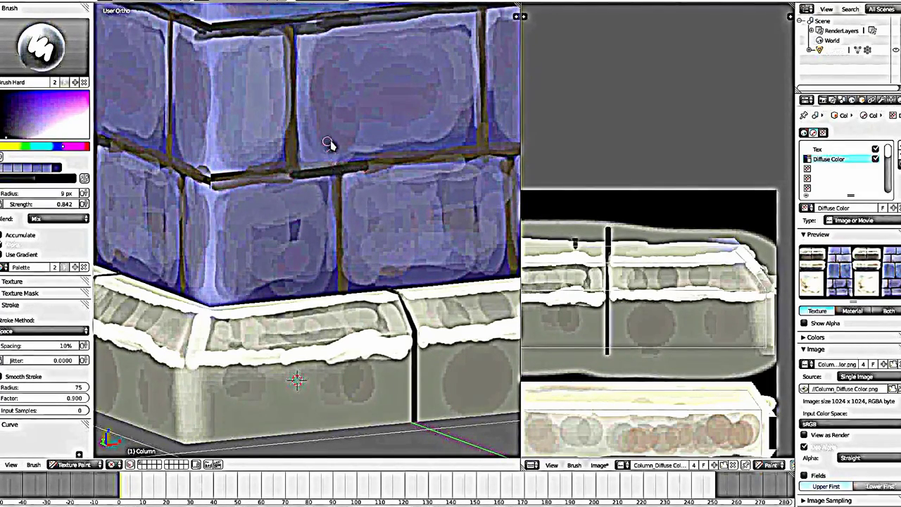
{"action": "scroll", "coordinate": [328, 140], "scroll_direction": "down", "scroll_amount": 3}
{"action": "mouse_move", "coordinate": [342, 201]}
{"action": "middle_mouse_down"}
{"action": "mouse_move", "coordinate": [302, 185]}
{"action": "mouse_move", "coordinate": [316, 231]}
{"action": "mouse_move", "coordinate": [298, 295]}
{"action": "mouse_move", "coordinate": [316, 215]}
{"action": "mouse_move", "coordinate": [310, 267]}
{"action": "mouse_move", "coordinate": [261, 380]}
{"action": "middle_mouse_up"}
{"action": "scroll", "coordinate": [314, 205], "scroll_direction": "down", "scroll_amount": 3}
{"action": "scroll", "coordinate": [305, 269], "scroll_direction": "up", "scroll_amount": 3}
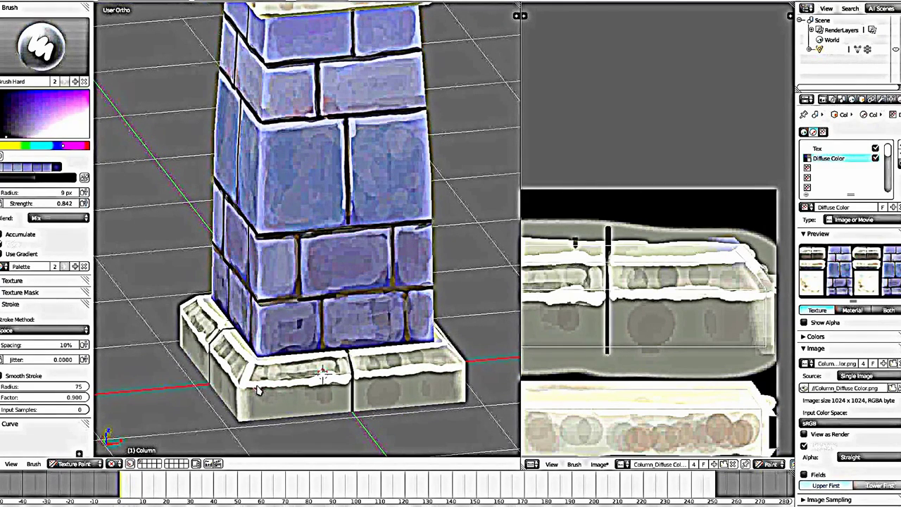
Pick a darker blue, set a 26 px brush, and dab blue onto the right base block
{"action": "left_click", "coordinate": [9, 146]}
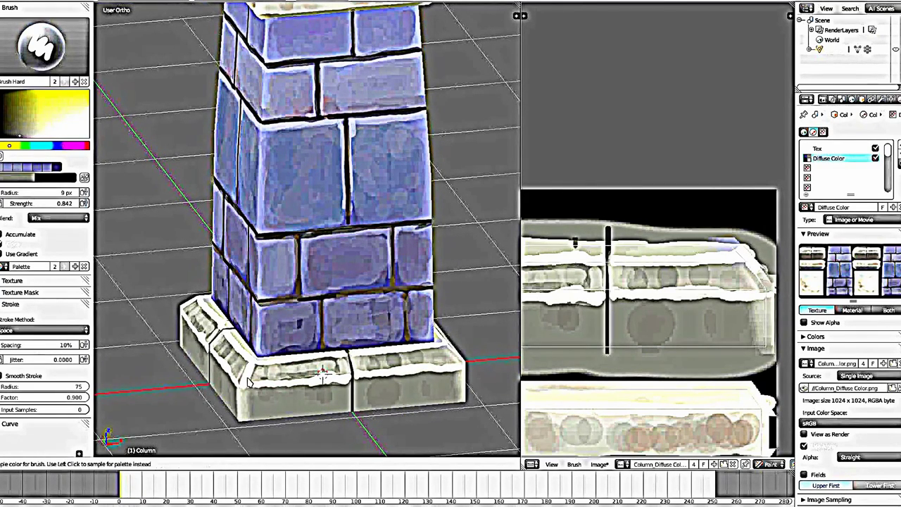
{"action": "left_click", "coordinate": [50, 146]}
{"action": "left_click", "coordinate": [20, 121]}
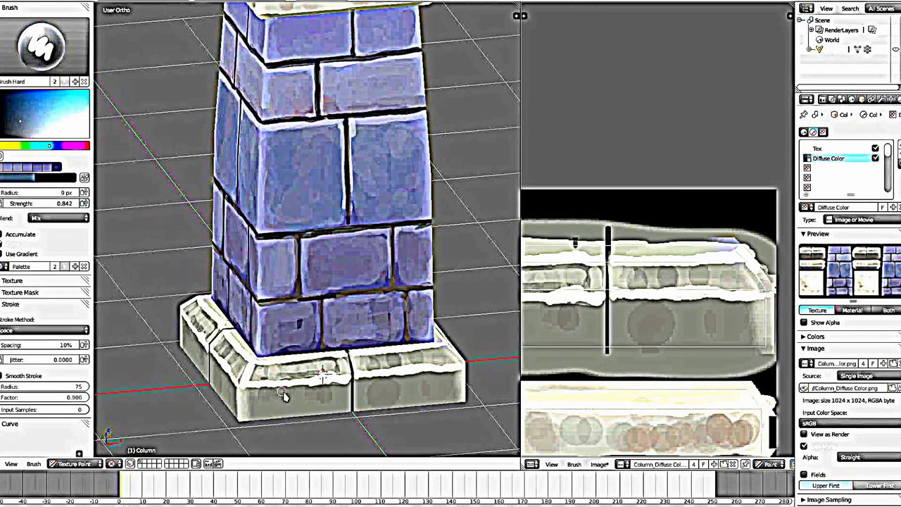
{"action": "key", "text": "f"}
{"action": "left_click_drag", "start_coordinate": [296, 412], "coordinate": [317, 409]}
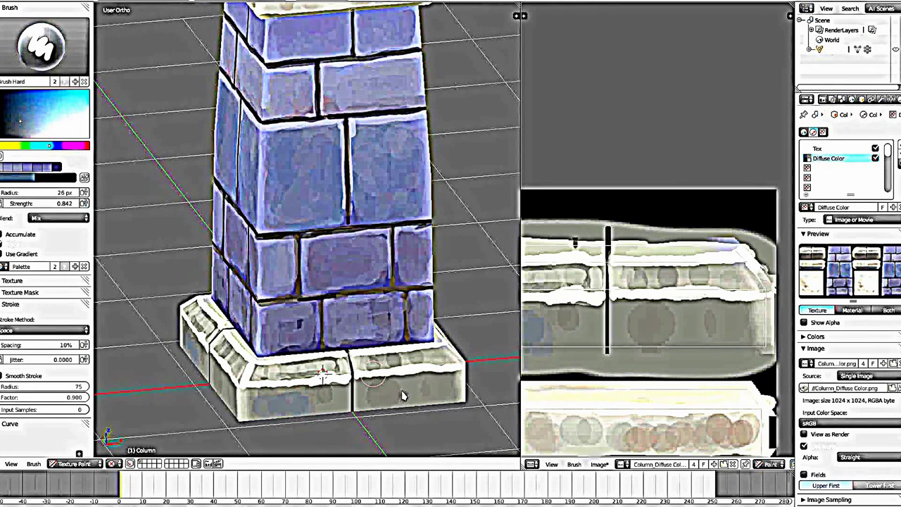
{"action": "left_click_drag", "start_coordinate": [403, 396], "coordinate": [455, 394]}
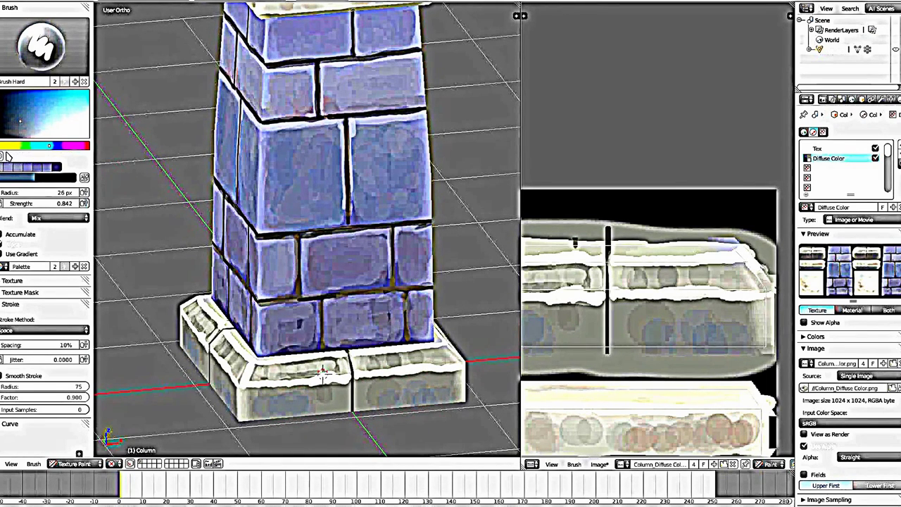
Paint warm orange tones across the base blocks and soften the front-left dabs
{"action": "left_click", "coordinate": [2, 145]}
{"action": "left_click", "coordinate": [31, 112]}
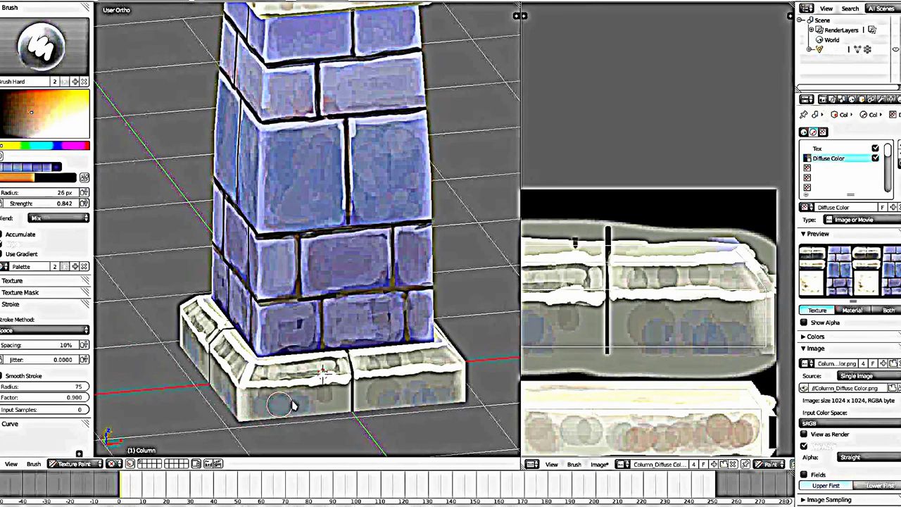
{"action": "mouse_move", "coordinate": [292, 405]}
{"action": "left_mouse_down"}
{"action": "mouse_move", "coordinate": [324, 415]}
{"action": "mouse_move", "coordinate": [274, 412]}
{"action": "mouse_move", "coordinate": [421, 402]}
{"action": "mouse_move", "coordinate": [402, 392]}
{"action": "left_mouse_up"}
{"action": "key", "text": "s"}
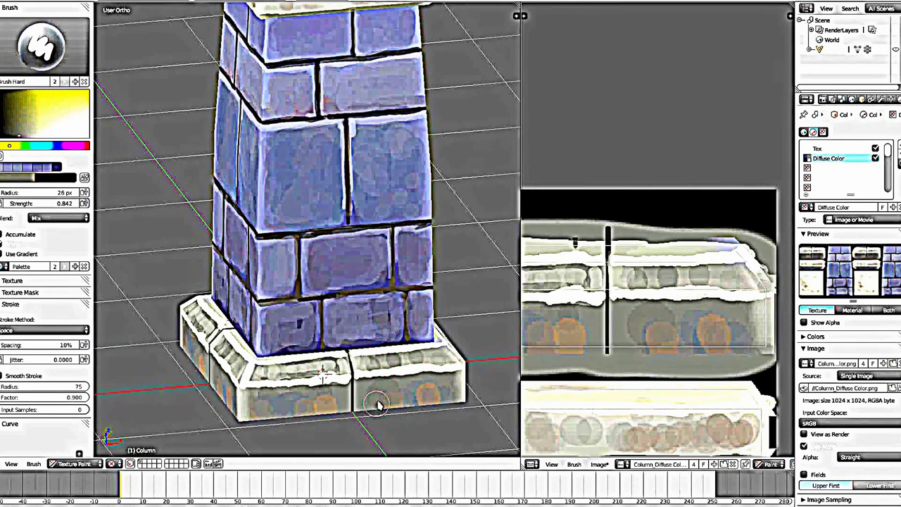
{"action": "key", "text": "s"}
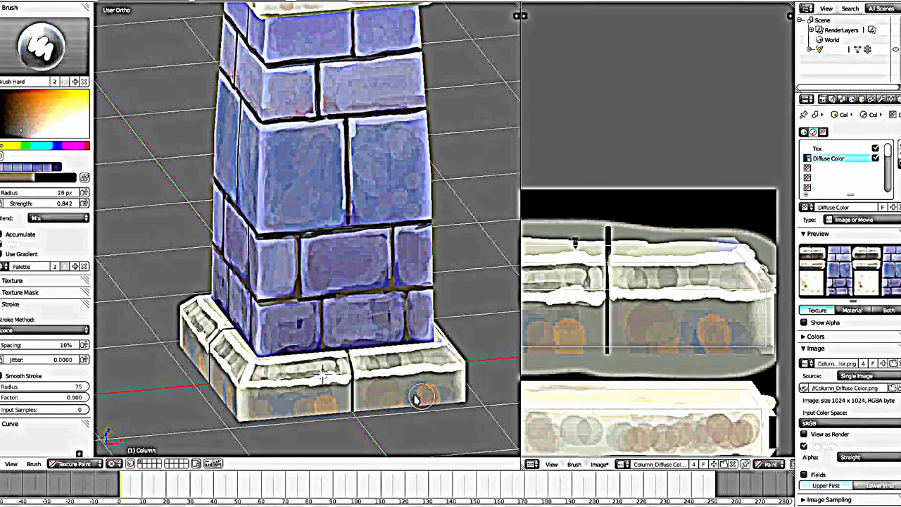
{"action": "left_click_drag", "start_coordinate": [416, 397], "coordinate": [453, 387]}
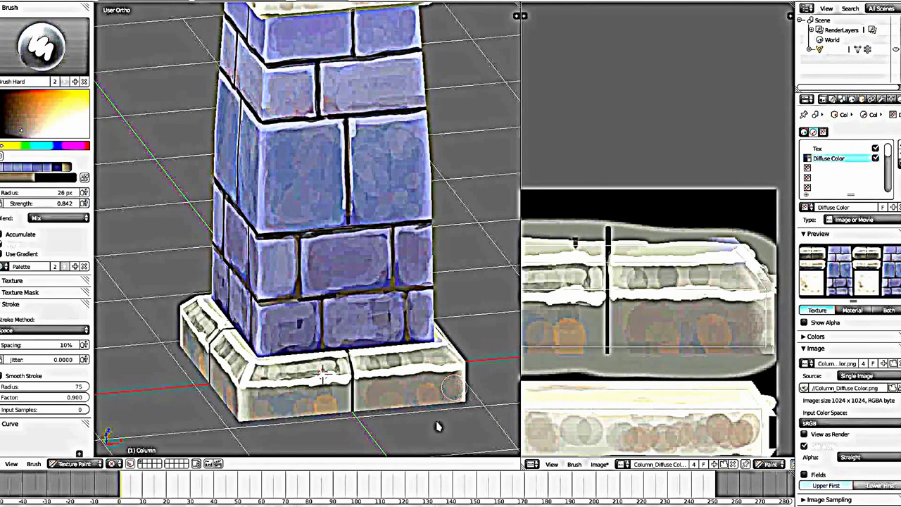
{"action": "left_click_drag", "start_coordinate": [312, 403], "coordinate": [286, 400]}
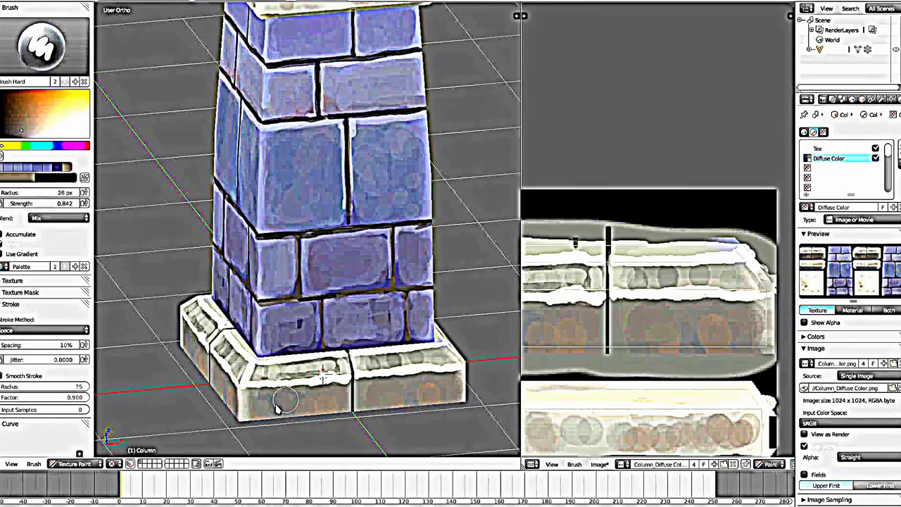
With a smaller brush, paint a pale yellow-green highlight along the base block's top edge
{"action": "scroll", "coordinate": [339, 297], "scroll_direction": "up", "scroll_amount": 3}
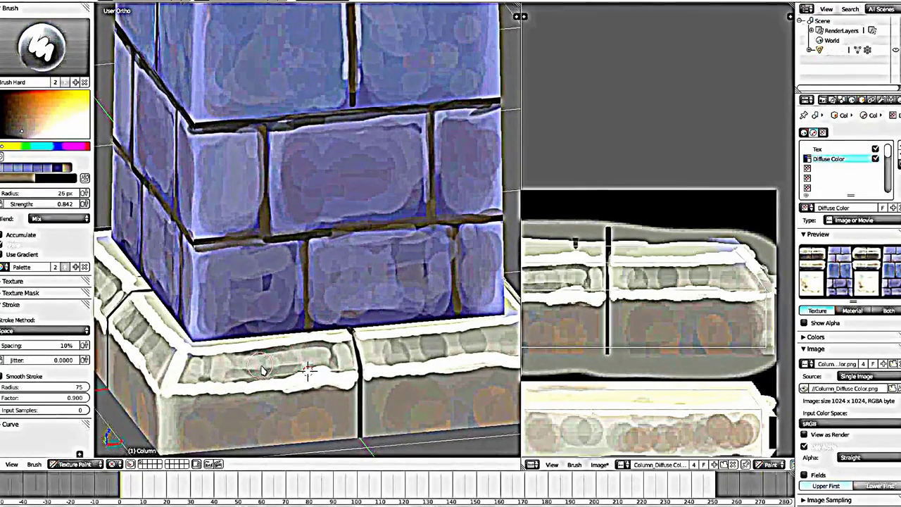
{"action": "key", "text": "s"}
{"action": "key", "text": "f"}
{"action": "left_click", "coordinate": [253, 372]}
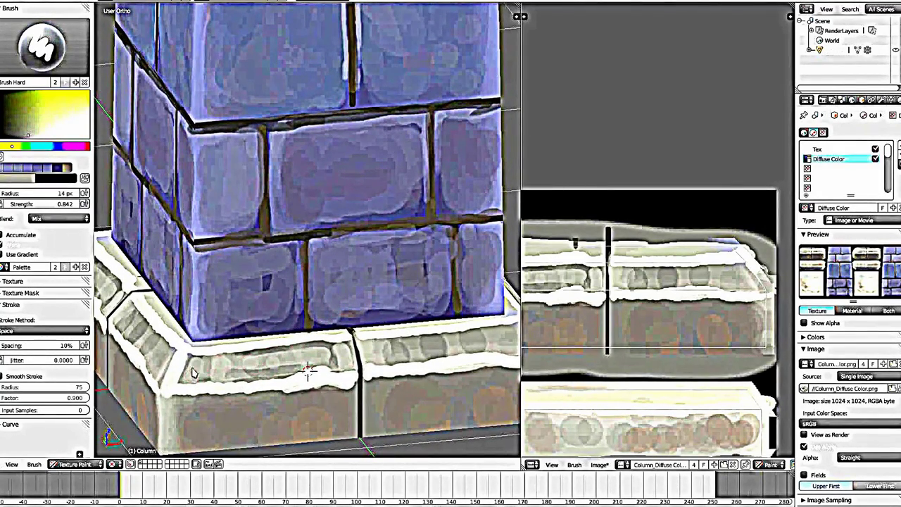
{"action": "left_click_drag", "start_coordinate": [194, 374], "coordinate": [231, 374]}
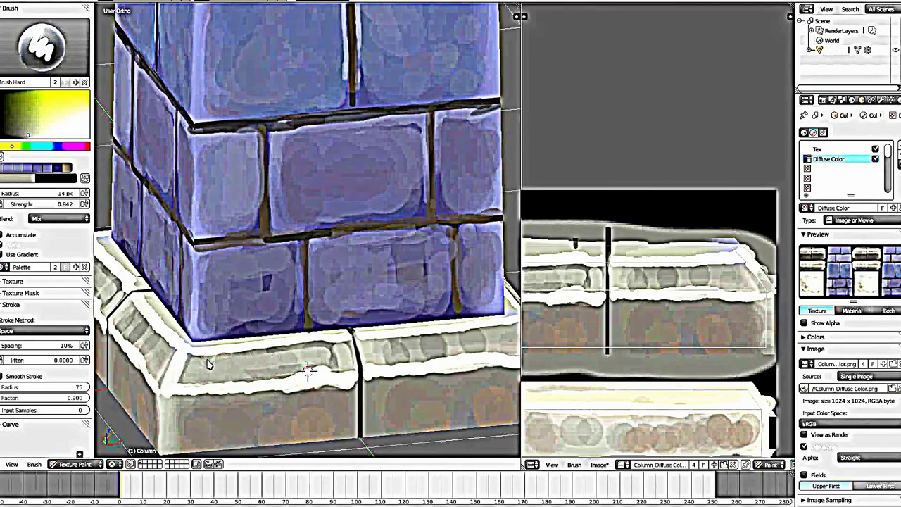
{"action": "left_click_drag", "start_coordinate": [323, 371], "coordinate": [420, 365]}
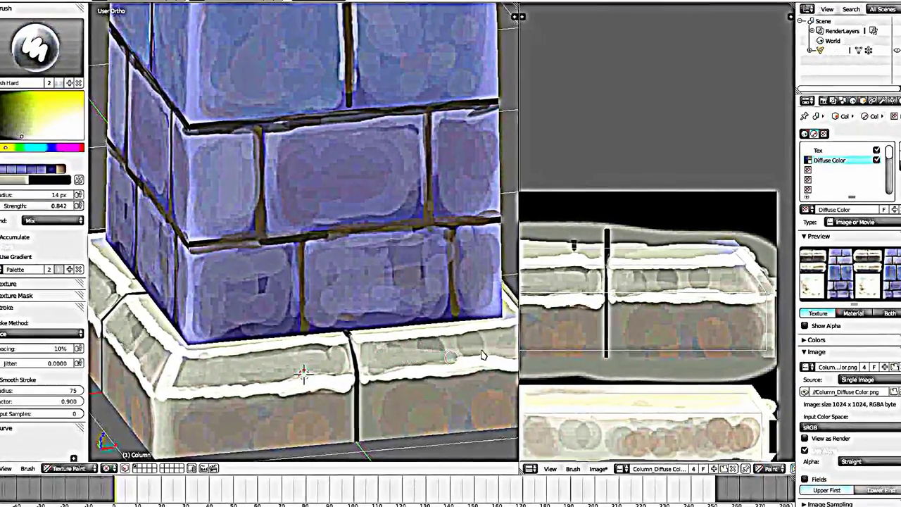
{"action": "mouse_move", "coordinate": [419, 365]}
{"action": "middle_mouse_down"}
{"action": "mouse_move", "coordinate": [350, 354]}
{"action": "mouse_move", "coordinate": [397, 431]}
{"action": "mouse_move", "coordinate": [403, 381]}
{"action": "mouse_move", "coordinate": [384, 355]}
{"action": "mouse_move", "coordinate": [390, 331]}
{"action": "middle_mouse_up"}
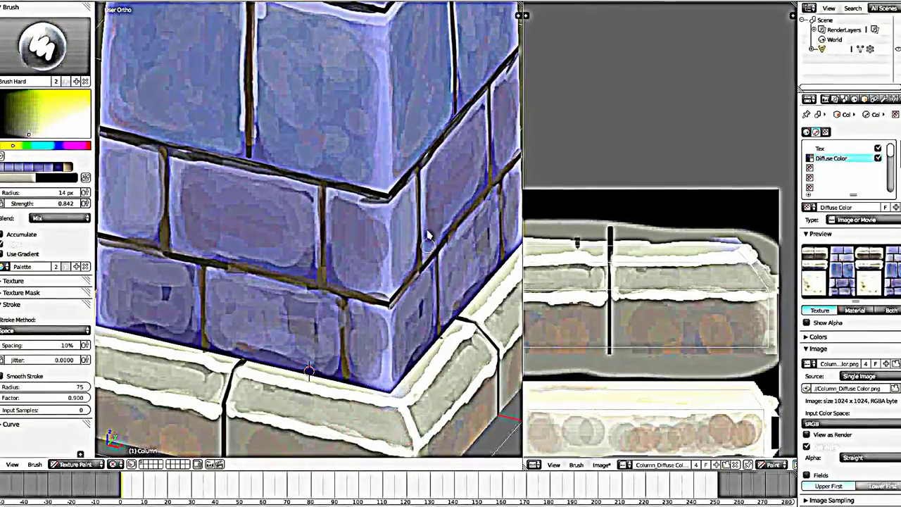
{"action": "scroll", "coordinate": [396, 431], "scroll_direction": "down", "scroll_amount": 5}
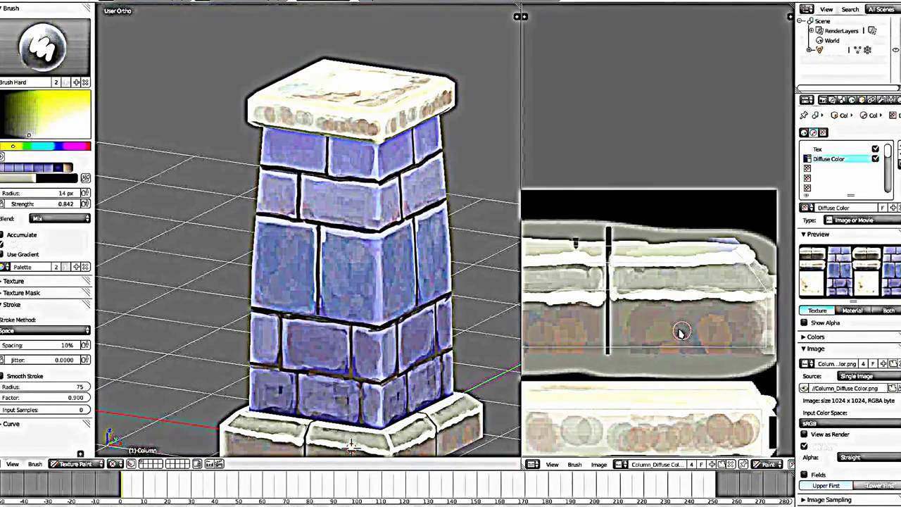
Save the column file, overwriting the existing one
{"action": "middle_click_drag", "start_coordinate": [266, 225], "coordinate": [258, 228]}
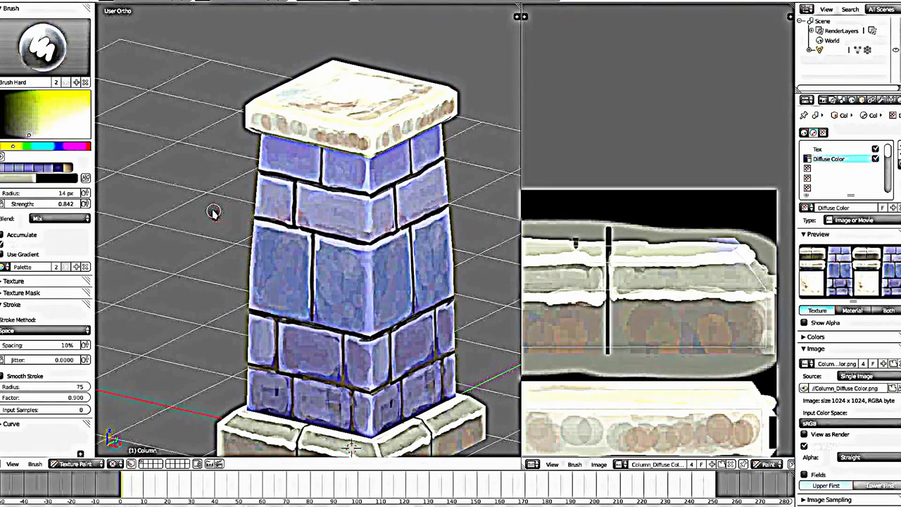
{"action": "key", "text": "ctrl+s"}
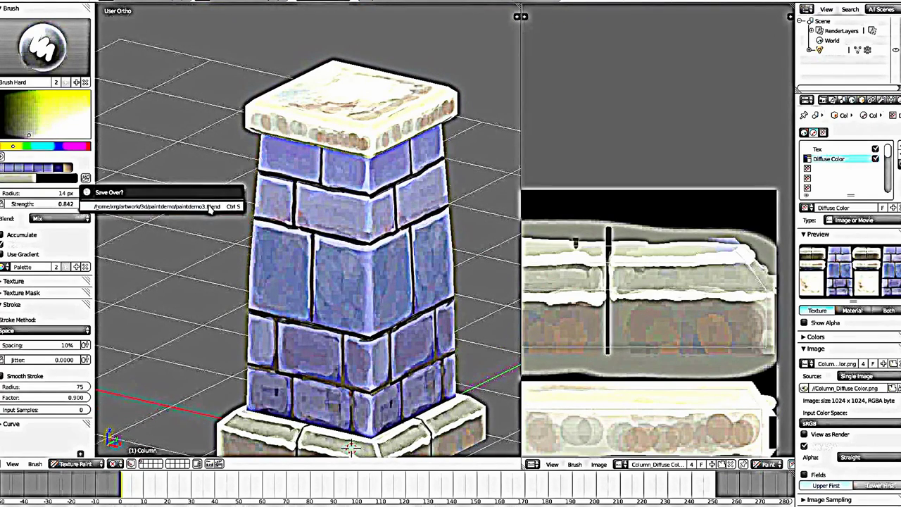
{"action": "left_click", "coordinate": [210, 208]}
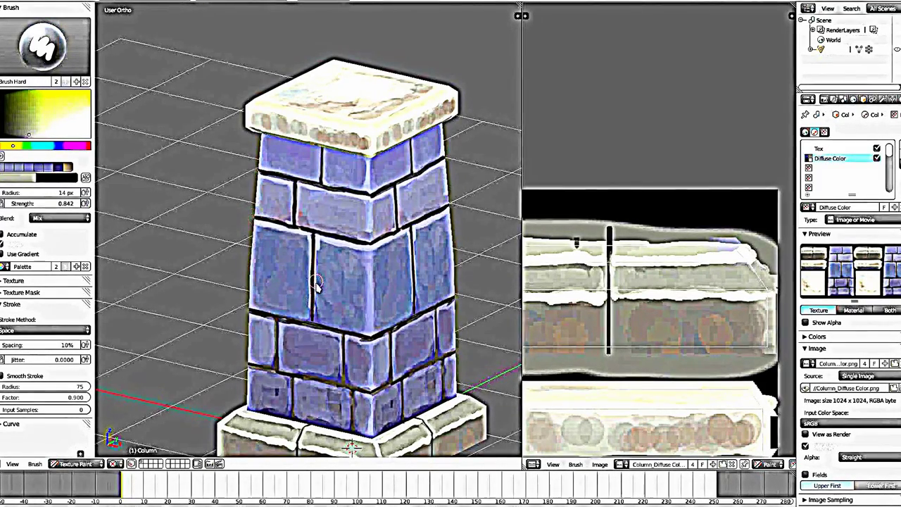
Zoom in, sample the light blue, and paint a thin highlight along the brick's top edge
{"action": "mouse_move", "coordinate": [253, 219]}
{"action": "middle_mouse_down"}
{"action": "mouse_move", "coordinate": [362, 281]}
{"action": "mouse_move", "coordinate": [343, 285]}
{"action": "mouse_move", "coordinate": [342, 232]}
{"action": "mouse_move", "coordinate": [399, 177]}
{"action": "mouse_move", "coordinate": [324, 268]}
{"action": "mouse_move", "coordinate": [333, 265]}
{"action": "middle_mouse_up"}
{"action": "scroll", "coordinate": [343, 285], "scroll_direction": "up", "scroll_amount": 3}
{"action": "scroll", "coordinate": [379, 204], "scroll_direction": "up", "scroll_amount": 2}
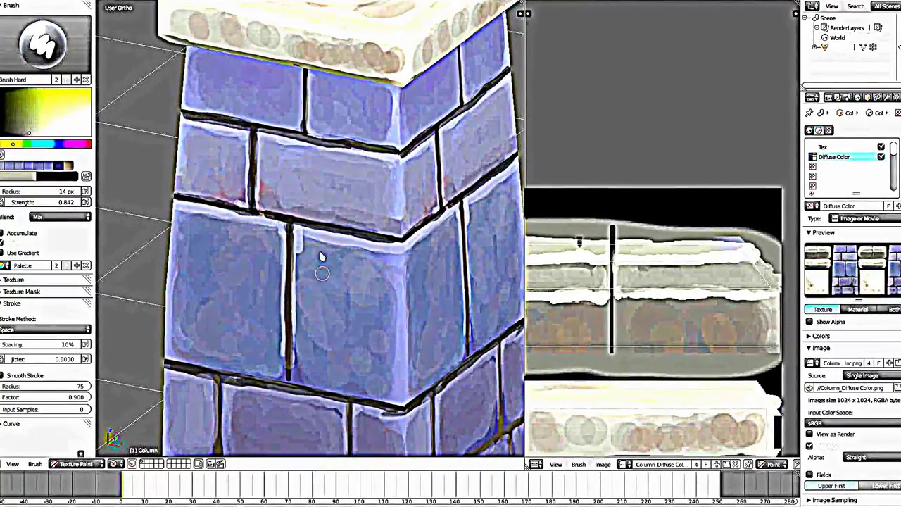
{"action": "middle_click_drag", "start_coordinate": [359, 318], "coordinate": [366, 316]}
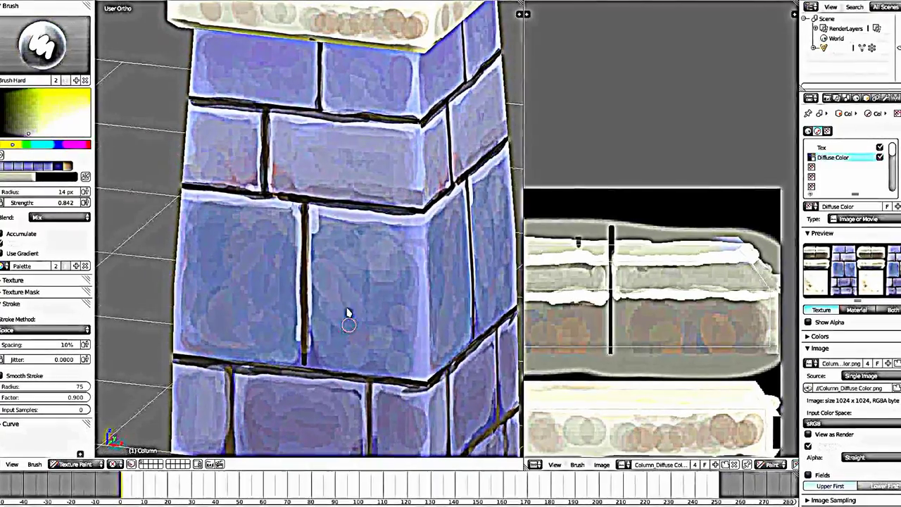
{"action": "middle_click_drag", "start_coordinate": [370, 259], "coordinate": [316, 123]}
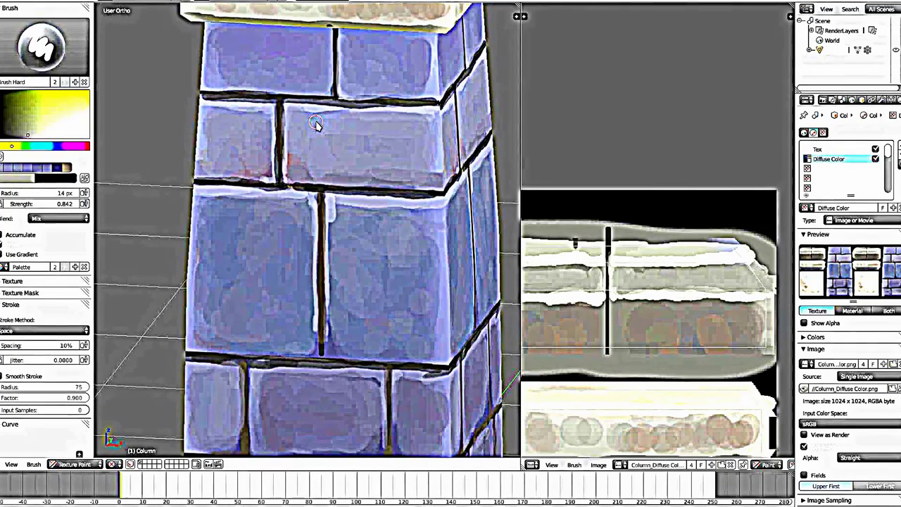
{"action": "middle_click_drag", "start_coordinate": [359, 228], "coordinate": [362, 236]}
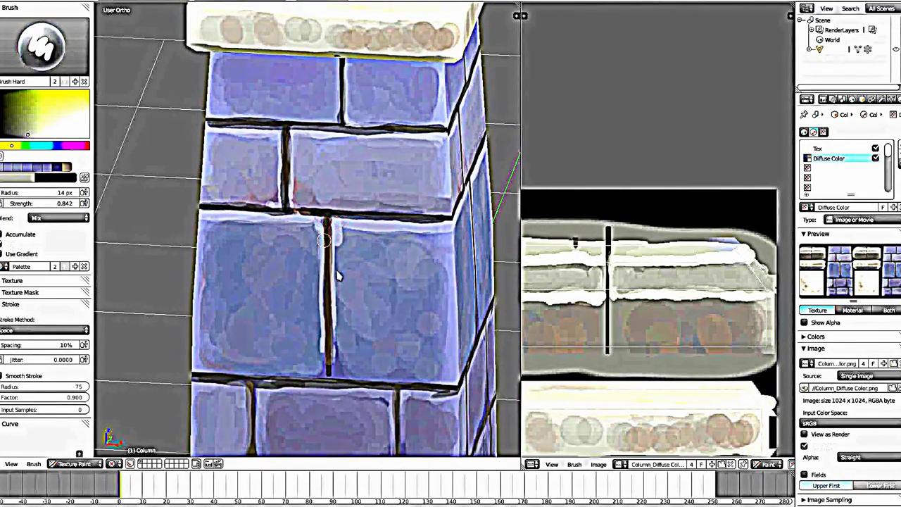
{"action": "scroll", "coordinate": [348, 229], "scroll_direction": "up", "scroll_amount": 2}
{"action": "scroll", "coordinate": [338, 222], "scroll_direction": "up", "scroll_amount": 1}
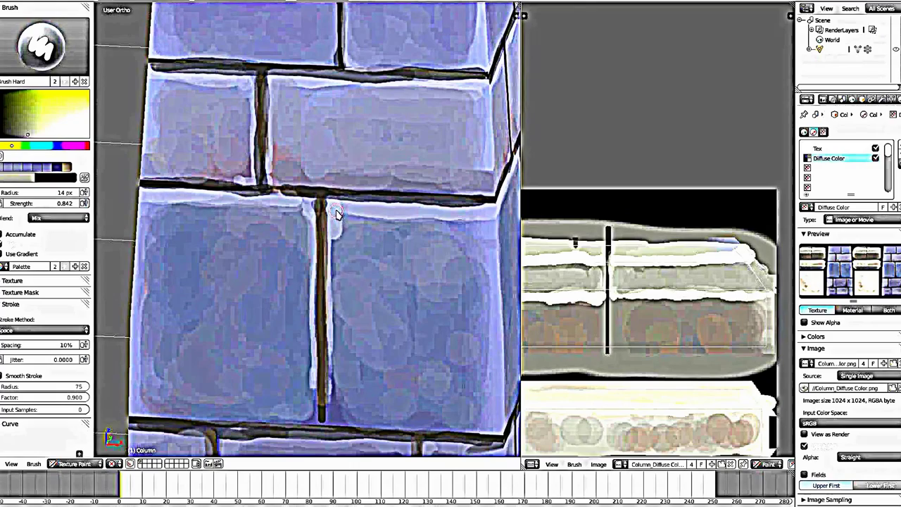
{"action": "key", "text": "s"}
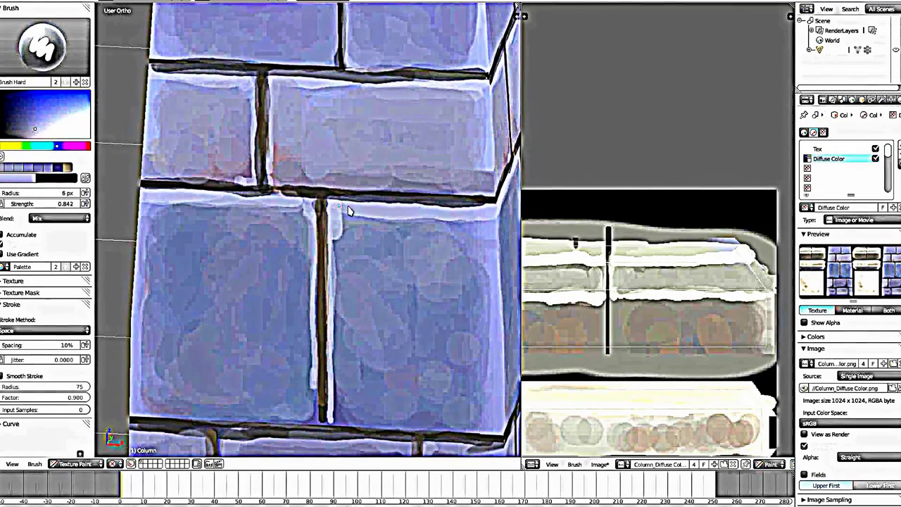
{"action": "left_click_drag", "start_coordinate": [348, 212], "coordinate": [477, 220]}
{"action": "scroll", "coordinate": [431, 195], "scroll_direction": "down", "scroll_amount": 5}
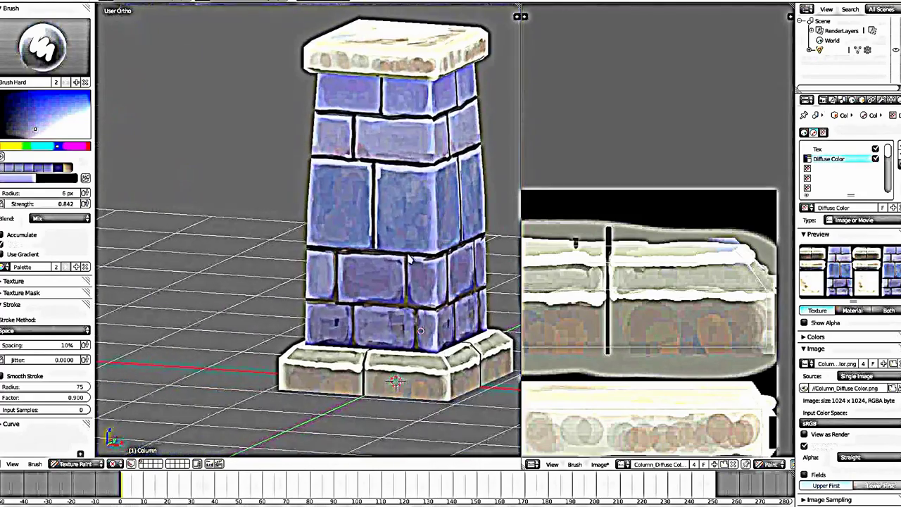
{"action": "middle_click_drag", "start_coordinate": [431, 195], "coordinate": [386, 223]}
Draw a dark red-brown arch-shaped crack up across the brick and down to its lower edge
{"action": "scroll", "coordinate": [387, 223], "scroll_direction": "up", "scroll_amount": 5}
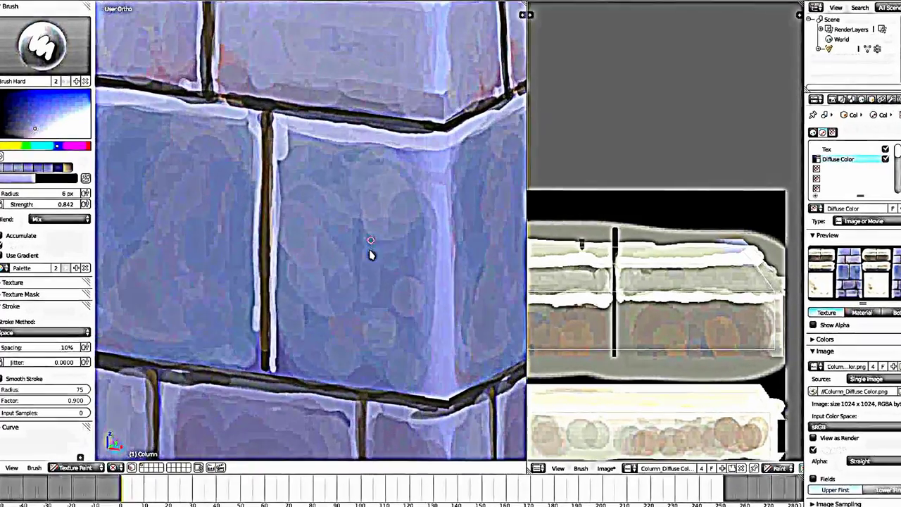
{"action": "key", "text": "s"}
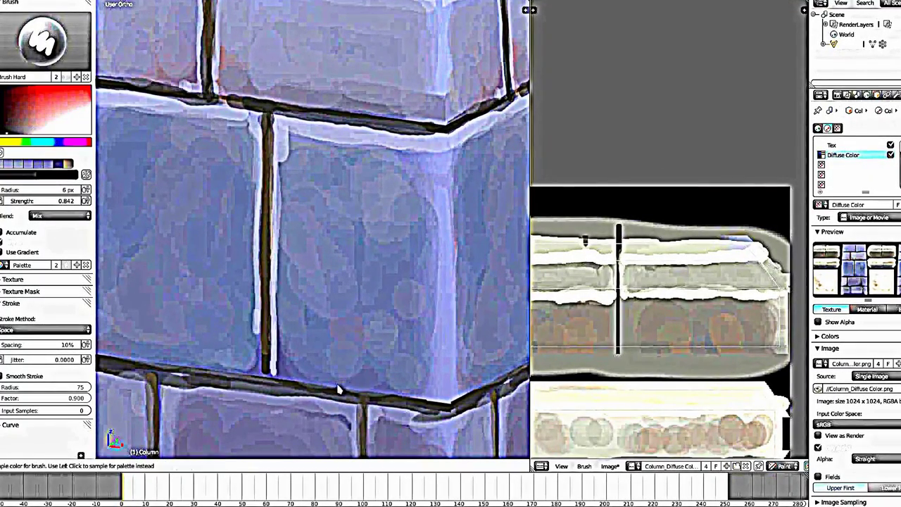
{"action": "mouse_move", "coordinate": [366, 398]}
{"action": "left_mouse_down"}
{"action": "mouse_move", "coordinate": [393, 360]}
{"action": "mouse_move", "coordinate": [398, 322]}
{"action": "mouse_move", "coordinate": [451, 268]}
{"action": "left_mouse_up"}
{"action": "middle_click_drag", "start_coordinate": [451, 267], "coordinate": [355, 185]}
{"action": "left_click_drag", "start_coordinate": [337, 234], "coordinate": [401, 346]}
{"action": "middle_click_drag", "start_coordinate": [402, 347], "coordinate": [458, 257]}
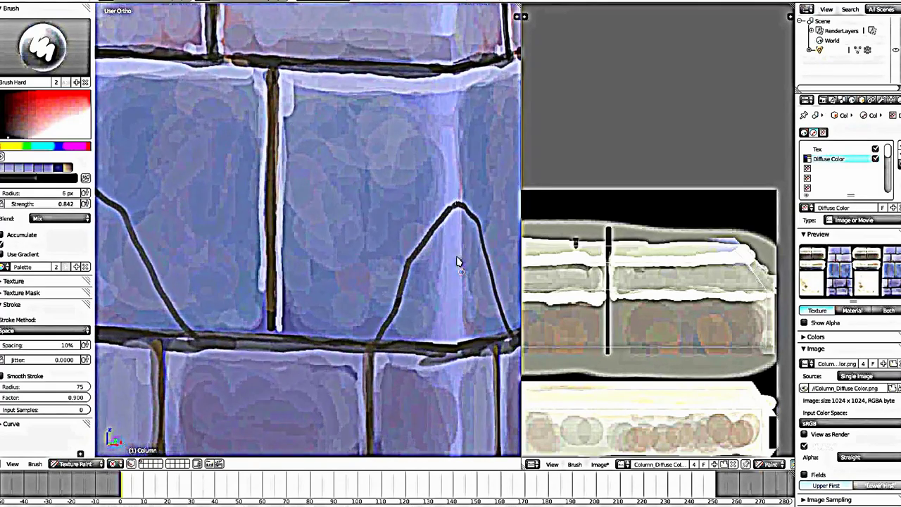
Paint bluish-grey highlights along the crack's left leg and peak, then shrink the brush to 2 px
{"action": "key", "text": "s"}
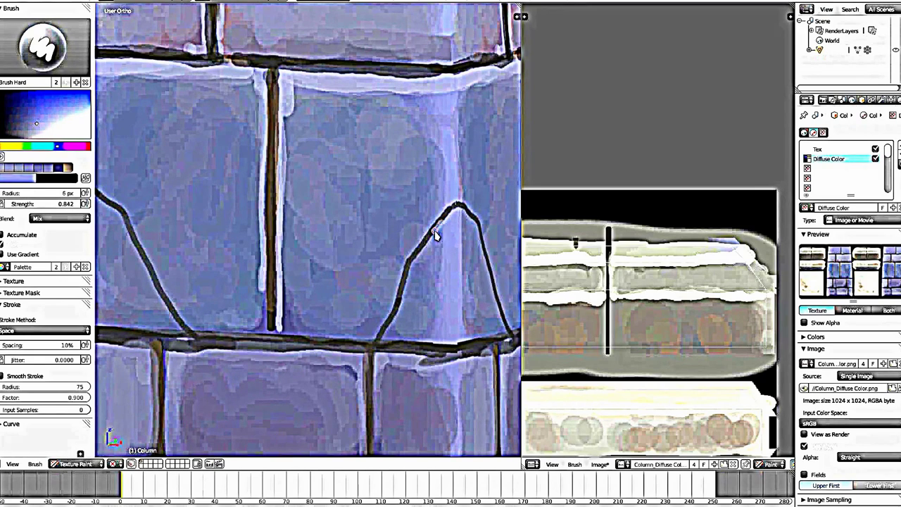
{"action": "left_click_drag", "start_coordinate": [455, 215], "coordinate": [421, 259]}
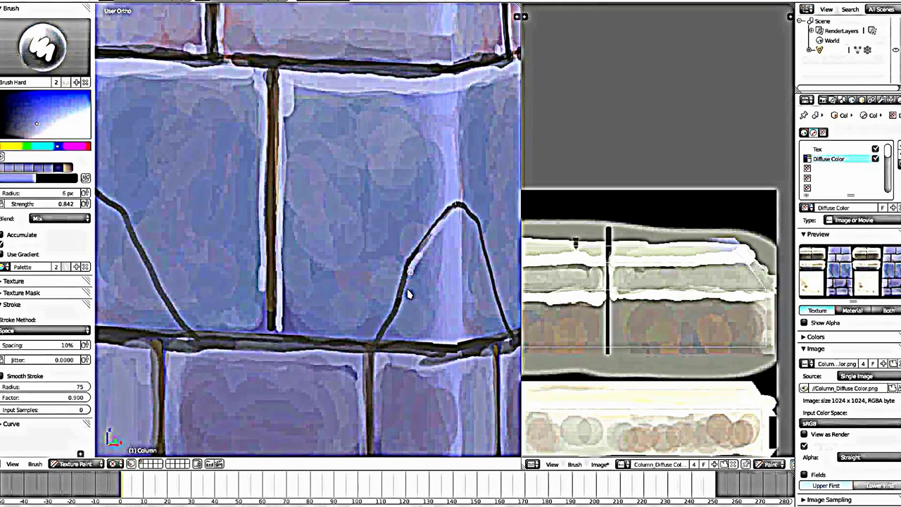
{"action": "left_click_drag", "start_coordinate": [386, 340], "coordinate": [415, 290]}
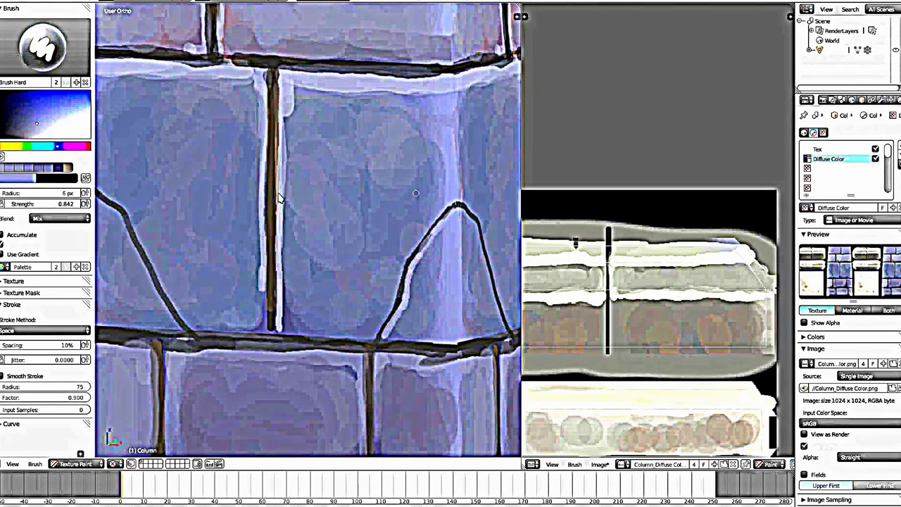
{"action": "left_click", "coordinate": [458, 215]}
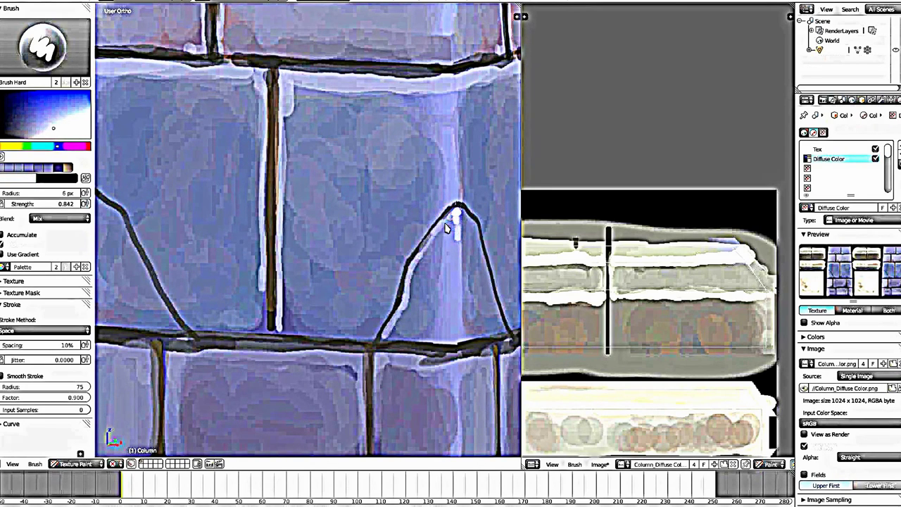
{"action": "key", "text": "f"}
{"action": "left_click", "coordinate": [452, 221]}
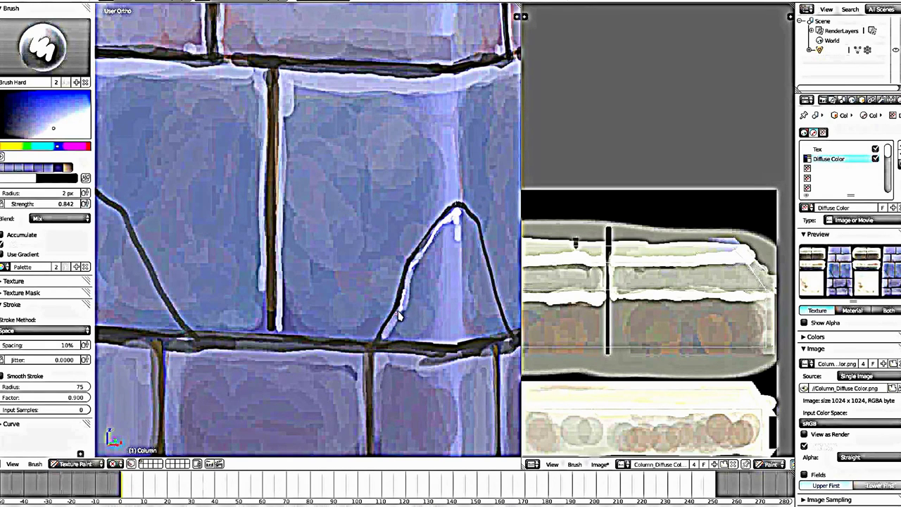
Add a small dark pit near the brick's top and repaint the vertical groove light, with dark paint at its base
{"action": "key", "text": "s"}
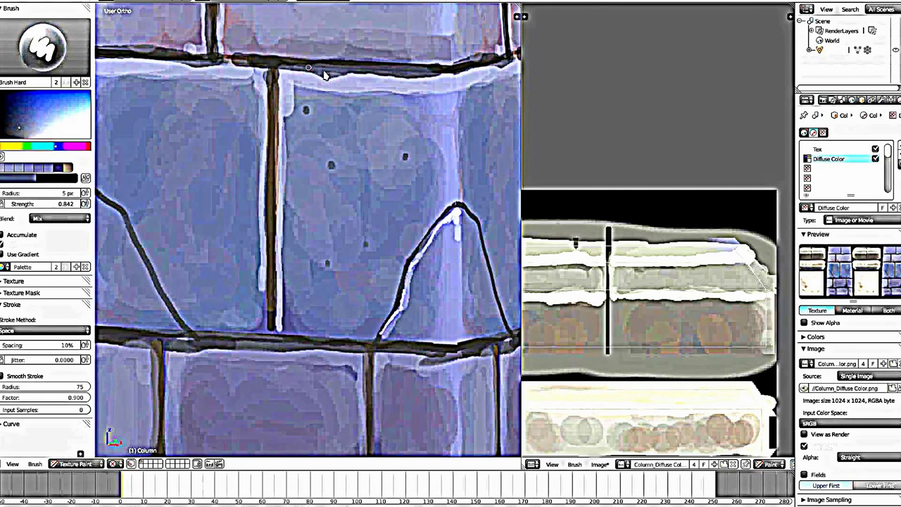
{"action": "left_click_drag", "start_coordinate": [440, 80], "coordinate": [454, 75]}
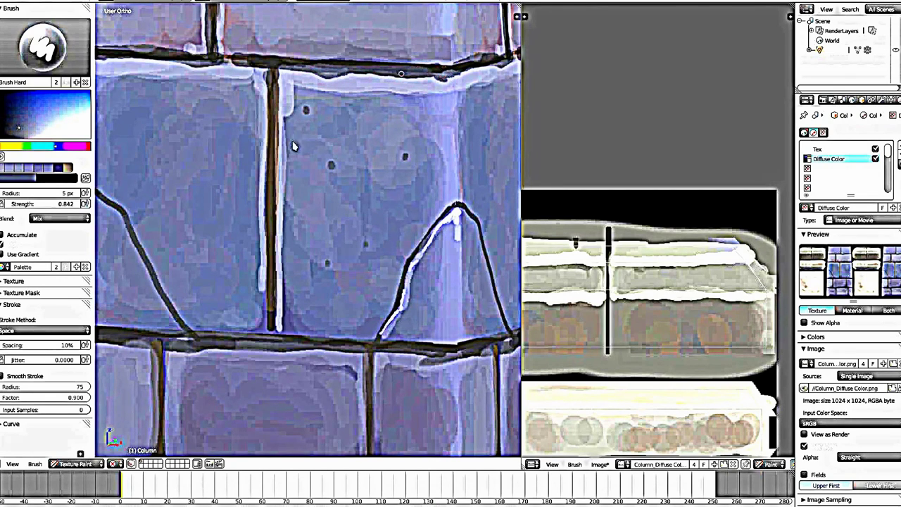
{"action": "left_click_drag", "start_coordinate": [276, 140], "coordinate": [271, 186]}
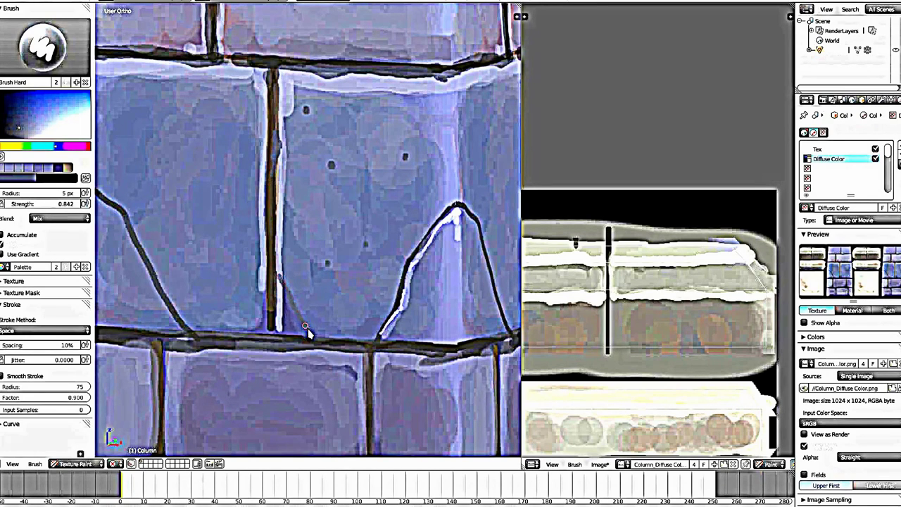
{"action": "key", "text": "s"}
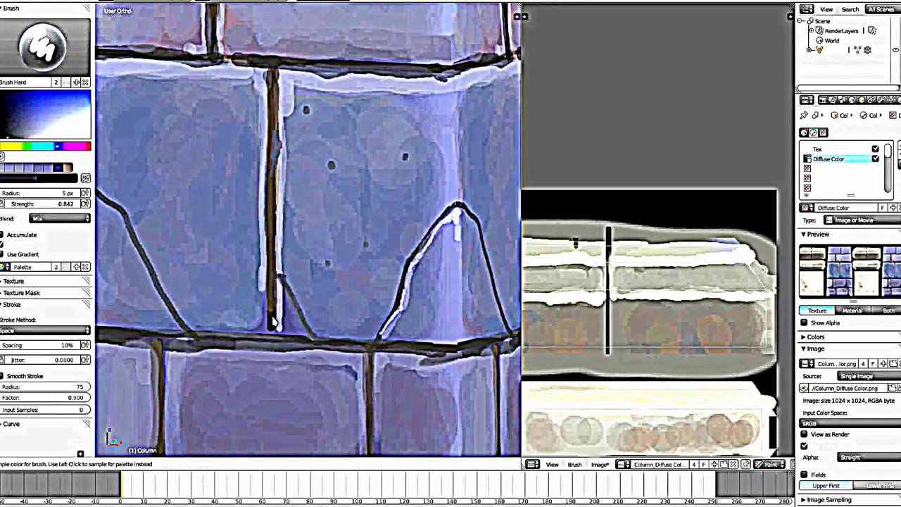
{"action": "key", "text": "s"}
{"action": "left_click_drag", "start_coordinate": [272, 304], "coordinate": [286, 326]}
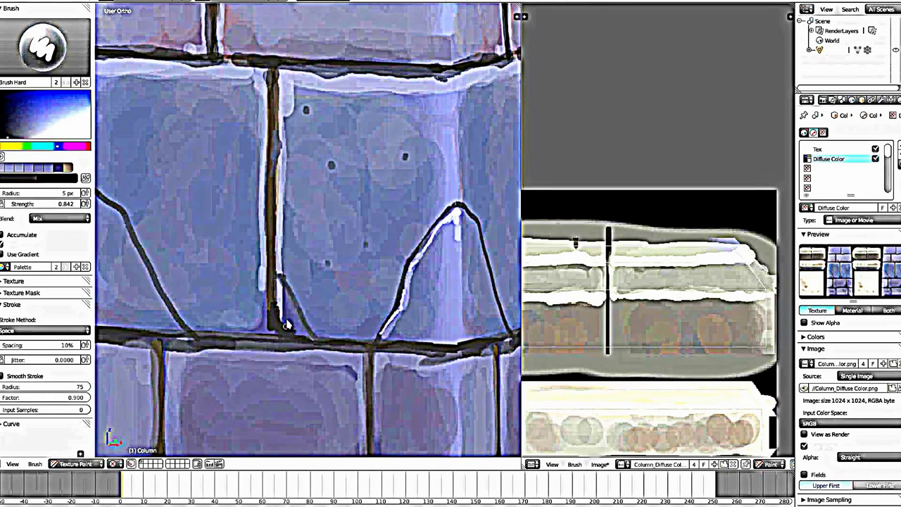
{"action": "key", "text": "s"}
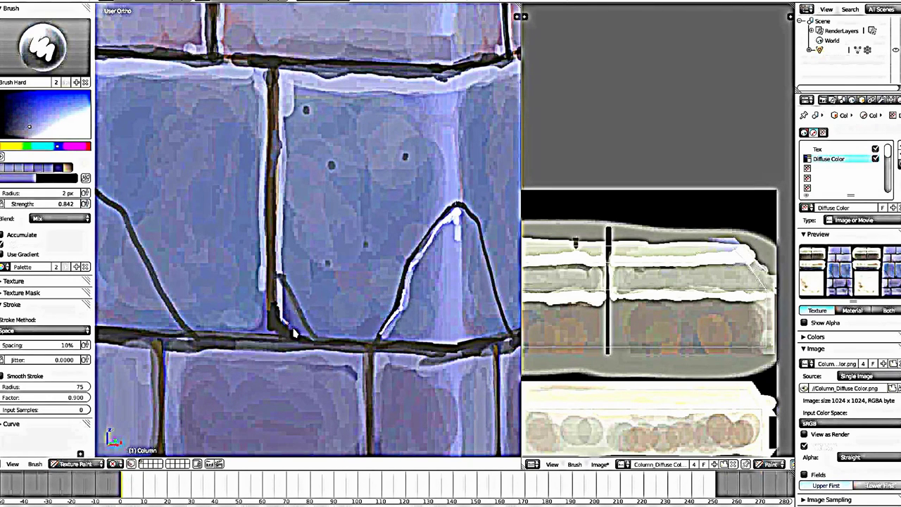
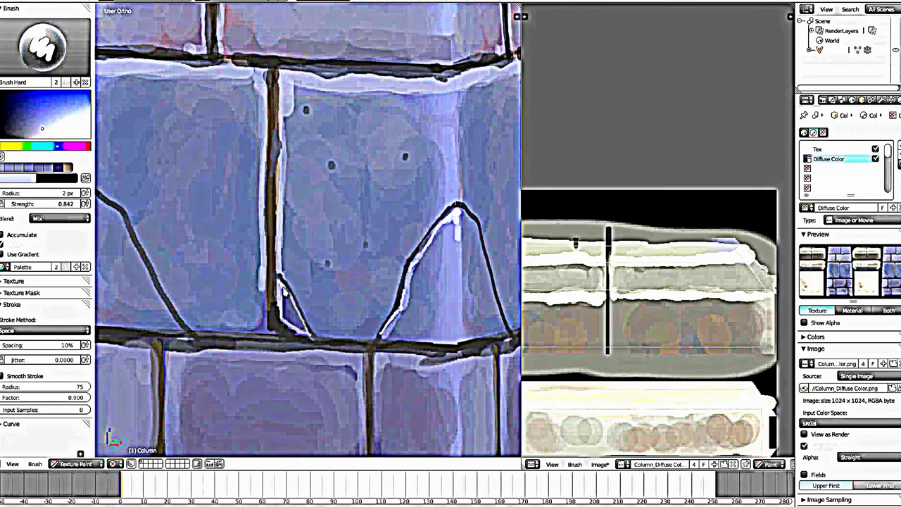
Paint white highlights along the arch's right edge down to its foot with a 22 px brush
{"action": "middle_click_drag", "start_coordinate": [483, 212], "coordinate": [363, 221], "text": "shift"}
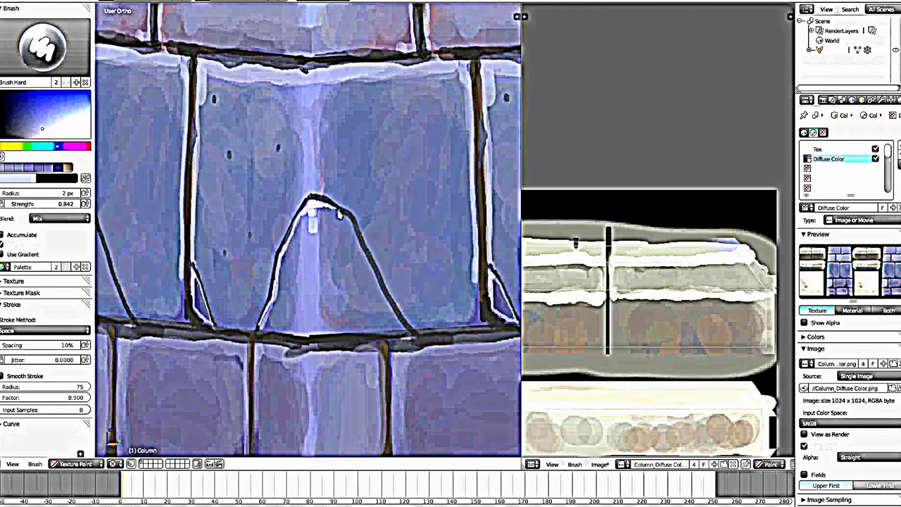
{"action": "left_click_drag", "start_coordinate": [355, 229], "coordinate": [375, 275]}
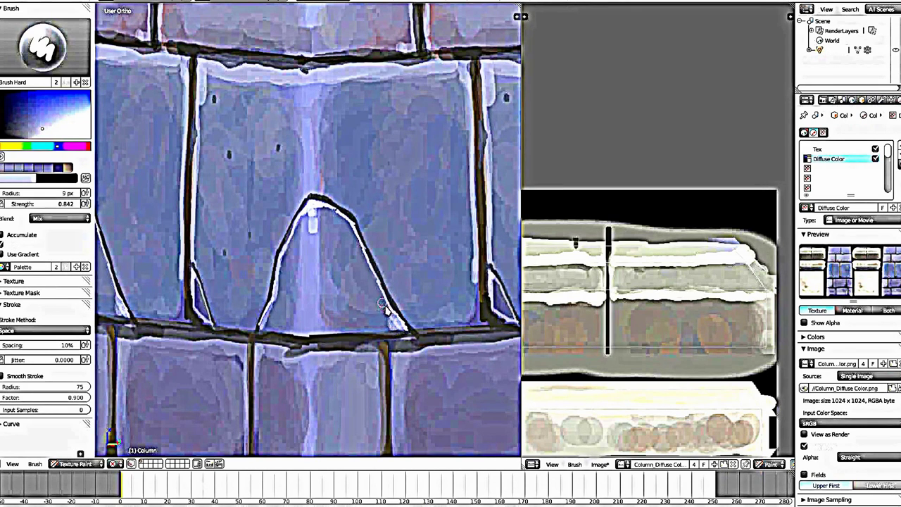
{"action": "key", "text": "s"}
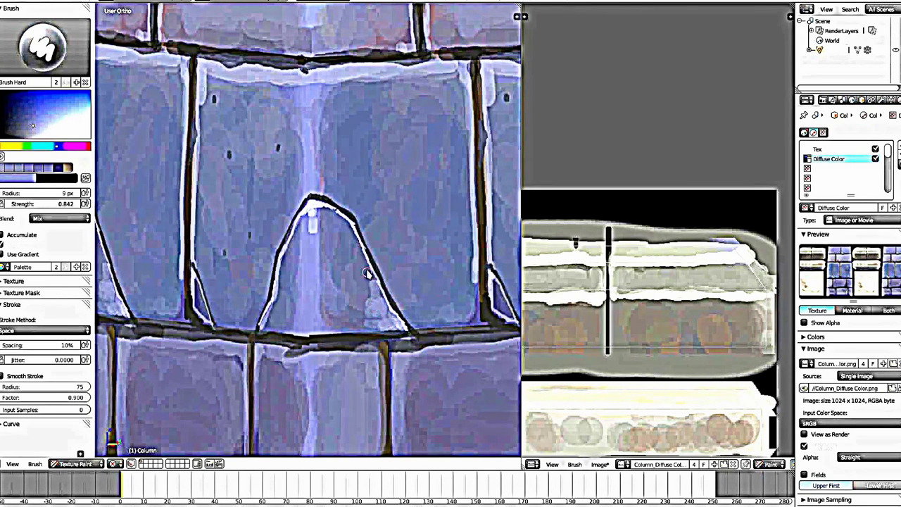
{"action": "key", "text": "f"}
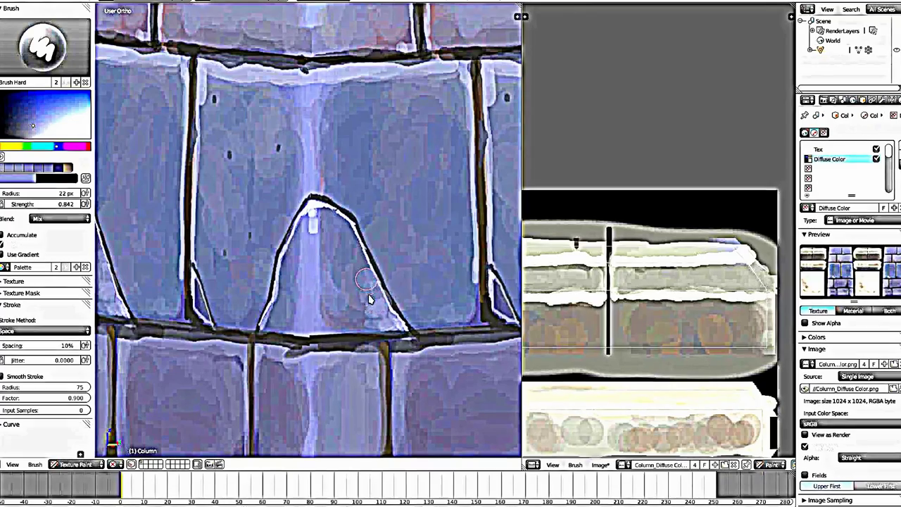
{"action": "left_click", "coordinate": [374, 318]}
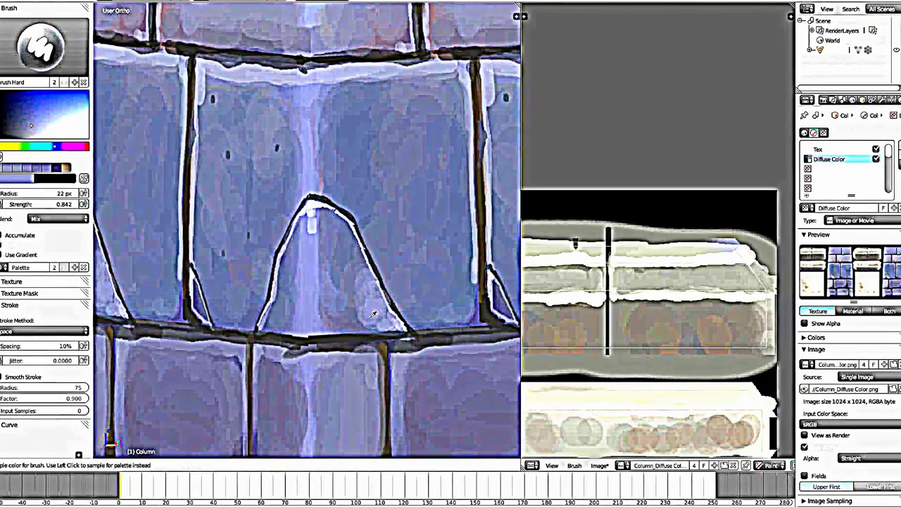
{"action": "left_click_drag", "start_coordinate": [352, 287], "coordinate": [346, 202]}
{"action": "mouse_move", "coordinate": [347, 203]}
{"action": "middle_mouse_down"}
{"action": "mouse_move", "coordinate": [316, 211]}
{"action": "mouse_move", "coordinate": [328, 316]}
{"action": "middle_mouse_up"}
{"action": "mouse_move", "coordinate": [320, 312]}
{"action": "left_mouse_down"}
{"action": "mouse_move", "coordinate": [312, 268]}
{"action": "mouse_move", "coordinate": [353, 333]}
{"action": "left_mouse_up"}
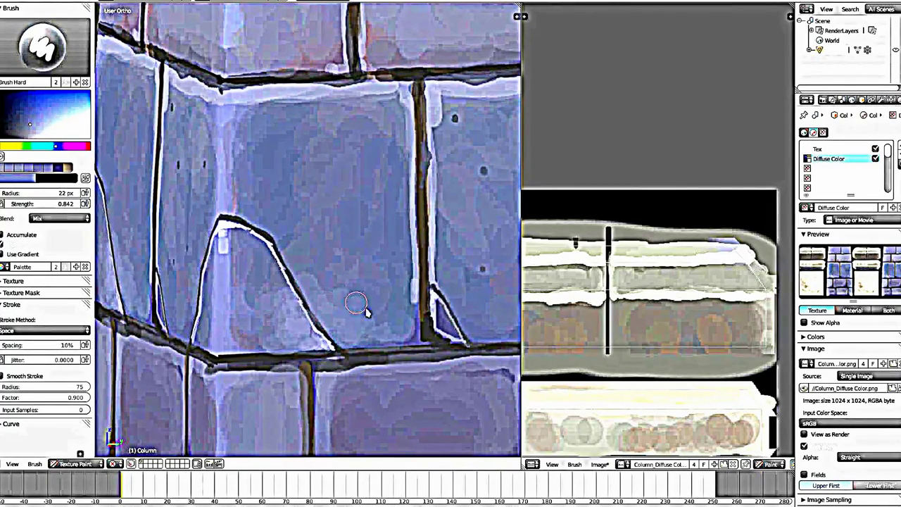
{"action": "left_click_drag", "start_coordinate": [324, 294], "coordinate": [286, 336]}
Paint a solid white highlight down the brick corner with a 6 px brush
{"action": "key", "text": "s"}
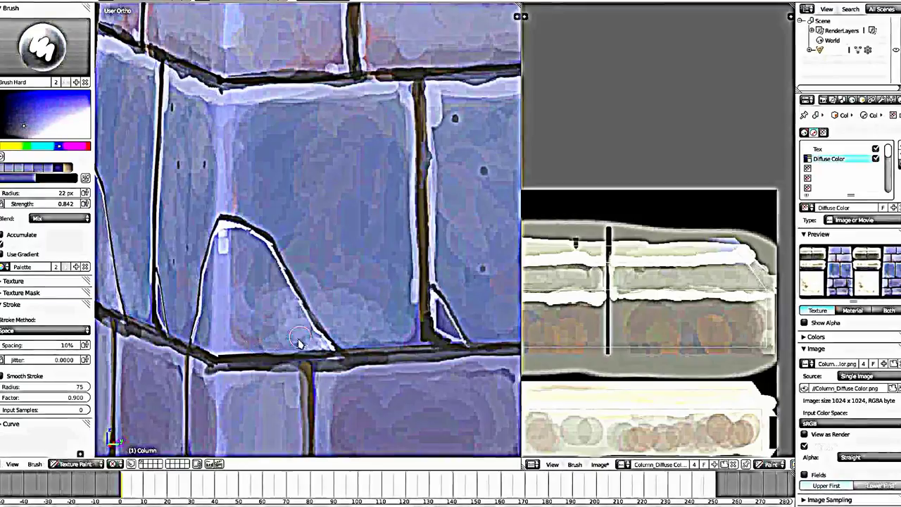
{"action": "middle_click_drag", "start_coordinate": [312, 342], "coordinate": [271, 338]}
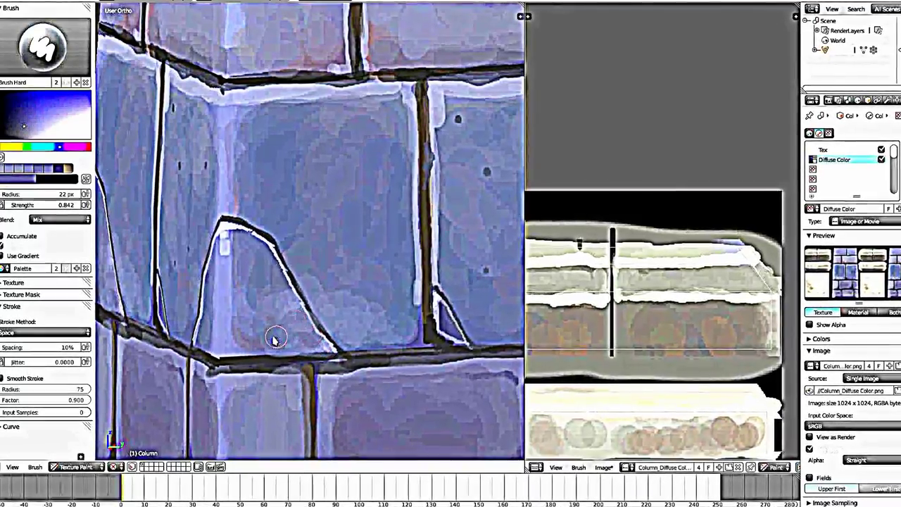
{"action": "middle_click_drag", "start_coordinate": [291, 216], "coordinate": [323, 262]}
{"action": "key", "text": "s"}
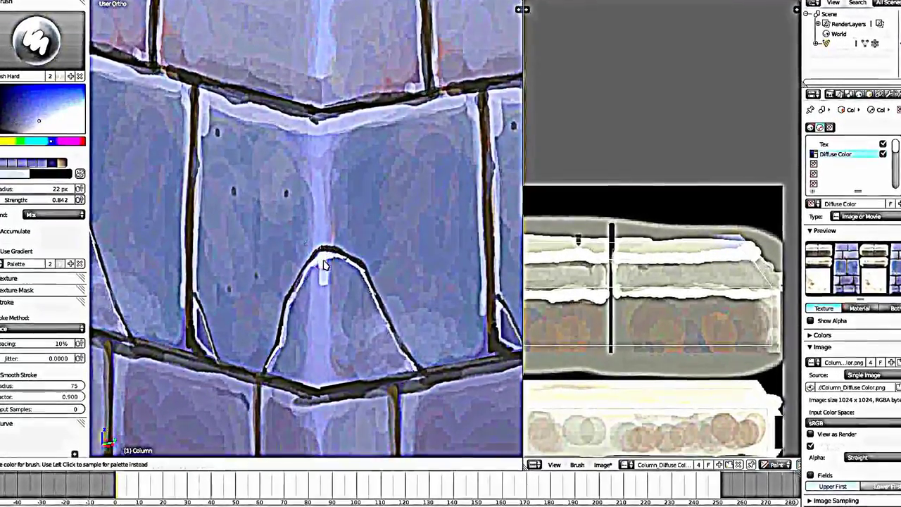
{"action": "key", "text": "f"}
{"action": "left_click", "coordinate": [317, 268]}
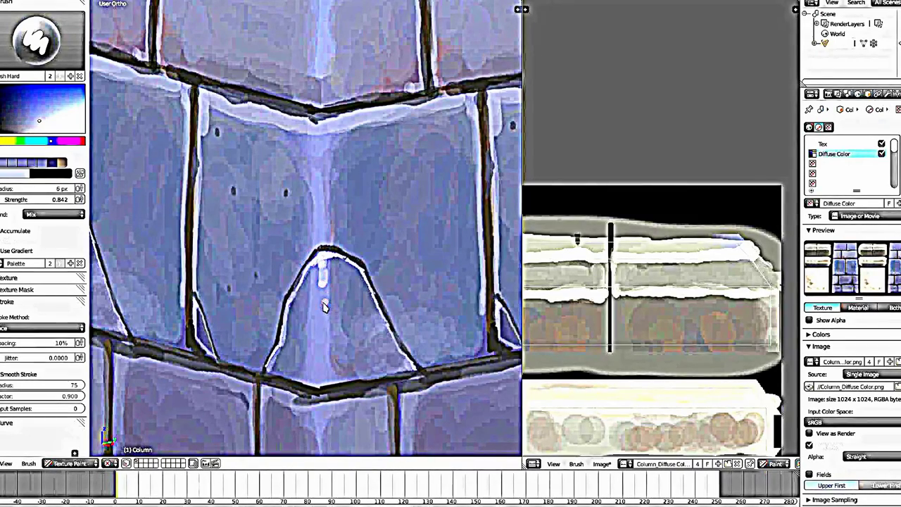
{"action": "left_click_drag", "start_coordinate": [326, 343], "coordinate": [318, 380]}
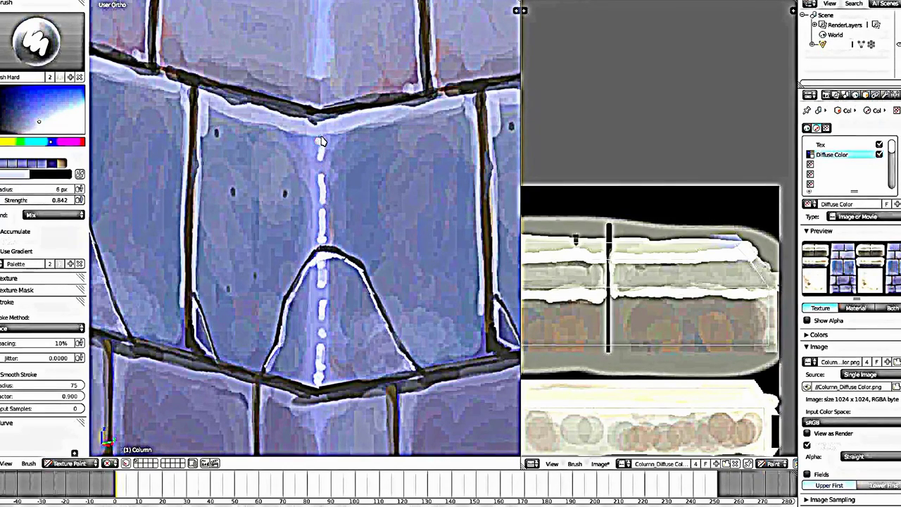
{"action": "left_click_drag", "start_coordinate": [320, 141], "coordinate": [326, 251]}
{"action": "middle_click_drag", "start_coordinate": [297, 383], "coordinate": [438, 253]}
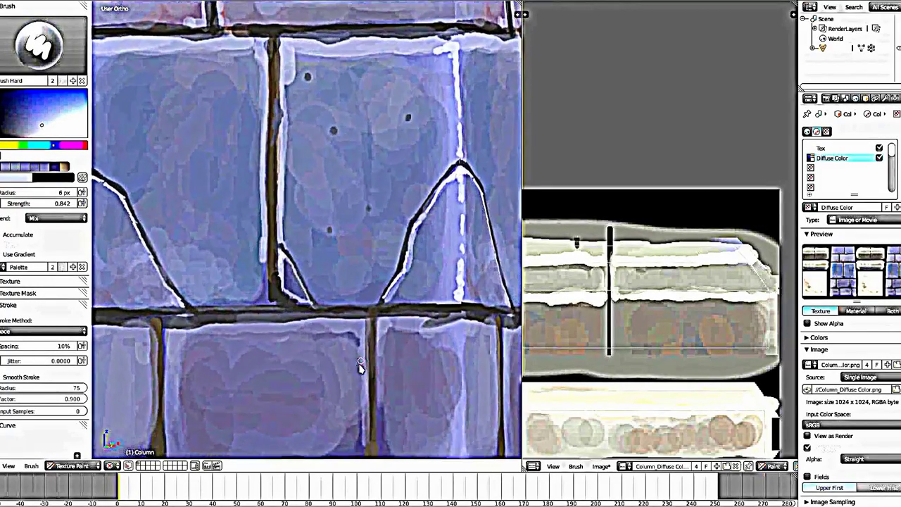
Set the brush to 19 px and frame the stone block above the arch
{"action": "key", "text": "f"}
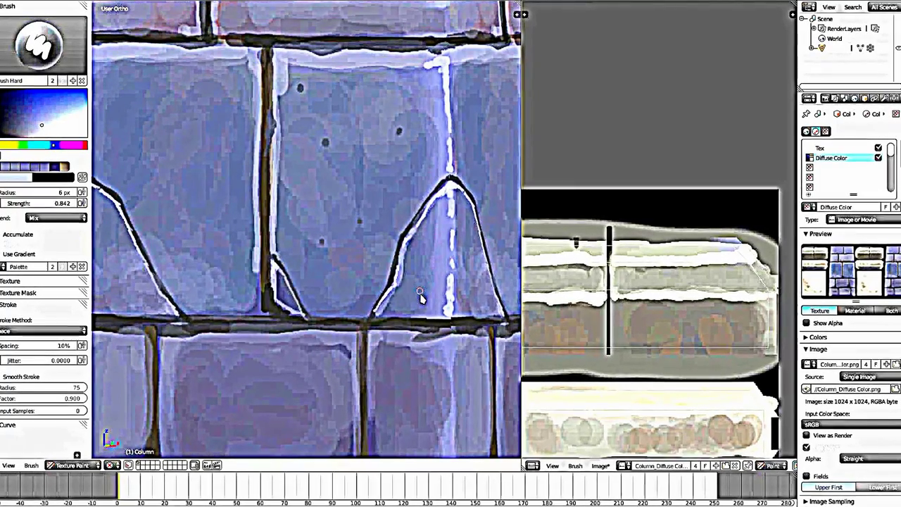
{"action": "left_click", "coordinate": [438, 300]}
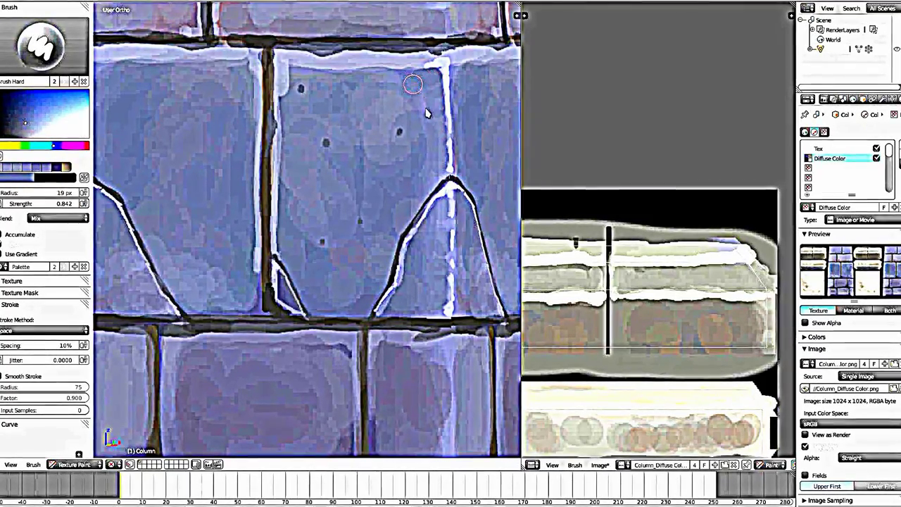
{"action": "mouse_move", "coordinate": [427, 112]}
{"action": "middle_mouse_down"}
{"action": "mouse_move", "coordinate": [394, 133]}
{"action": "mouse_move", "coordinate": [387, 354]}
{"action": "middle_mouse_up"}
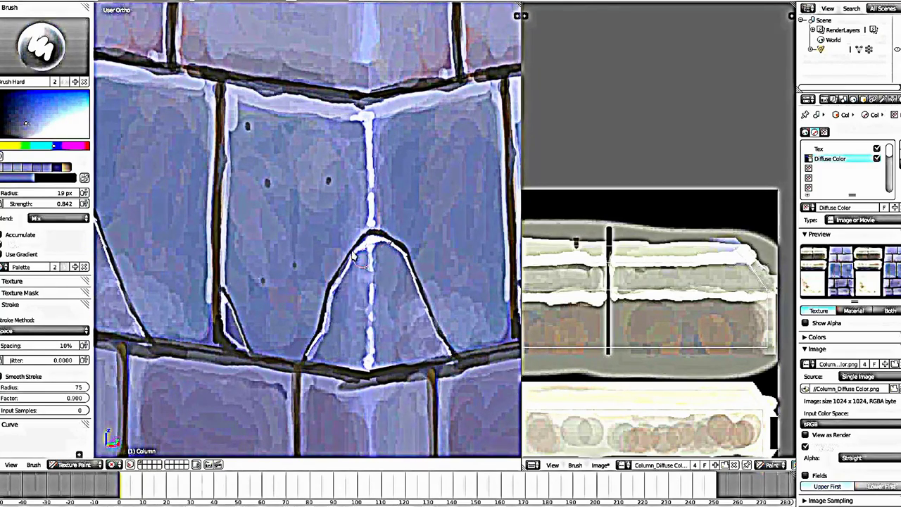
{"action": "scroll", "coordinate": [355, 253], "scroll_direction": "down", "scroll_amount": 1}
{"action": "scroll", "coordinate": [366, 282], "scroll_direction": "down", "scroll_amount": 3}
{"action": "scroll", "coordinate": [379, 310], "scroll_direction": "down", "scroll_amount": 3}
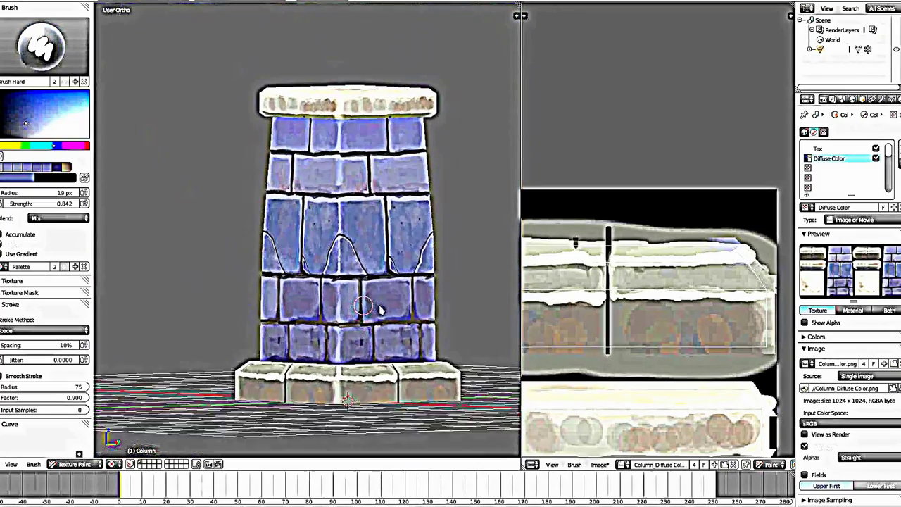
{"action": "scroll", "coordinate": [379, 307], "scroll_direction": "up", "scroll_amount": 1}
{"action": "scroll", "coordinate": [372, 253], "scroll_direction": "up", "scroll_amount": 3}
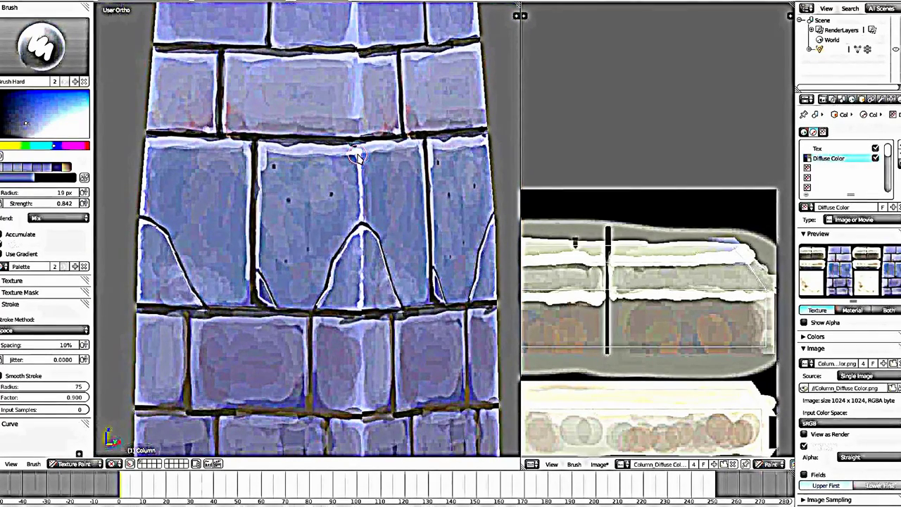
Sample and fine-tune a dark colour, then dab a chip near the left arch's base
{"action": "key", "text": "s"}
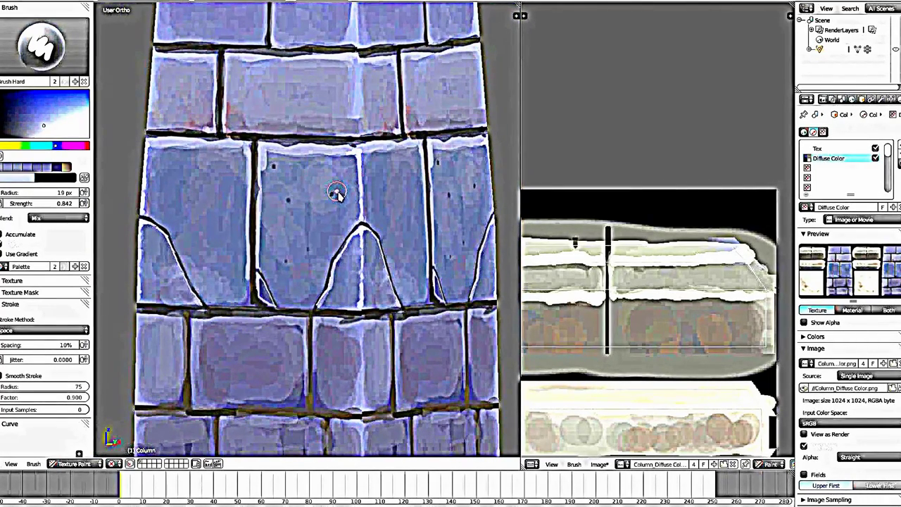
{"action": "left_click_drag", "start_coordinate": [46, 127], "coordinate": [52, 128]}
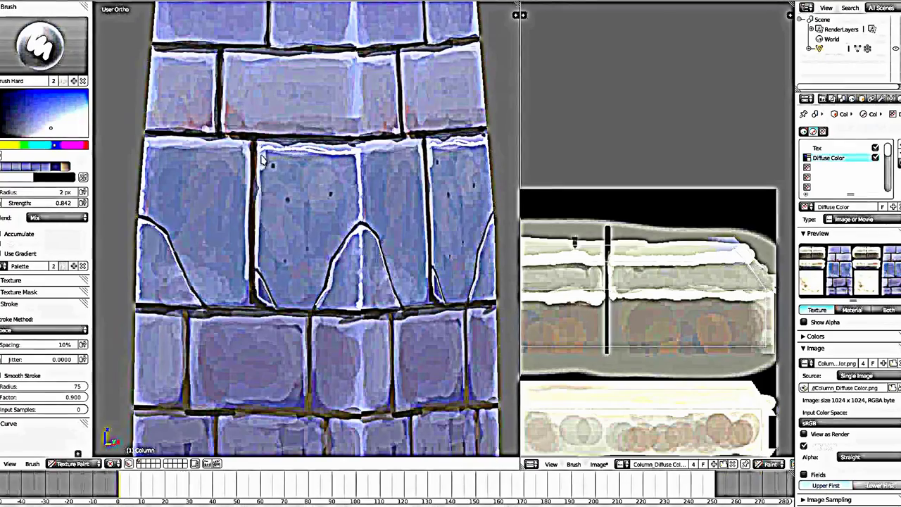
{"action": "mouse_move", "coordinate": [259, 168]}
{"action": "middle_mouse_down"}
{"action": "mouse_move", "coordinate": [384, 243]}
{"action": "mouse_move", "coordinate": [271, 180]}
{"action": "middle_mouse_up"}
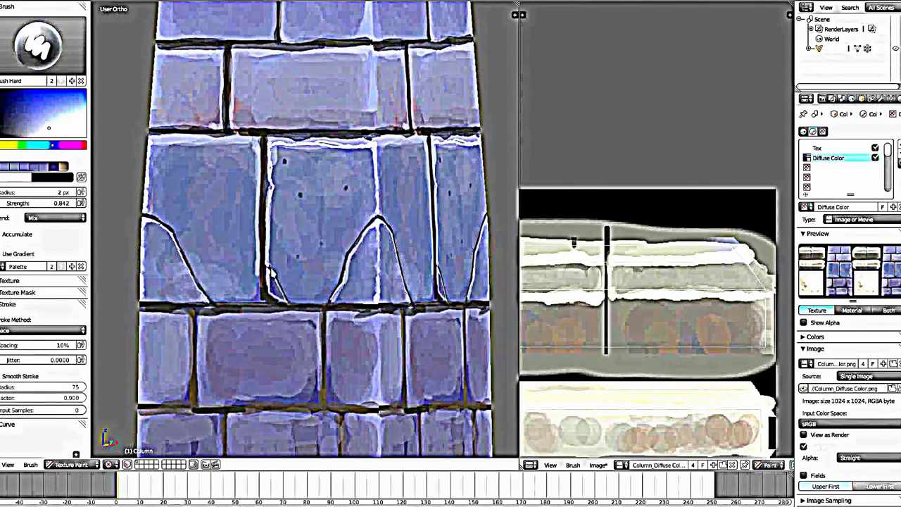
{"action": "left_click_drag", "start_coordinate": [266, 288], "coordinate": [274, 304]}
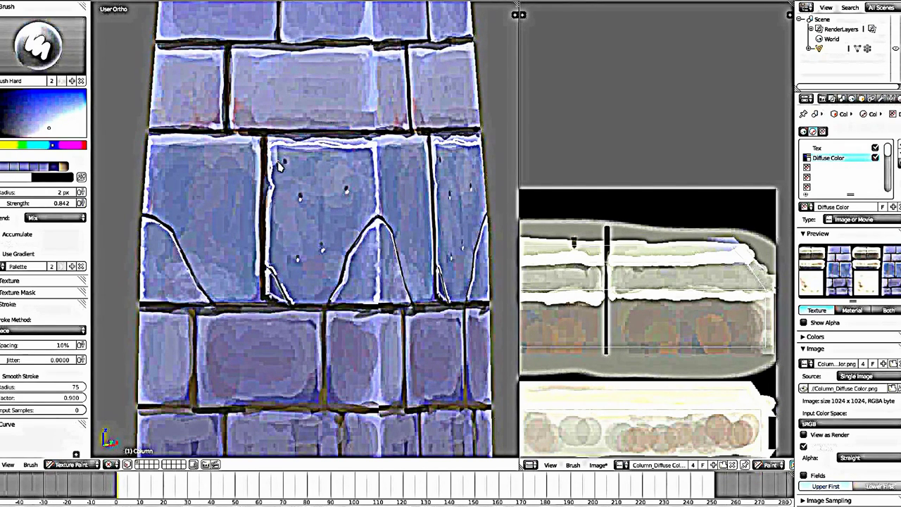
{"action": "scroll", "coordinate": [286, 168], "scroll_direction": "up", "scroll_amount": 1}
Set the brush to 13 px and sample a new colour from the stone texture
{"action": "scroll", "coordinate": [282, 175], "scroll_direction": "up", "scroll_amount": 2}
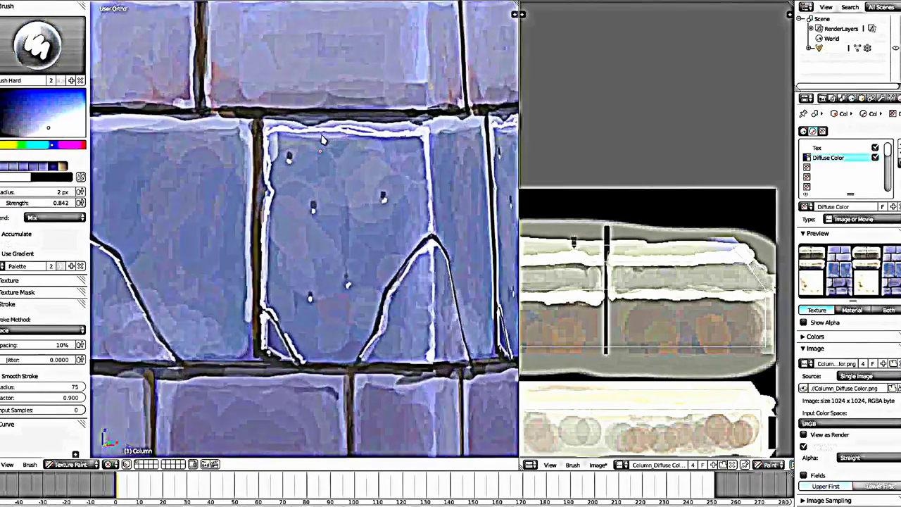
{"action": "scroll", "coordinate": [278, 181], "scroll_direction": "up", "scroll_amount": 1}
{"action": "key", "text": "f"}
{"action": "left_click", "coordinate": [281, 190]}
{"action": "key", "text": "s"}
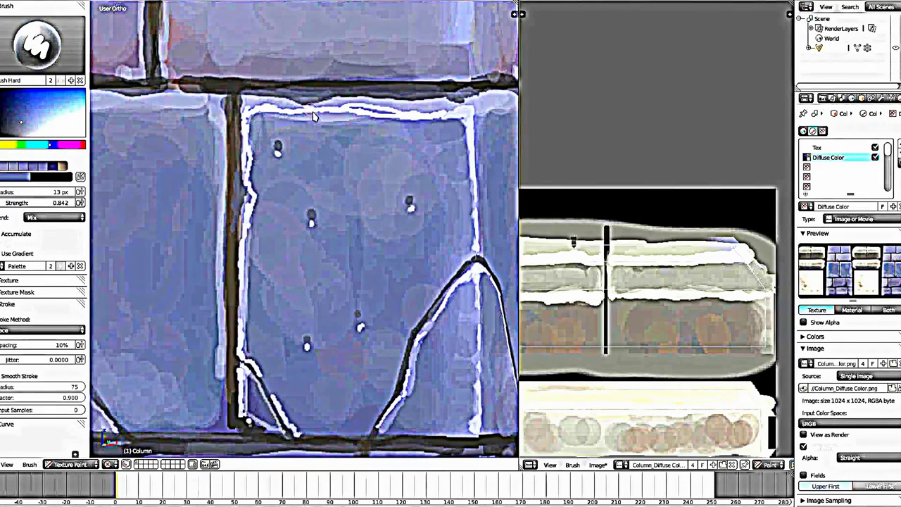
{"action": "scroll", "coordinate": [312, 141], "scroll_direction": "down", "scroll_amount": 2}
{"action": "scroll", "coordinate": [324, 211], "scroll_direction": "down", "scroll_amount": 2}
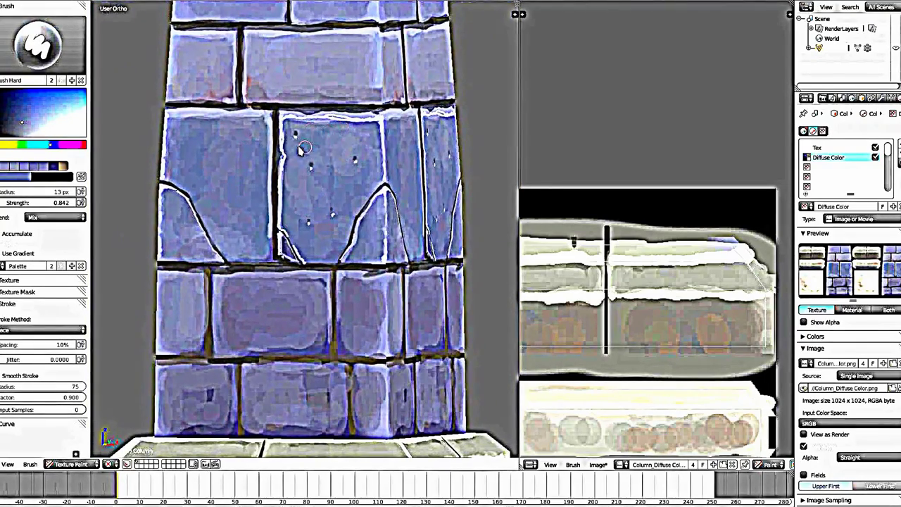
{"action": "middle_click_drag", "start_coordinate": [327, 226], "coordinate": [352, 240]}
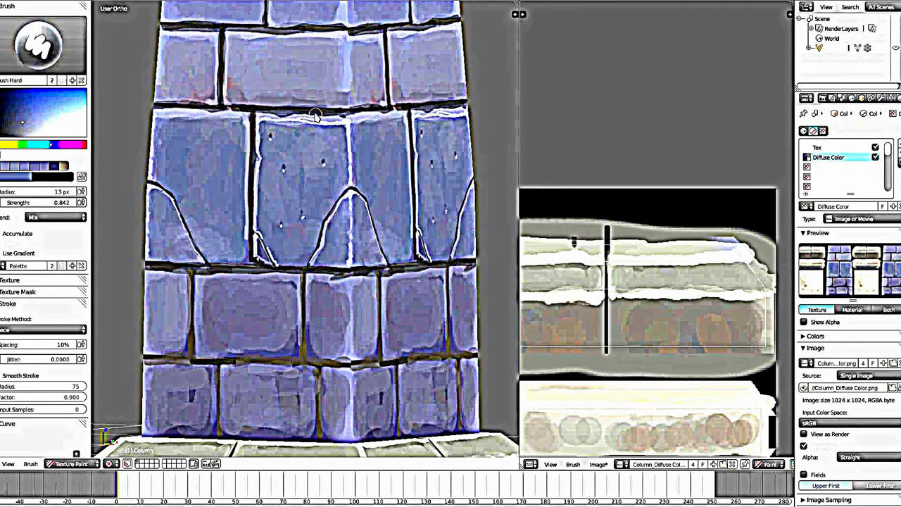
Bring the column's top cap into view, set a 23 px brush and sample a lighter stone colour
{"action": "key", "text": "s"}
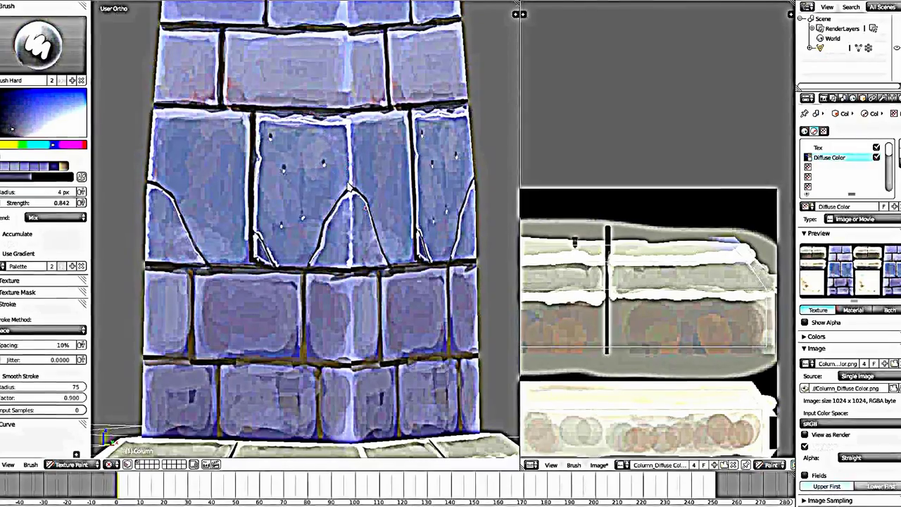
{"action": "middle_click_drag", "start_coordinate": [345, 173], "coordinate": [285, 169]}
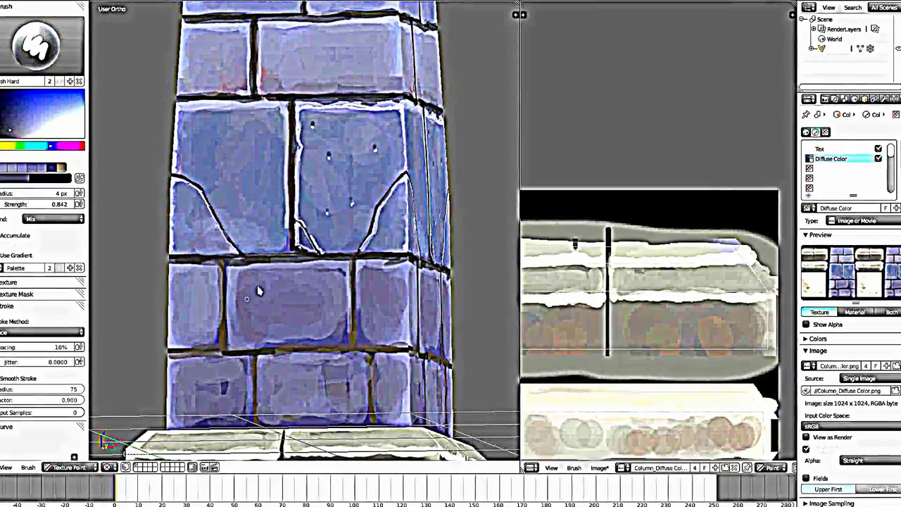
{"action": "mouse_move", "coordinate": [392, 173]}
{"action": "middle_mouse_down", "text": "shift"}
{"action": "mouse_move", "coordinate": [364, 253]}
{"action": "mouse_move", "coordinate": [271, 231]}
{"action": "middle_mouse_up", "text": "shift"}
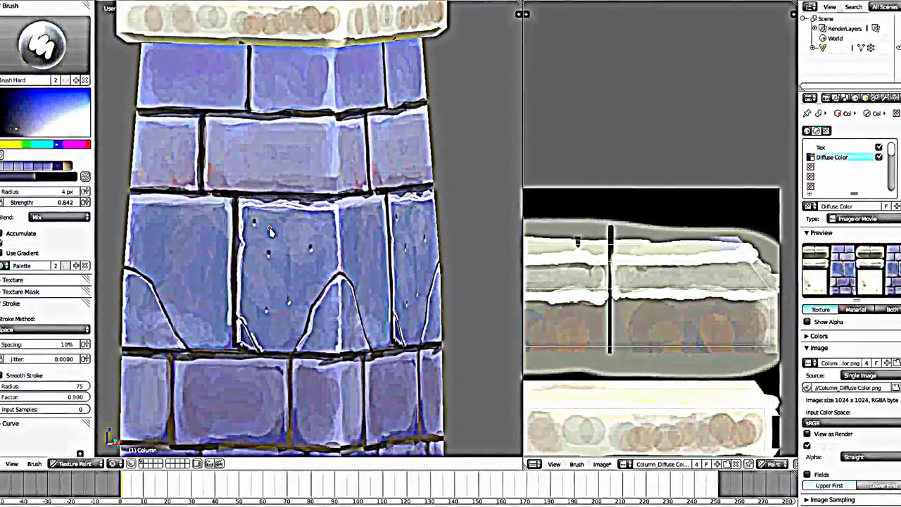
{"action": "scroll", "coordinate": [282, 254], "scroll_direction": "up", "scroll_amount": 2}
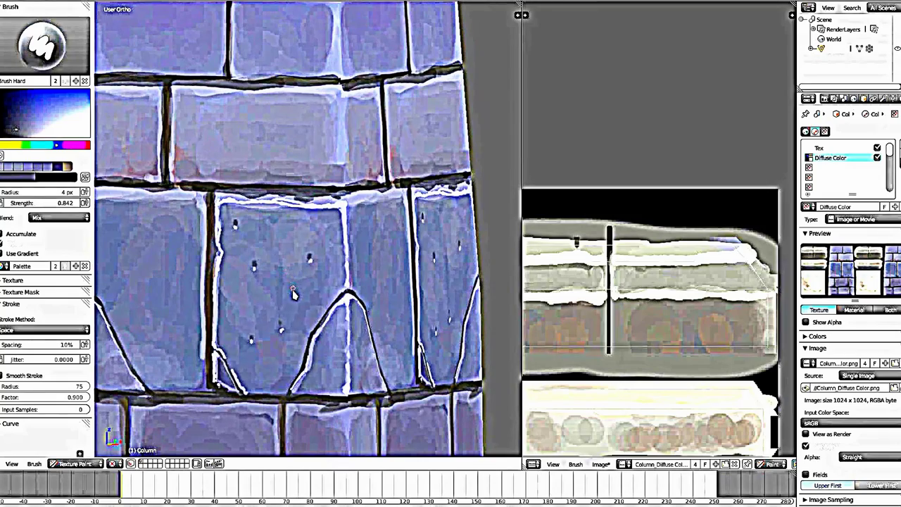
{"action": "key", "text": "s"}
{"action": "key", "text": "f"}
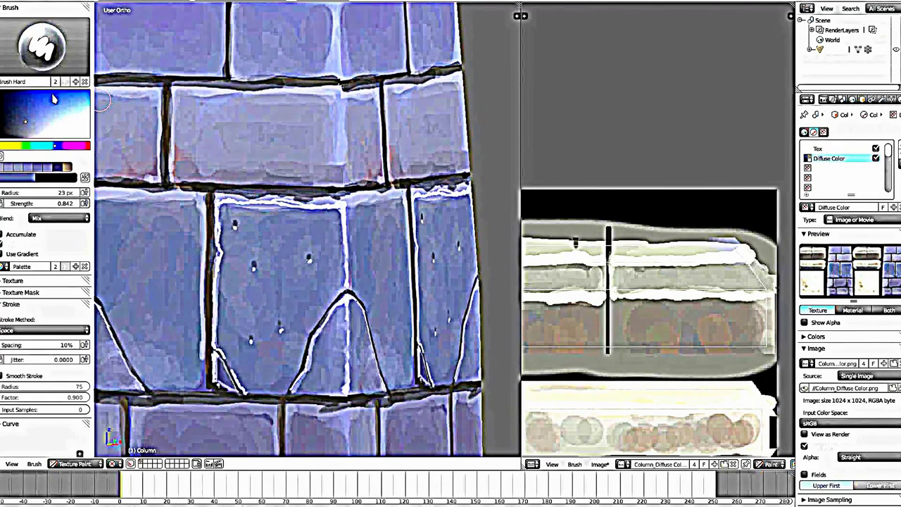
Choose a pinkish red colour and paint test strokes on the central cracked stone
{"action": "left_click", "coordinate": [3, 147]}
{"action": "left_click_drag", "start_coordinate": [2, 147], "coordinate": [88, 147]}
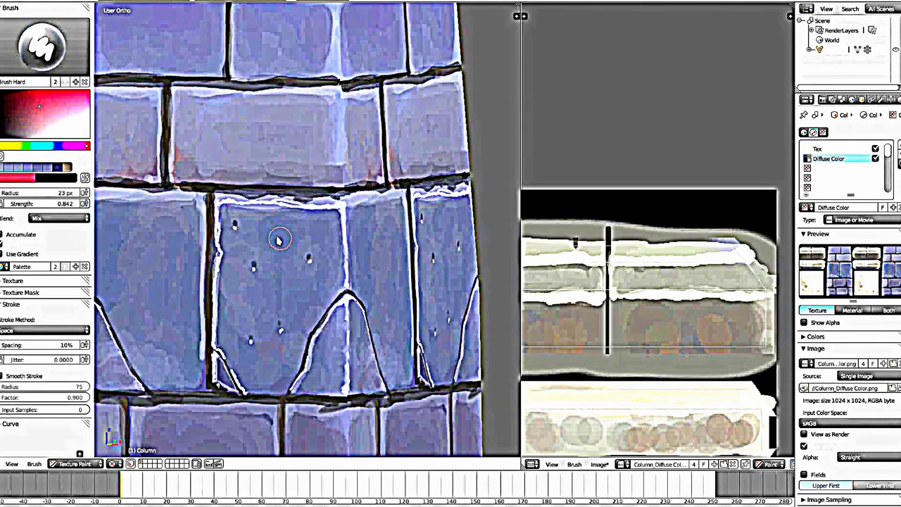
{"action": "left_click_drag", "start_coordinate": [278, 240], "coordinate": [275, 225]}
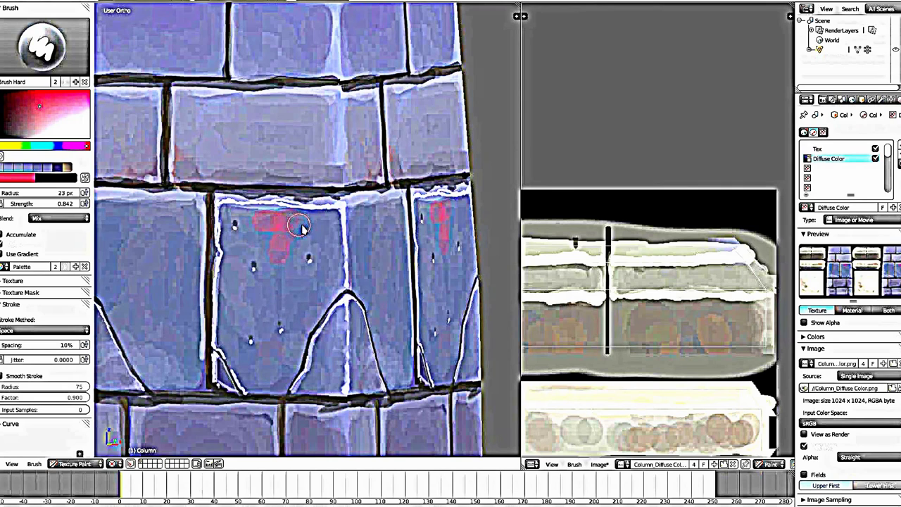
Sample the stone's bluish grey tones and paint over the pink patches
{"action": "key", "text": "s"}
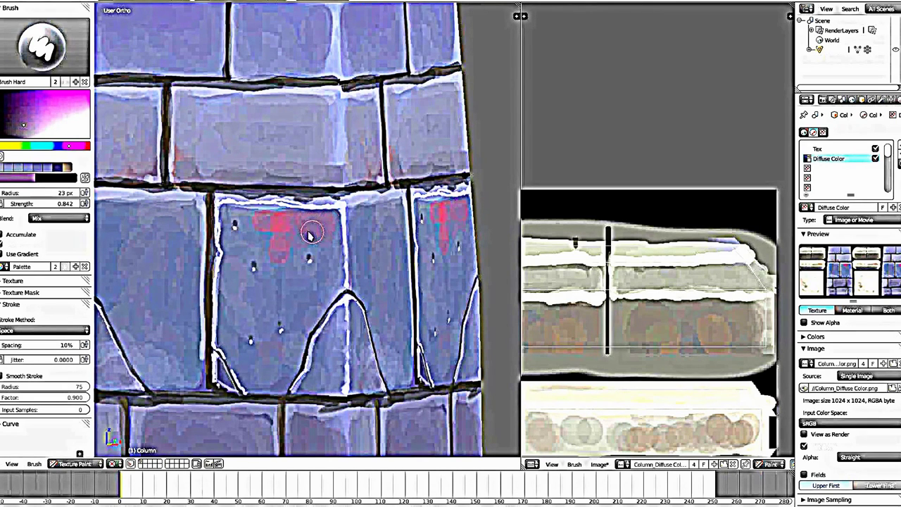
{"action": "key", "text": "s"}
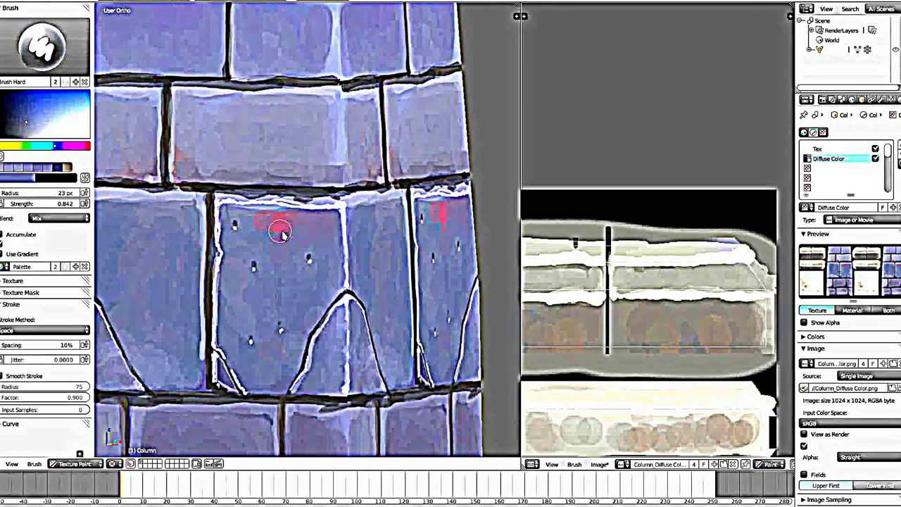
{"action": "key", "text": "s"}
{"action": "key", "text": "s"}
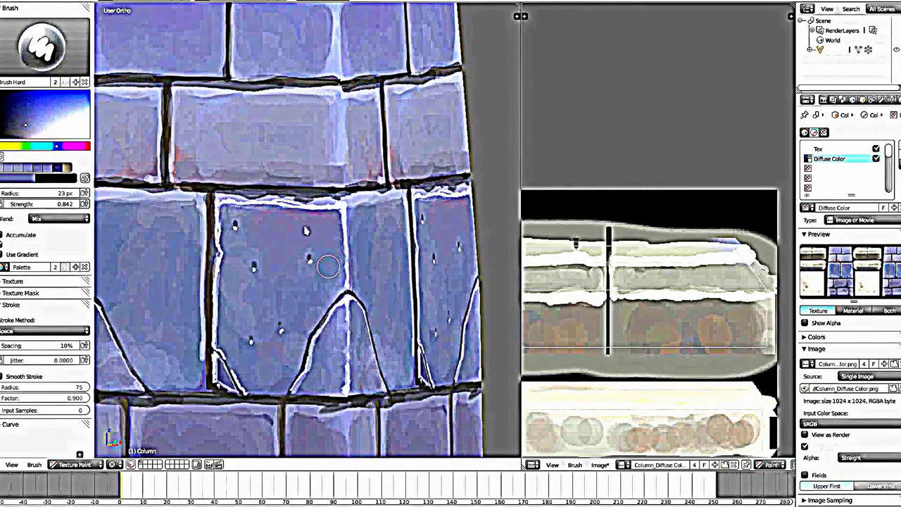
{"action": "mouse_move", "coordinate": [323, 255]}
{"action": "middle_mouse_down"}
{"action": "mouse_move", "coordinate": [330, 169]}
{"action": "mouse_move", "coordinate": [317, 216]}
{"action": "middle_mouse_up"}
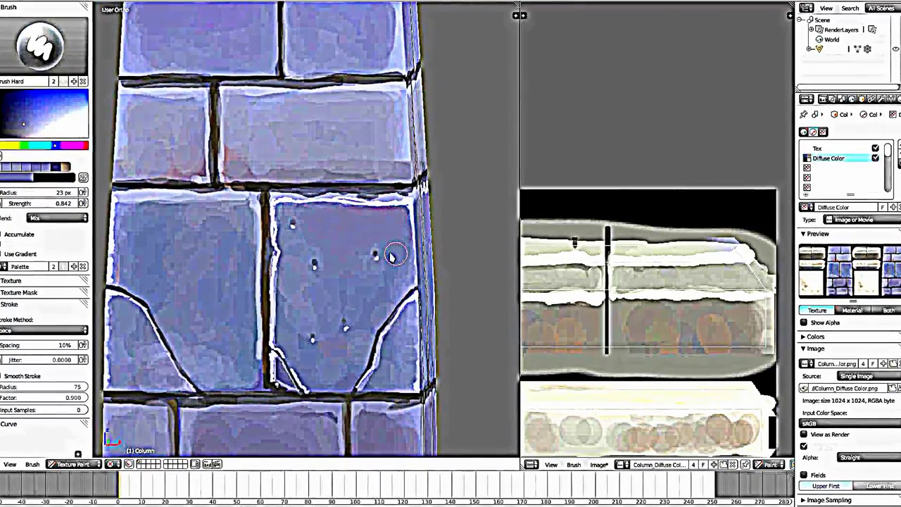
{"action": "middle_click_drag", "start_coordinate": [358, 256], "coordinate": [291, 259]}
{"action": "scroll", "coordinate": [294, 255], "scroll_direction": "down", "scroll_amount": 2}
{"action": "scroll", "coordinate": [293, 255], "scroll_direction": "down", "scroll_amount": 3}
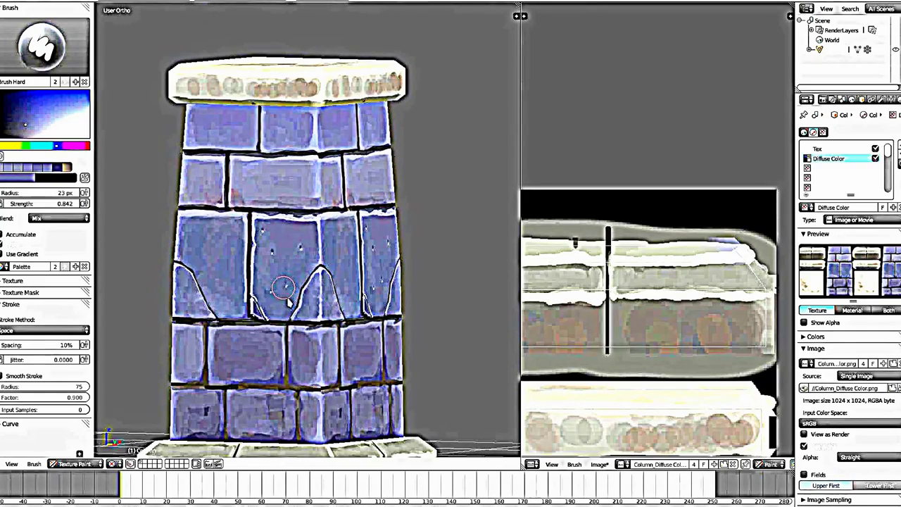
{"action": "scroll", "coordinate": [295, 274], "scroll_direction": "up", "scroll_amount": 1}
{"action": "scroll", "coordinate": [321, 222], "scroll_direction": "up", "scroll_amount": 2}
{"action": "scroll", "coordinate": [320, 222], "scroll_direction": "up", "scroll_amount": 1}
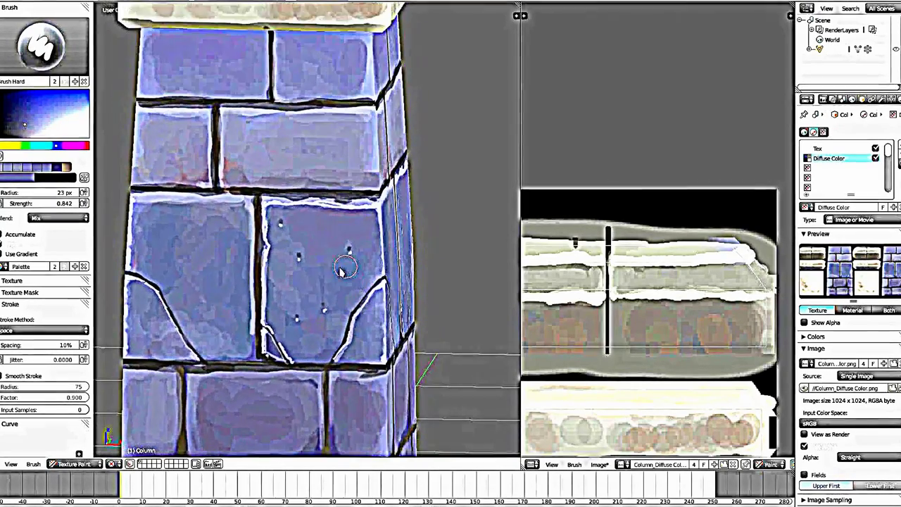
{"action": "scroll", "coordinate": [324, 211], "scroll_direction": "up", "scroll_amount": 1}
{"action": "scroll", "coordinate": [331, 190], "scroll_direction": "up", "scroll_amount": 1}
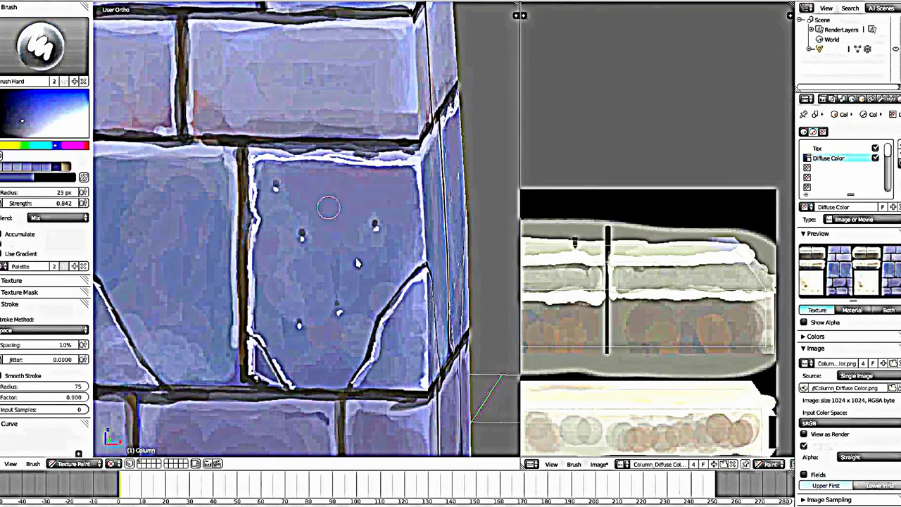
{"action": "mouse_move", "coordinate": [336, 359]}
{"action": "middle_mouse_down"}
{"action": "mouse_move", "coordinate": [359, 328]}
{"action": "mouse_move", "coordinate": [190, 307]}
{"action": "middle_mouse_up"}
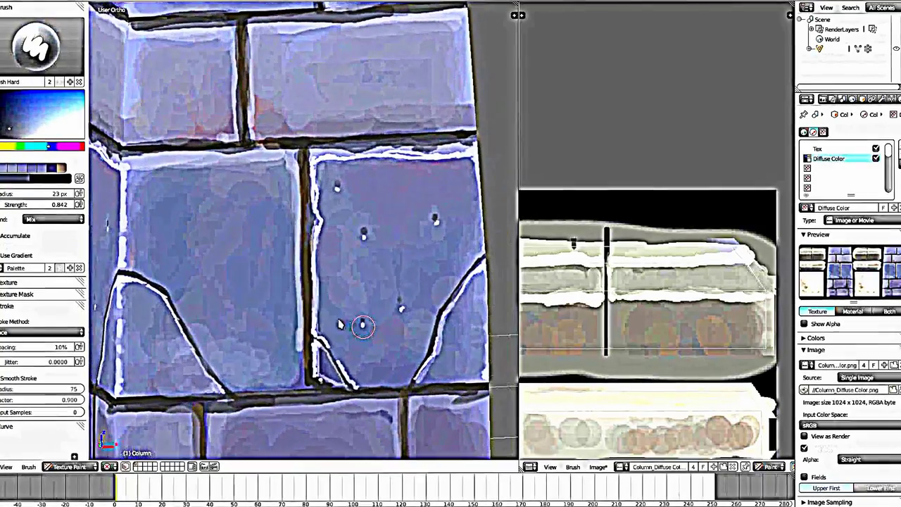
Paint a thin dark crack across the lower-left stone with a 3 px brush
{"action": "key", "text": "f"}
{"action": "left_click", "coordinate": [186, 325]}
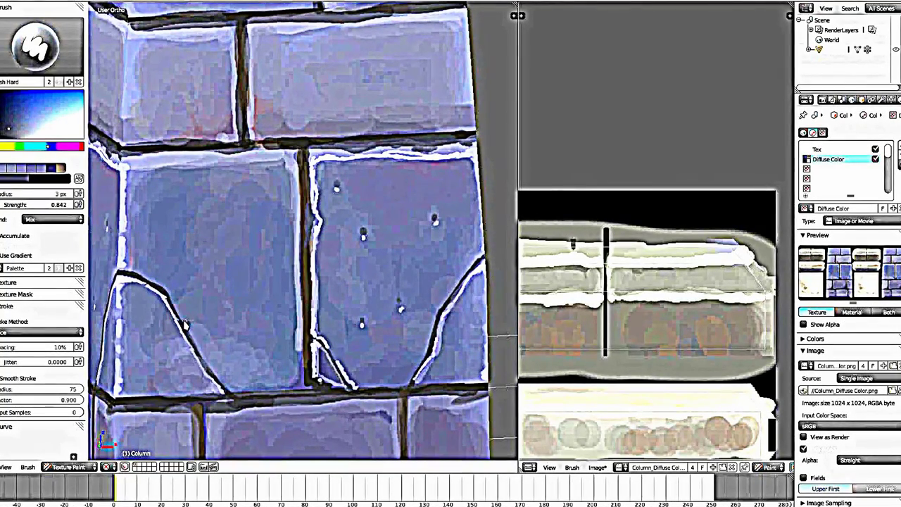
{"action": "left_click_drag", "start_coordinate": [256, 338], "coordinate": [296, 343]}
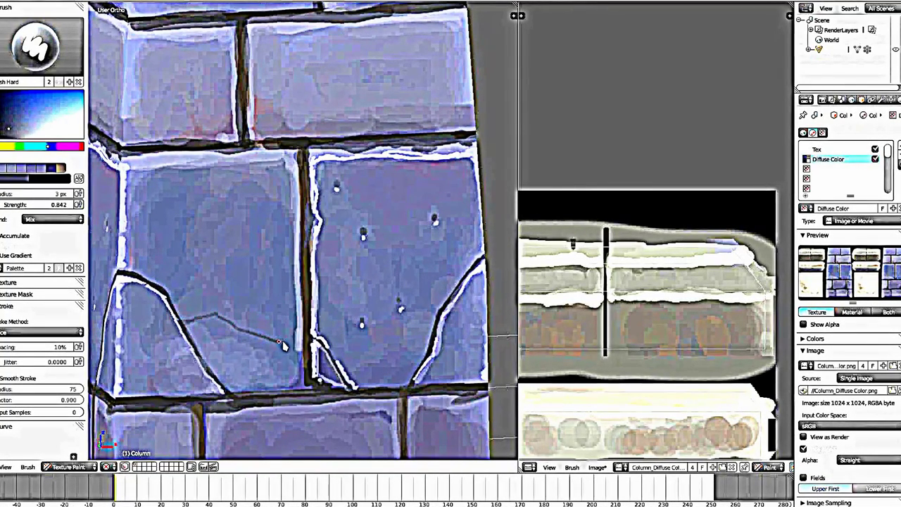
Sample a light blue and paint a highlight along the crack's top edge
{"action": "key", "text": "s"}
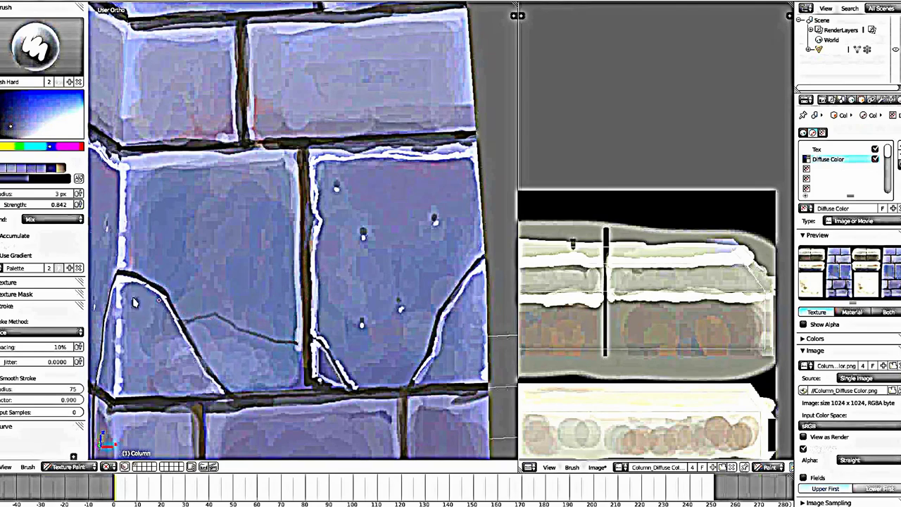
{"action": "left_click", "coordinate": [195, 325]}
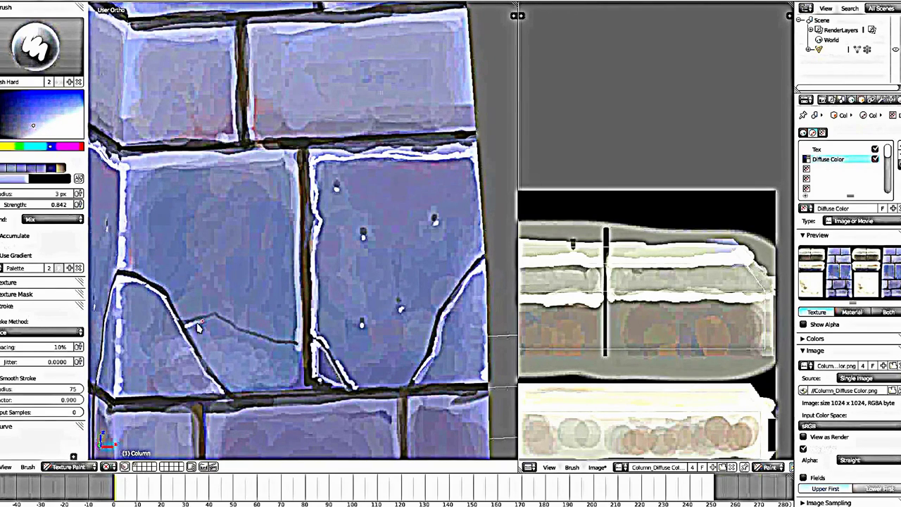
{"action": "left_click_drag", "start_coordinate": [199, 328], "coordinate": [288, 344]}
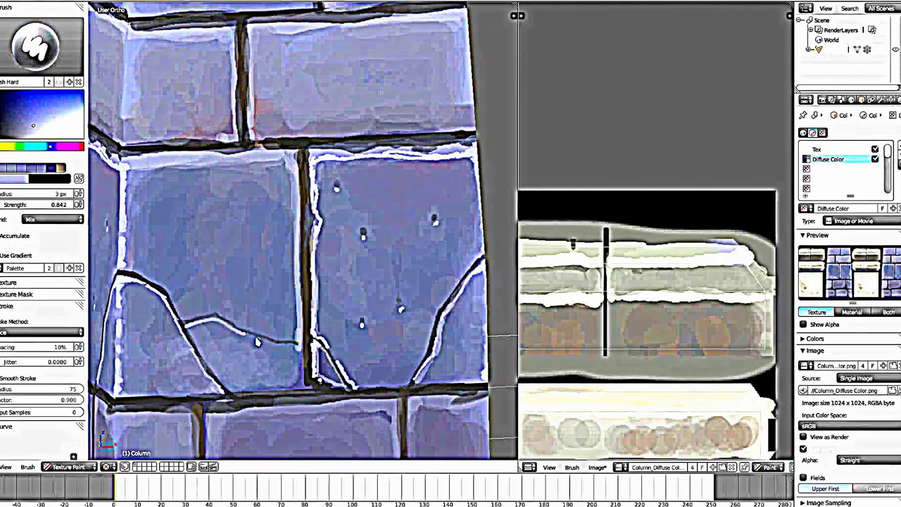
{"action": "middle_click_drag", "start_coordinate": [288, 343], "coordinate": [253, 338]}
{"action": "scroll", "coordinate": [254, 338], "scroll_direction": "down", "scroll_amount": 4}
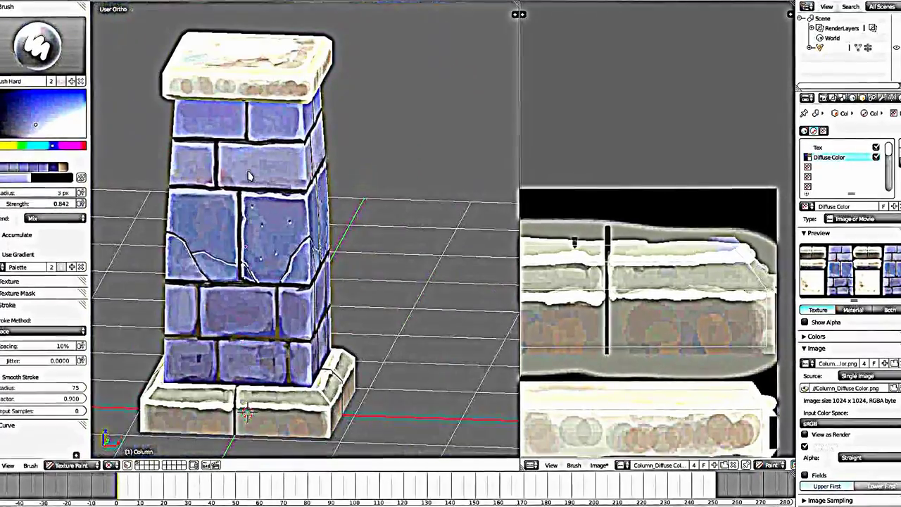
{"action": "scroll", "coordinate": [246, 336], "scroll_direction": "up", "scroll_amount": 2}
{"action": "scroll", "coordinate": [246, 336], "scroll_direction": "up", "scroll_amount": 2}
{"action": "scroll", "coordinate": [356, 324], "scroll_direction": "up", "scroll_amount": 2}
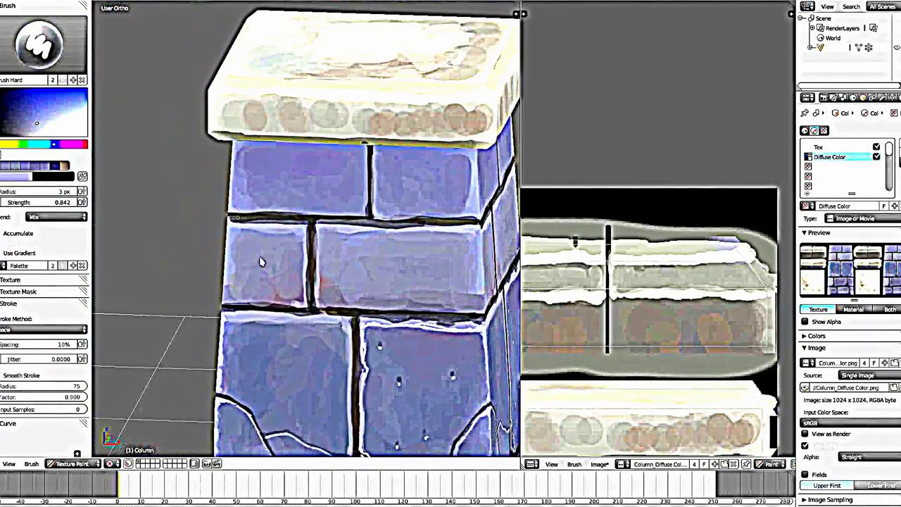
{"action": "key", "text": "s"}
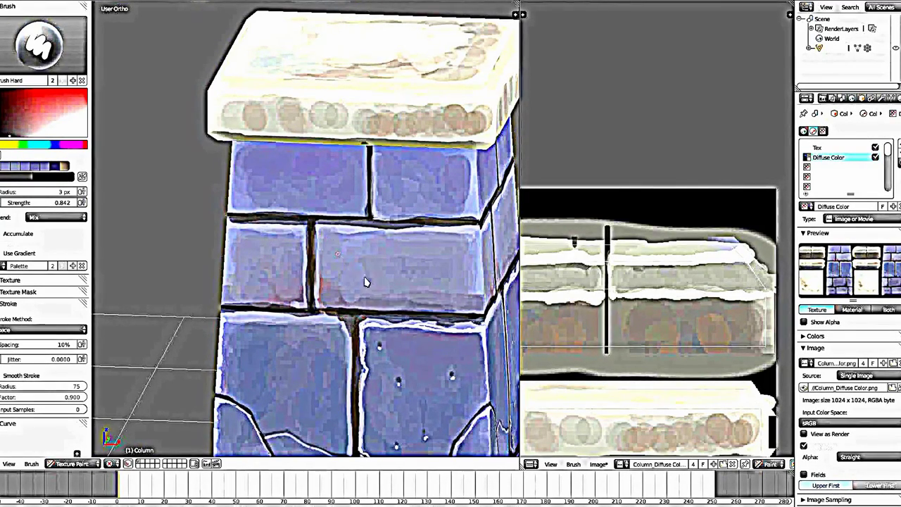
With a 9 px brush, paint pale blue and brown along the vertical mortar joint
{"action": "scroll", "coordinate": [365, 281], "scroll_direction": "up", "scroll_amount": 2}
{"action": "key", "text": "s"}
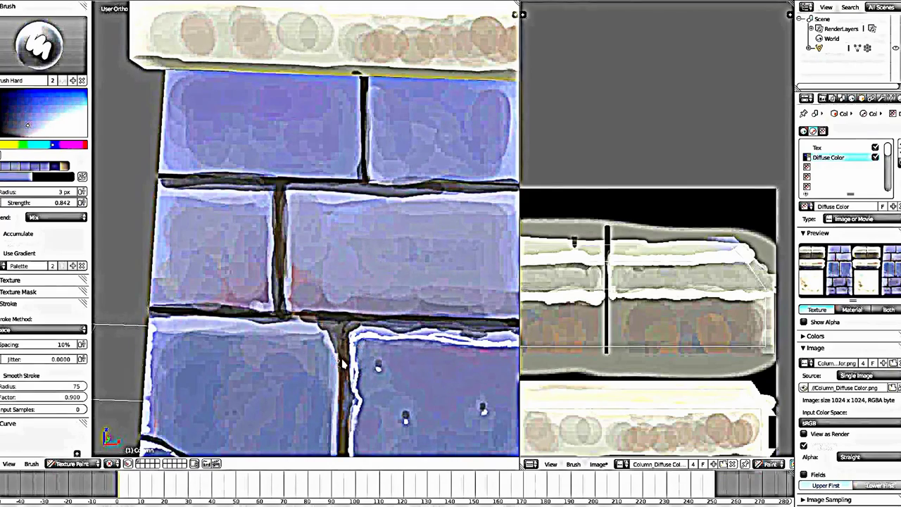
{"action": "key", "text": "f"}
{"action": "left_click", "coordinate": [334, 331]}
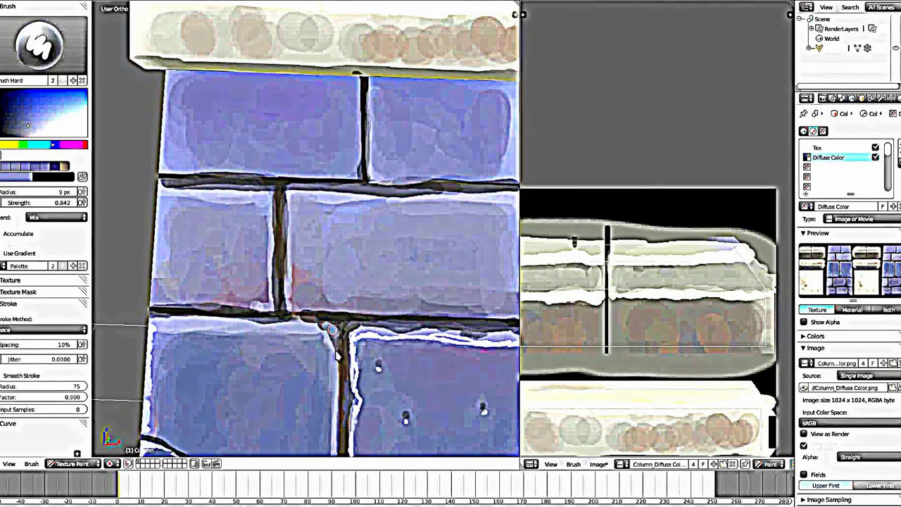
{"action": "left_click_drag", "start_coordinate": [332, 331], "coordinate": [366, 317]}
{"action": "scroll", "coordinate": [331, 353], "scroll_direction": "down", "scroll_amount": 3}
{"action": "scroll", "coordinate": [325, 387], "scroll_direction": "down", "scroll_amount": 1}
{"action": "scroll", "coordinate": [326, 395], "scroll_direction": "up", "scroll_amount": 1}
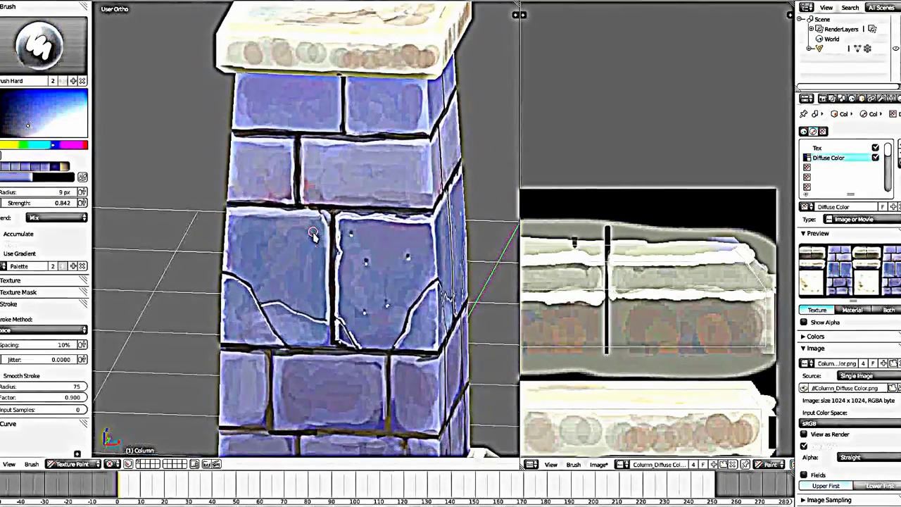
{"action": "scroll", "coordinate": [324, 317], "scroll_direction": "up", "scroll_amount": 1}
{"action": "scroll", "coordinate": [318, 217], "scroll_direction": "up", "scroll_amount": 2}
{"action": "key", "text": "s"}
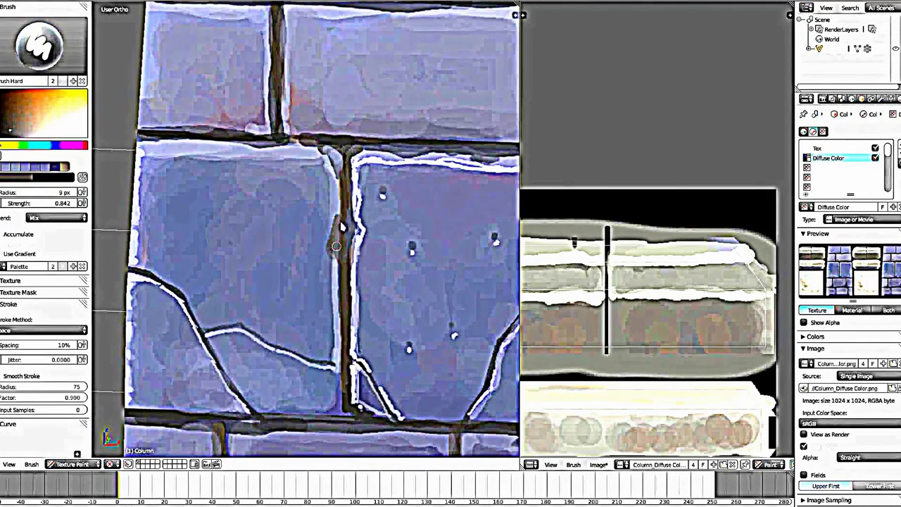
{"action": "left_click_drag", "start_coordinate": [341, 217], "coordinate": [343, 195]}
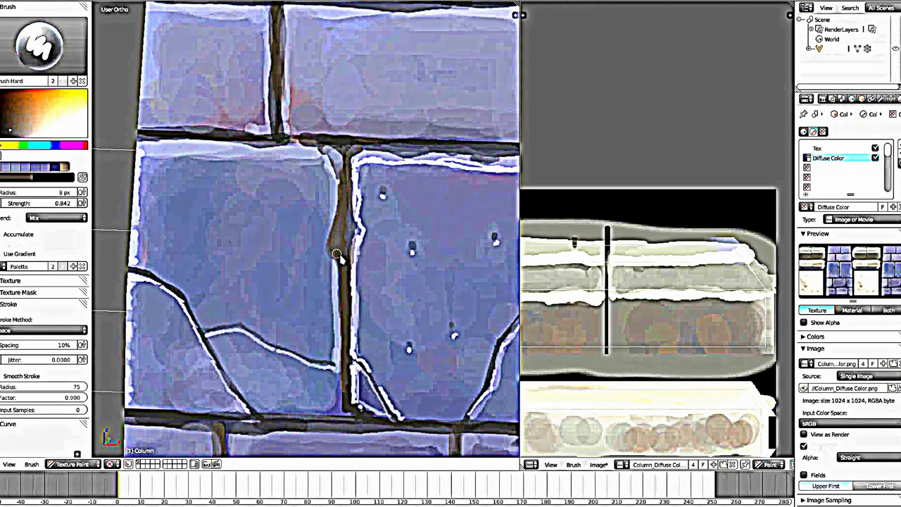
Highlight the crack's left edge in white, fill it with stone blue and darken its top brown
{"action": "key", "text": "s"}
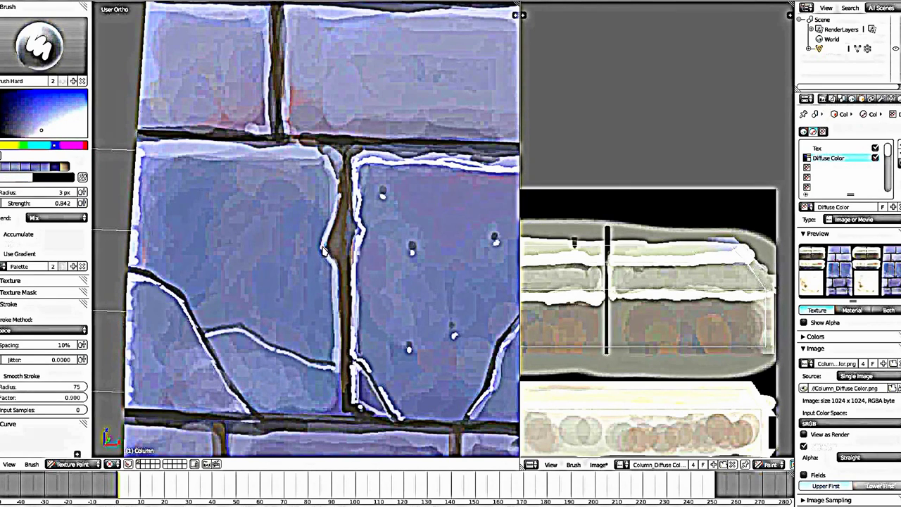
{"action": "left_click_drag", "start_coordinate": [327, 253], "coordinate": [339, 277]}
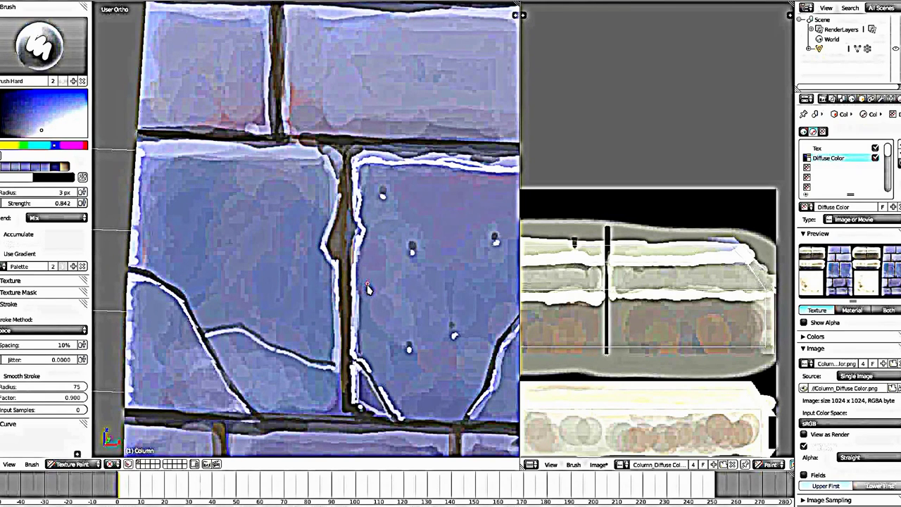
{"action": "key", "text": "s"}
{"action": "left_click_drag", "start_coordinate": [345, 284], "coordinate": [344, 224]}
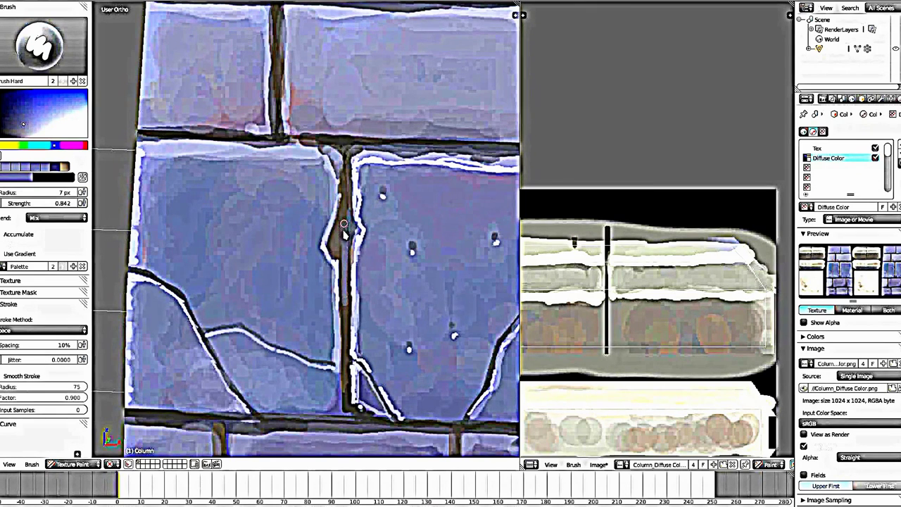
{"action": "key", "text": "s"}
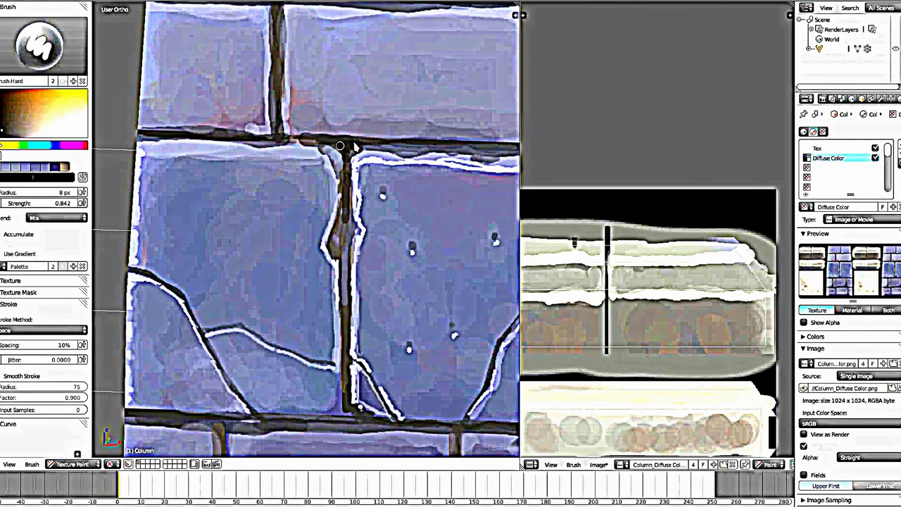
{"action": "left_click_drag", "start_coordinate": [340, 146], "coordinate": [349, 157]}
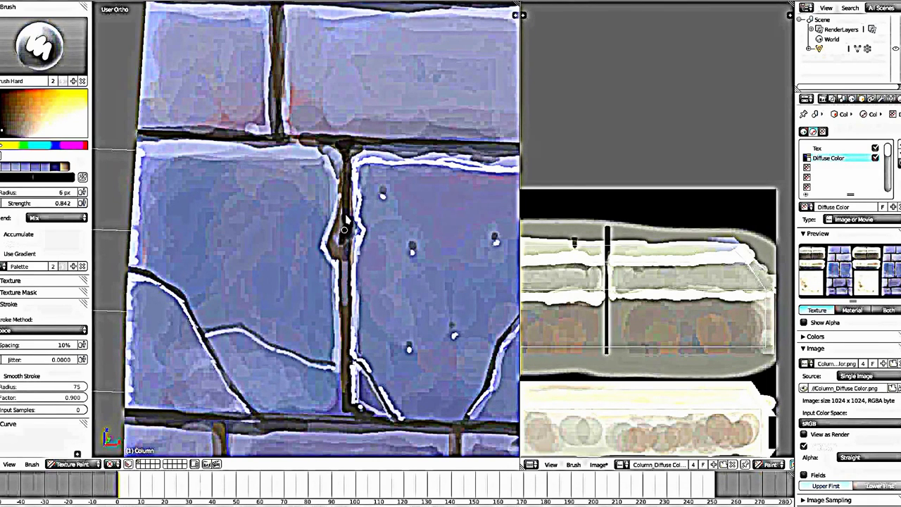
{"action": "scroll", "coordinate": [322, 201], "scroll_direction": "down", "scroll_amount": 3}
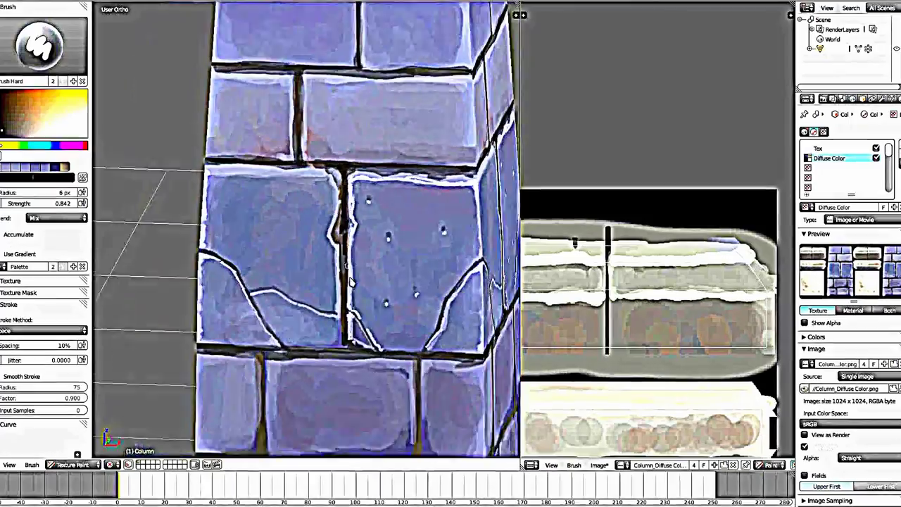
{"action": "mouse_move", "coordinate": [322, 201]}
{"action": "middle_mouse_down"}
{"action": "mouse_move", "coordinate": [354, 264]}
{"action": "mouse_move", "coordinate": [304, 323]}
{"action": "mouse_move", "coordinate": [337, 436]}
{"action": "middle_mouse_up"}
{"action": "scroll", "coordinate": [304, 323], "scroll_direction": "down", "scroll_amount": 3}
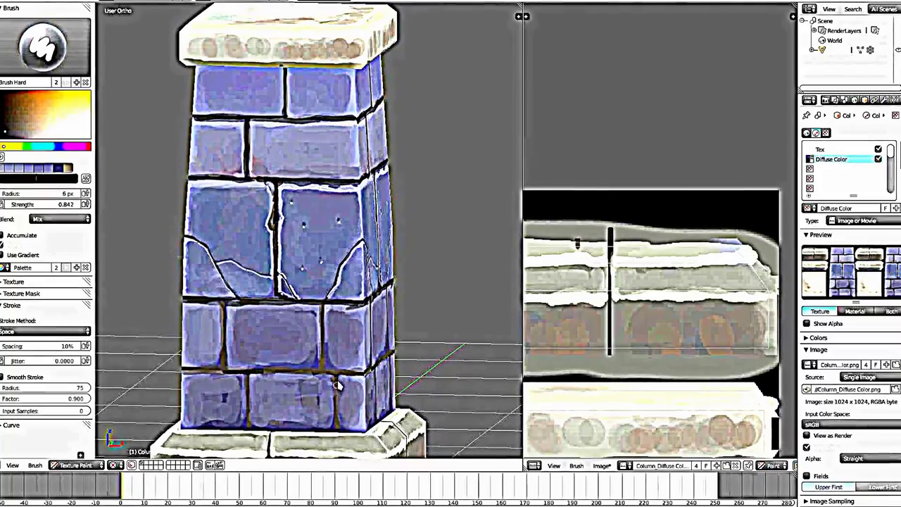
{"action": "middle_click_drag", "start_coordinate": [324, 242], "coordinate": [374, 298], "text": "shift"}
{"action": "scroll", "coordinate": [373, 298], "scroll_direction": "up", "scroll_amount": 2}
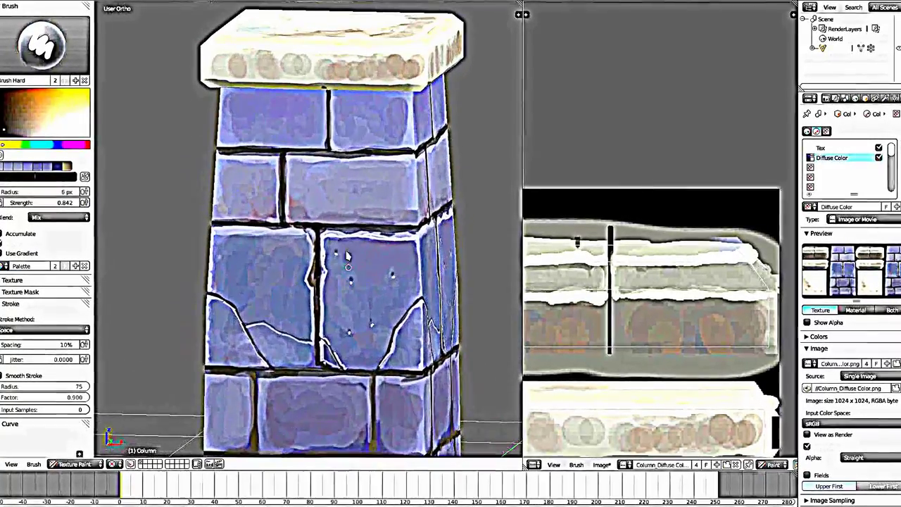
{"action": "mouse_move", "coordinate": [345, 238]}
{"action": "middle_mouse_down"}
{"action": "mouse_move", "coordinate": [366, 340]}
{"action": "mouse_move", "coordinate": [329, 269]}
{"action": "middle_mouse_up"}
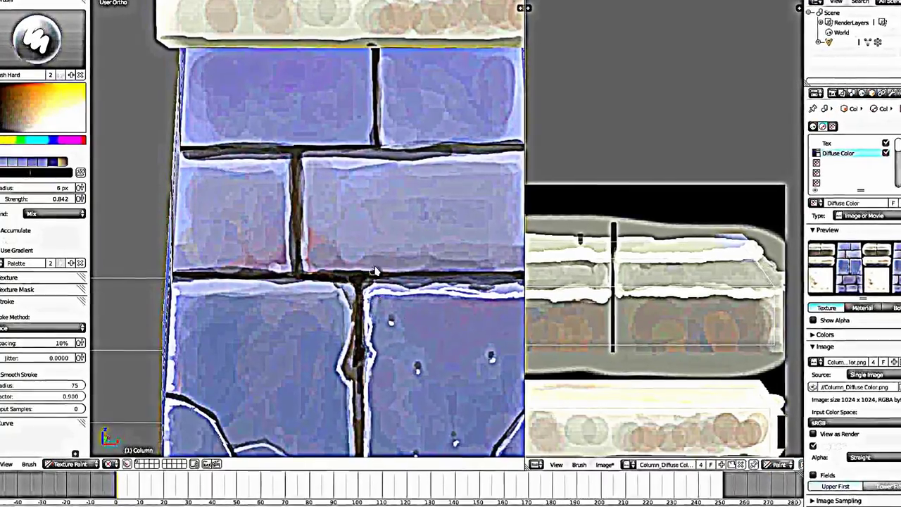
{"action": "mouse_move", "coordinate": [482, 289]}
{"action": "middle_mouse_down"}
{"action": "mouse_move", "coordinate": [414, 393]}
{"action": "mouse_move", "coordinate": [355, 296]}
{"action": "middle_mouse_up"}
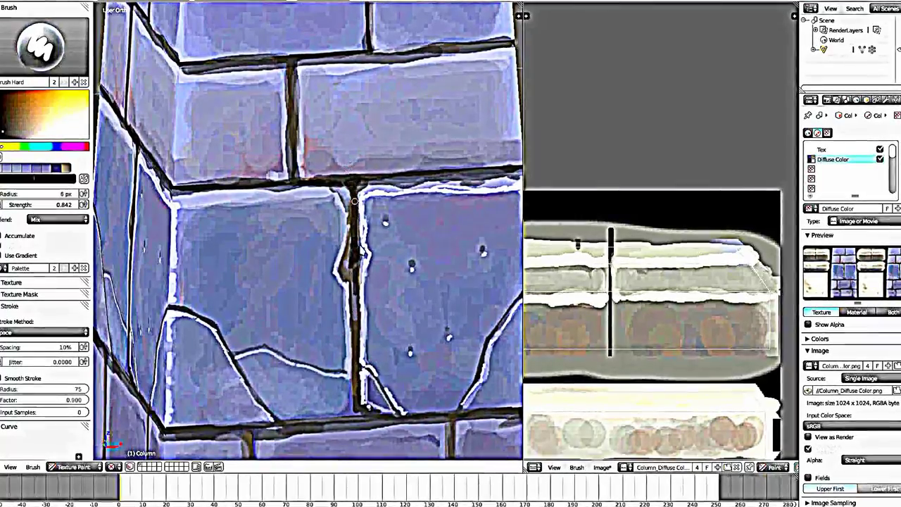
{"action": "mouse_move", "coordinate": [326, 308]}
{"action": "middle_mouse_down"}
{"action": "mouse_move", "coordinate": [343, 291]}
{"action": "mouse_move", "coordinate": [235, 270]}
{"action": "middle_mouse_up"}
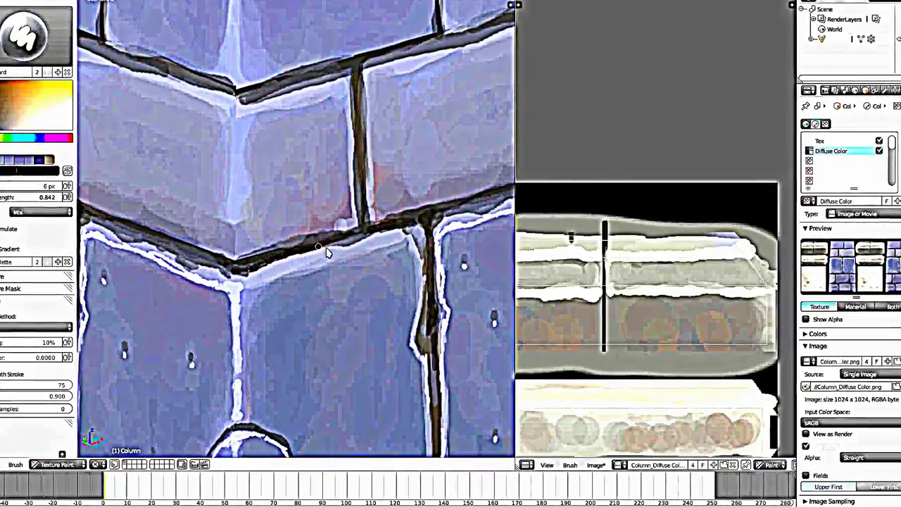
{"action": "middle_click_drag", "start_coordinate": [292, 193], "coordinate": [291, 156]}
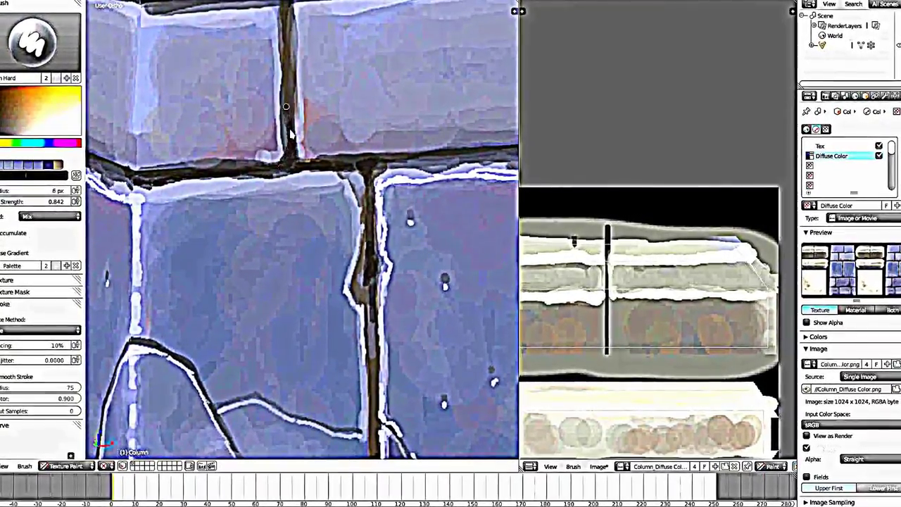
{"action": "scroll", "coordinate": [280, 166], "scroll_direction": "down", "scroll_amount": 3}
{"action": "middle_click_drag", "start_coordinate": [267, 155], "coordinate": [340, 214]}
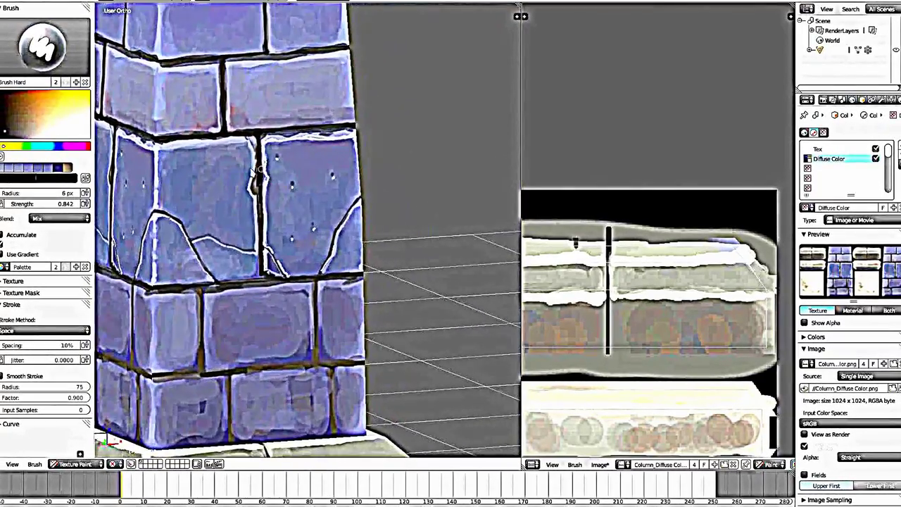
{"action": "scroll", "coordinate": [341, 215], "scroll_direction": "up", "scroll_amount": 2}
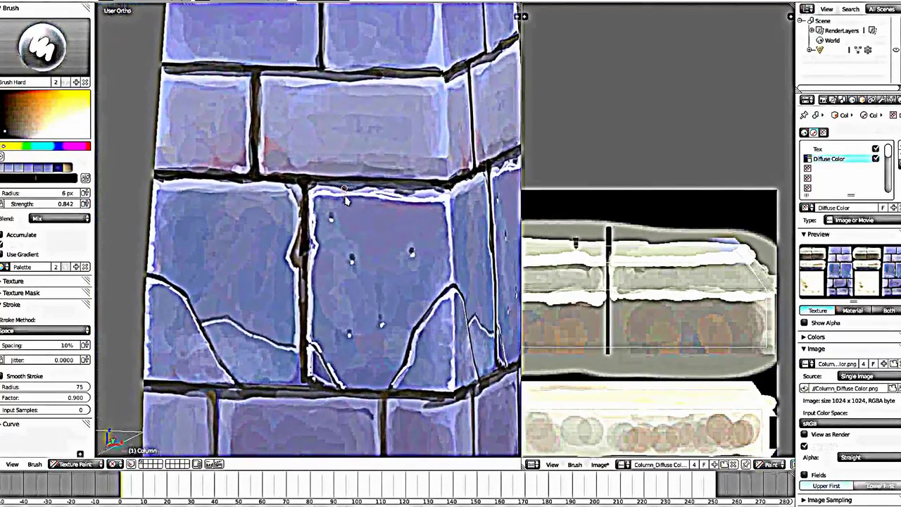
{"action": "key", "text": "s"}
Sample the dark brown mortar colour and dab several dark chips onto the cracked left brick
{"action": "key", "text": "f"}
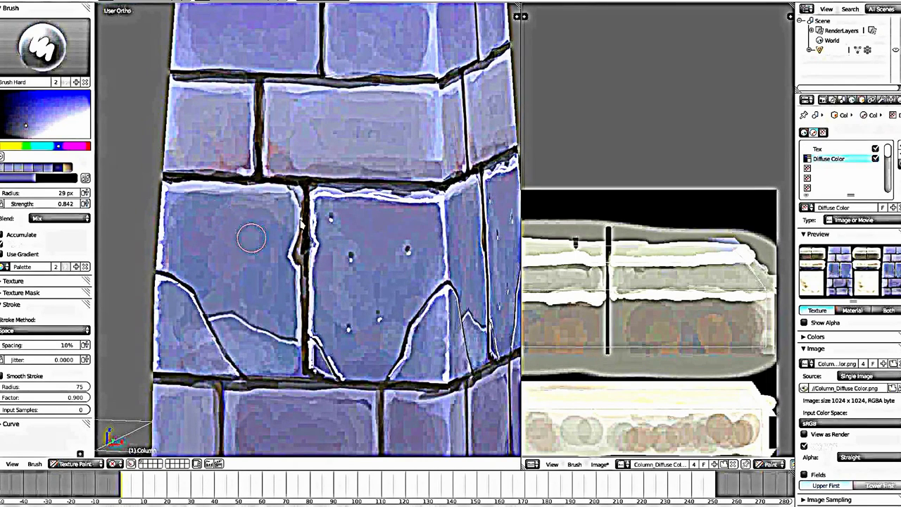
{"action": "key", "text": "s"}
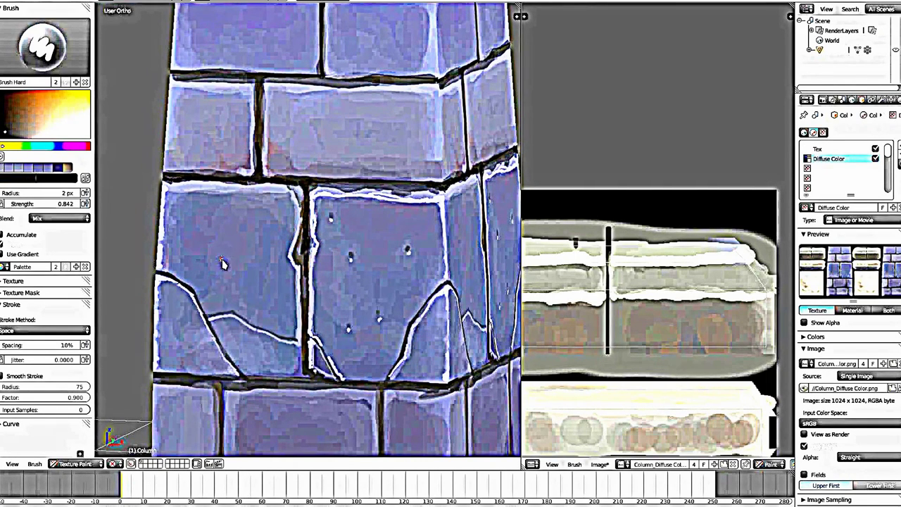
{"action": "left_click", "coordinate": [231, 247]}
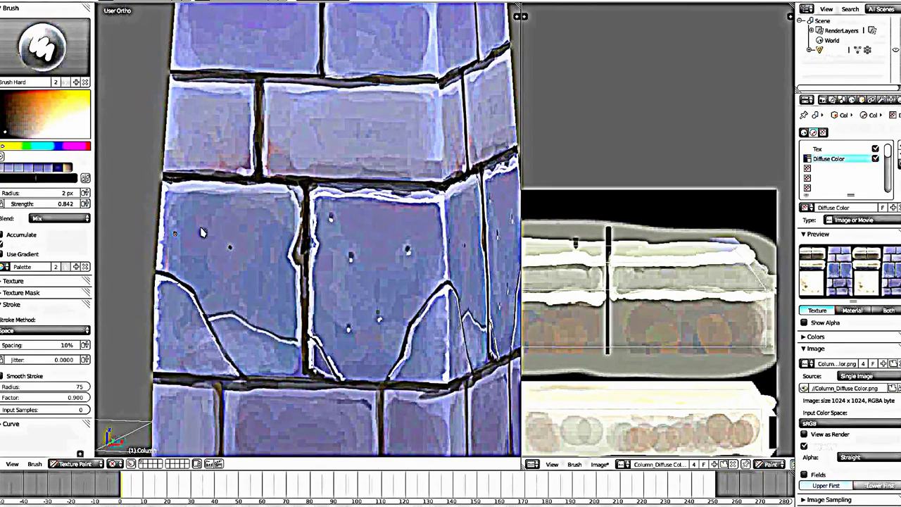
{"action": "left_click_drag", "start_coordinate": [262, 235], "coordinate": [256, 226]}
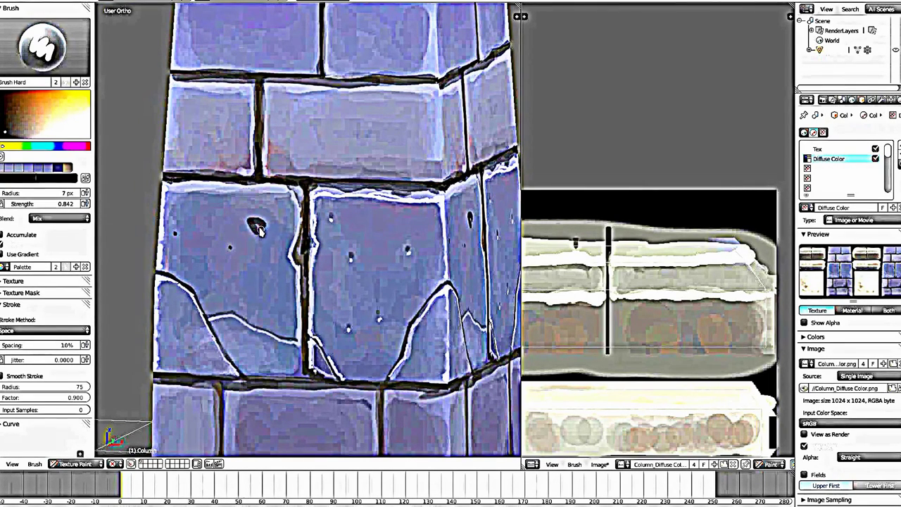
{"action": "left_click", "coordinate": [223, 295]}
{"action": "scroll", "coordinate": [266, 224], "scroll_direction": "up", "scroll_amount": 2}
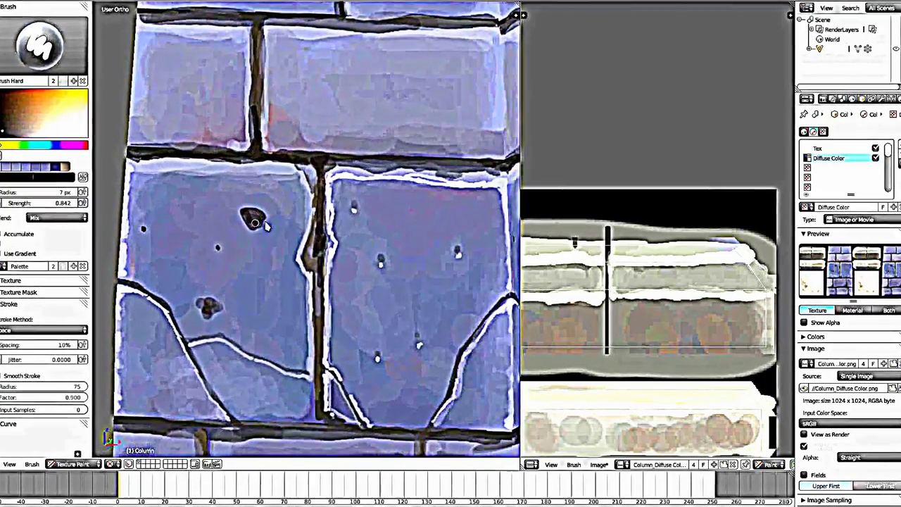
{"action": "middle_click_drag", "start_coordinate": [266, 224], "coordinate": [323, 242], "text": "shift"}
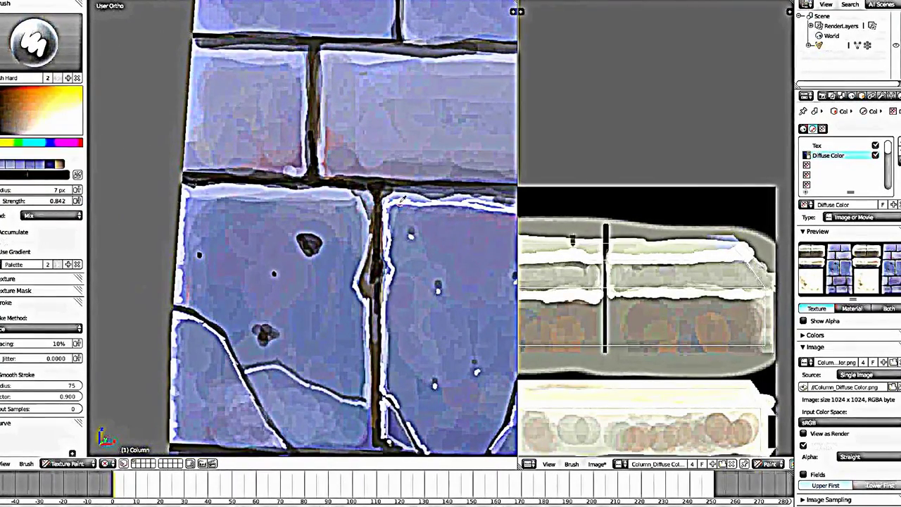
Extend the chip in dark greyish blue and paint light highlights along its right edge
{"action": "key", "text": "s"}
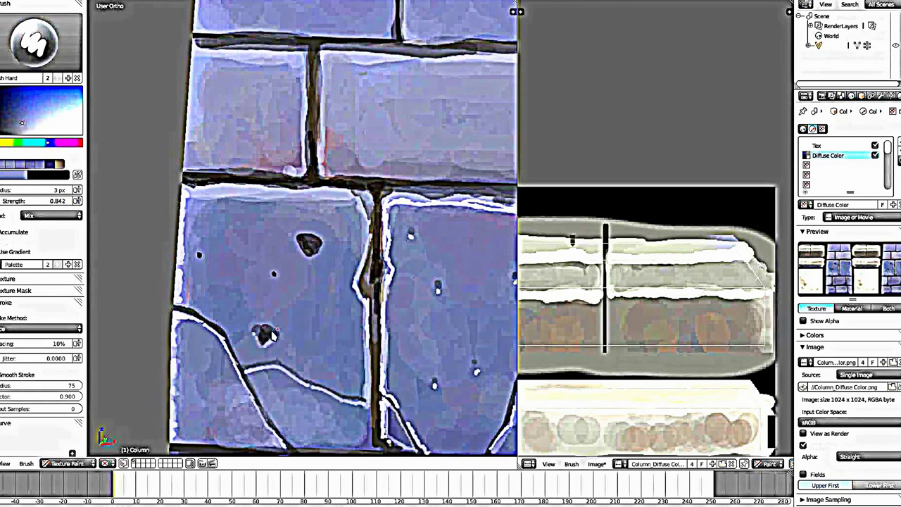
{"action": "left_click_drag", "start_coordinate": [299, 245], "coordinate": [311, 262]}
{"action": "key", "text": "s"}
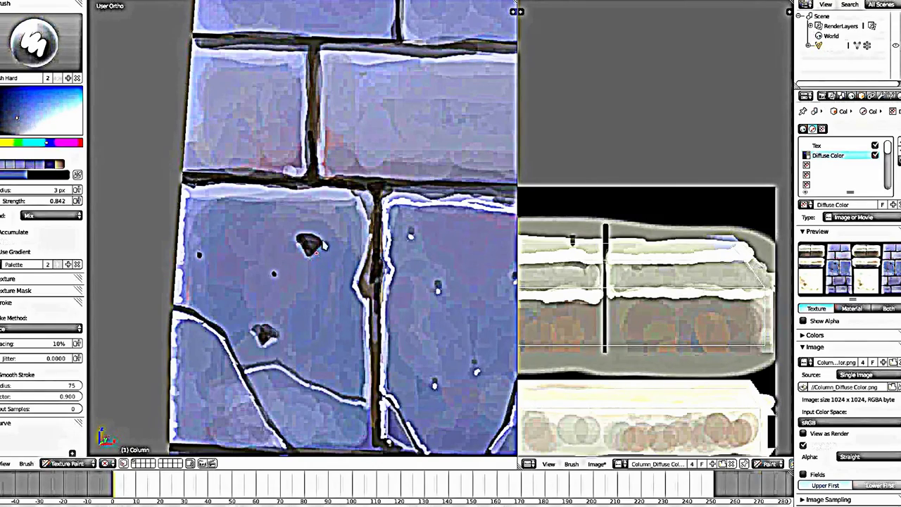
{"action": "key", "text": "s"}
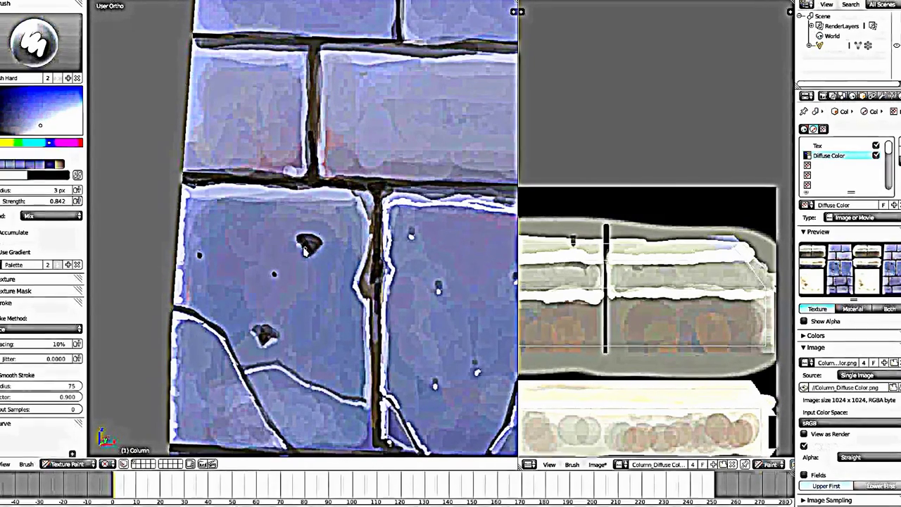
{"action": "left_click_drag", "start_coordinate": [318, 246], "coordinate": [325, 250]}
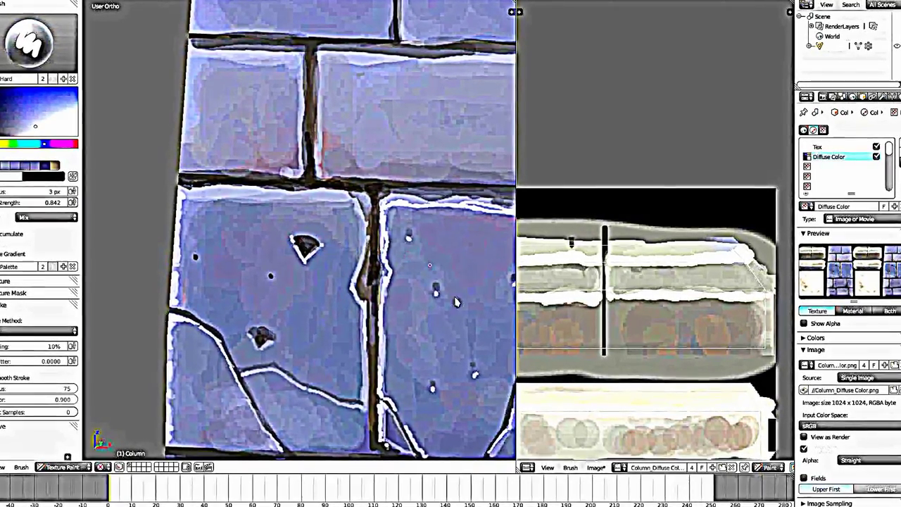
{"action": "mouse_move", "coordinate": [477, 384]}
{"action": "middle_mouse_down", "text": "shift"}
{"action": "mouse_move", "coordinate": [421, 352]}
{"action": "mouse_move", "coordinate": [341, 330]}
{"action": "middle_mouse_up", "text": "shift"}
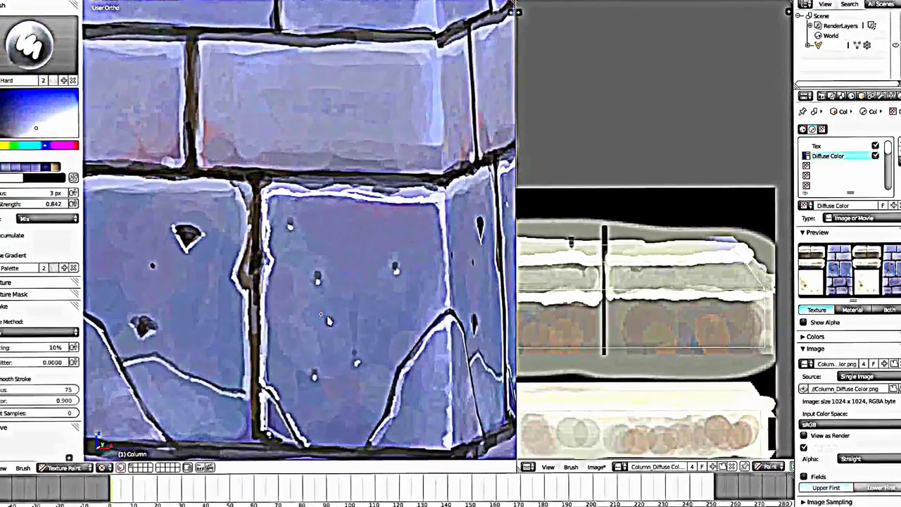
Dab a darker patch onto the right brick and paint a light edge along it
{"action": "key", "text": "s"}
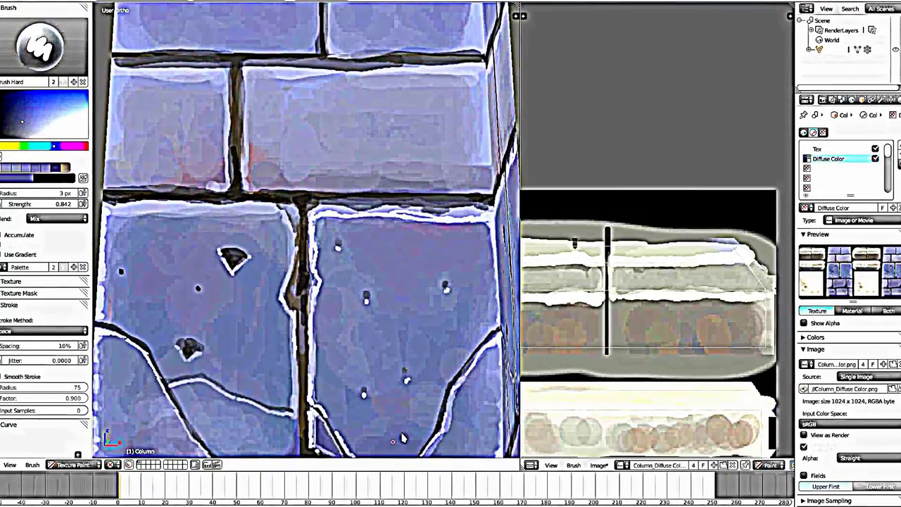
{"action": "key", "text": "f"}
{"action": "left_click", "coordinate": [408, 427]}
{"action": "mouse_move", "coordinate": [392, 341]}
{"action": "left_mouse_down"}
{"action": "mouse_move", "coordinate": [408, 325]}
{"action": "mouse_move", "coordinate": [396, 299]}
{"action": "mouse_move", "coordinate": [426, 328]}
{"action": "mouse_move", "coordinate": [395, 312]}
{"action": "mouse_move", "coordinate": [402, 296]}
{"action": "mouse_move", "coordinate": [406, 330]}
{"action": "mouse_move", "coordinate": [383, 278]}
{"action": "mouse_move", "coordinate": [408, 296]}
{"action": "left_mouse_up"}
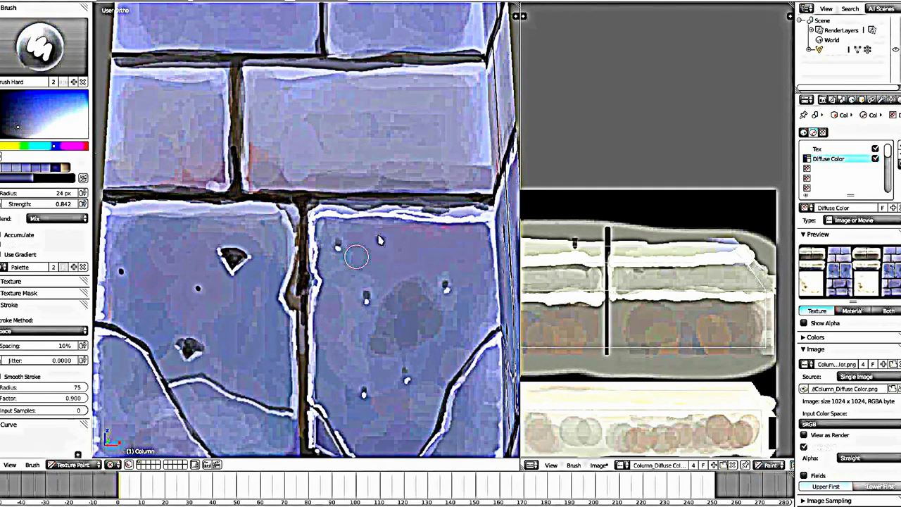
{"action": "key", "text": "s"}
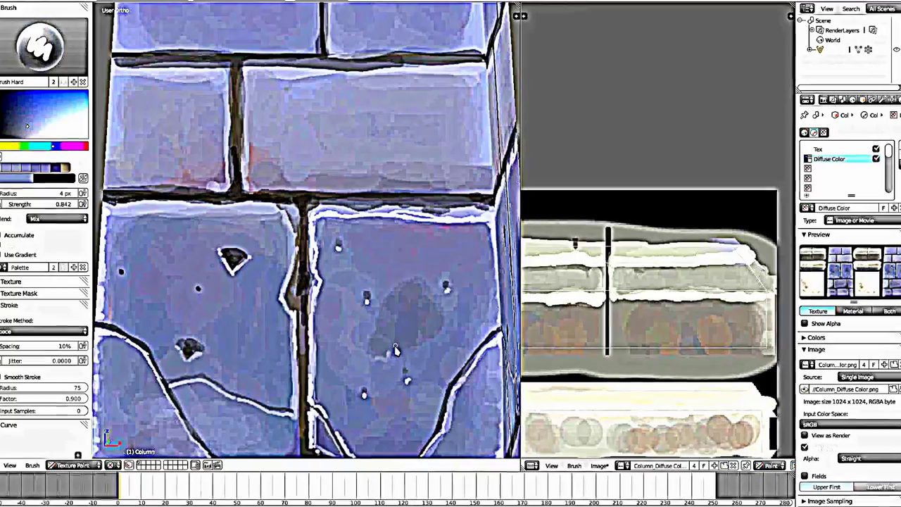
{"action": "mouse_move", "coordinate": [387, 356]}
{"action": "left_mouse_down"}
{"action": "mouse_move", "coordinate": [415, 353]}
{"action": "mouse_move", "coordinate": [447, 315]}
{"action": "left_mouse_up"}
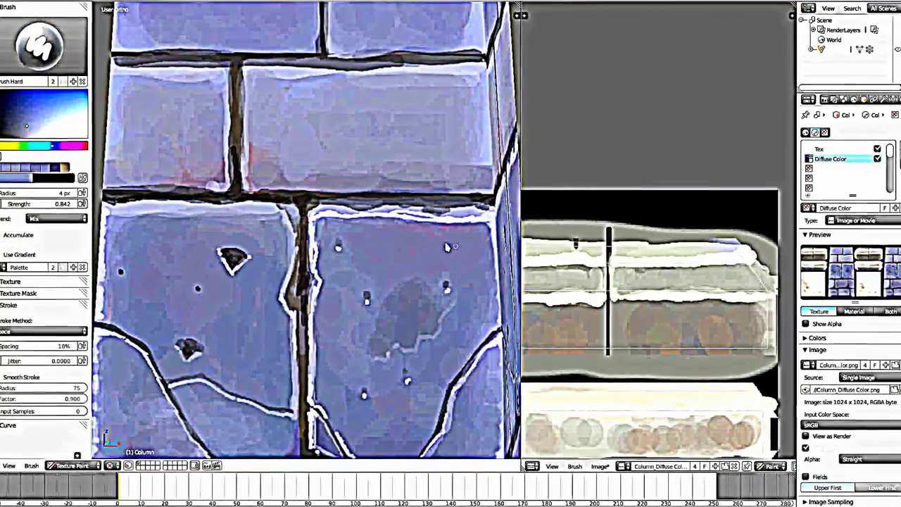
{"action": "mouse_move", "coordinate": [447, 315]}
{"action": "middle_mouse_down"}
{"action": "mouse_move", "coordinate": [399, 335]}
{"action": "mouse_move", "coordinate": [395, 304]}
{"action": "middle_mouse_up"}
Enlarge the brush and paint a darker grey patch across the right brick
{"action": "scroll", "coordinate": [399, 335], "scroll_direction": "down", "scroll_amount": 2}
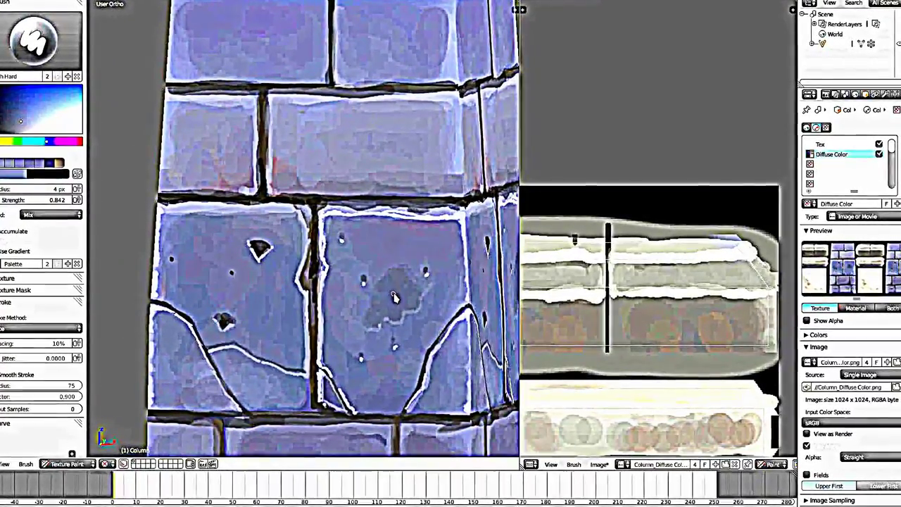
{"action": "key", "text": "f"}
{"action": "left_click", "coordinate": [387, 275]}
{"action": "left_click_drag", "start_coordinate": [388, 275], "coordinate": [452, 257]}
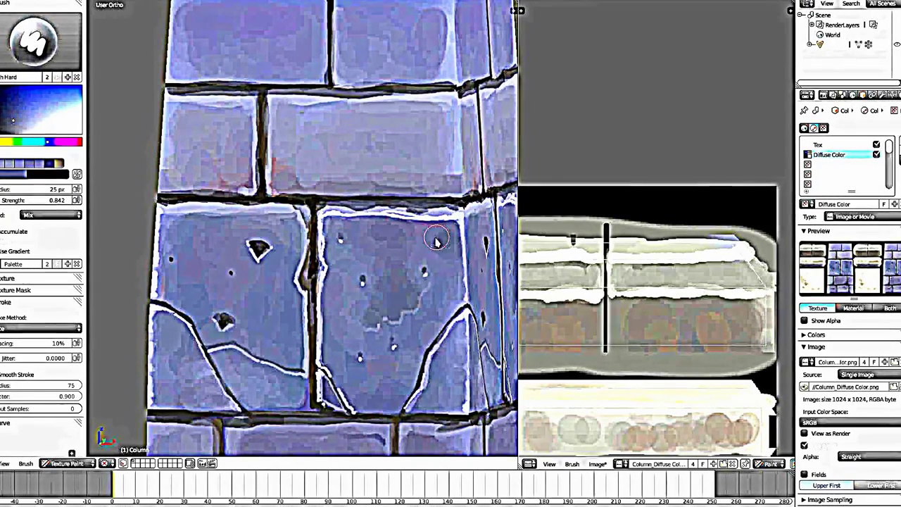
{"action": "middle_click_drag", "start_coordinate": [443, 303], "coordinate": [322, 293]}
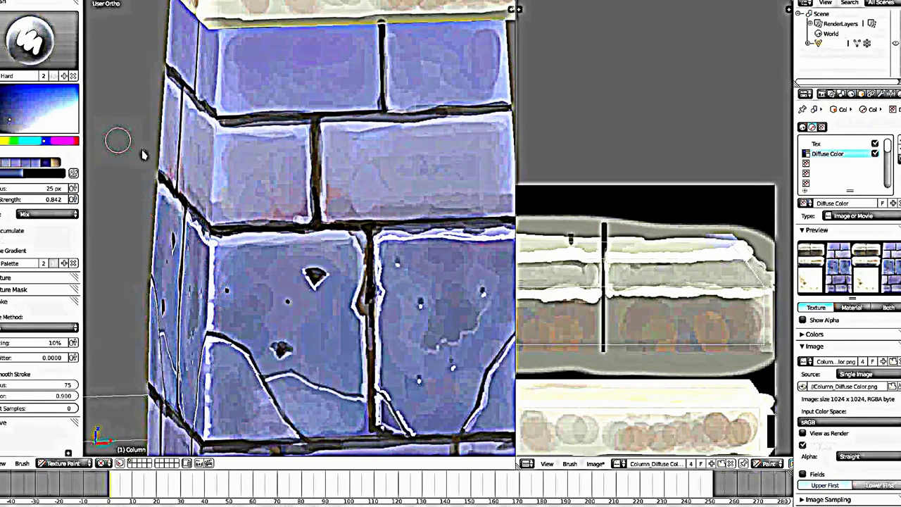
{"action": "key", "text": "s"}
{"action": "left_click", "coordinate": [250, 397]}
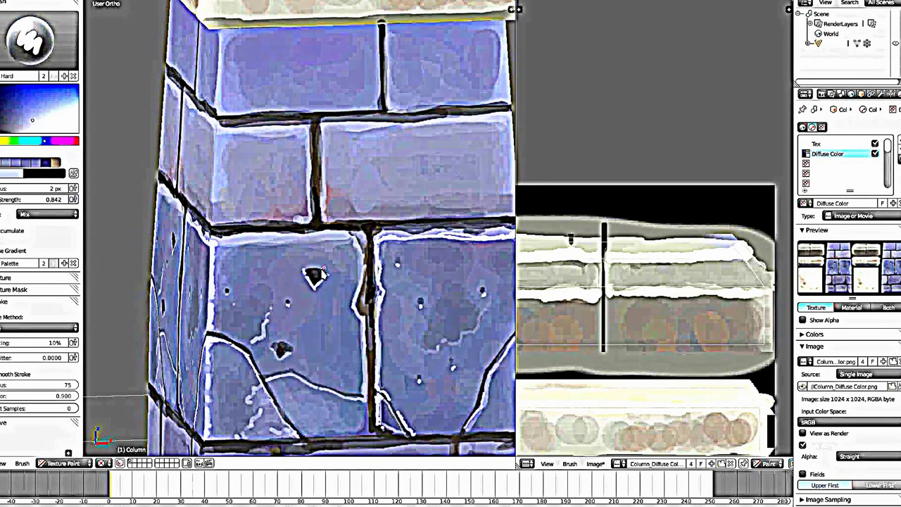
{"action": "key", "text": "s"}
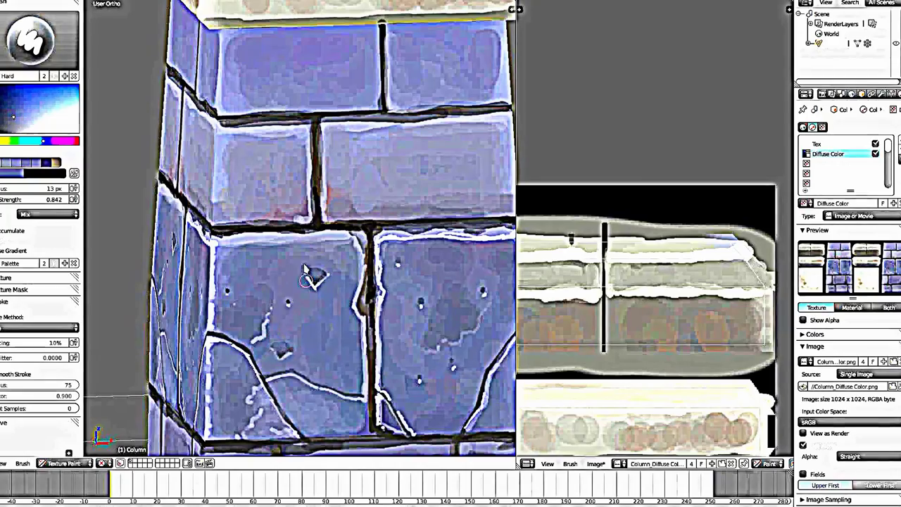
{"action": "mouse_move", "coordinate": [295, 346]}
{"action": "middle_mouse_down"}
{"action": "mouse_move", "coordinate": [281, 262]}
{"action": "mouse_move", "coordinate": [294, 313]}
{"action": "mouse_move", "coordinate": [334, 235]}
{"action": "mouse_move", "coordinate": [347, 272]}
{"action": "middle_mouse_up"}
{"action": "scroll", "coordinate": [354, 255], "scroll_direction": "up", "scroll_amount": 2}
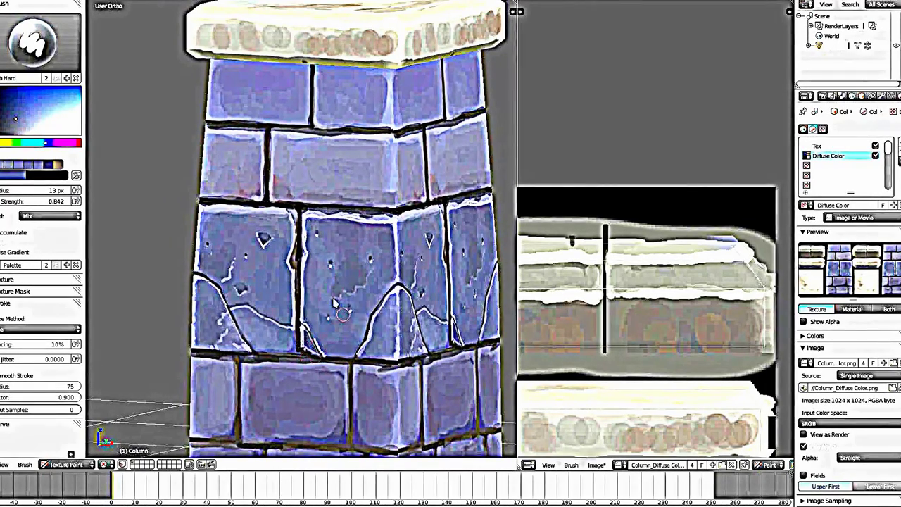
Sample a stone colour and brighten the crack edges on the lower-left stone
{"action": "mouse_move", "coordinate": [324, 302]}
{"action": "middle_mouse_down"}
{"action": "mouse_move", "coordinate": [331, 282]}
{"action": "mouse_move", "coordinate": [320, 297]}
{"action": "middle_mouse_up"}
{"action": "scroll", "coordinate": [331, 281], "scroll_direction": "up", "scroll_amount": 2}
{"action": "scroll", "coordinate": [331, 282], "scroll_direction": "up", "scroll_amount": 2}
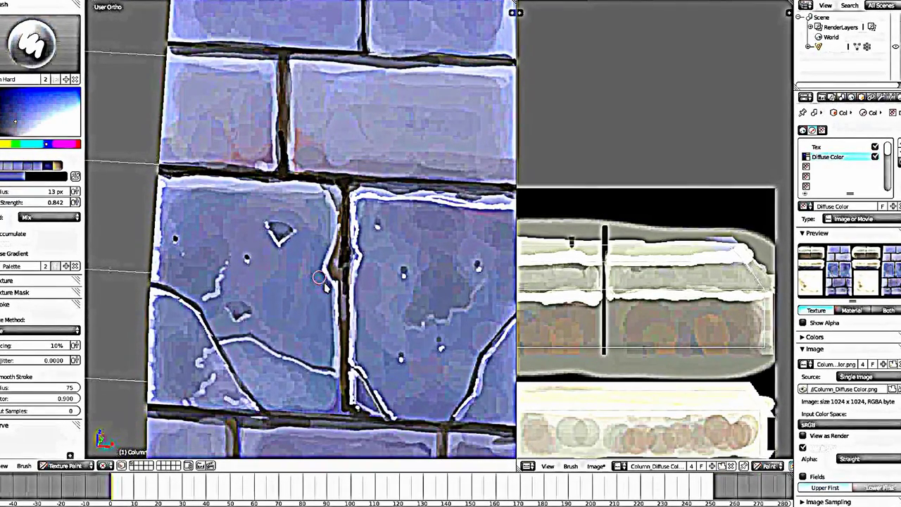
{"action": "key", "text": "s"}
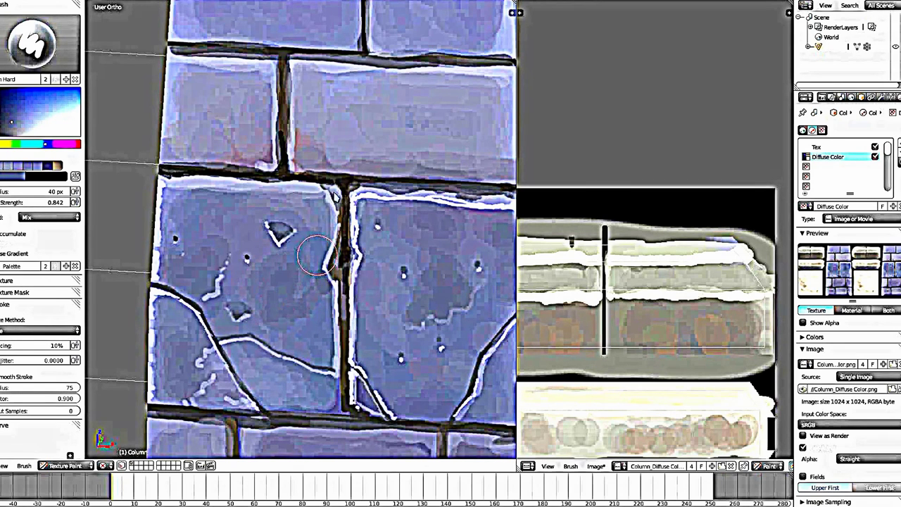
{"action": "left_click_drag", "start_coordinate": [321, 257], "coordinate": [363, 201]}
Paint thin light scratches across the cracked stone with a 1 px brush
{"action": "key", "text": "s"}
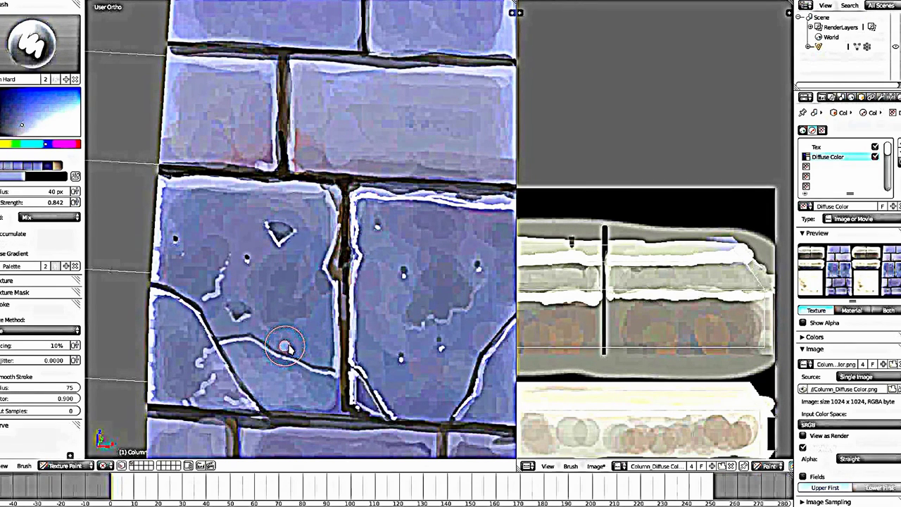
{"action": "key", "text": "f"}
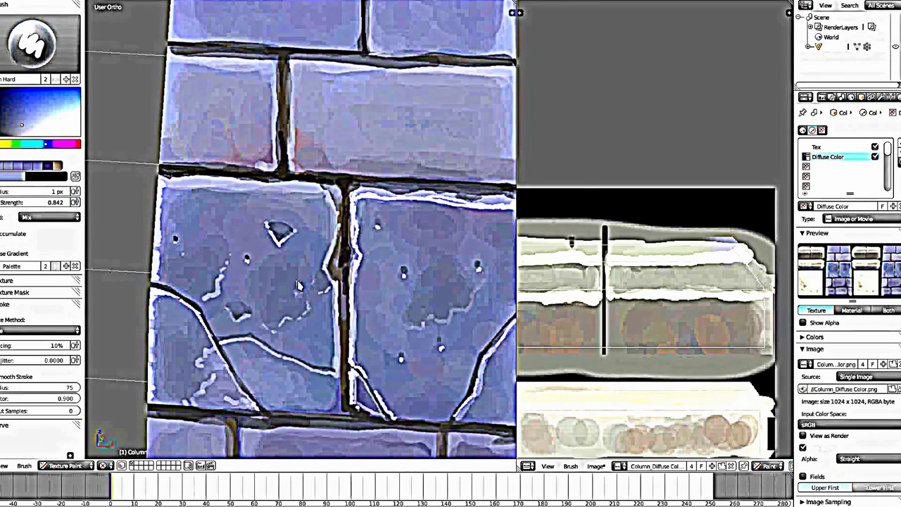
{"action": "key", "text": "bracketright"}
{"action": "key", "text": "bracketleft"}
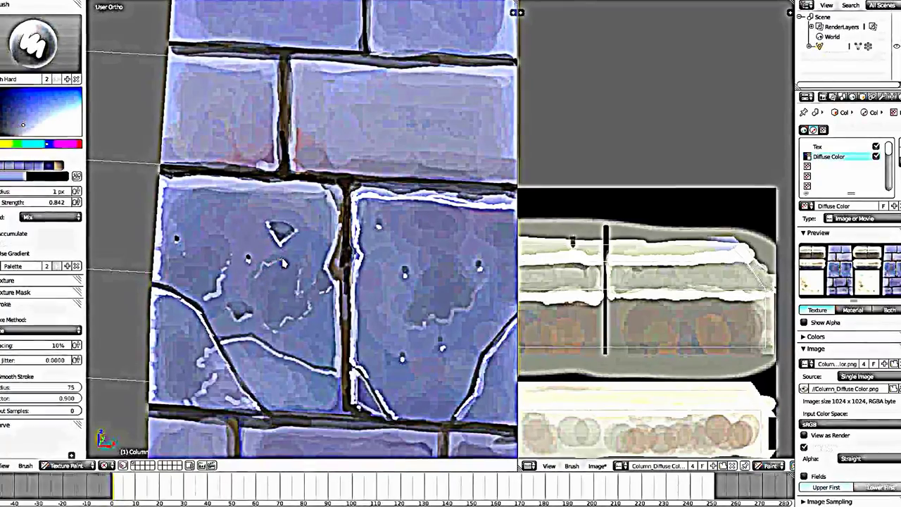
{"action": "middle_click_drag", "start_coordinate": [268, 269], "coordinate": [347, 313]}
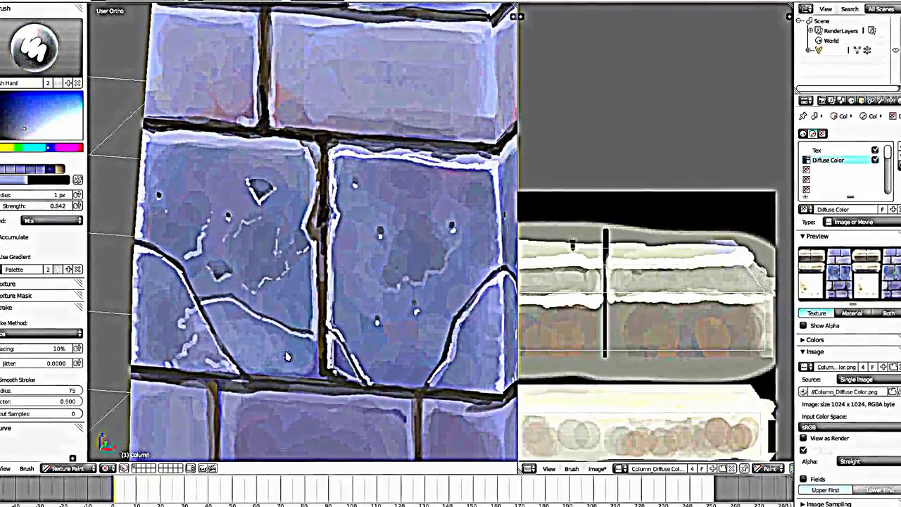
{"action": "scroll", "coordinate": [317, 219], "scroll_direction": "down", "scroll_amount": 5}
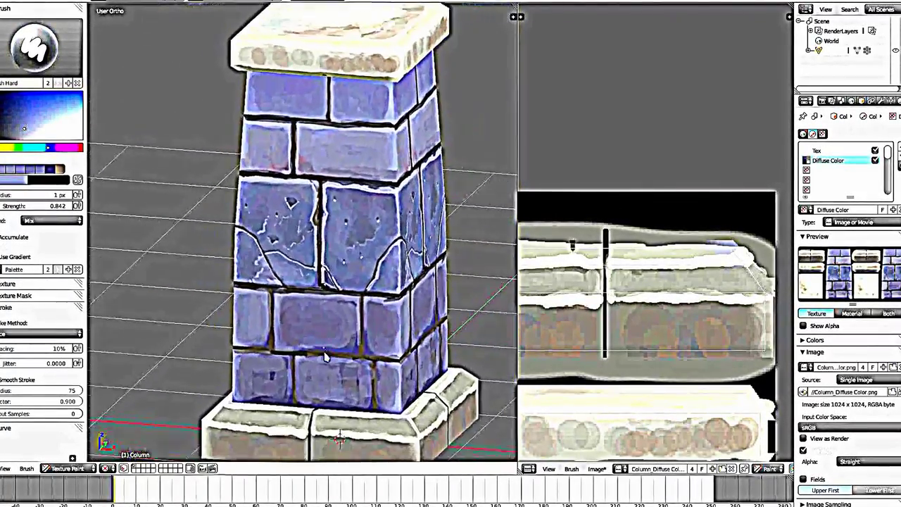
{"action": "middle_click_drag", "start_coordinate": [317, 218], "coordinate": [294, 239]}
{"action": "scroll", "coordinate": [294, 240], "scroll_direction": "up", "scroll_amount": 4}
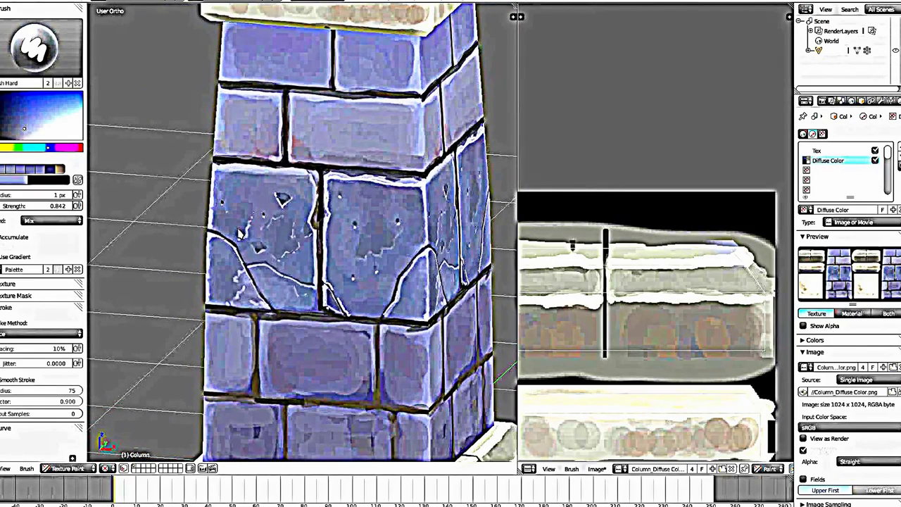
Sample a dark colour and paint a thin dark line along the corner stone's bottom edge
{"action": "key", "text": "s"}
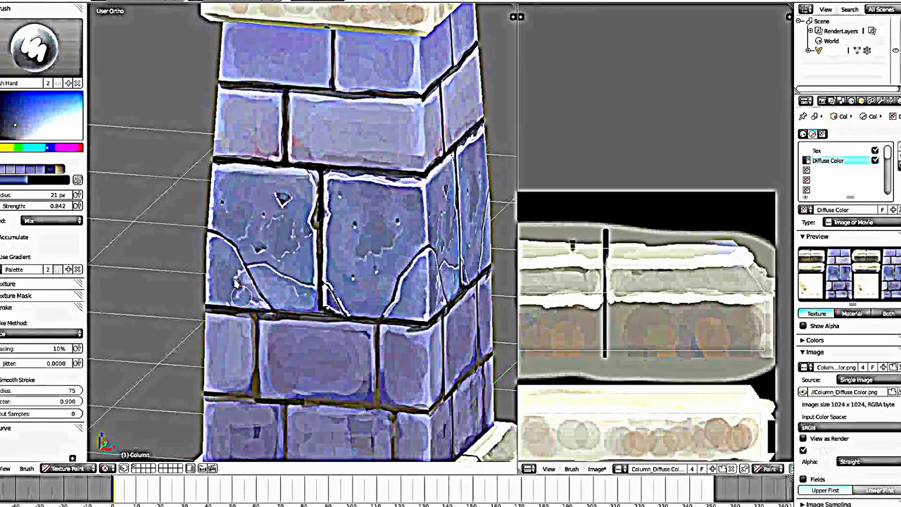
{"action": "key", "text": "s"}
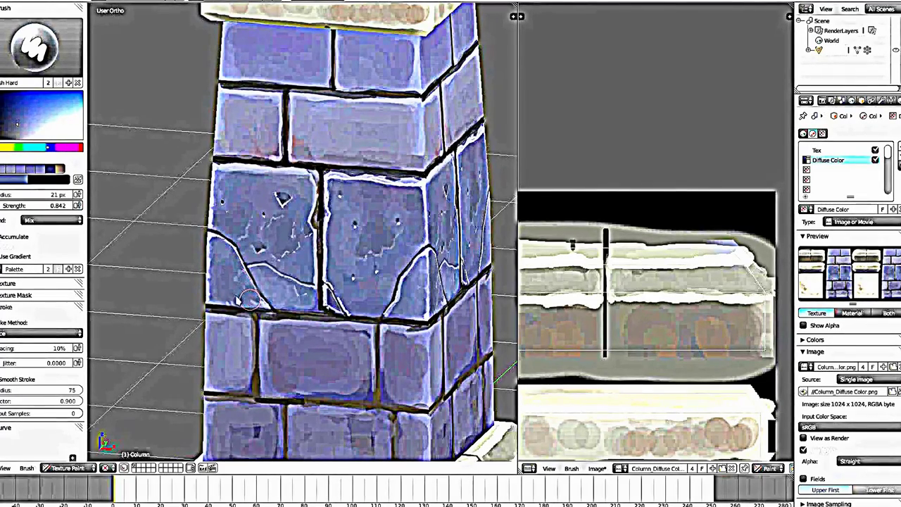
{"action": "mouse_move", "coordinate": [309, 141]}
{"action": "middle_mouse_down"}
{"action": "mouse_move", "coordinate": [361, 129]}
{"action": "mouse_move", "coordinate": [419, 199]}
{"action": "middle_mouse_up"}
{"action": "scroll", "coordinate": [360, 129], "scroll_direction": "down", "scroll_amount": 4}
{"action": "scroll", "coordinate": [419, 199], "scroll_direction": "up", "scroll_amount": 4}
{"action": "scroll", "coordinate": [419, 200], "scroll_direction": "up", "scroll_amount": 4}
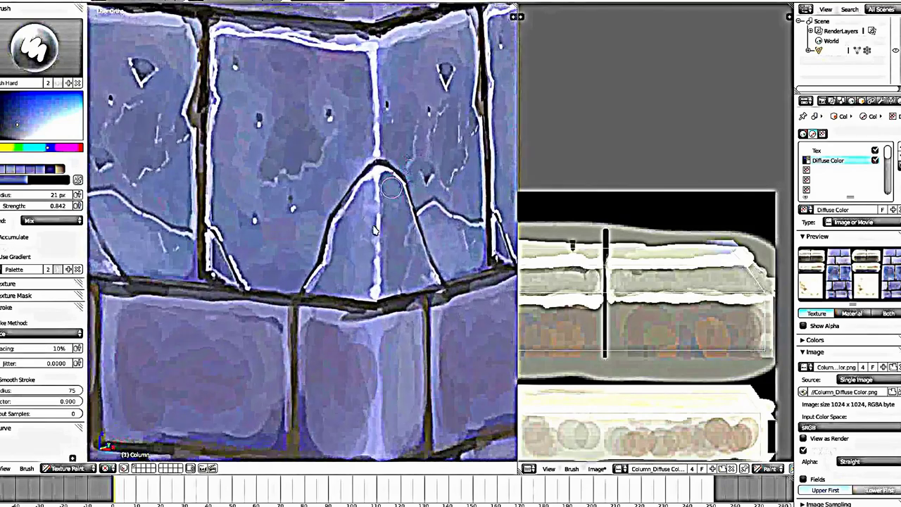
{"action": "key", "text": "s"}
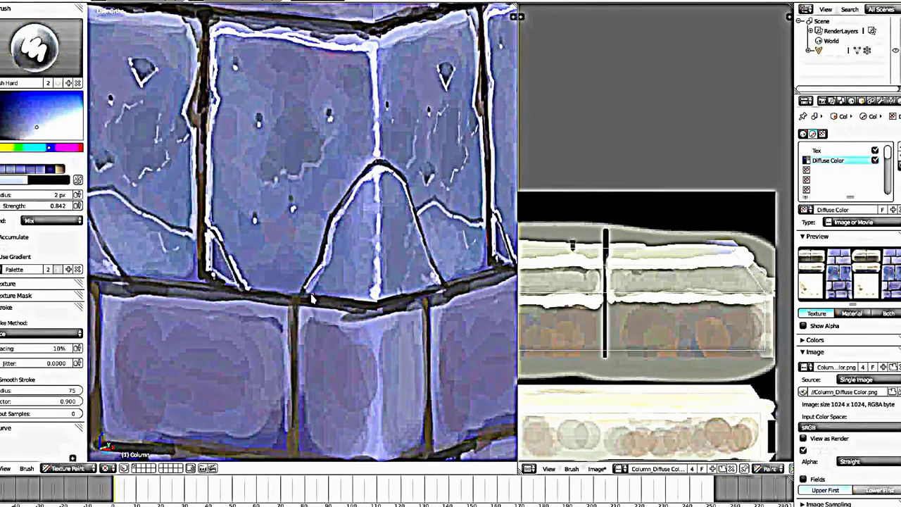
{"action": "left_click_drag", "start_coordinate": [319, 297], "coordinate": [331, 291]}
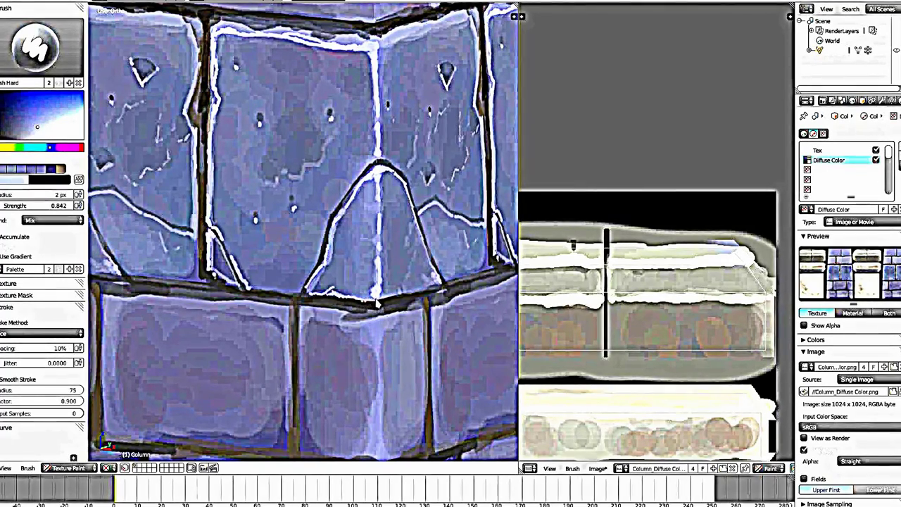
{"action": "scroll", "coordinate": [364, 305], "scroll_direction": "up", "scroll_amount": 2}
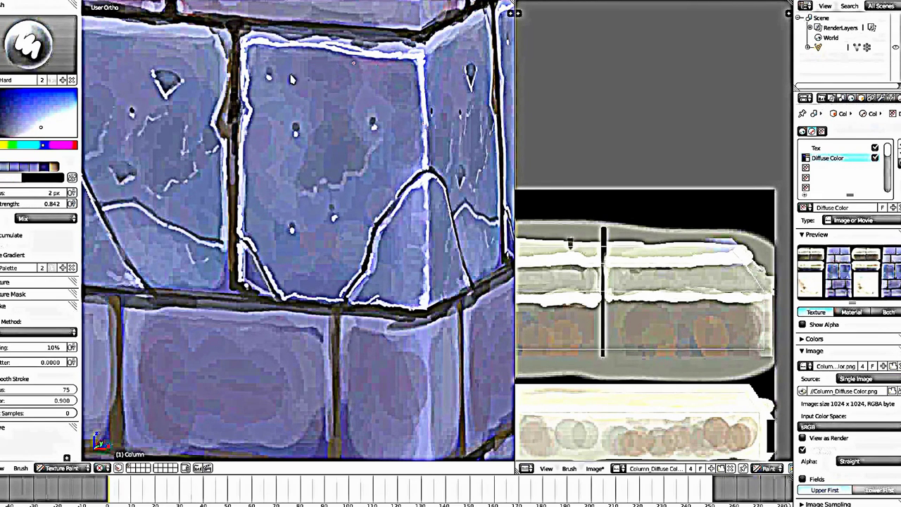
Sample light highlight tones near the top of the middle stone for the chips
{"action": "key", "text": "s"}
{"action": "left_click", "coordinate": [258, 79]}
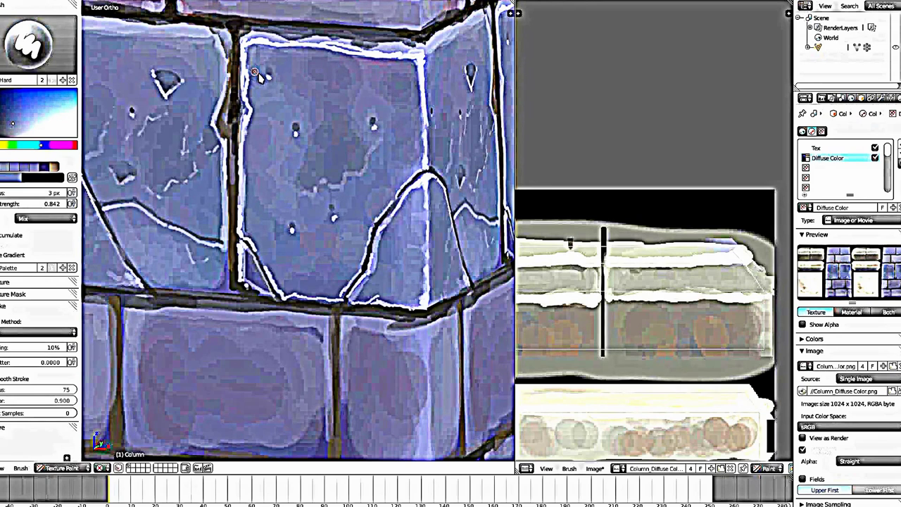
{"action": "key", "text": "s"}
{"action": "left_click", "coordinate": [299, 67]}
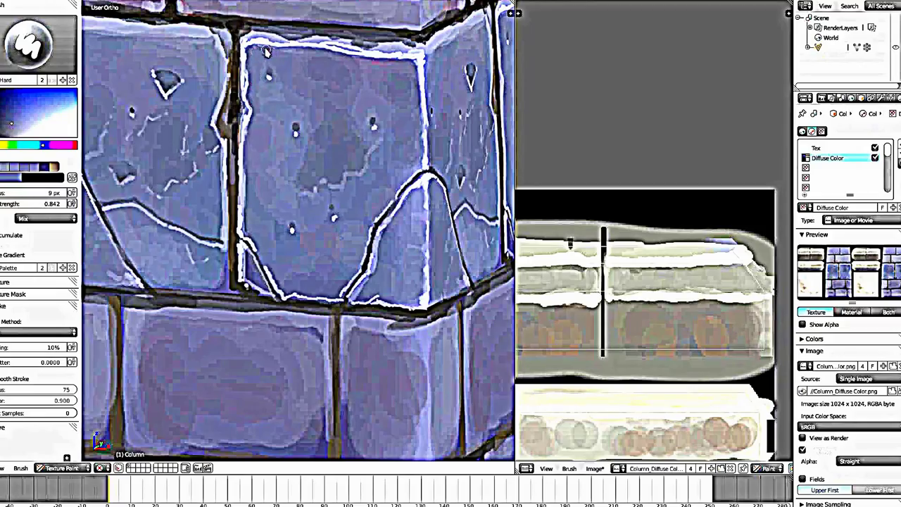
{"action": "scroll", "coordinate": [276, 59], "scroll_direction": "down", "scroll_amount": 2}
Zoom out, pan and orbit until the whole painted column is seen from the front
{"action": "scroll", "coordinate": [288, 91], "scroll_direction": "down", "scroll_amount": 2}
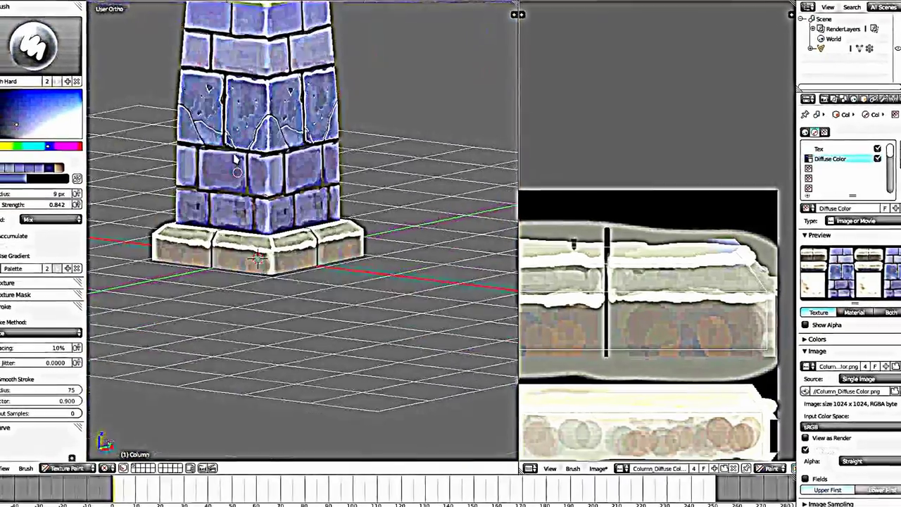
{"action": "scroll", "coordinate": [306, 131], "scroll_direction": "down", "scroll_amount": 4}
{"action": "middle_click_drag", "start_coordinate": [306, 130], "coordinate": [307, 232], "text": "shift"}
{"action": "scroll", "coordinate": [306, 233], "scroll_direction": "down", "scroll_amount": 1}
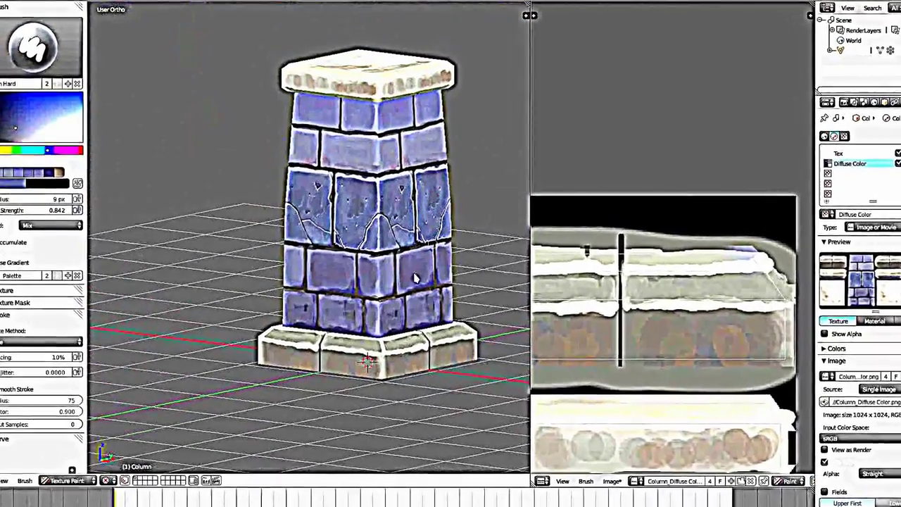
{"action": "scroll", "coordinate": [357, 164], "scroll_direction": "up", "scroll_amount": 5}
{"action": "mouse_move", "coordinate": [447, 261]}
{"action": "middle_mouse_down"}
{"action": "mouse_move", "coordinate": [483, 247]}
{"action": "mouse_move", "coordinate": [476, 268]}
{"action": "mouse_move", "coordinate": [479, 225]}
{"action": "mouse_move", "coordinate": [434, 228]}
{"action": "mouse_move", "coordinate": [460, 167]}
{"action": "middle_mouse_up"}
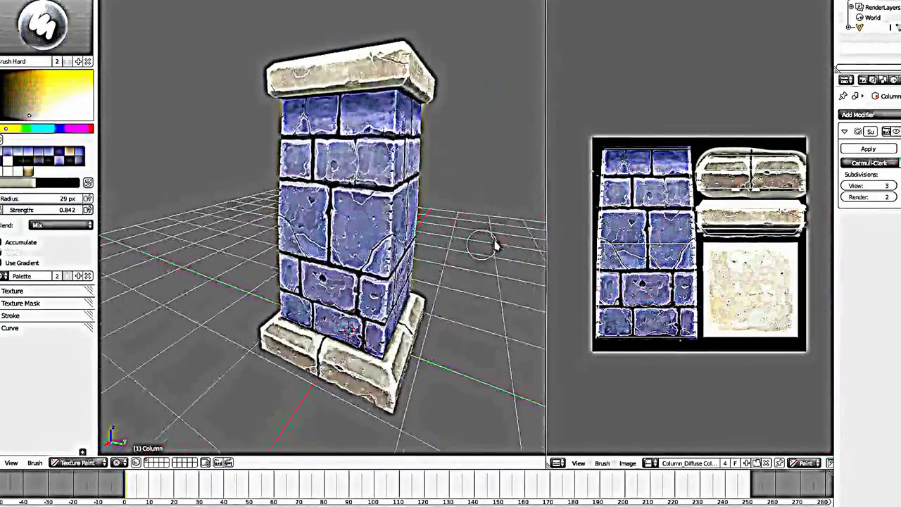
{"action": "scroll", "coordinate": [470, 247], "scroll_direction": "up", "scroll_amount": 1}
{"action": "scroll", "coordinate": [442, 201], "scroll_direction": "up", "scroll_amount": 2}
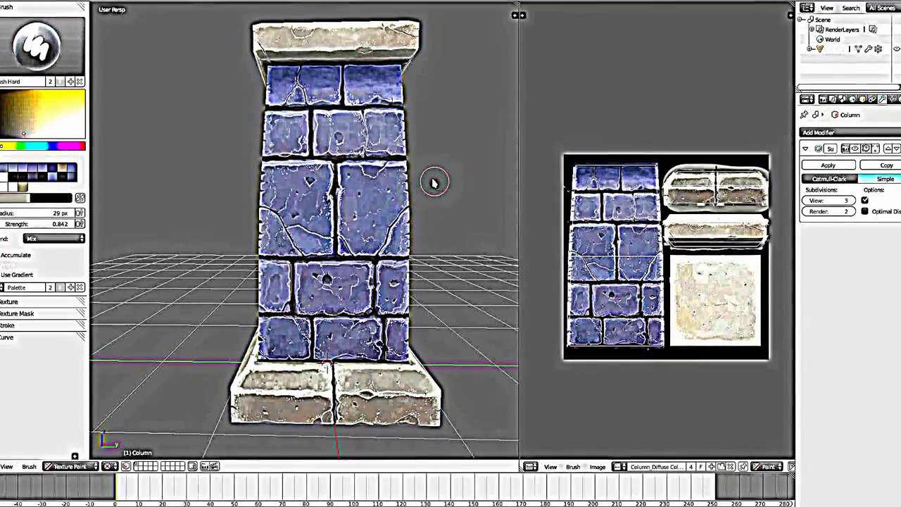
{"action": "scroll", "coordinate": [434, 182], "scroll_direction": "up", "scroll_amount": 1}
{"action": "scroll", "coordinate": [409, 186], "scroll_direction": "up", "scroll_amount": 2}
{"action": "scroll", "coordinate": [374, 194], "scroll_direction": "up", "scroll_amount": 2}
{"action": "scroll", "coordinate": [314, 204], "scroll_direction": "up", "scroll_amount": 4}
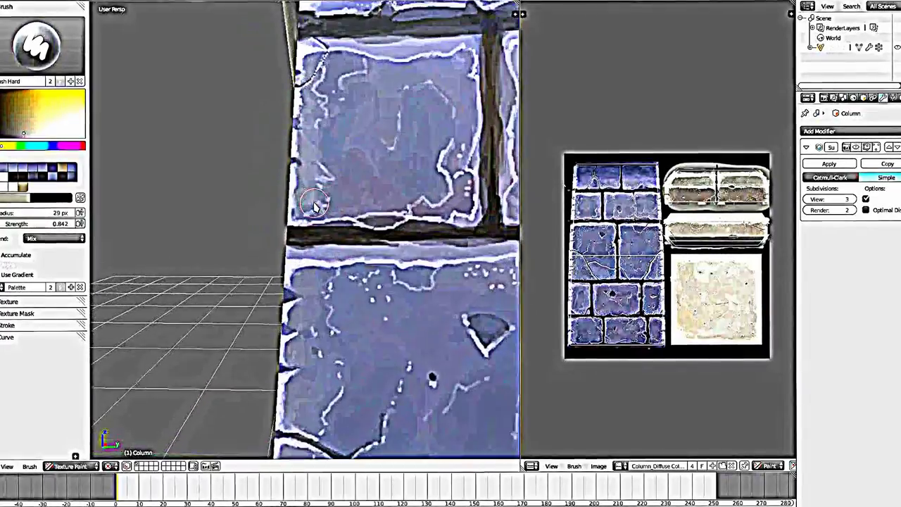
{"action": "middle_click_drag", "start_coordinate": [315, 204], "coordinate": [307, 227], "text": "shift"}
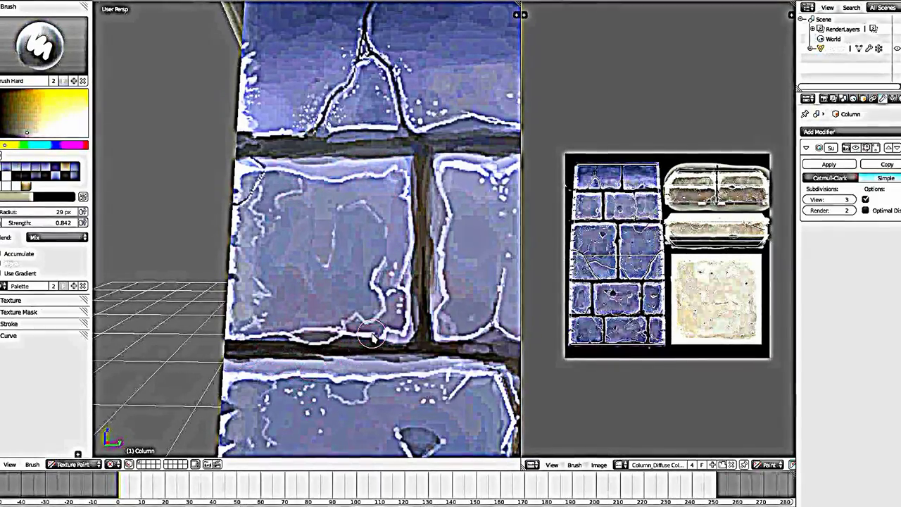
{"action": "scroll", "coordinate": [372, 334], "scroll_direction": "down", "scroll_amount": 5}
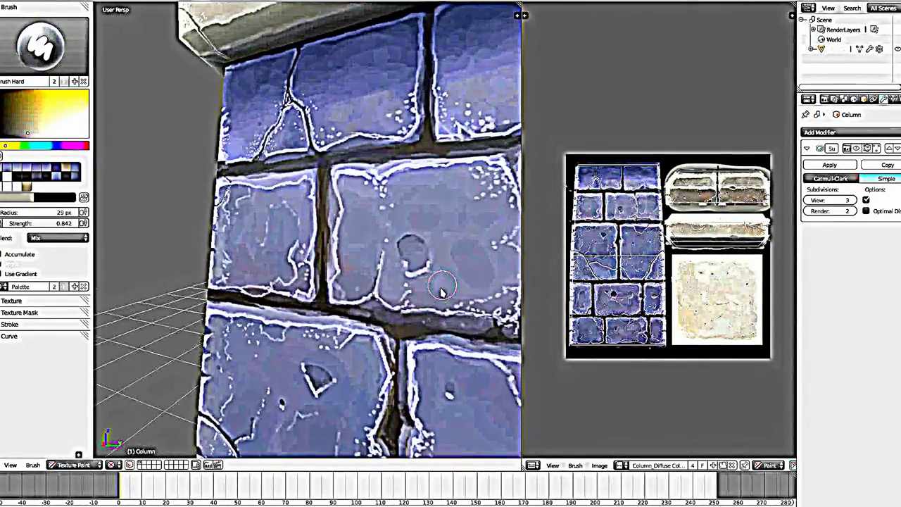
{"action": "mouse_move", "coordinate": [372, 335]}
{"action": "middle_mouse_down"}
{"action": "mouse_move", "coordinate": [367, 248]}
{"action": "mouse_move", "coordinate": [422, 277]}
{"action": "mouse_move", "coordinate": [411, 260]}
{"action": "mouse_move", "coordinate": [398, 281]}
{"action": "mouse_move", "coordinate": [331, 285]}
{"action": "mouse_move", "coordinate": [377, 279]}
{"action": "middle_mouse_up"}
{"action": "mouse_move", "coordinate": [378, 318]}
{"action": "middle_mouse_down"}
{"action": "mouse_move", "coordinate": [446, 297]}
{"action": "mouse_move", "coordinate": [390, 288]}
{"action": "middle_mouse_up"}
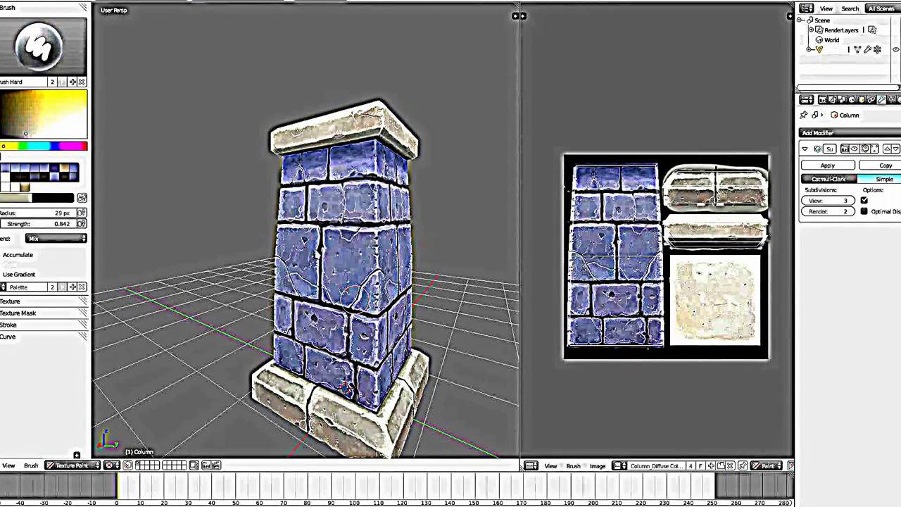
{"action": "middle_click_drag", "start_coordinate": [302, 356], "coordinate": [245, 345]}
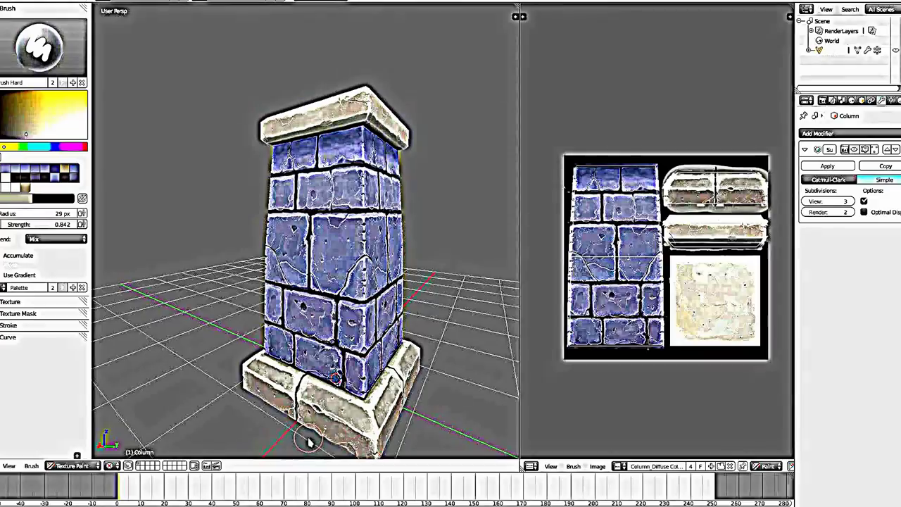
{"action": "middle_click_drag", "start_coordinate": [310, 442], "coordinate": [246, 117]}
{"action": "scroll", "coordinate": [318, 185], "scroll_direction": "up", "scroll_amount": 2}
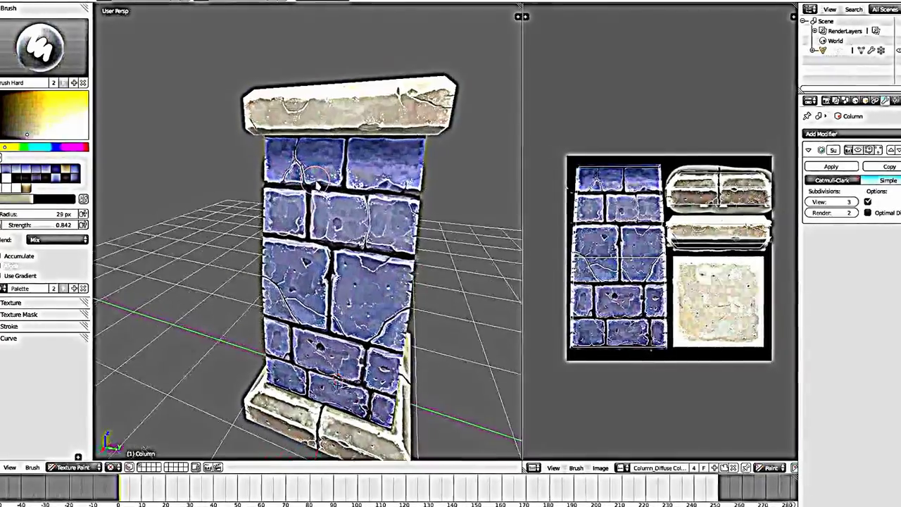
{"action": "mouse_move", "coordinate": [317, 185]}
{"action": "middle_mouse_down"}
{"action": "mouse_move", "coordinate": [423, 141]}
{"action": "mouse_move", "coordinate": [334, 197]}
{"action": "mouse_move", "coordinate": [326, 357]}
{"action": "middle_mouse_up"}
{"action": "scroll", "coordinate": [333, 196], "scroll_direction": "up", "scroll_amount": 2}
{"action": "scroll", "coordinate": [333, 196], "scroll_direction": "up", "scroll_amount": 1}
{"action": "scroll", "coordinate": [334, 197], "scroll_direction": "down", "scroll_amount": 2}
{"action": "scroll", "coordinate": [331, 268], "scroll_direction": "down", "scroll_amount": 2}
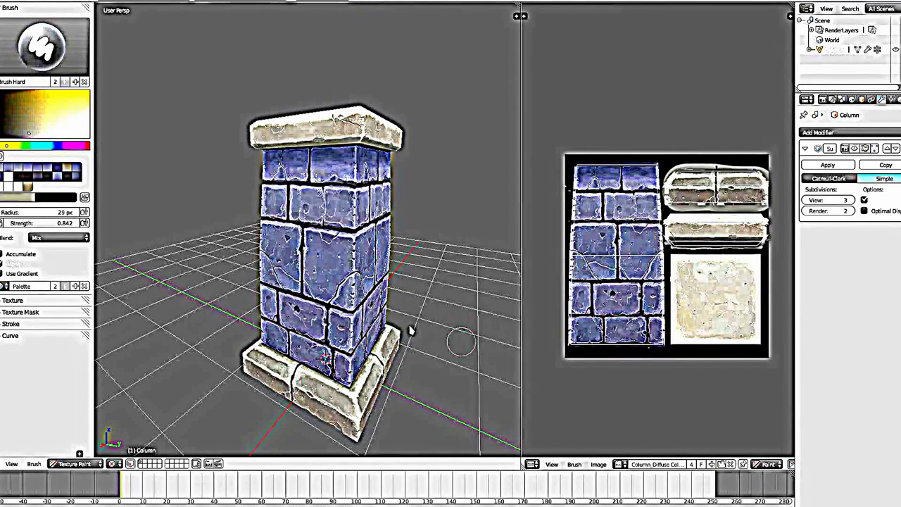
{"action": "middle_click_drag", "start_coordinate": [411, 331], "coordinate": [194, 434]}
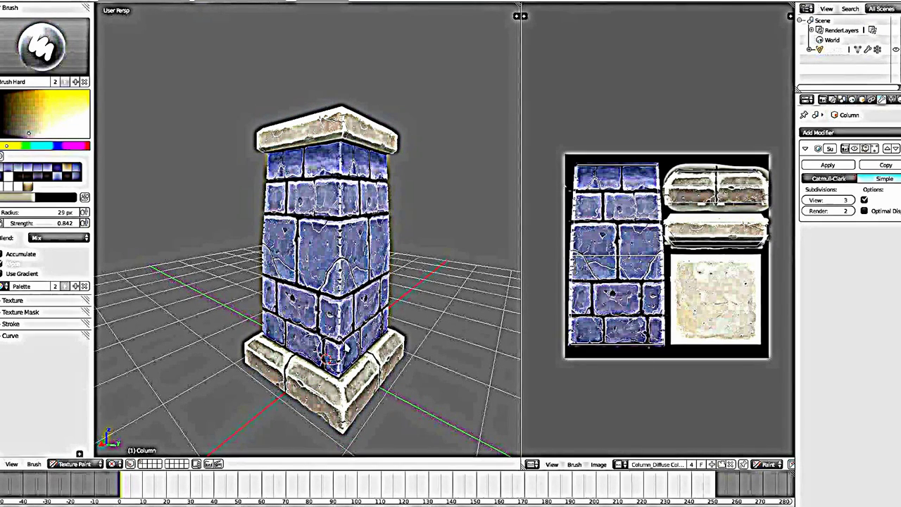
{"action": "middle_click_drag", "start_coordinate": [352, 423], "coordinate": [310, 395]}
{"action": "middle_click_drag", "start_coordinate": [322, 442], "coordinate": [315, 331]}
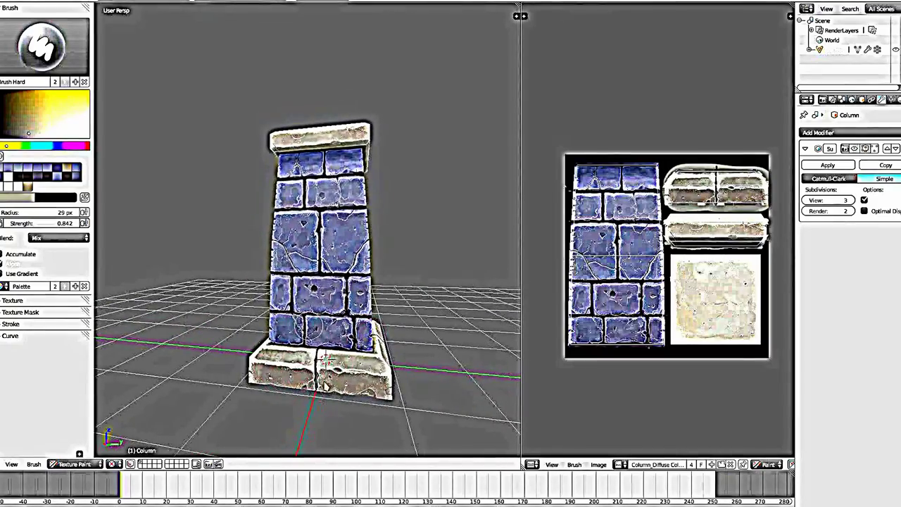
{"action": "scroll", "coordinate": [315, 331], "scroll_direction": "up", "scroll_amount": 5}
{"action": "scroll", "coordinate": [315, 332], "scroll_direction": "up", "scroll_amount": 3}
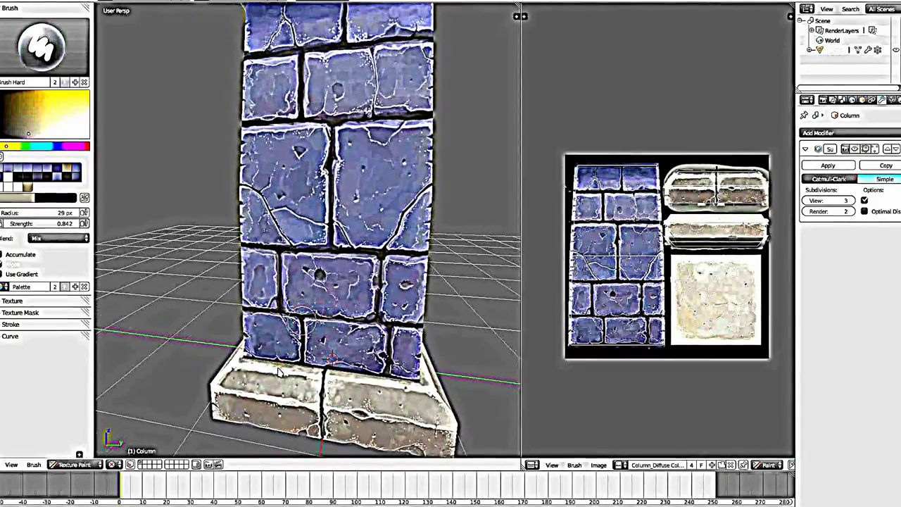
{"action": "middle_click_drag", "start_coordinate": [268, 403], "coordinate": [276, 206]}
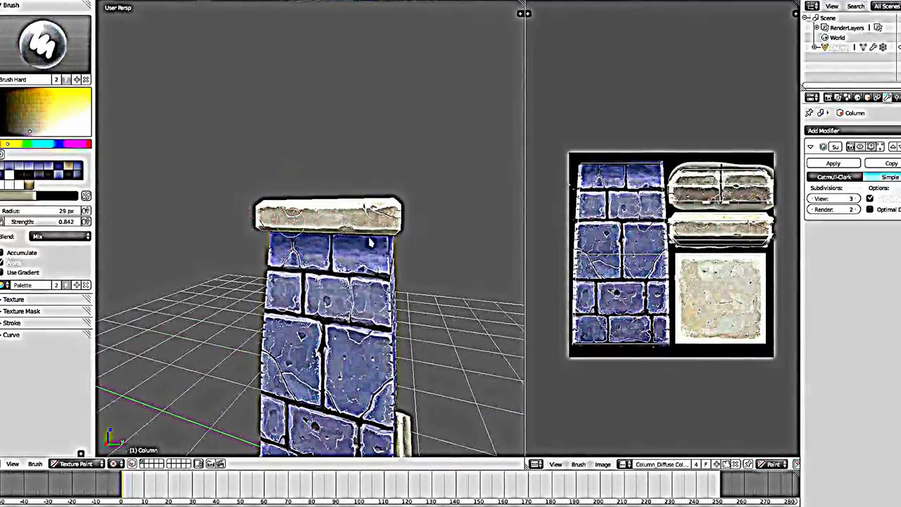
{"action": "scroll", "coordinate": [277, 206], "scroll_direction": "up", "scroll_amount": 3}
{"action": "middle_click_drag", "start_coordinate": [276, 206], "coordinate": [258, 263]}
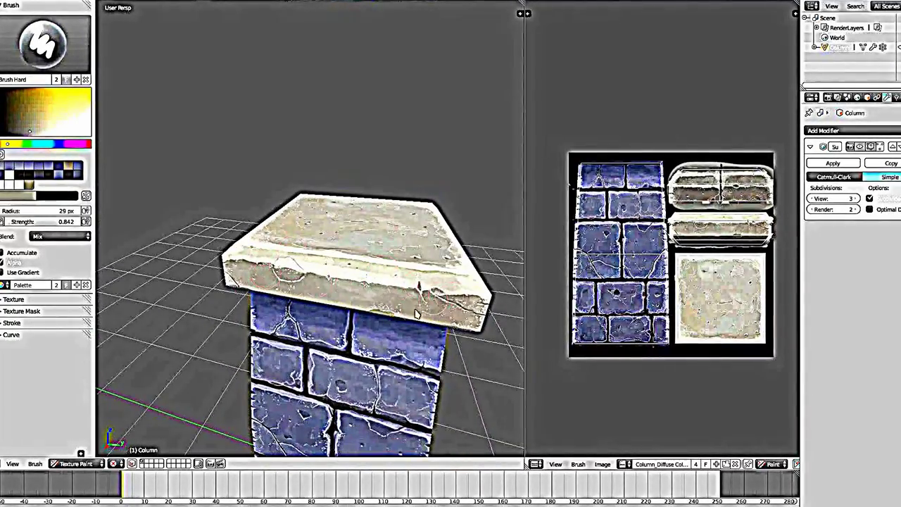
{"action": "scroll", "coordinate": [416, 314], "scroll_direction": "down", "scroll_amount": 2}
{"action": "scroll", "coordinate": [331, 357], "scroll_direction": "down", "scroll_amount": 1}
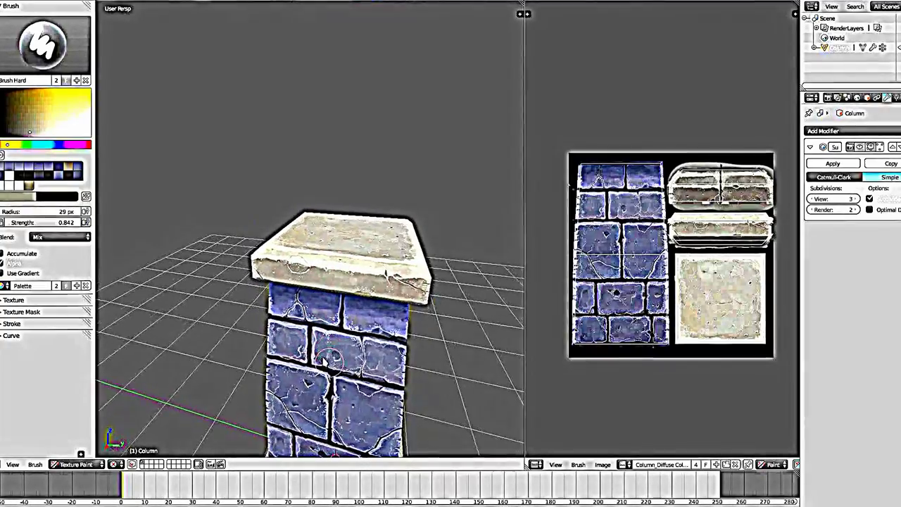
{"action": "middle_click_drag", "start_coordinate": [326, 360], "coordinate": [290, 272]}
{"action": "scroll", "coordinate": [290, 271], "scroll_direction": "down", "scroll_amount": 2}
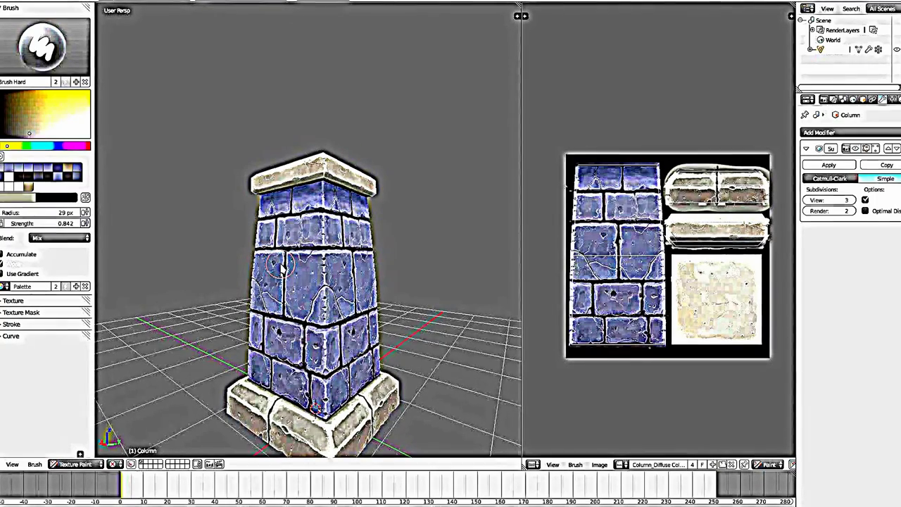
{"action": "mouse_move", "coordinate": [277, 263]}
{"action": "middle_mouse_down"}
{"action": "mouse_move", "coordinate": [352, 242]}
{"action": "mouse_move", "coordinate": [371, 257]}
{"action": "mouse_move", "coordinate": [356, 275]}
{"action": "mouse_move", "coordinate": [388, 242]}
{"action": "mouse_move", "coordinate": [356, 255]}
{"action": "mouse_move", "coordinate": [384, 324]}
{"action": "mouse_move", "coordinate": [271, 312]}
{"action": "mouse_move", "coordinate": [458, 281]}
{"action": "mouse_move", "coordinate": [441, 305]}
{"action": "mouse_move", "coordinate": [362, 314]}
{"action": "mouse_move", "coordinate": [358, 371]}
{"action": "mouse_move", "coordinate": [307, 414]}
{"action": "middle_mouse_up"}
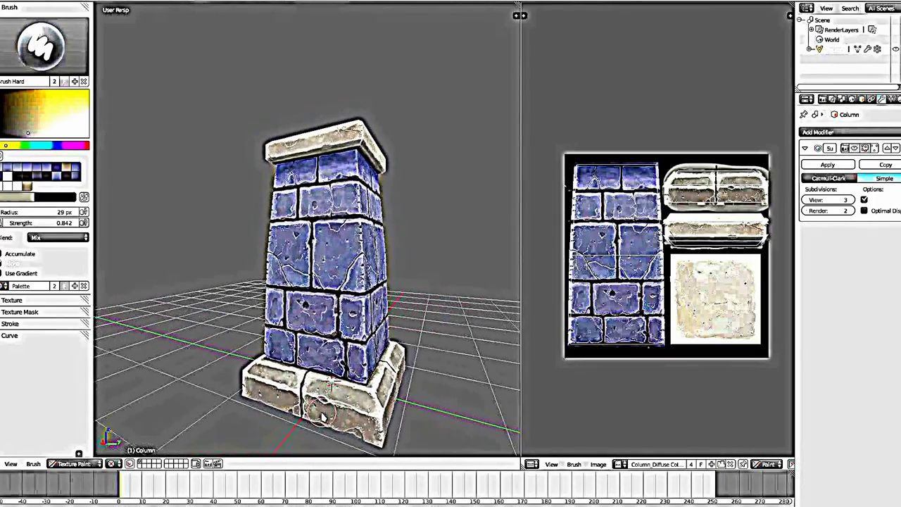
Enable face-selection masking and enter Edit Mode to select the column's brick shaft faces
{"action": "left_click", "coordinate": [130, 463]}
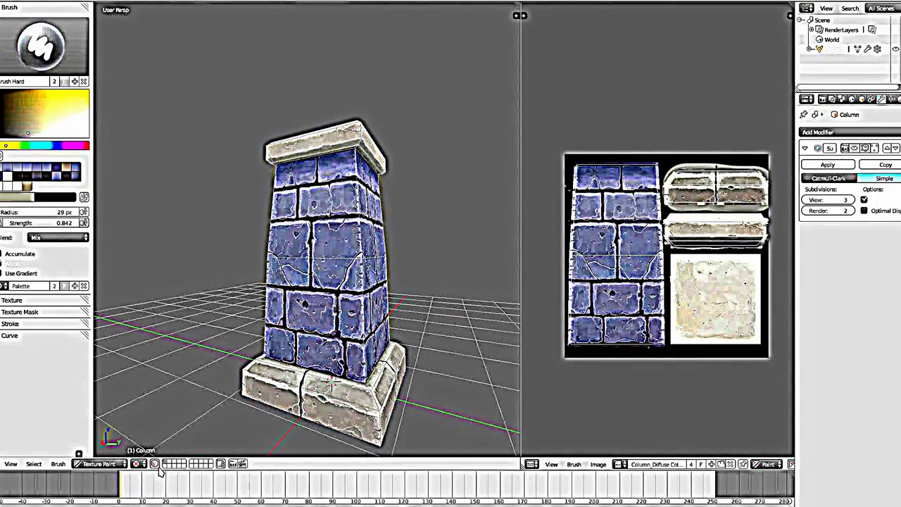
{"action": "key", "text": "Tab"}
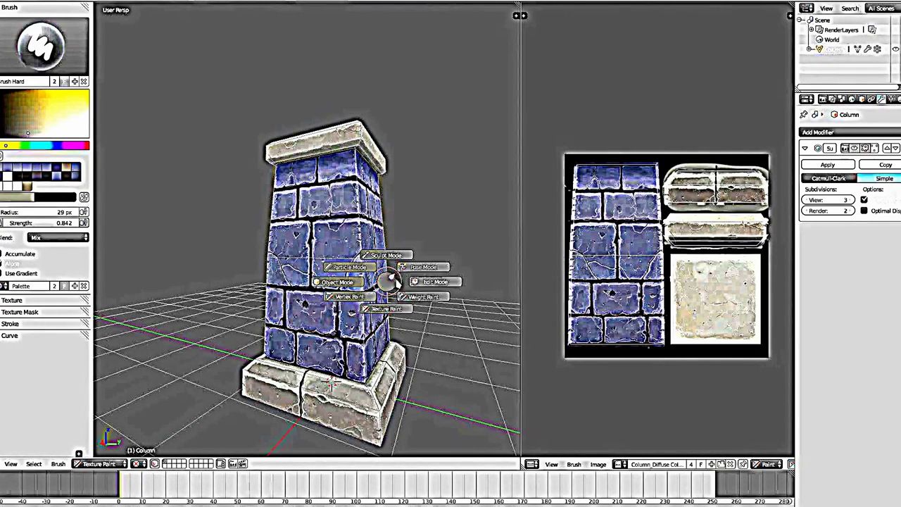
{"action": "left_click", "coordinate": [432, 280]}
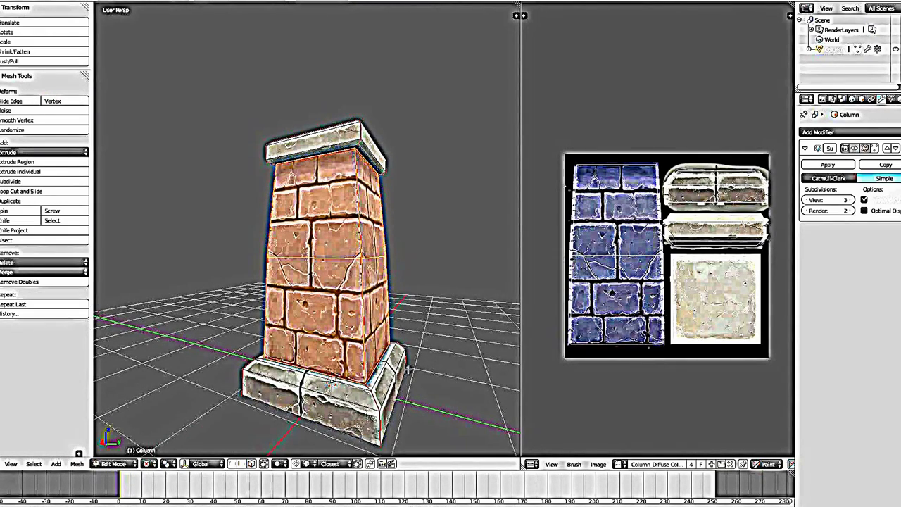
{"action": "key", "text": "KP_6"}
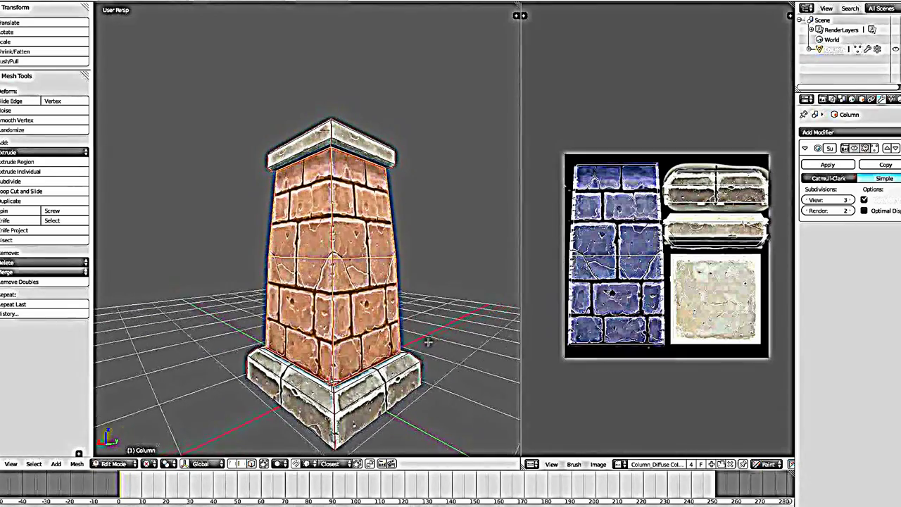
{"action": "middle_click_drag", "start_coordinate": [354, 388], "coordinate": [419, 372]}
Return to Texture Paint with the column upright and choose the Fill brush
{"action": "key", "text": "Tab"}
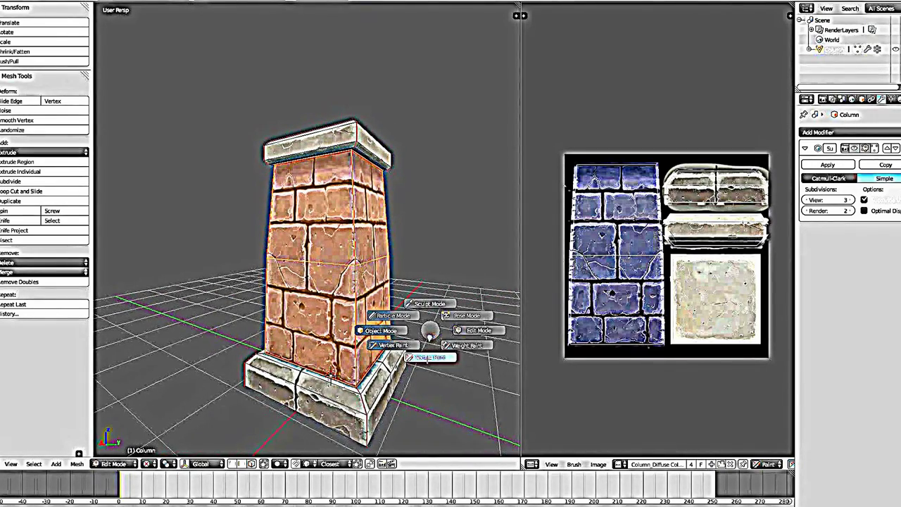
{"action": "left_click", "coordinate": [428, 360]}
{"action": "middle_click_drag", "start_coordinate": [354, 424], "coordinate": [326, 350]}
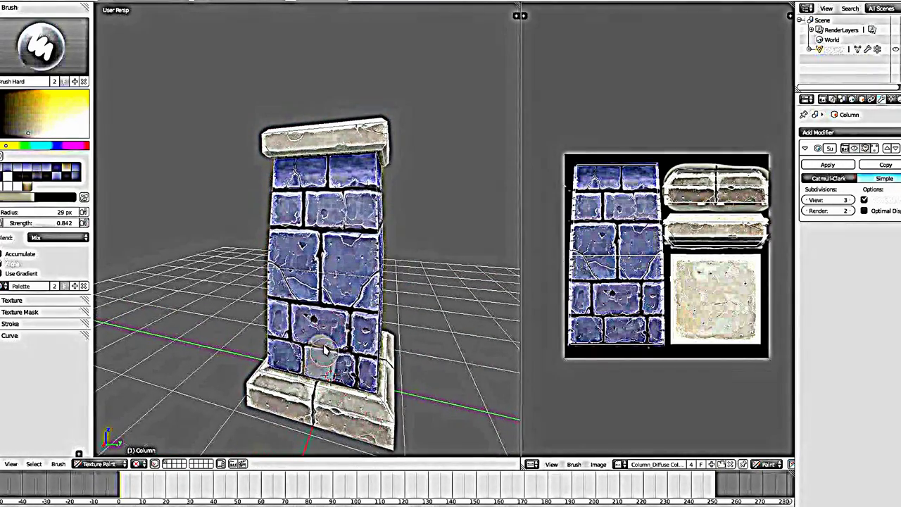
{"action": "mouse_move", "coordinate": [336, 402]}
{"action": "middle_mouse_down"}
{"action": "mouse_move", "coordinate": [398, 296]}
{"action": "mouse_move", "coordinate": [143, 131]}
{"action": "middle_mouse_up"}
{"action": "left_click", "coordinate": [42, 45]}
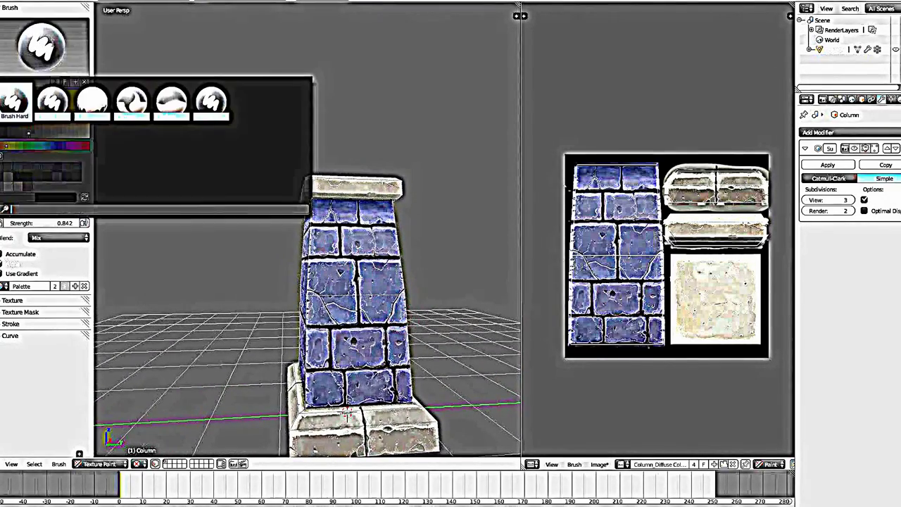
{"action": "left_click", "coordinate": [91, 99]}
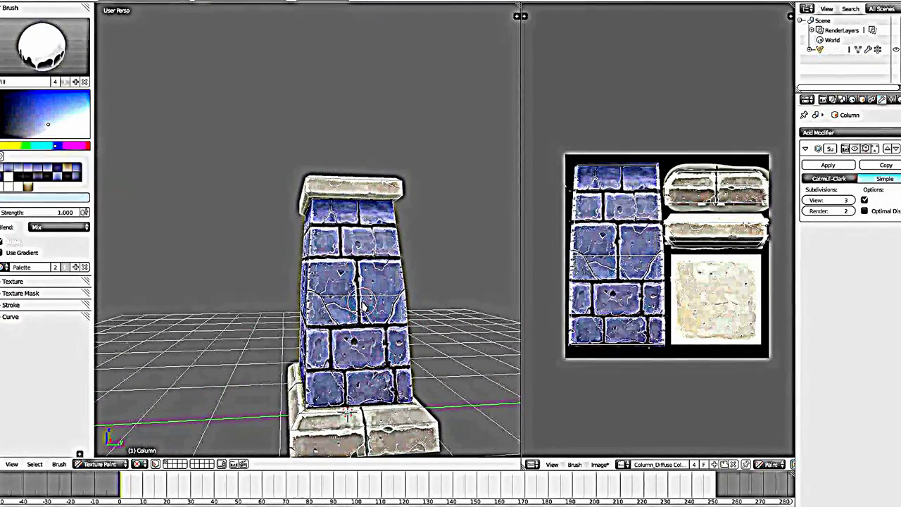
Switch to a Right Orthographic view with the whole column centred
{"action": "key", "text": "KP_3"}
{"action": "scroll", "coordinate": [362, 306], "scroll_direction": "up", "scroll_amount": 5}
{"action": "key", "text": "KP_5"}
{"action": "scroll", "coordinate": [363, 306], "scroll_direction": "down", "scroll_amount": 3}
{"action": "scroll", "coordinate": [363, 306], "scroll_direction": "down", "scroll_amount": 1}
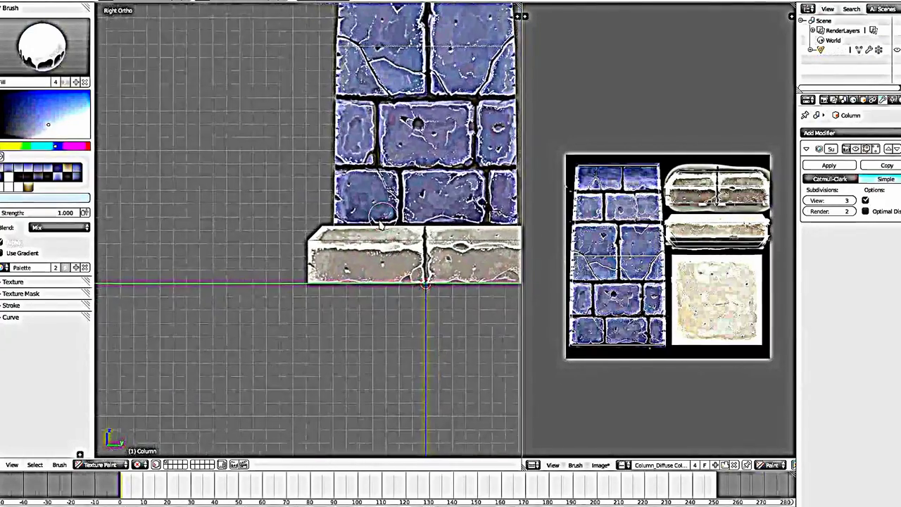
{"action": "middle_click_drag", "start_coordinate": [362, 306], "coordinate": [324, 390], "text": "shift"}
{"action": "scroll", "coordinate": [324, 391], "scroll_direction": "down", "scroll_amount": 2}
Use a gradient with a black right stop near 0.01 at strength 0.175, filling upward from the shaft's base
{"action": "scroll", "coordinate": [161, 200], "scroll_direction": "up", "scroll_amount": 1}
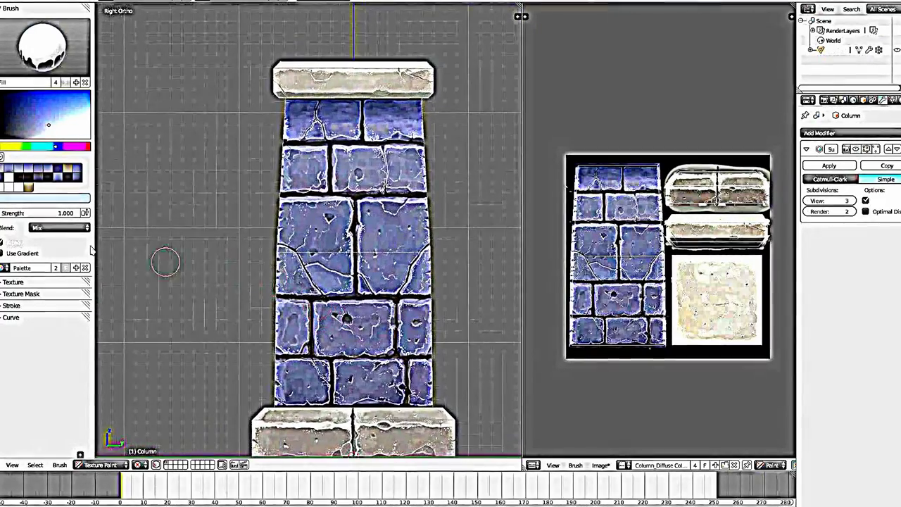
{"action": "left_click", "coordinate": [19, 256]}
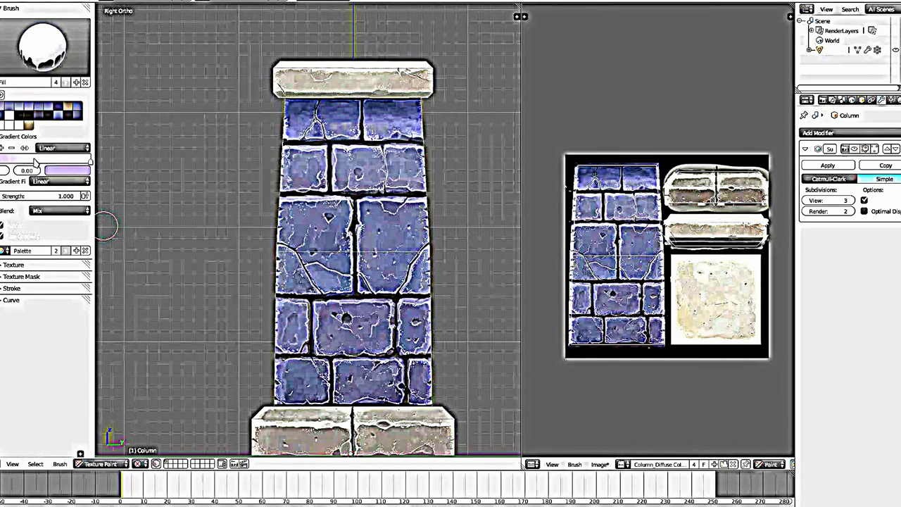
{"action": "left_click", "coordinate": [90, 162]}
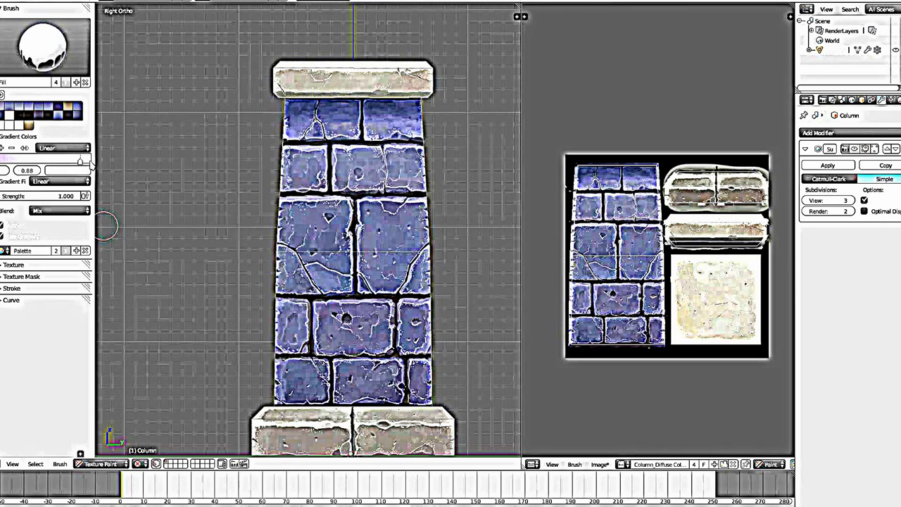
{"action": "left_click", "coordinate": [67, 171]}
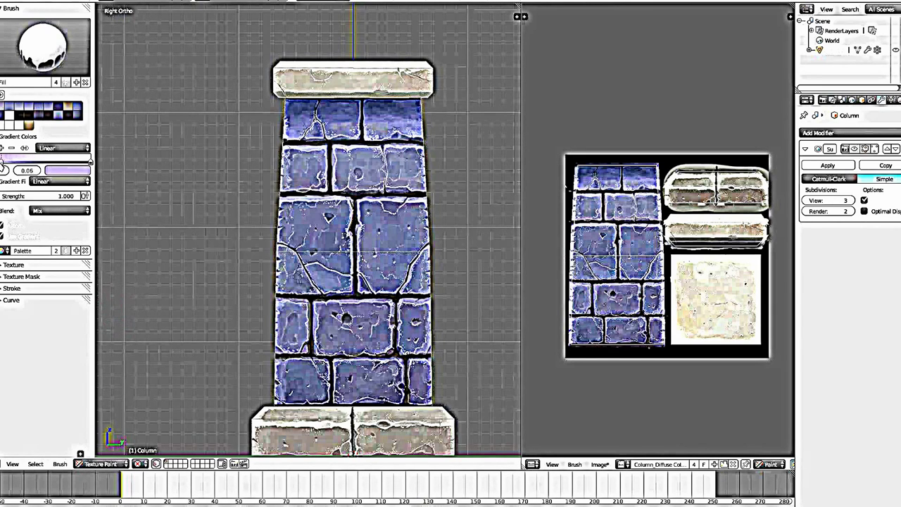
{"action": "left_click", "coordinate": [2, 162]}
{"action": "left_click", "coordinate": [67, 170]}
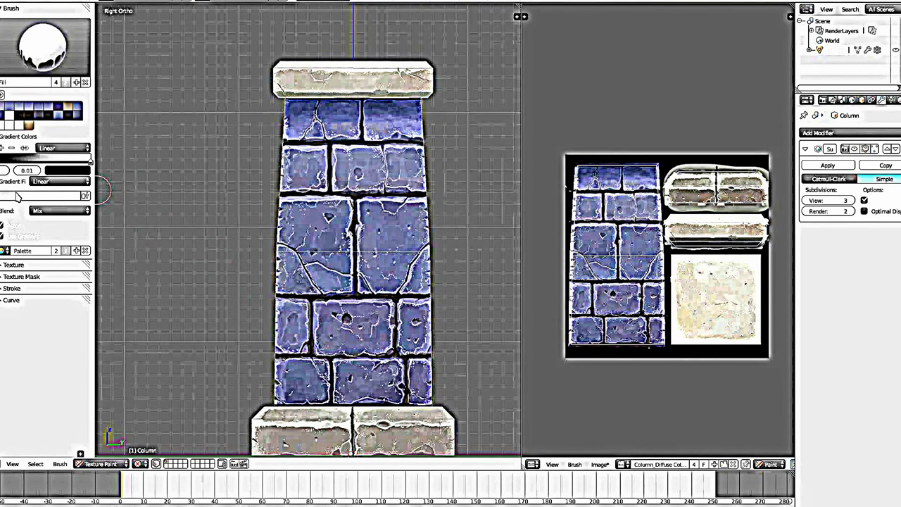
{"action": "mouse_move", "coordinate": [16, 197]}
{"action": "left_mouse_down"}
{"action": "mouse_move", "coordinate": [26, 201]}
{"action": "mouse_move", "coordinate": [17, 201]}
{"action": "left_mouse_up"}
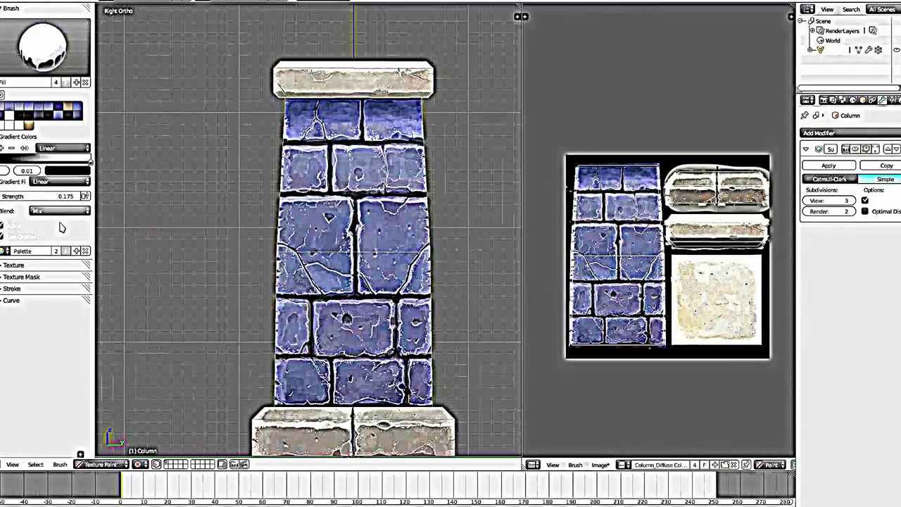
{"action": "left_click_drag", "start_coordinate": [352, 415], "coordinate": [356, 217]}
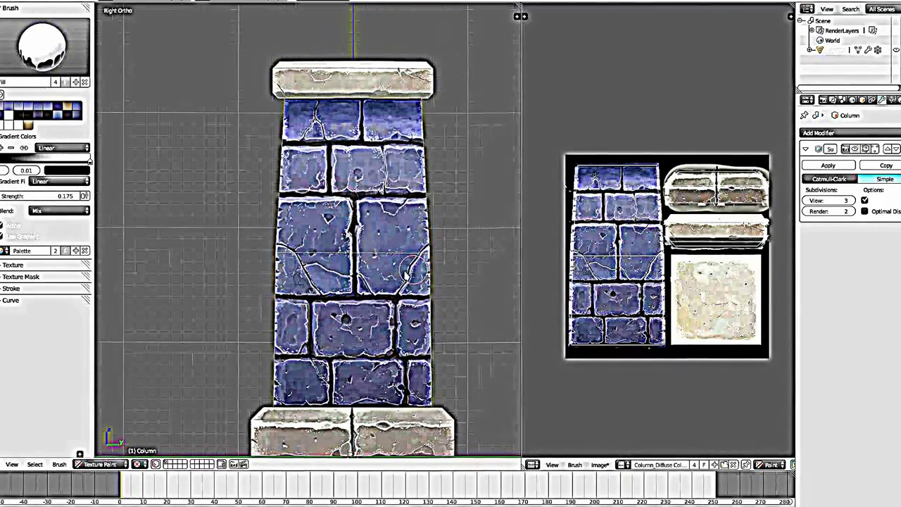
{"action": "mouse_move", "coordinate": [343, 205]}
{"action": "middle_mouse_down"}
{"action": "mouse_move", "coordinate": [340, 292]}
{"action": "mouse_move", "coordinate": [296, 267]}
{"action": "middle_mouse_up"}
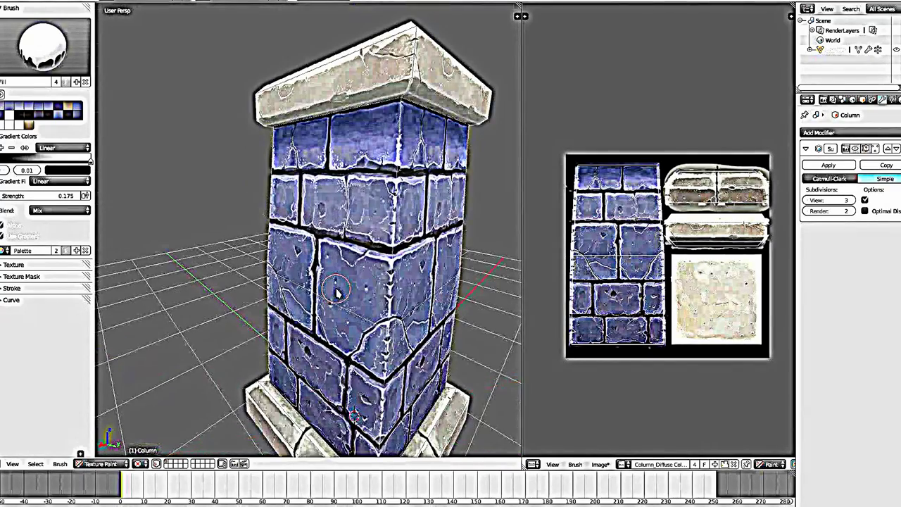
{"action": "scroll", "coordinate": [268, 296], "scroll_direction": "down", "scroll_amount": 3}
{"action": "middle_click_drag", "start_coordinate": [177, 394], "coordinate": [193, 329]}
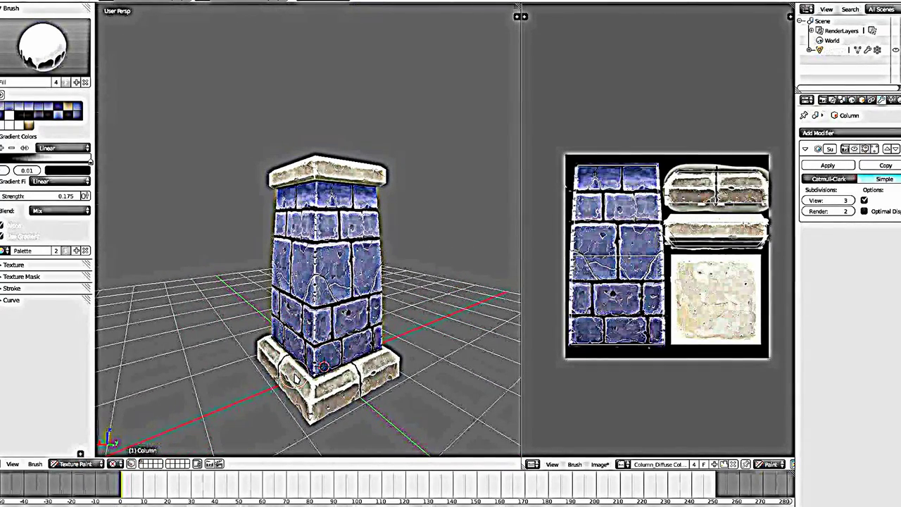
{"action": "mouse_move", "coordinate": [350, 258]}
{"action": "middle_mouse_down"}
{"action": "mouse_move", "coordinate": [382, 275]}
{"action": "mouse_move", "coordinate": [433, 352]}
{"action": "middle_mouse_up"}
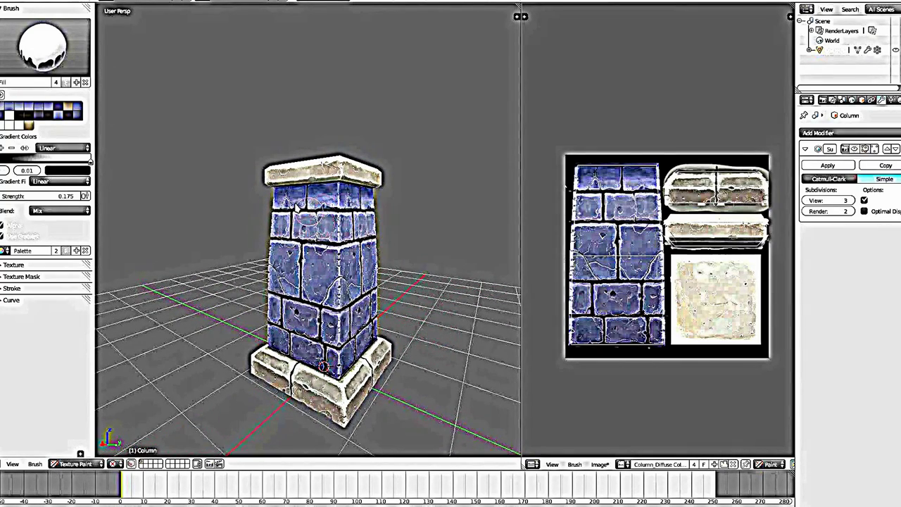
{"action": "middle_click_drag", "start_coordinate": [296, 394], "coordinate": [261, 392]}
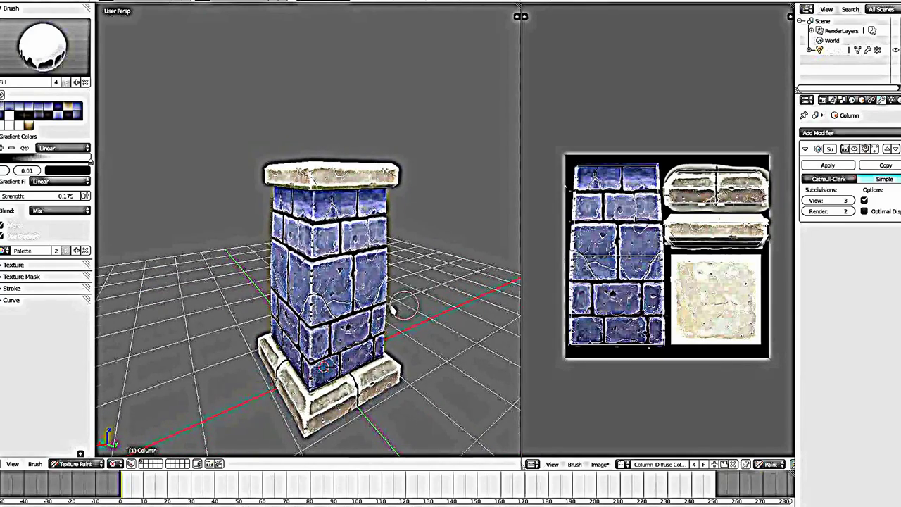
{"action": "mouse_move", "coordinate": [392, 308]}
{"action": "middle_mouse_down"}
{"action": "mouse_move", "coordinate": [450, 339]}
{"action": "mouse_move", "coordinate": [427, 295]}
{"action": "mouse_move", "coordinate": [440, 288]}
{"action": "mouse_move", "coordinate": [422, 281]}
{"action": "mouse_move", "coordinate": [415, 264]}
{"action": "middle_mouse_up"}
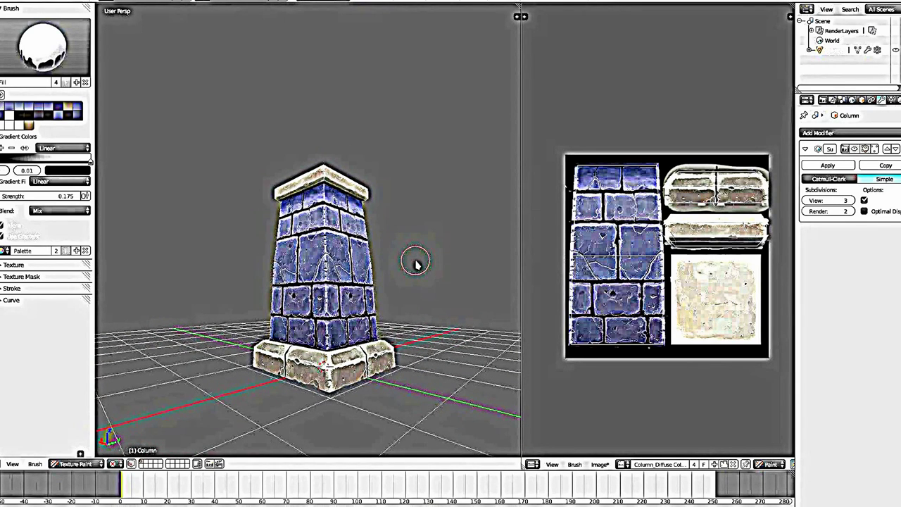